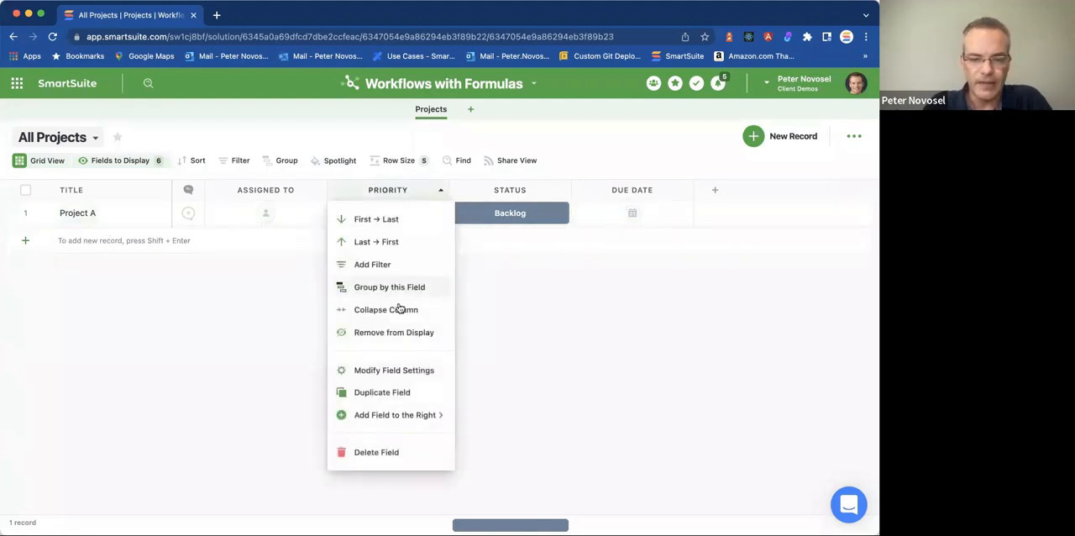
Remove the Priority and Due Date fields from the Projects grid display.
{"action": "left_click", "coordinate": [384, 333]}
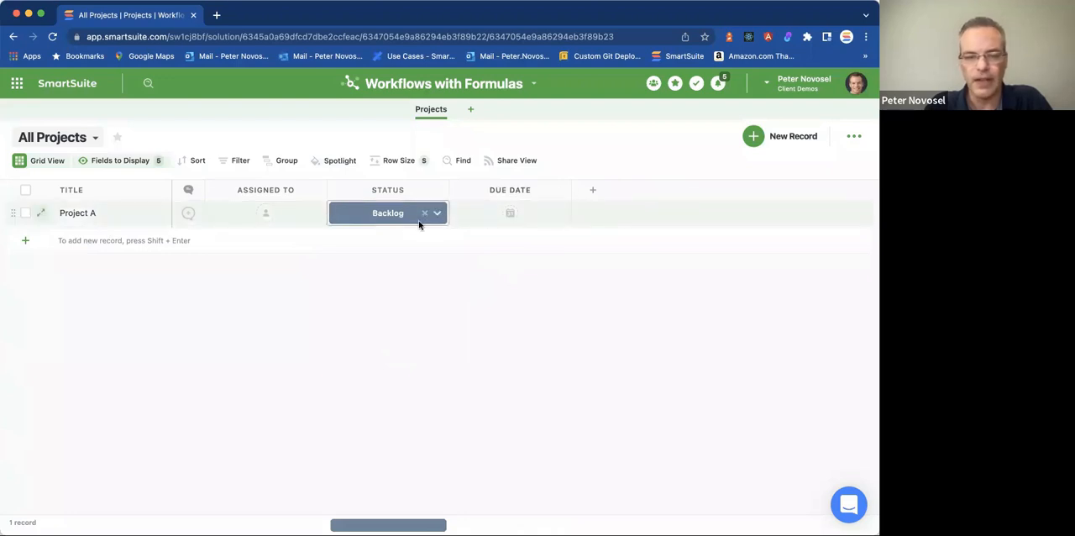
{"action": "left_click", "coordinate": [560, 192]}
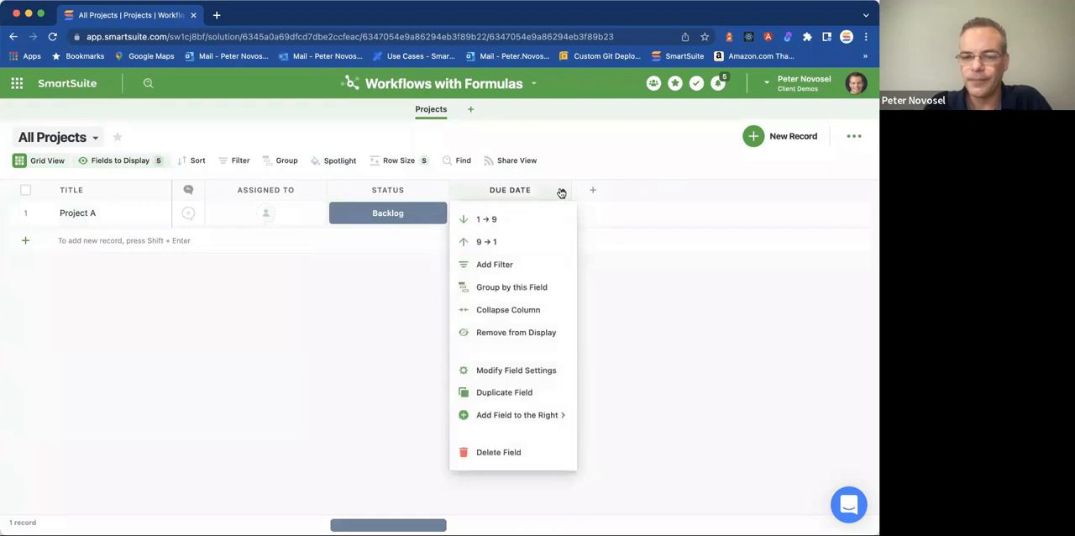
{"action": "left_click", "coordinate": [509, 332]}
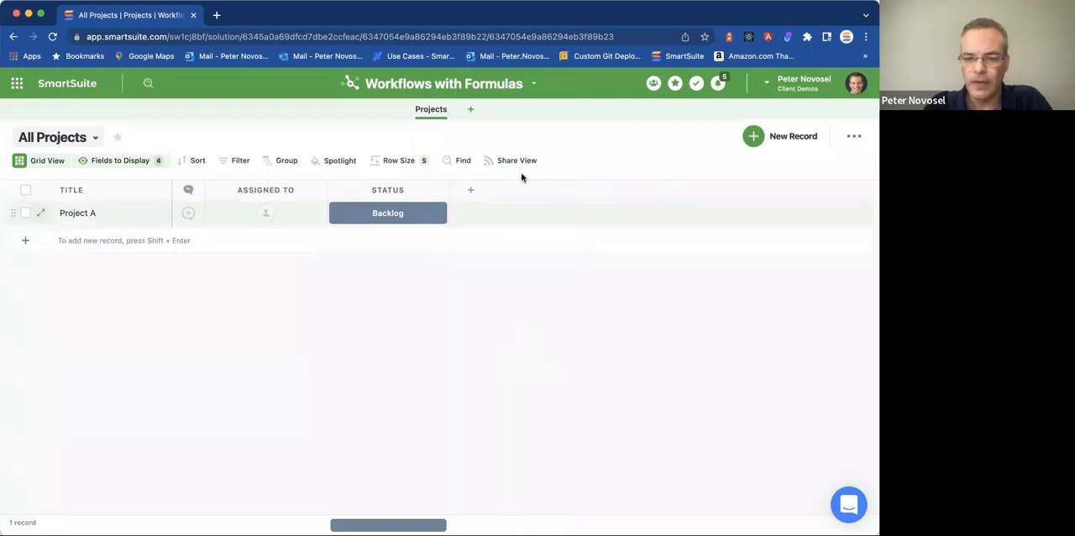
{"action": "left_click", "coordinate": [438, 191]}
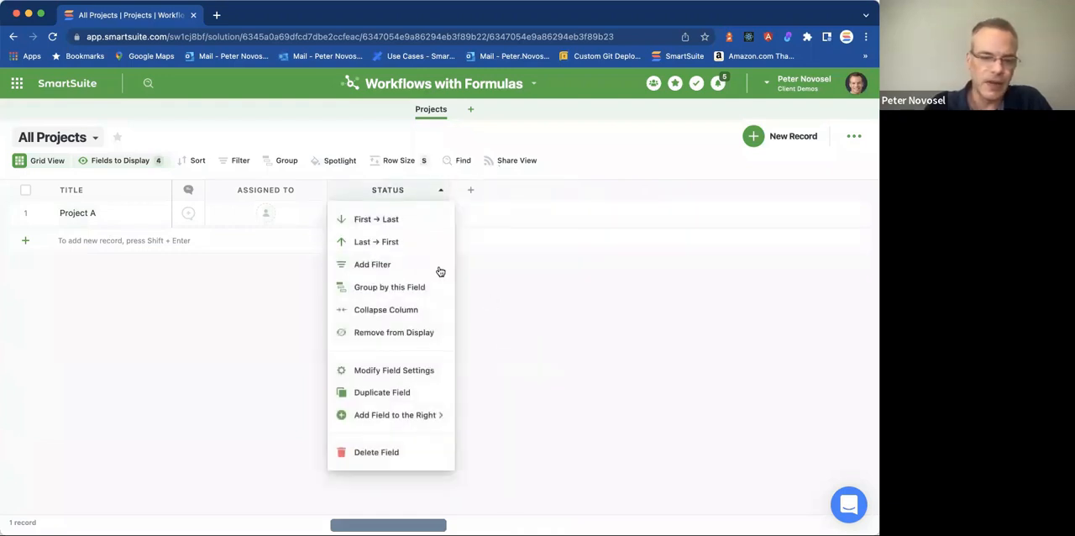
{"action": "left_click", "coordinate": [246, 284]}
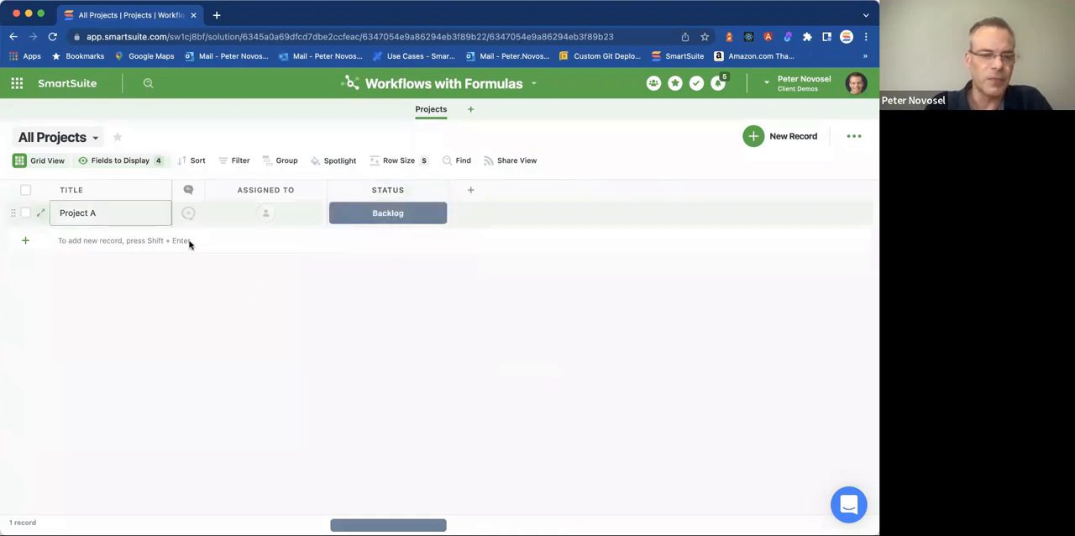
{"action": "left_click", "coordinate": [144, 160]}
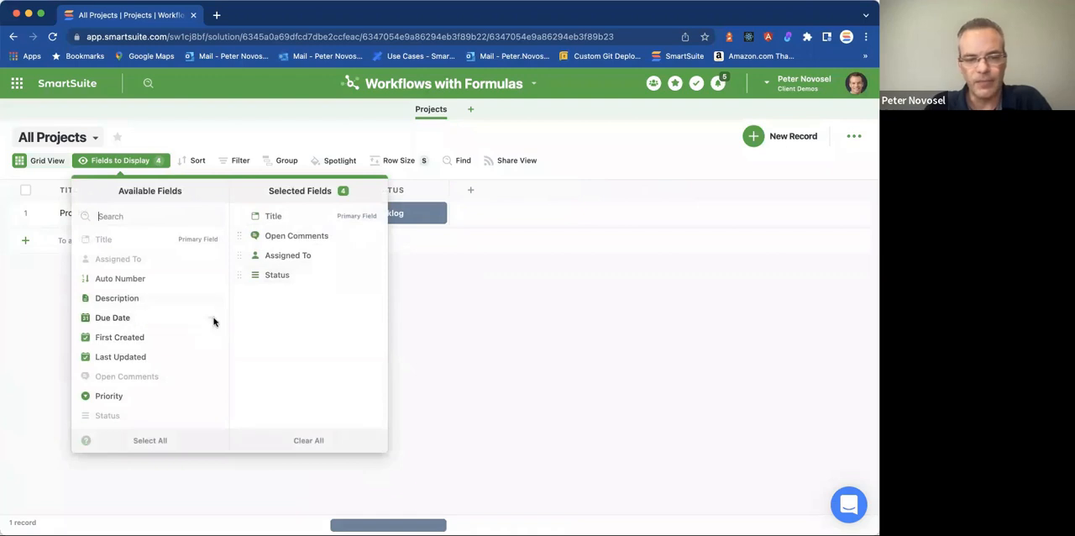
{"action": "left_click", "coordinate": [474, 306]}
Add three records to the Projects grid titled Project B, Project C and Project D.
{"action": "left_click", "coordinate": [72, 242]}
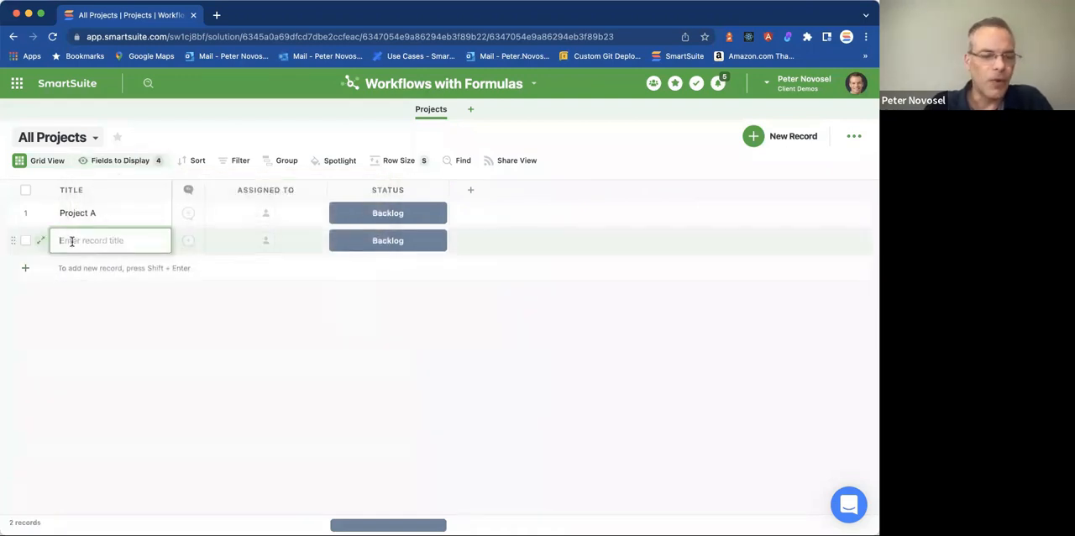
{"action": "type", "text": "Por"}
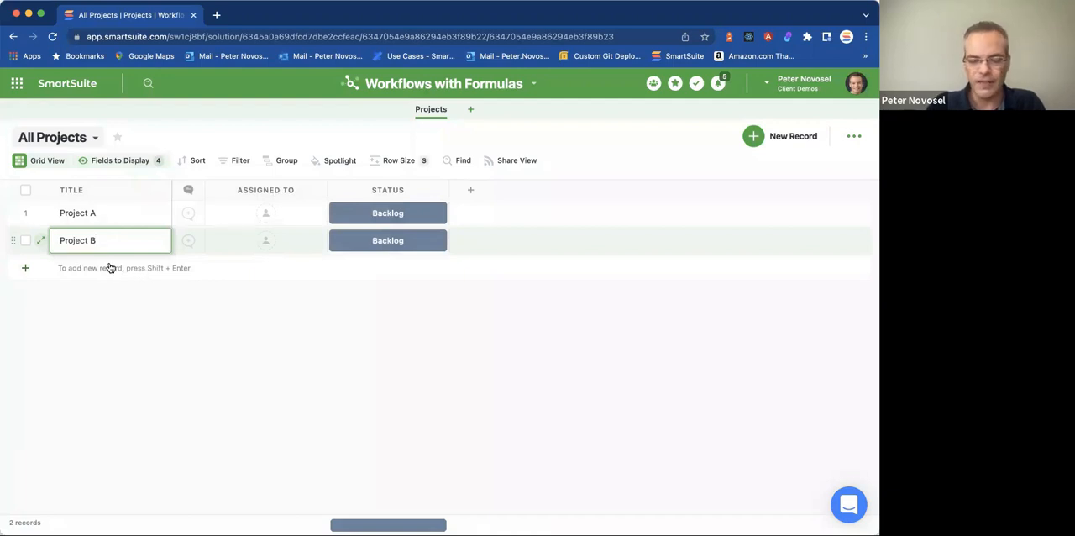
{"action": "key", "text": "shift+Return"}
{"action": "type", "text": "Project C"}
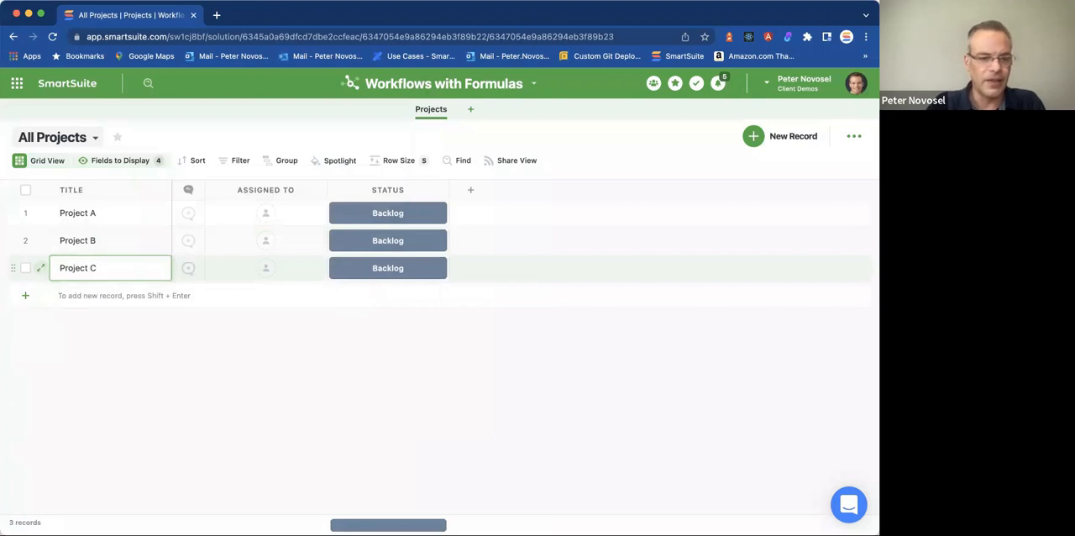
{"action": "key", "text": "shift+Return"}
{"action": "type", "text": "P"}
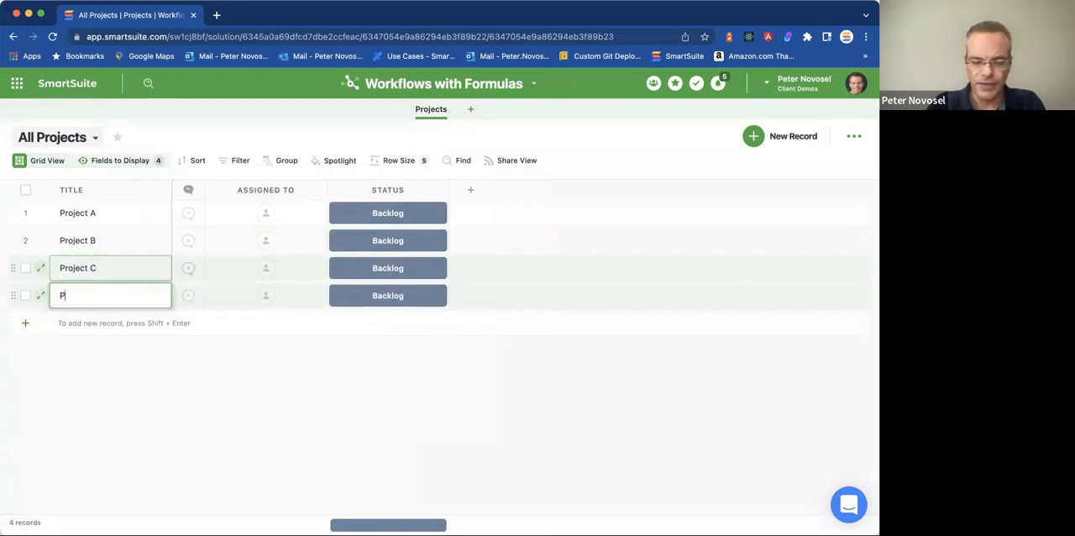
{"action": "type", "text": "roject D"}
{"action": "key", "text": "Return"}
{"action": "left_click", "coordinate": [143, 351]}
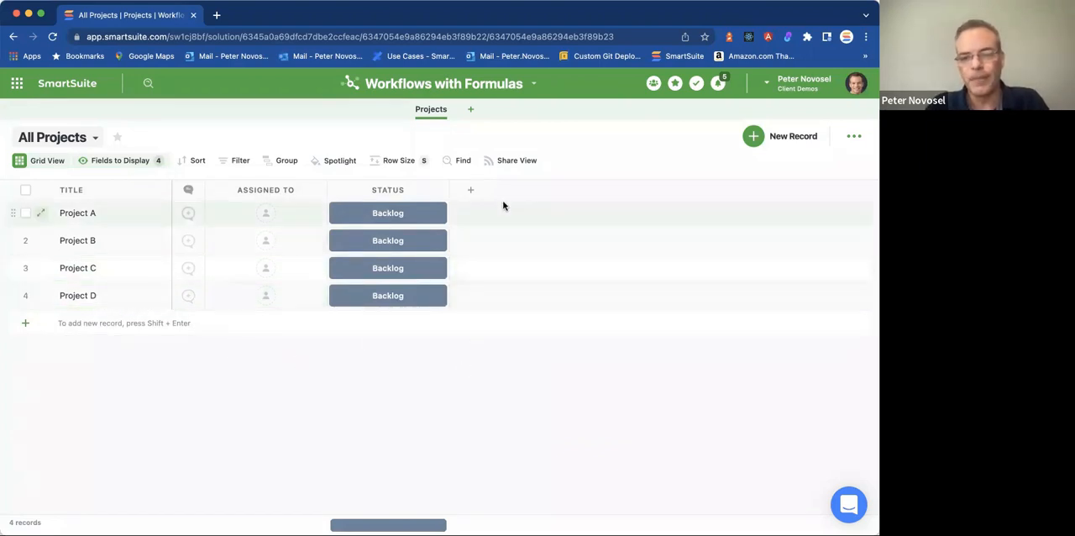
Add a new app named Tasks to the solution and return to the Projects app.
{"action": "left_click", "coordinate": [473, 111]}
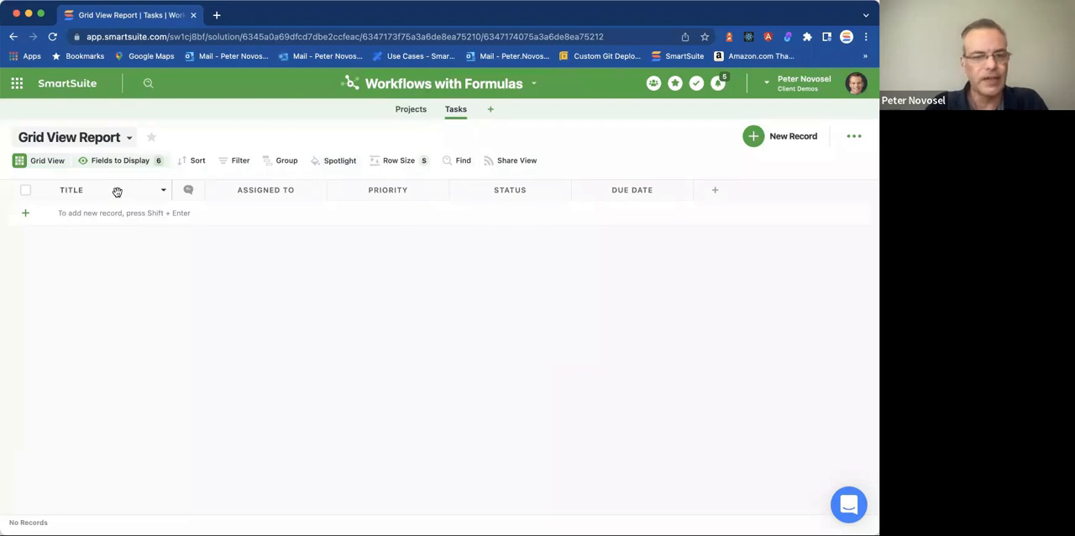
{"action": "left_click", "coordinate": [409, 113]}
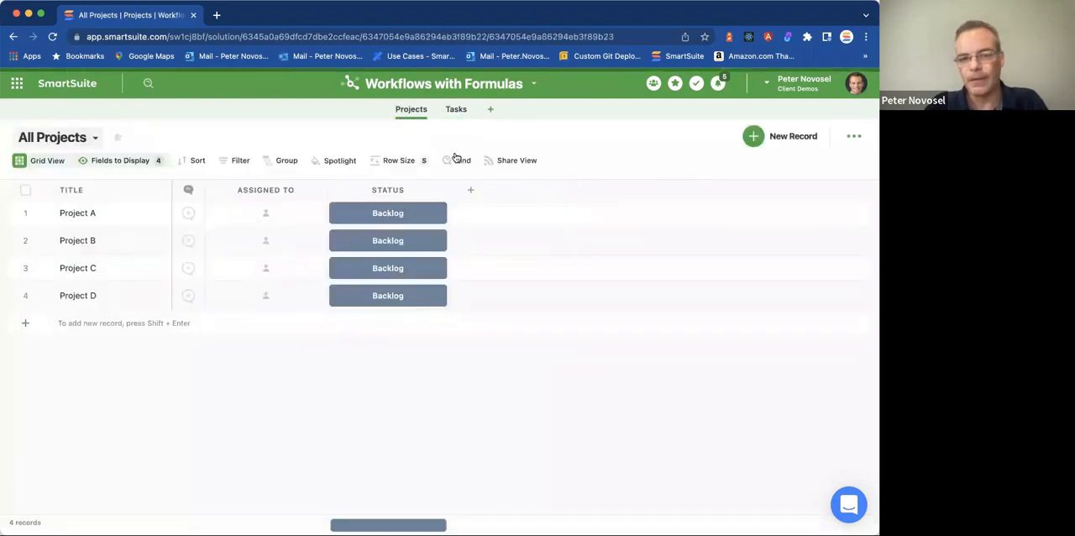
Add a Linked Record field to the Projects grid that links to the Tasks app, allowing links to multiple records.
{"action": "left_click", "coordinate": [471, 191]}
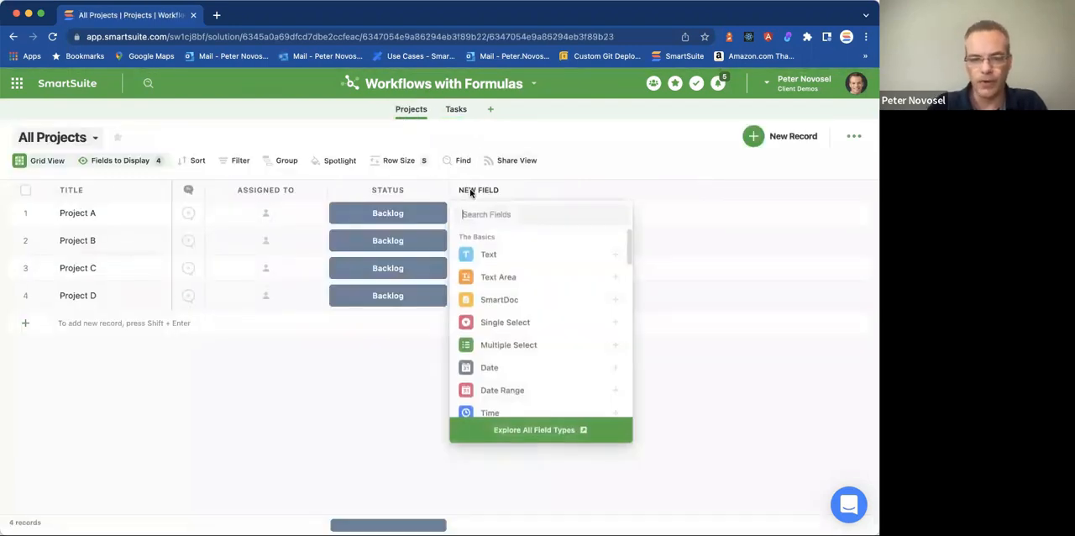
{"action": "type", "text": "link"}
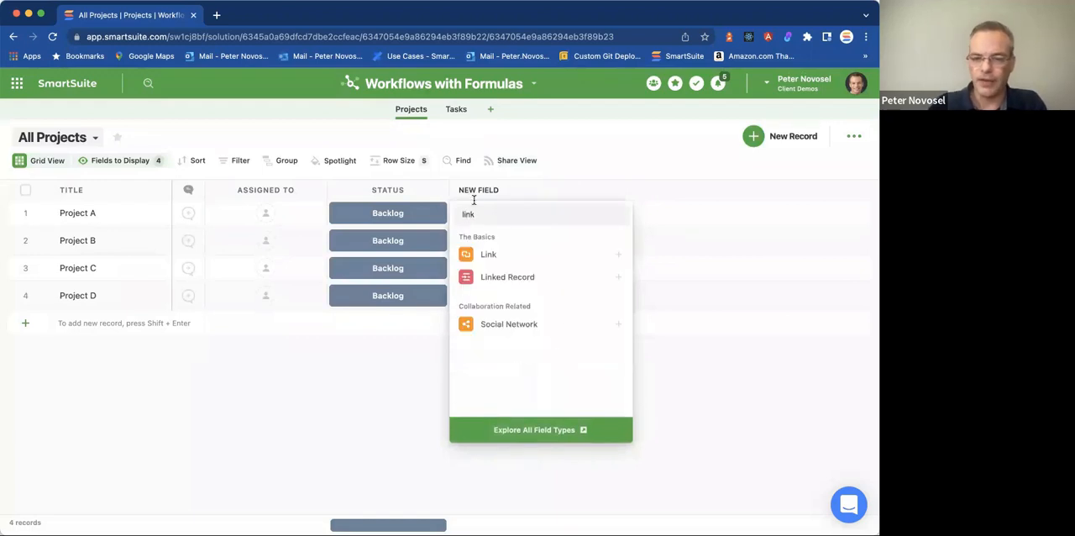
{"action": "left_click", "coordinate": [504, 277]}
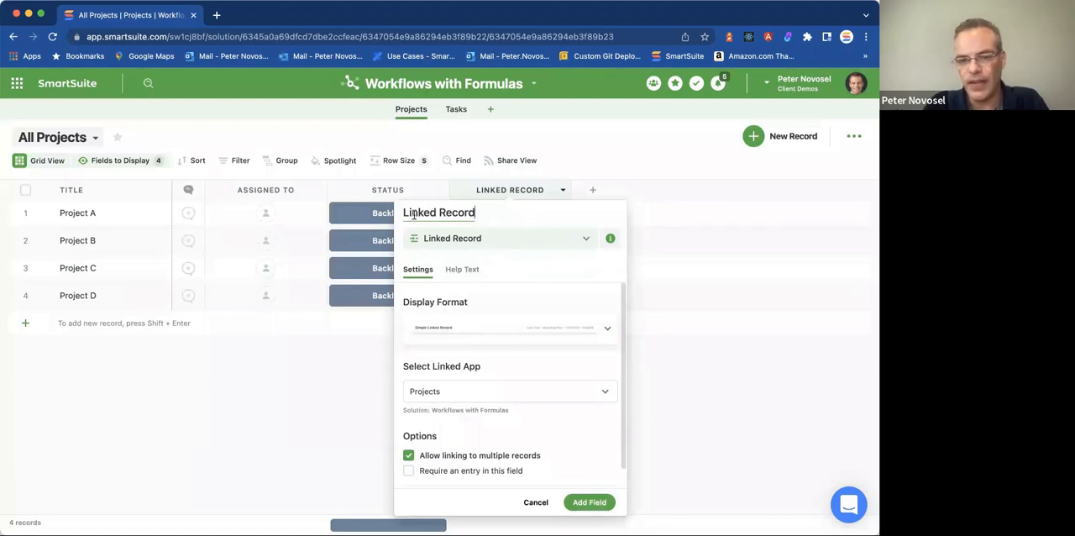
{"action": "left_click", "coordinate": [479, 401]}
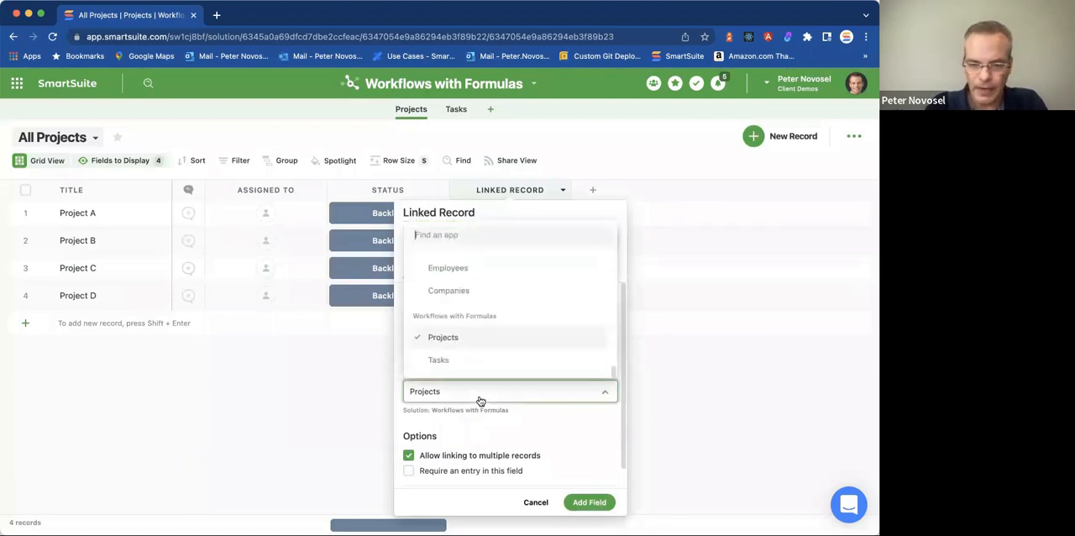
{"action": "left_click", "coordinate": [451, 363]}
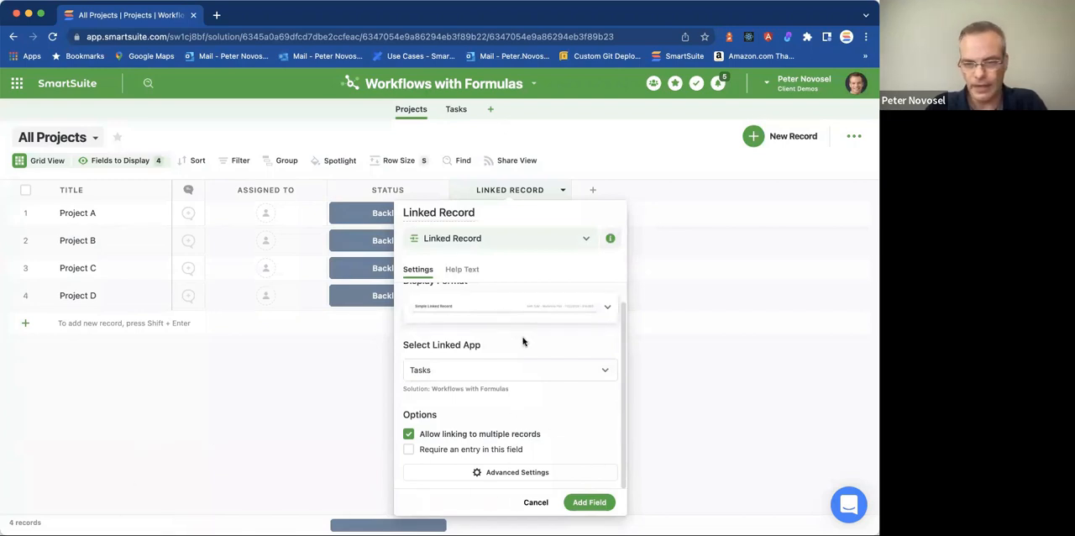
{"action": "left_click", "coordinate": [595, 504]}
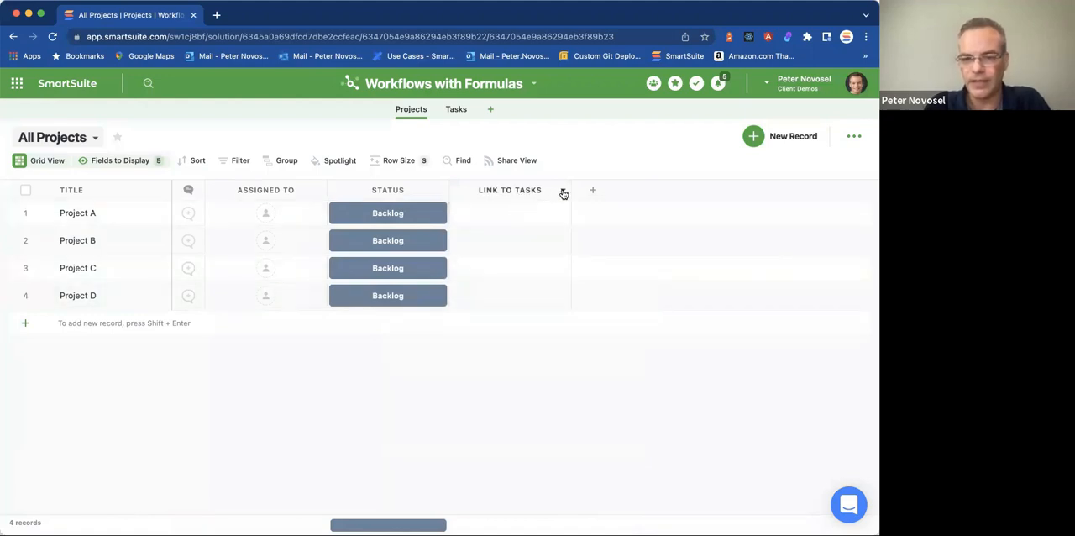
Rename the Link to Tasks field as Tasks and save the field settings.
{"action": "left_click", "coordinate": [561, 192]}
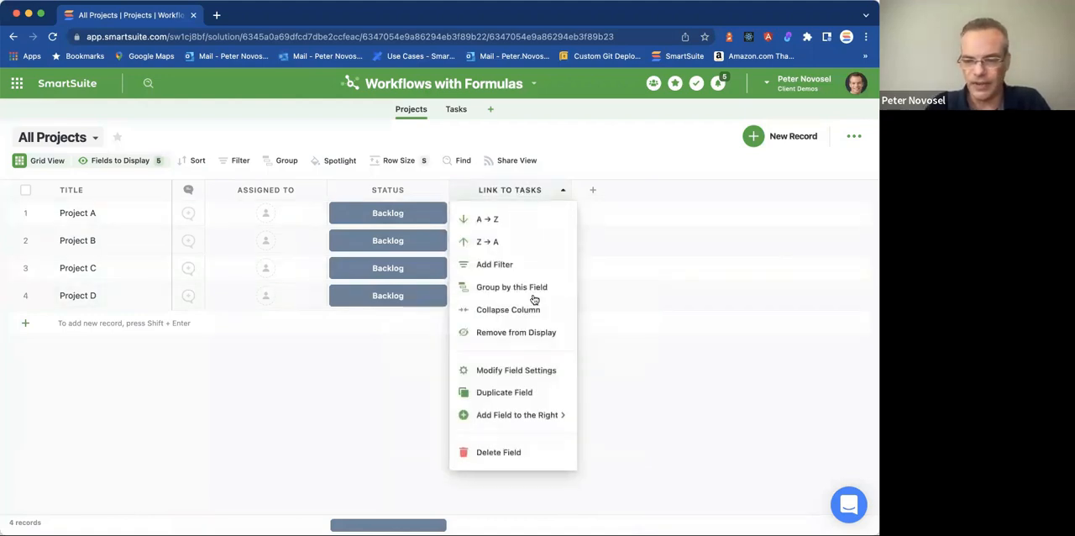
{"action": "left_click", "coordinate": [523, 370]}
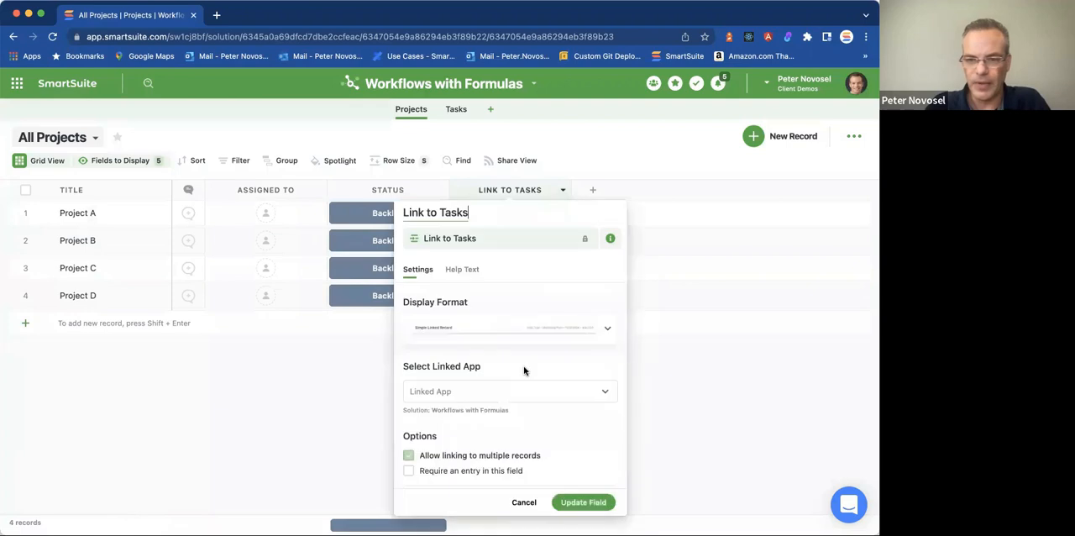
{"action": "double_click", "coordinate": [441, 214]}
{"action": "key", "text": "Left"}
{"action": "key", "text": "shift+Left"}
{"action": "key", "text": "shift+Left"}
{"action": "key", "text": "shift+Left"}
{"action": "key", "text": "shift+Left"}
{"action": "key", "text": "shift+Left"}
{"action": "key", "text": "shift+Left"}
{"action": "key", "text": "shift+Left"}
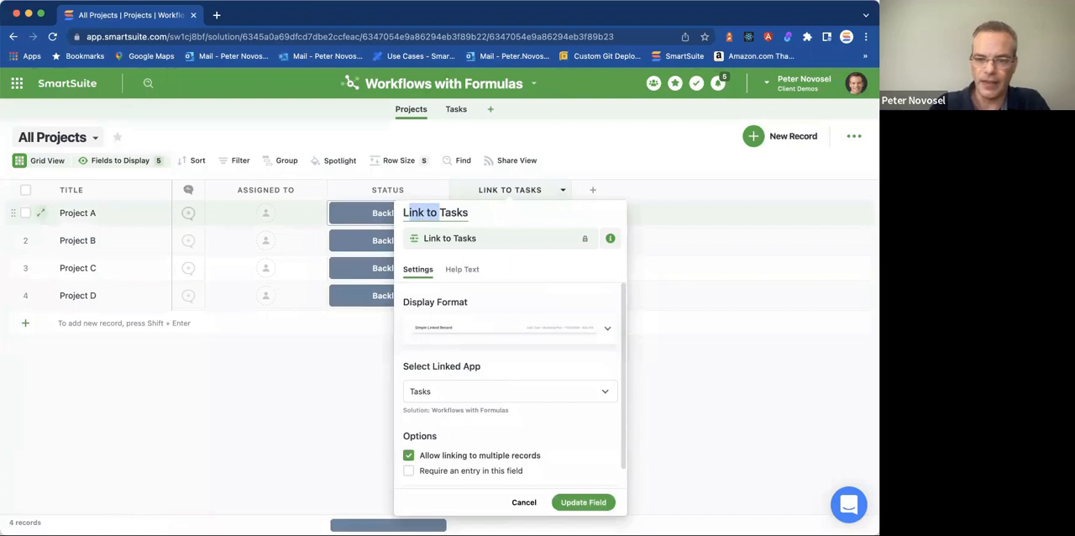
{"action": "key", "text": "shift+Left"}
{"action": "key", "text": "BackSpace"}
{"action": "left_click", "coordinate": [584, 502]}
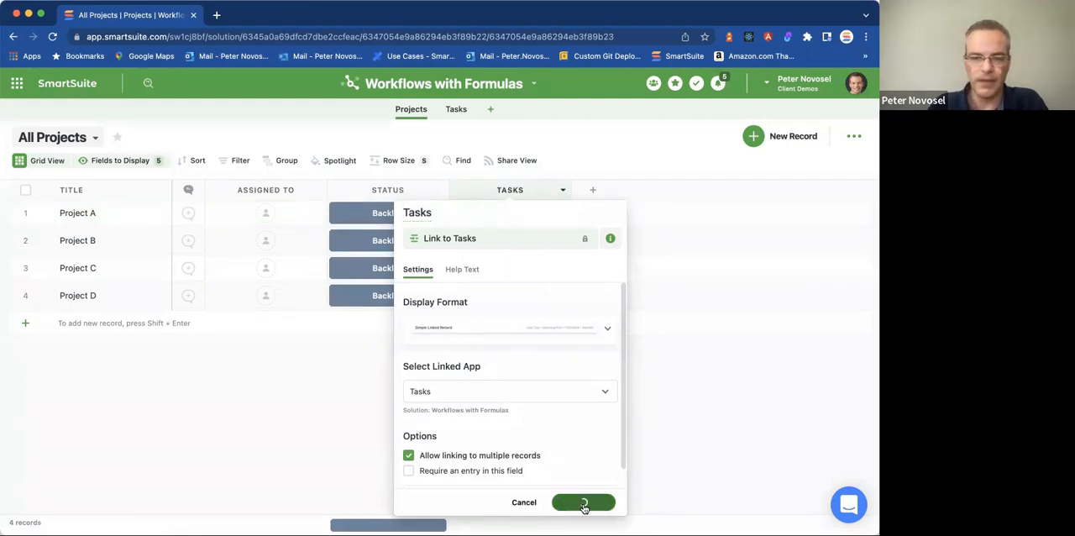
Create records Task 1, Task 2 and Task 3 in the Tasks app and link them to Project A in the Projects grid.
{"action": "left_click", "coordinate": [457, 110]}
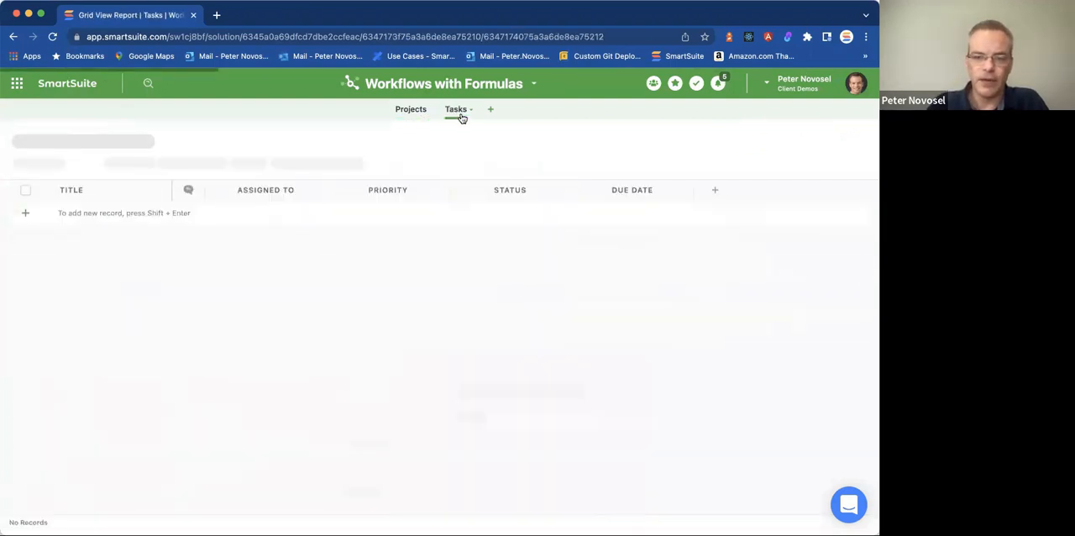
{"action": "left_click", "coordinate": [90, 212]}
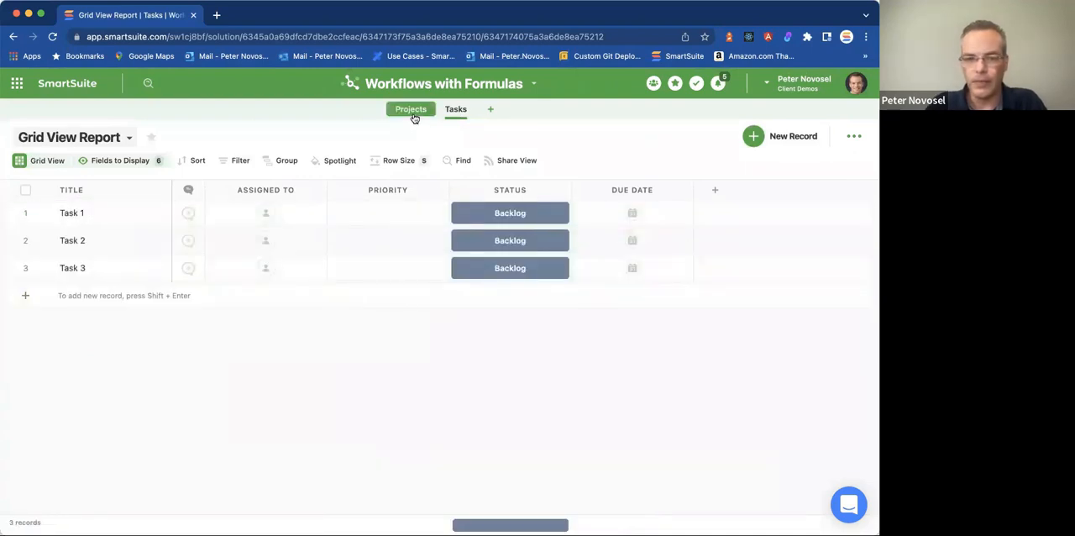
{"action": "left_click", "coordinate": [411, 110]}
{"action": "left_click", "coordinate": [516, 223]}
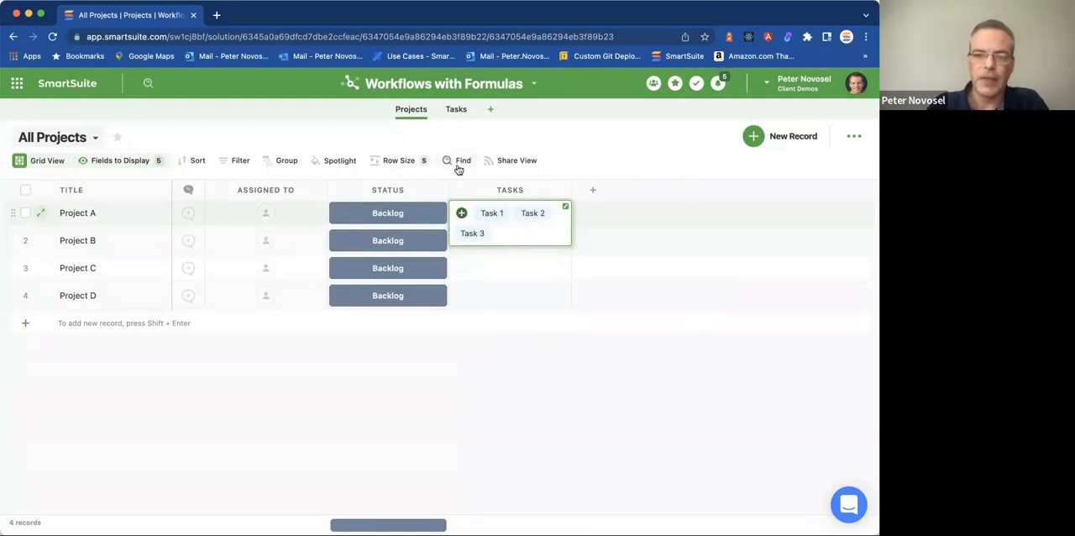
Set the Projects grid's row size to Auto Size.
{"action": "left_click", "coordinate": [400, 160]}
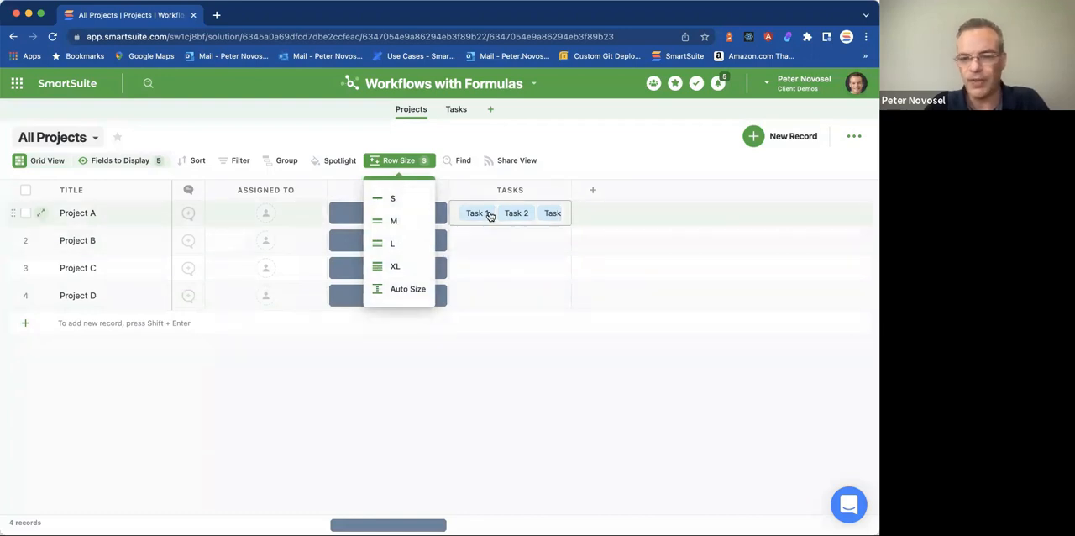
{"action": "left_click", "coordinate": [417, 289]}
{"action": "left_click", "coordinate": [607, 150]}
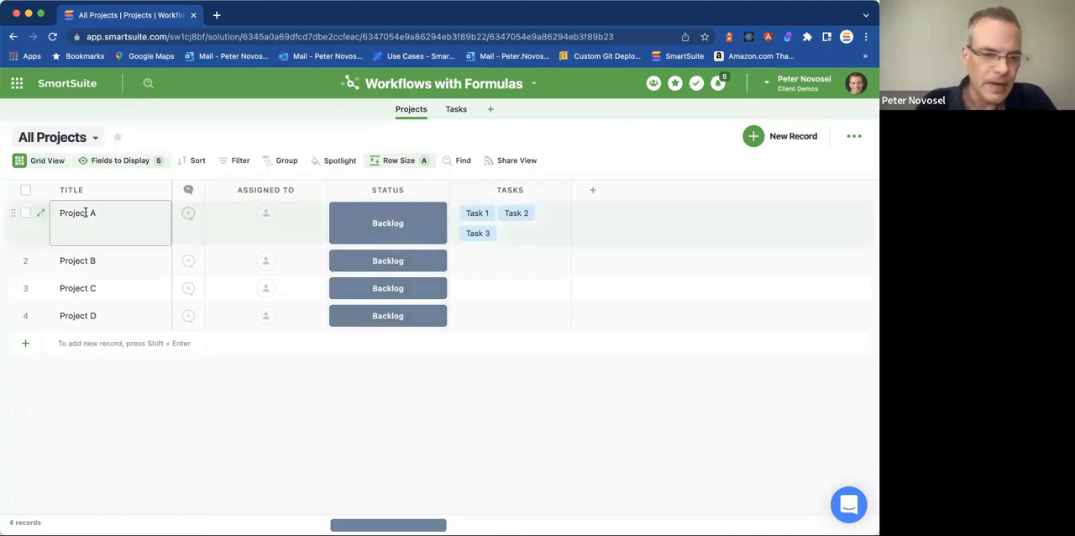
Open the Project A record and delete its Description field.
{"action": "left_click", "coordinate": [40, 212]}
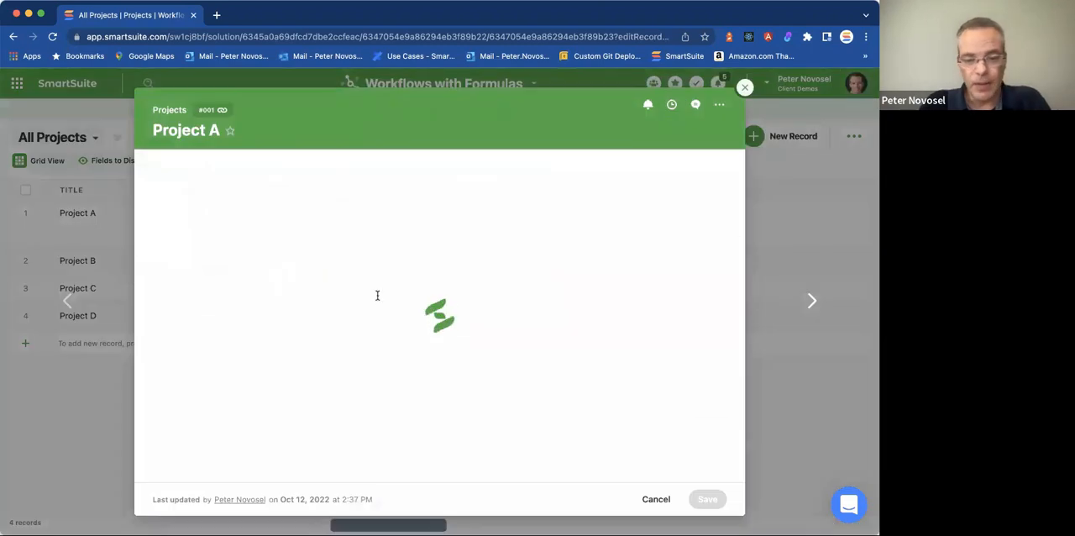
{"action": "scroll", "coordinate": [377, 296], "scroll_direction": "down", "scroll_amount": 3}
{"action": "scroll", "coordinate": [377, 298], "scroll_direction": "up", "scroll_amount": 3}
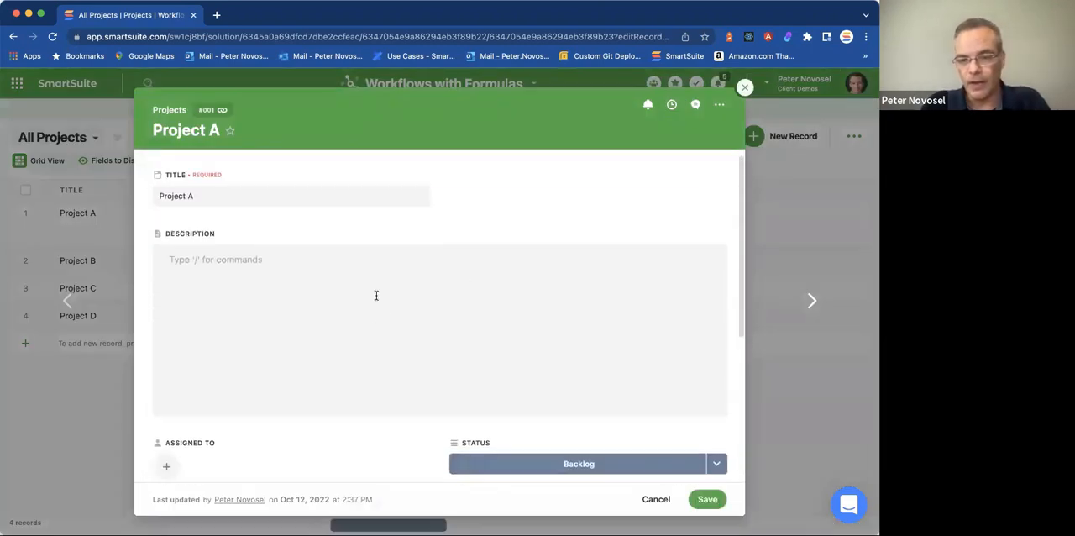
{"action": "left_click", "coordinate": [719, 234]}
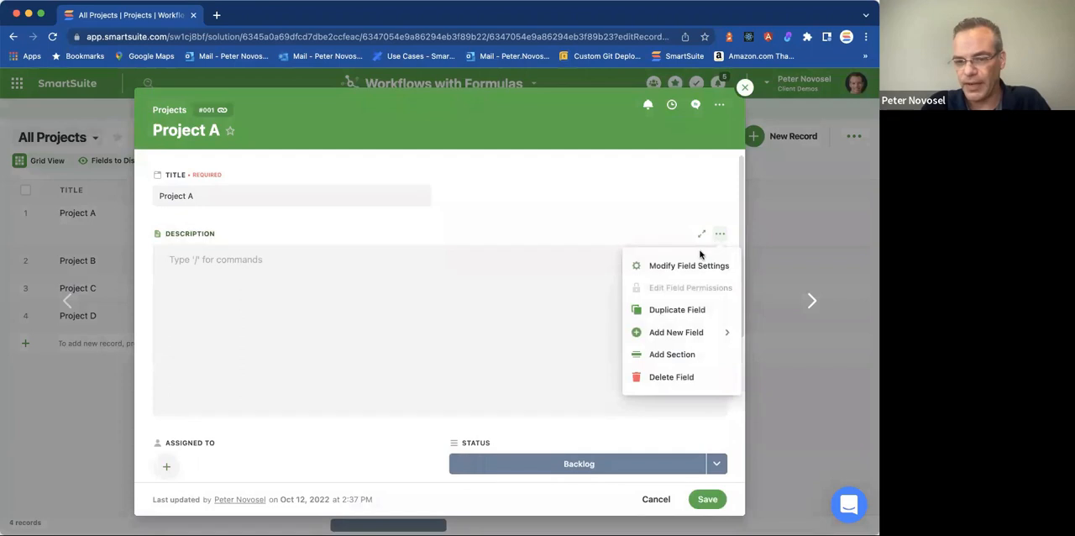
{"action": "left_click", "coordinate": [680, 377]}
{"action": "left_click", "coordinate": [493, 354]}
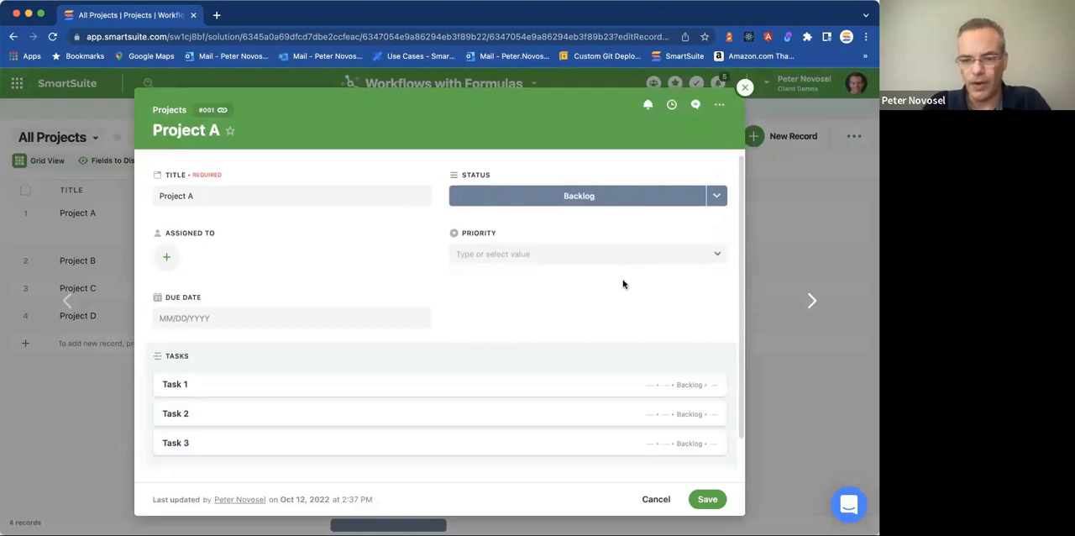
Open the linked Task 1 record from Project A and view its Link to Projects field.
{"action": "mouse_move", "coordinate": [475, 372]}
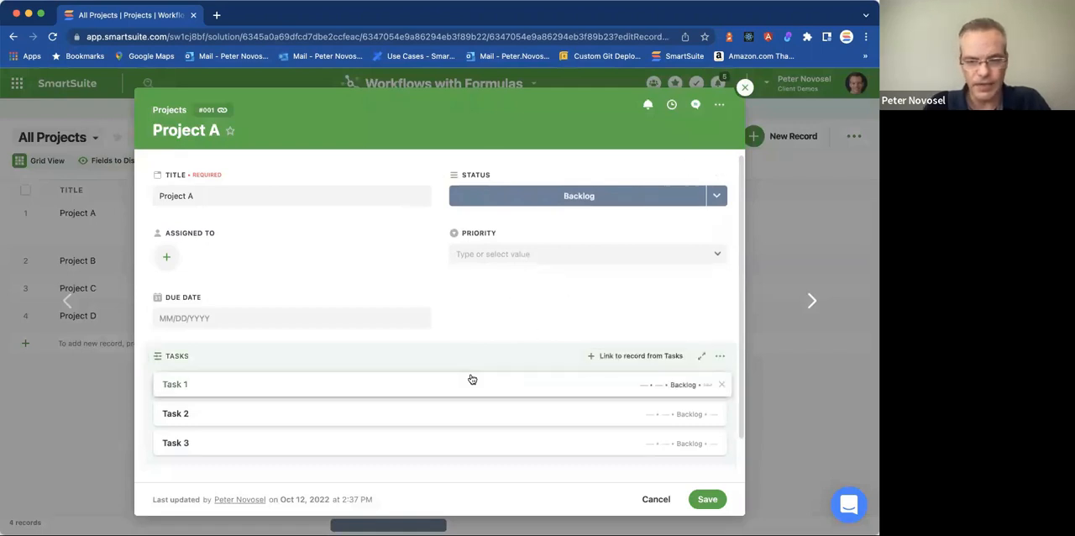
{"action": "left_click", "coordinate": [471, 377]}
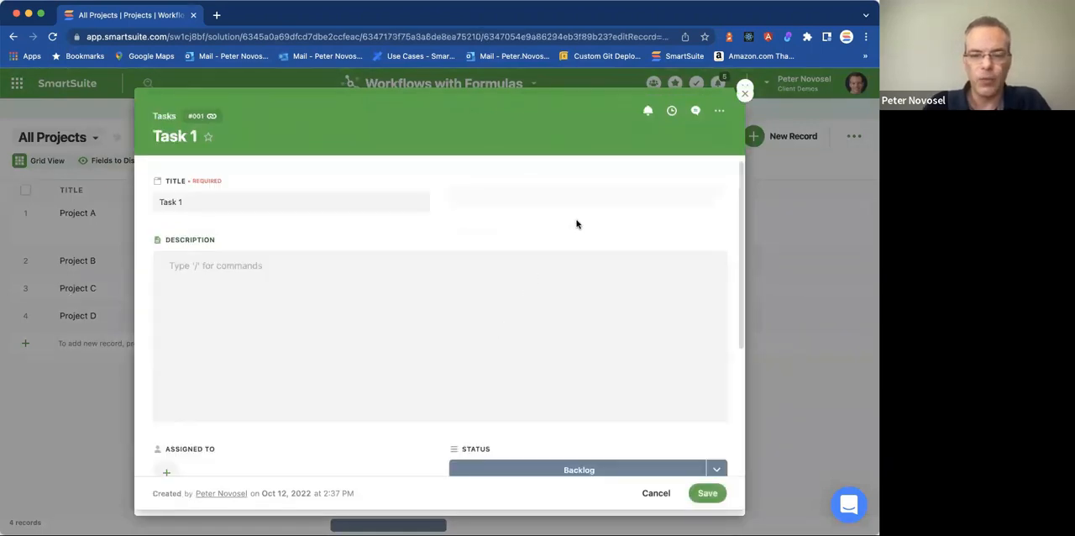
{"action": "scroll", "coordinate": [576, 223], "scroll_direction": "down", "scroll_amount": 3}
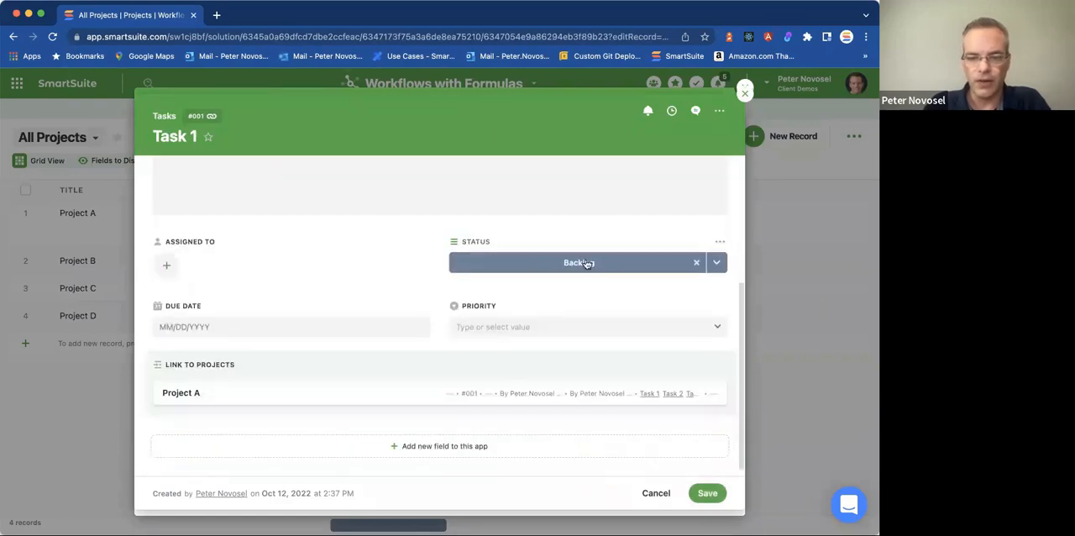
Delete the Description field from the open Task 1 record and confirm the deletion.
{"action": "scroll", "coordinate": [586, 232], "scroll_direction": "up", "scroll_amount": 3}
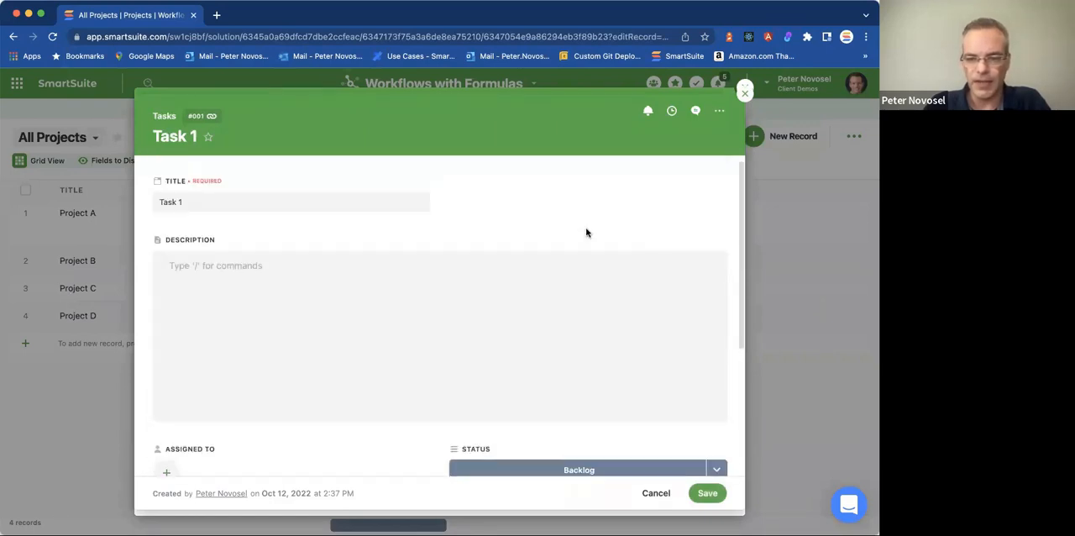
{"action": "left_click", "coordinate": [720, 242]}
{"action": "left_click", "coordinate": [666, 383]}
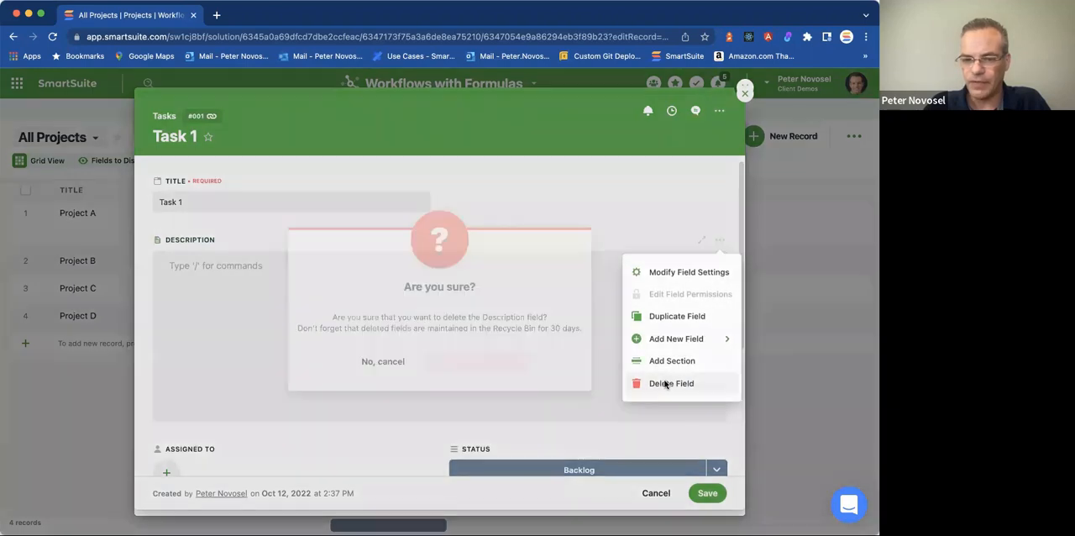
{"action": "left_click", "coordinate": [494, 356]}
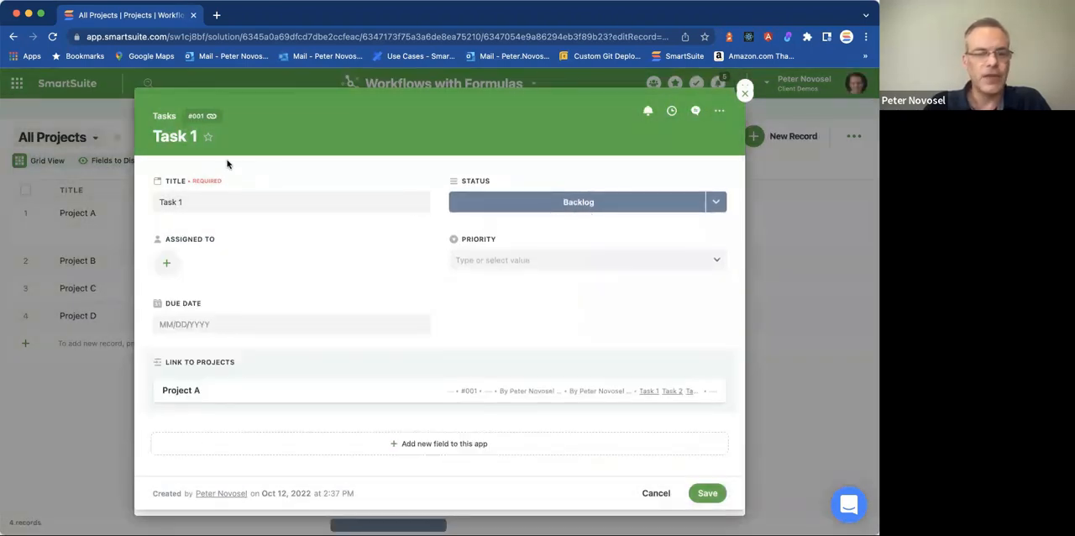
Review the Status options of Task 1, then close the Task 1 and Project A records without saving.
{"action": "left_click", "coordinate": [587, 207]}
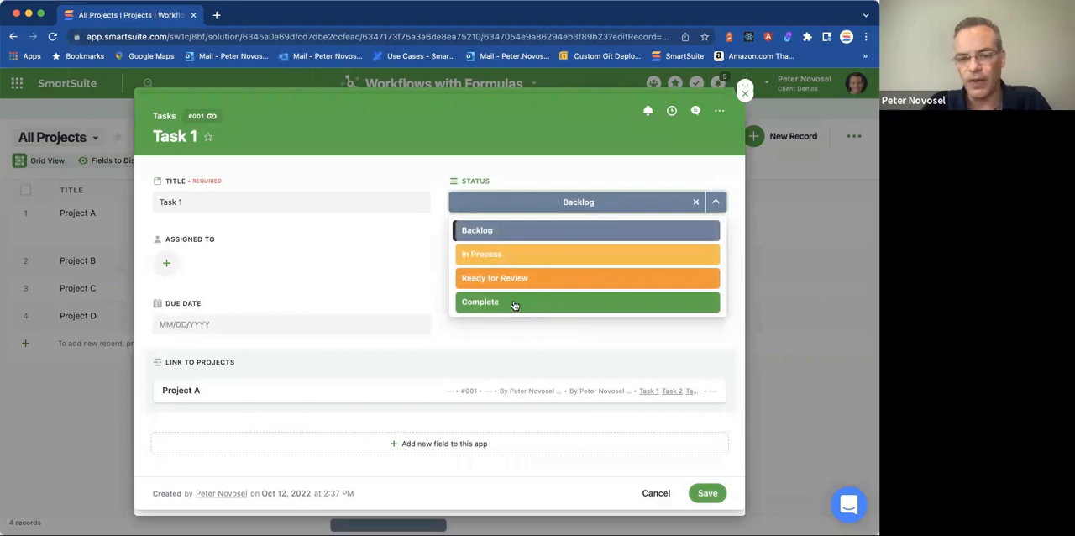
{"action": "left_click", "coordinate": [578, 159]}
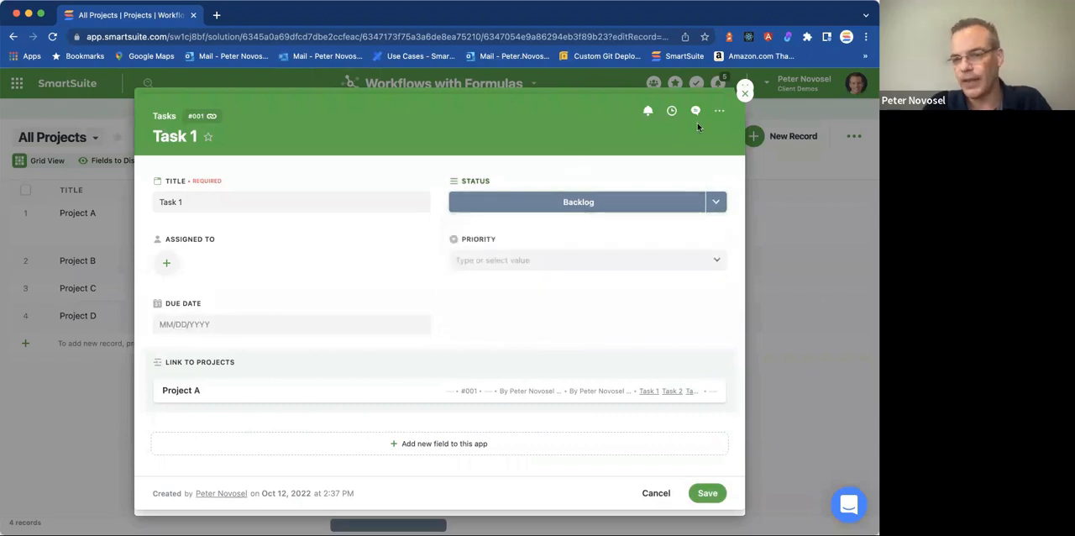
{"action": "left_click", "coordinate": [656, 493]}
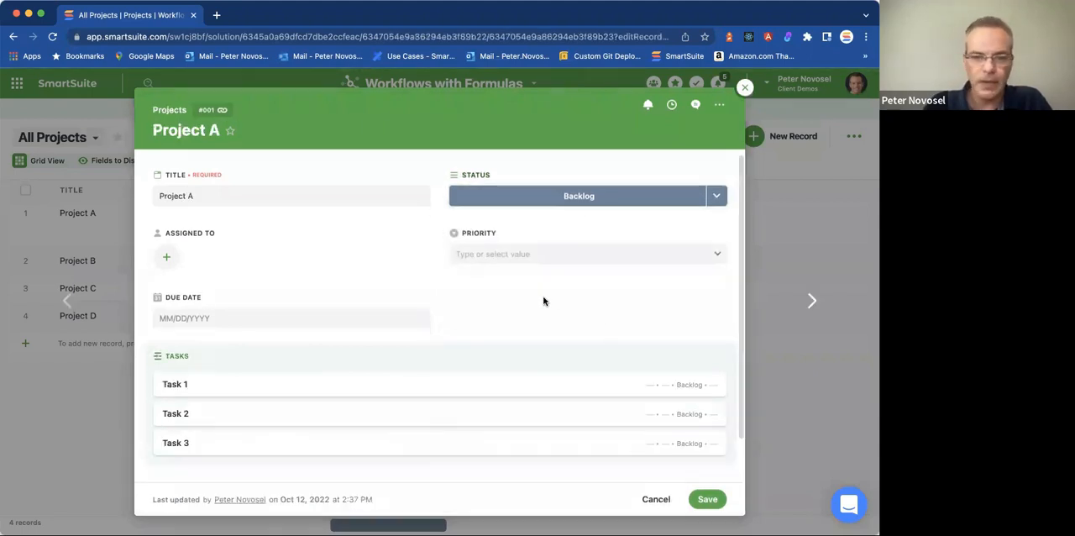
{"action": "left_click", "coordinate": [657, 495]}
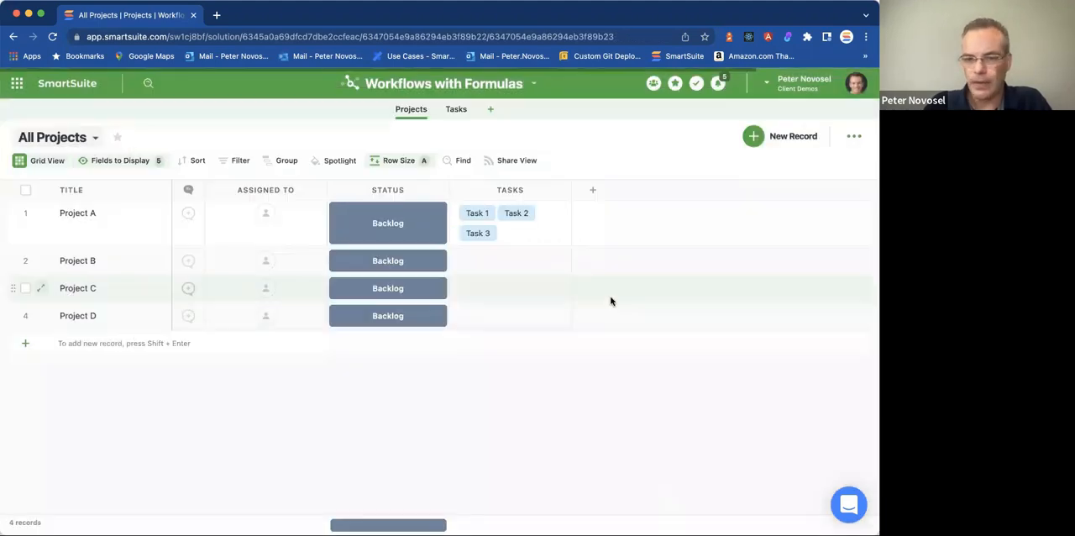
Start a new Formula field named Percentage Complete in the Projects grid and begin its formula with COUNTIF(.
{"action": "left_click", "coordinate": [594, 191]}
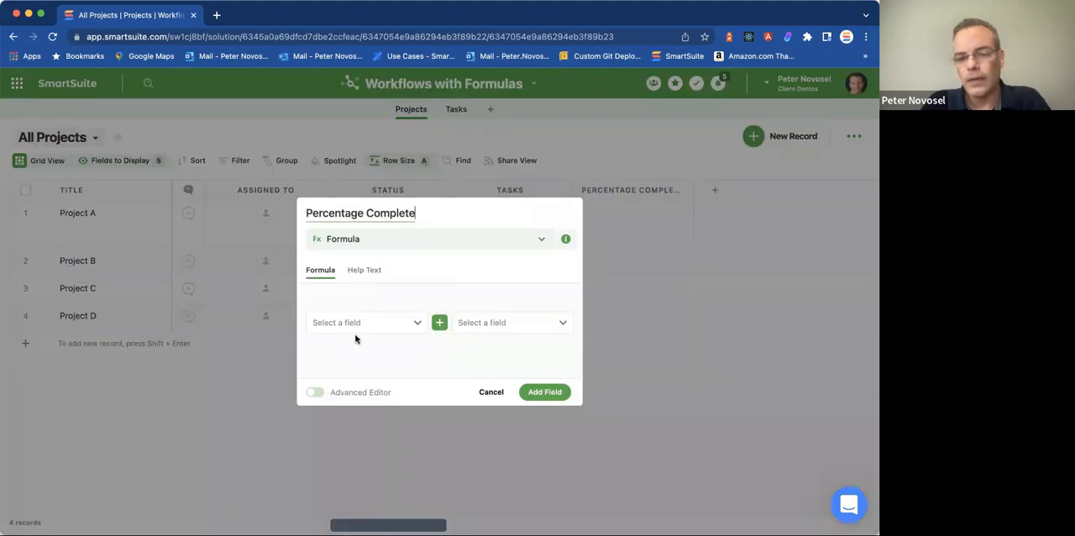
{"action": "left_click", "coordinate": [315, 392]}
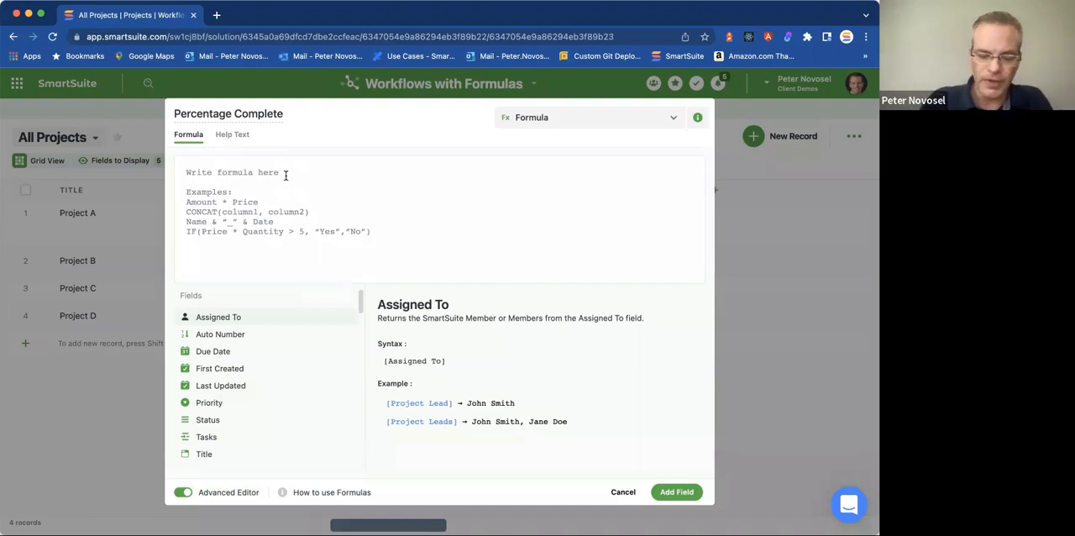
{"action": "type", "text": "COUNTIF"}
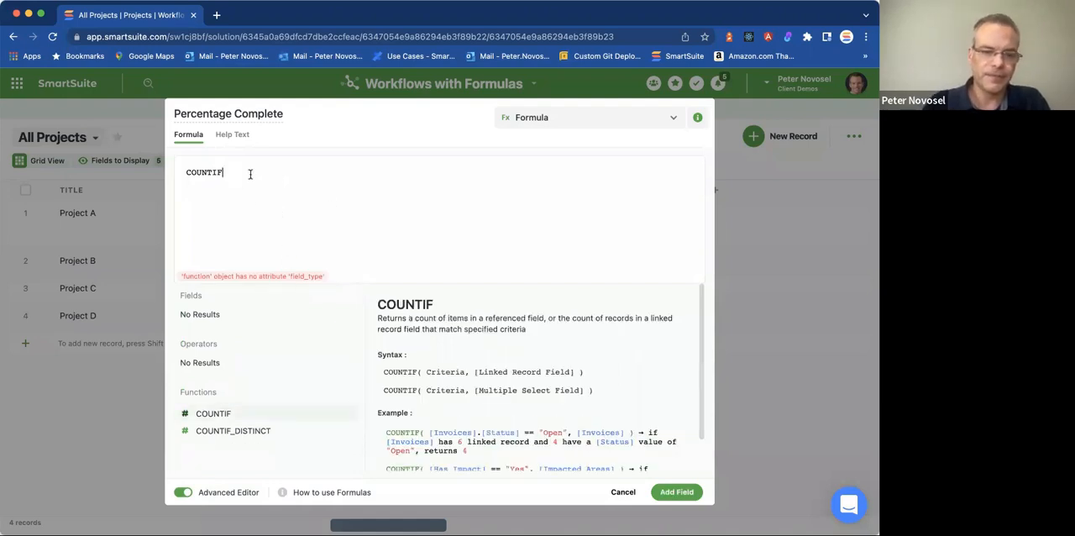
{"action": "type", "text": "("}
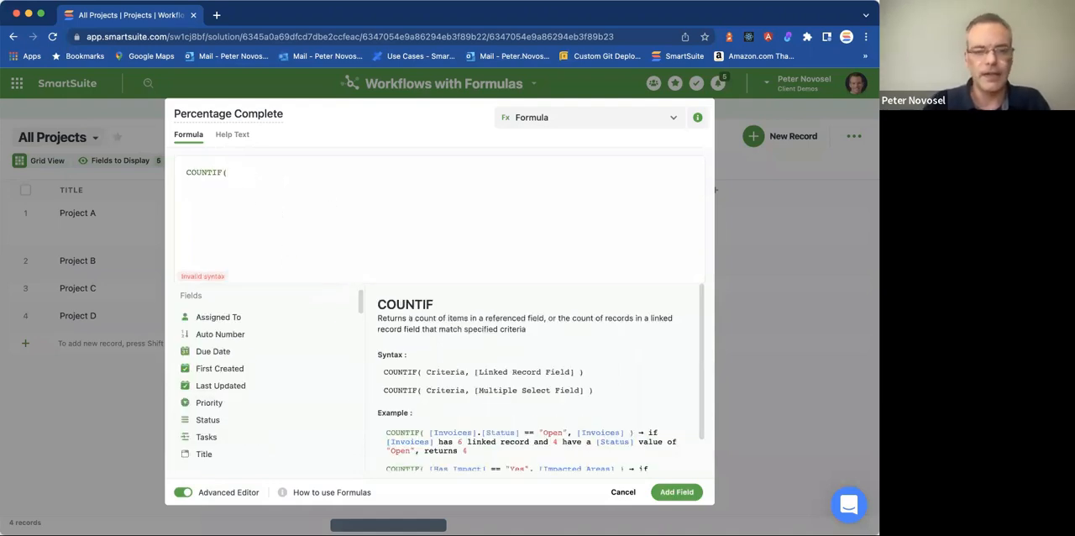
Change the Percentage Complete formula to COUNT([Tasks]) and add the field to the grid.
{"action": "key", "text": "BackSpace"}
{"action": "key", "text": "BackSpace"}
{"action": "key", "text": "BackSpace"}
{"action": "type", "text": "("}
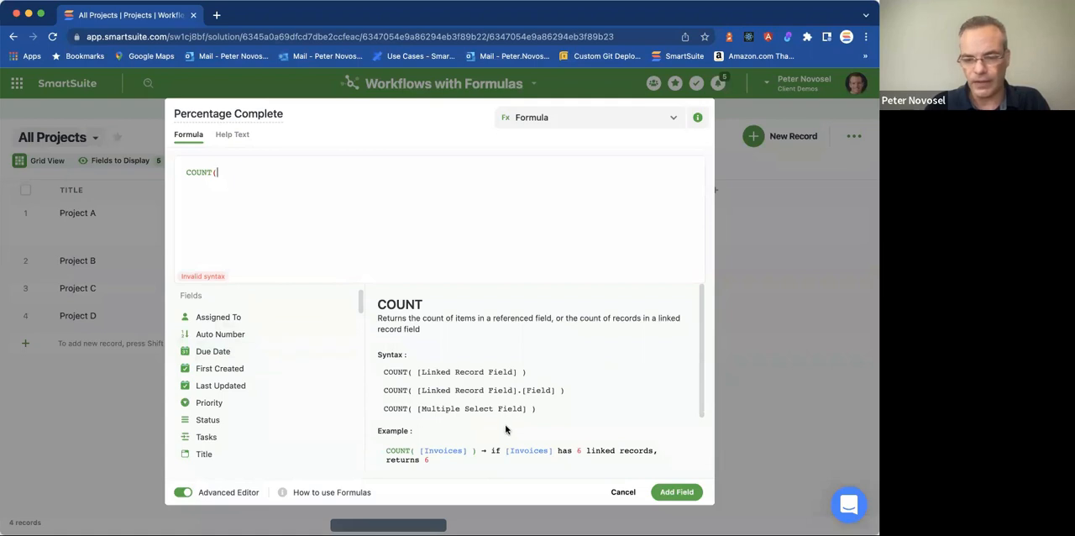
{"action": "mouse_move", "coordinate": [300, 439]}
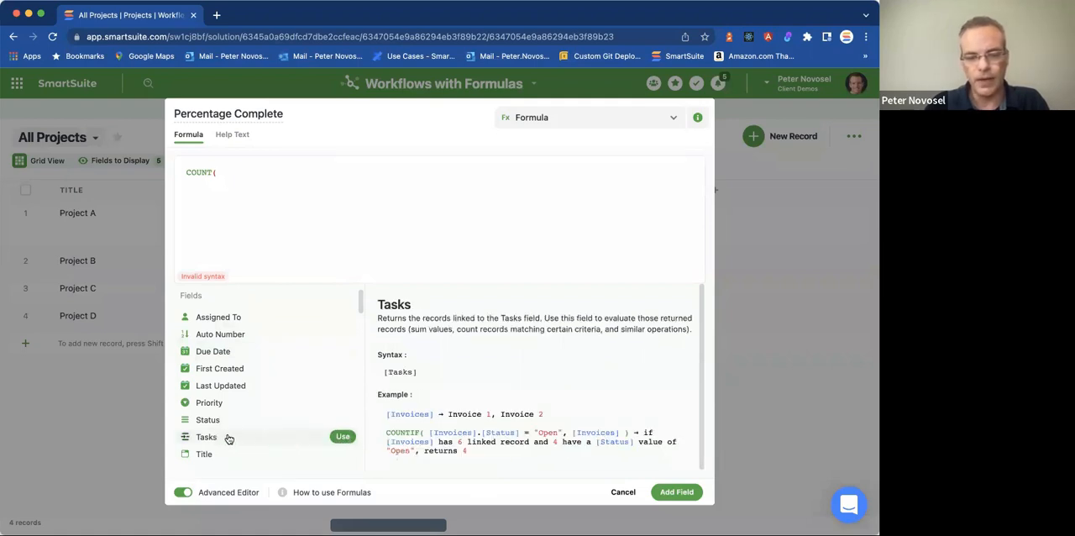
{"action": "left_click", "coordinate": [344, 438]}
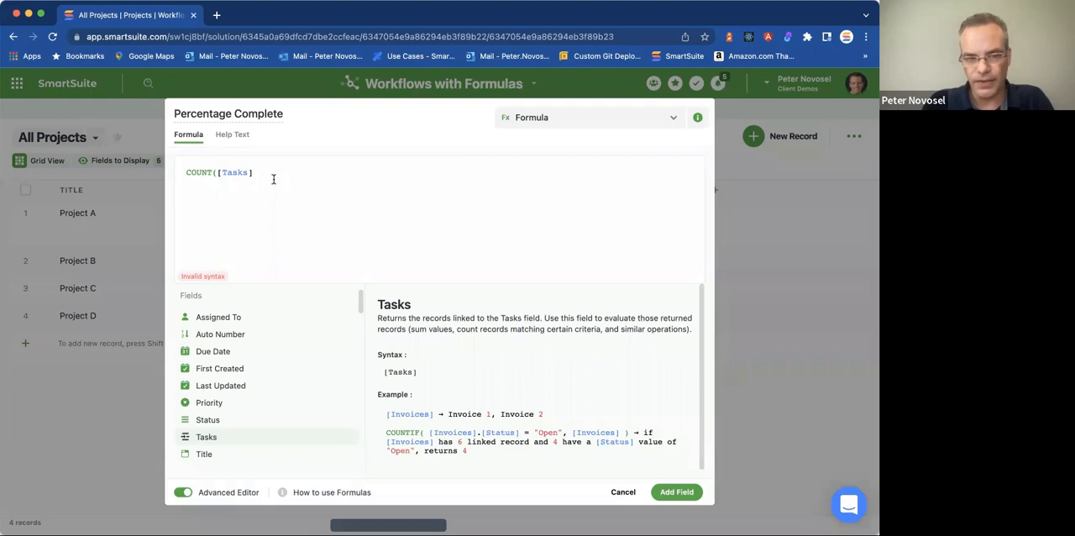
{"action": "type", "text": "."}
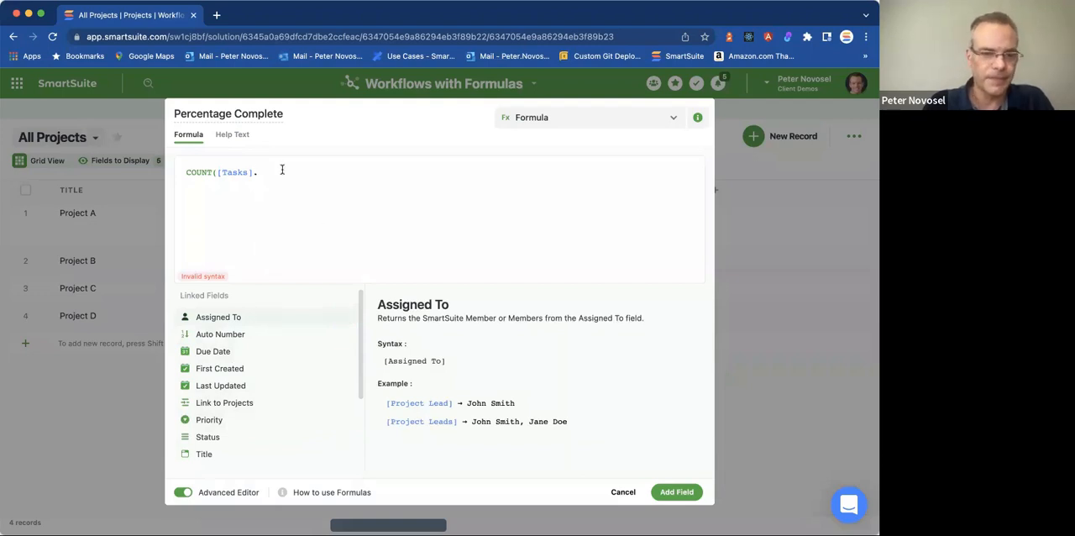
{"action": "key", "text": "BackSpace"}
{"action": "type", "text": ")"}
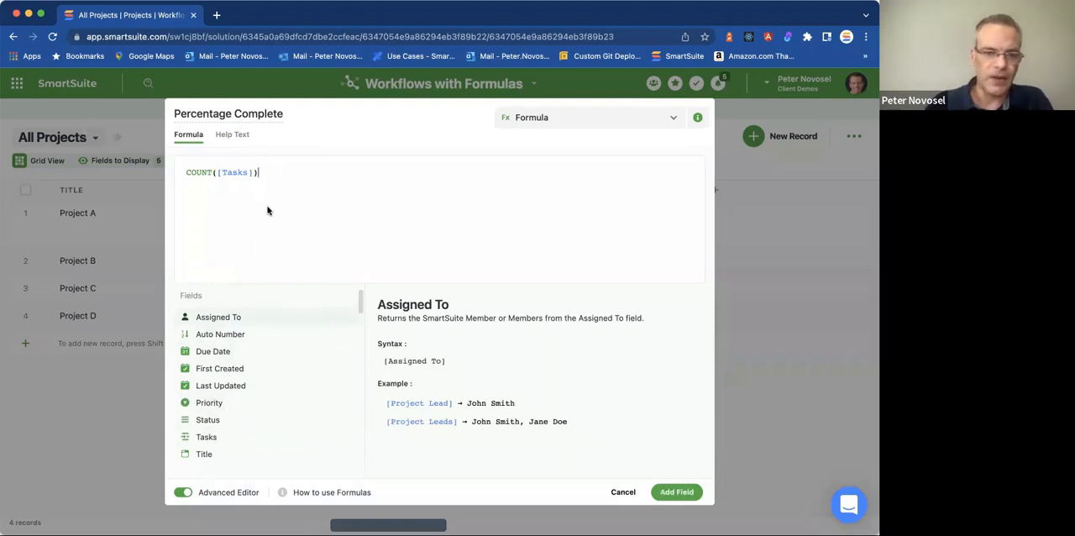
{"action": "left_click", "coordinate": [693, 499]}
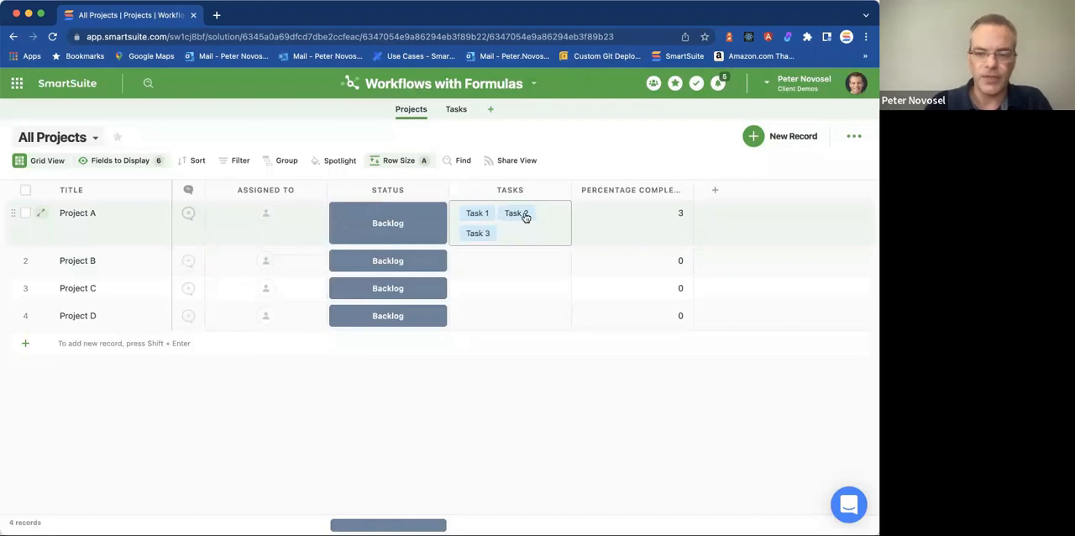
Edit the Percentage Complete formula to put COUNTIF([Tasks].[Status] == "Complete") / before COUNT([Tasks]).
{"action": "left_click", "coordinate": [685, 190]}
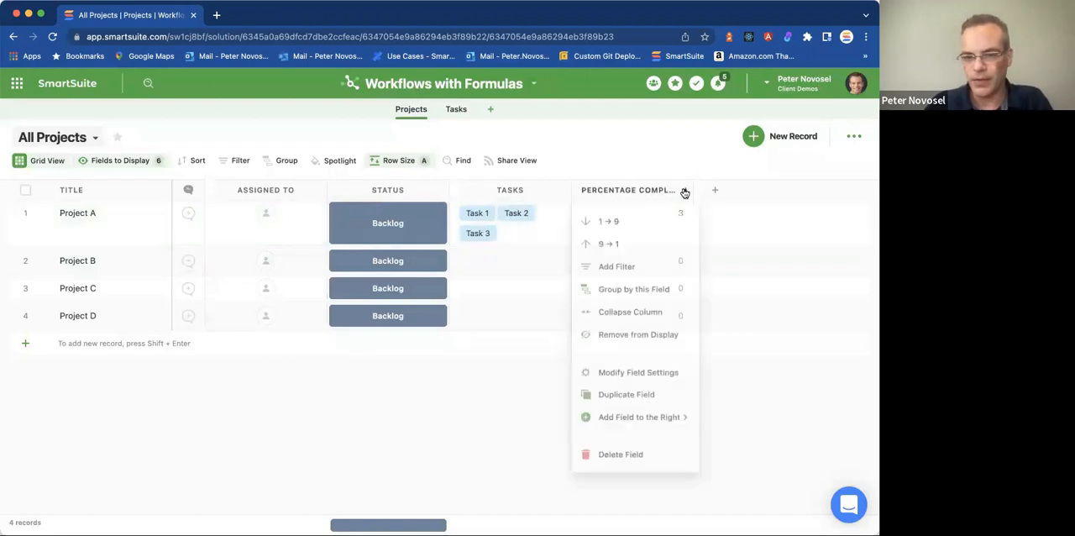
{"action": "left_click", "coordinate": [636, 370]}
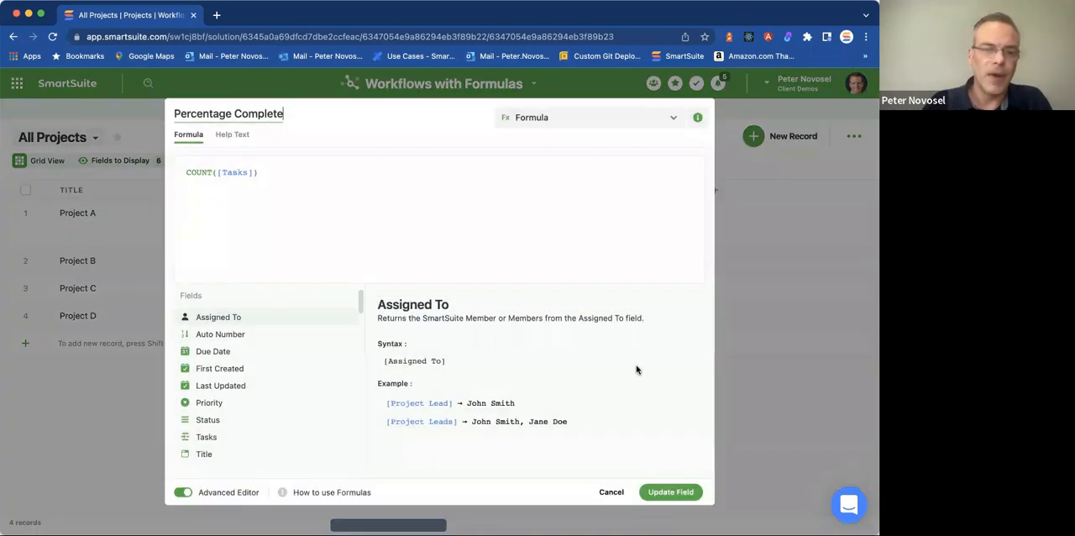
{"action": "left_click", "coordinate": [280, 174]}
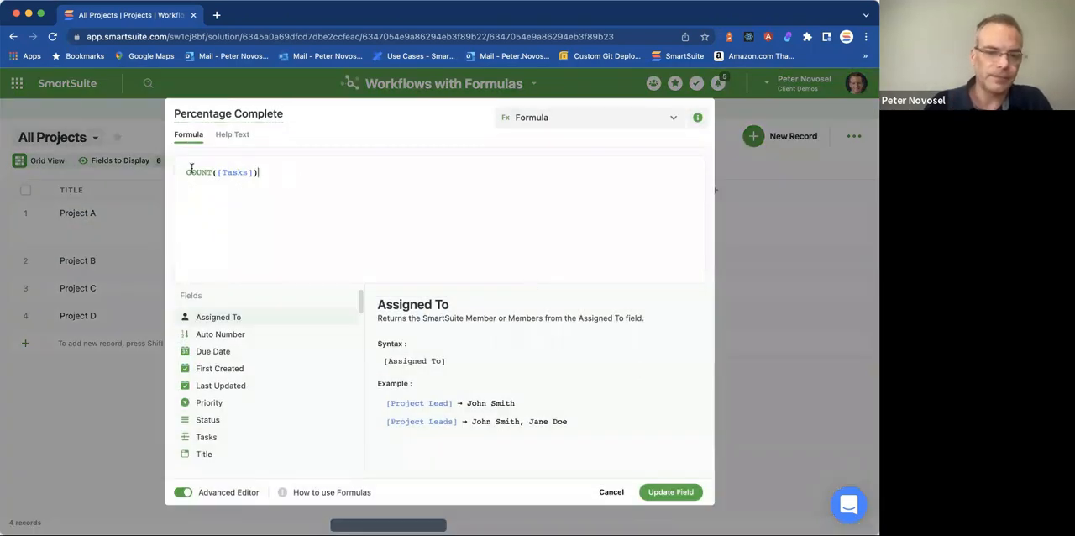
{"action": "left_click", "coordinate": [187, 173]}
{"action": "type", "text": "COUNTIF("}
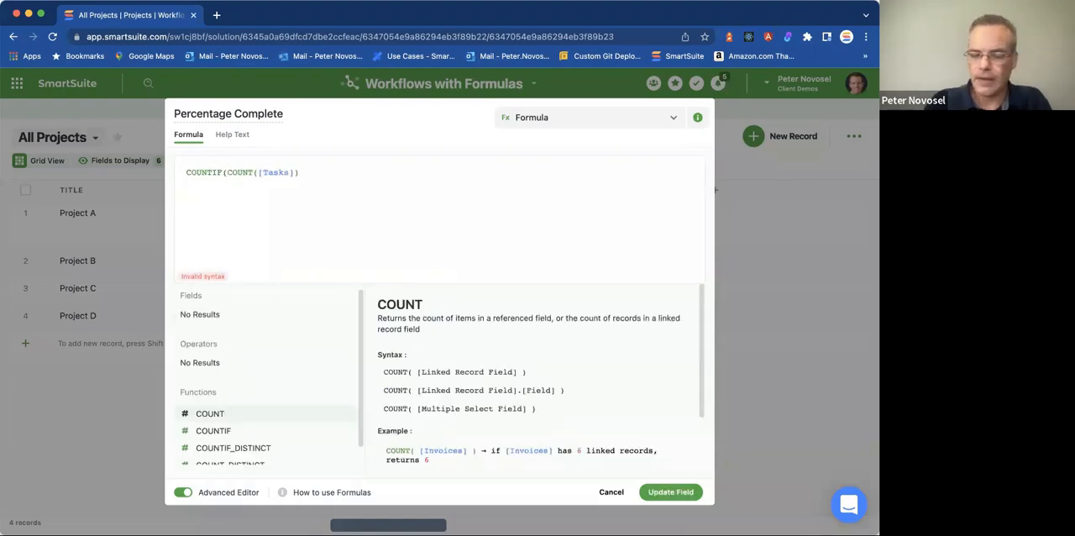
{"action": "type", "text": "[Tasks].[Status] == \"Complete\") "}
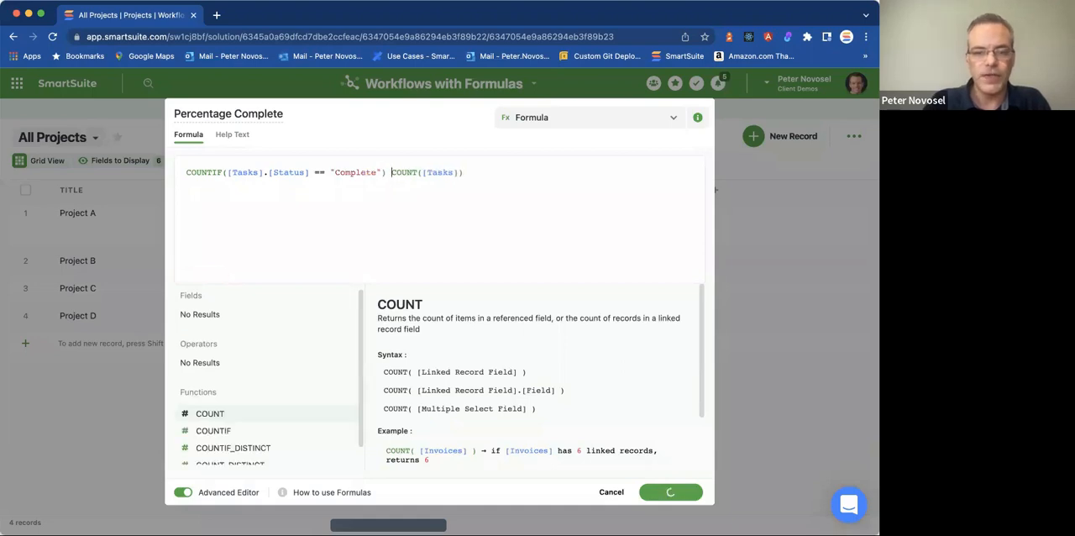
{"action": "type", "text": "/"}
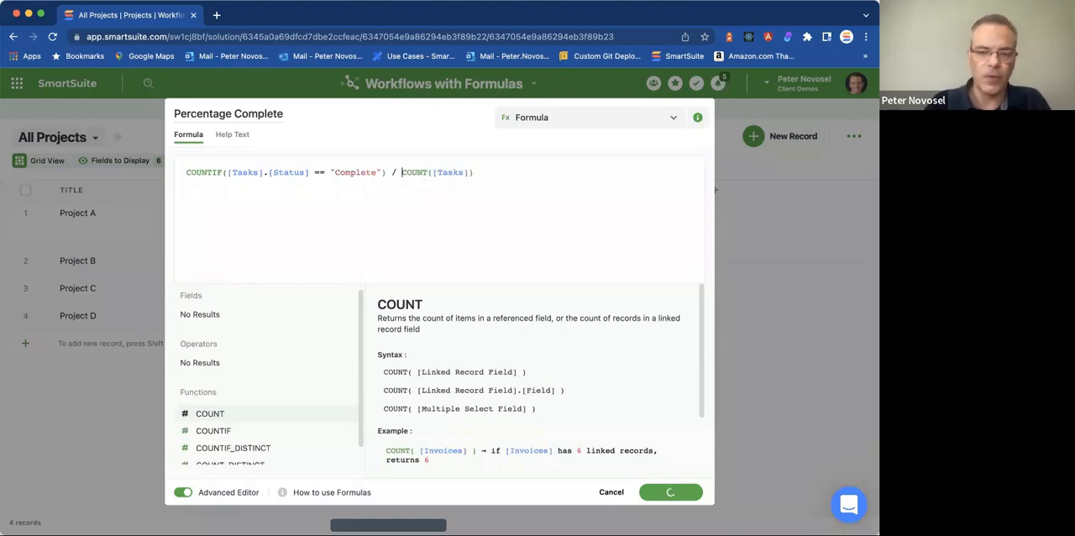
Check the COUNTIF syntax, add [Tasks] as its second argument after "Complete", and update the field.
{"action": "left_click", "coordinate": [410, 171]}
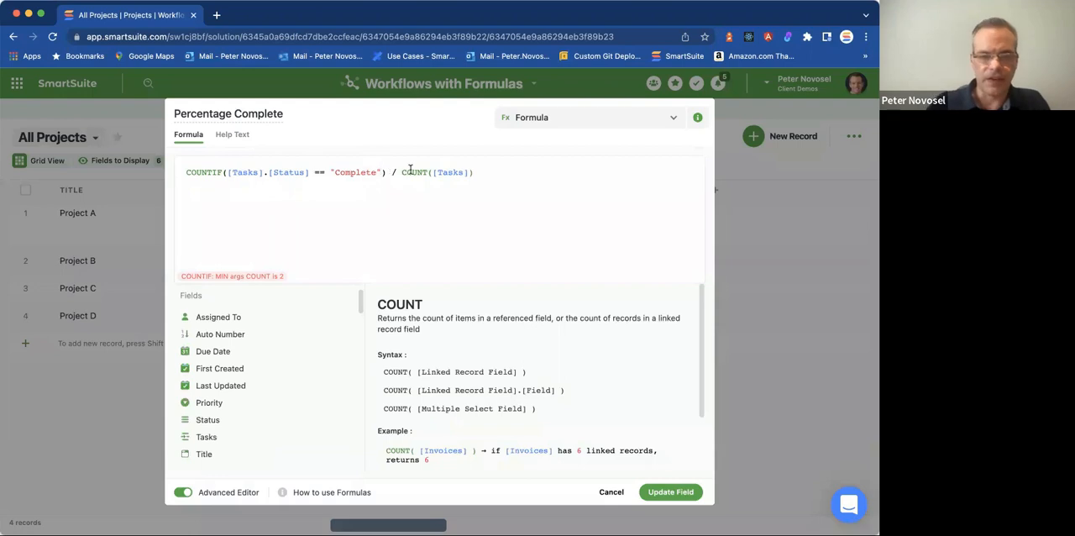
{"action": "type", "text": ","}
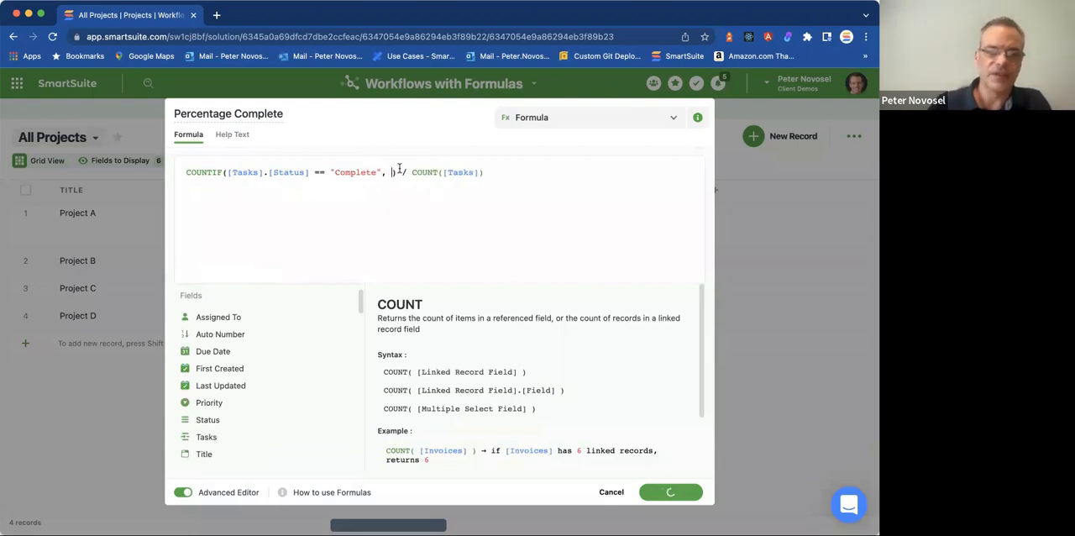
{"action": "left_click", "coordinate": [210, 172]}
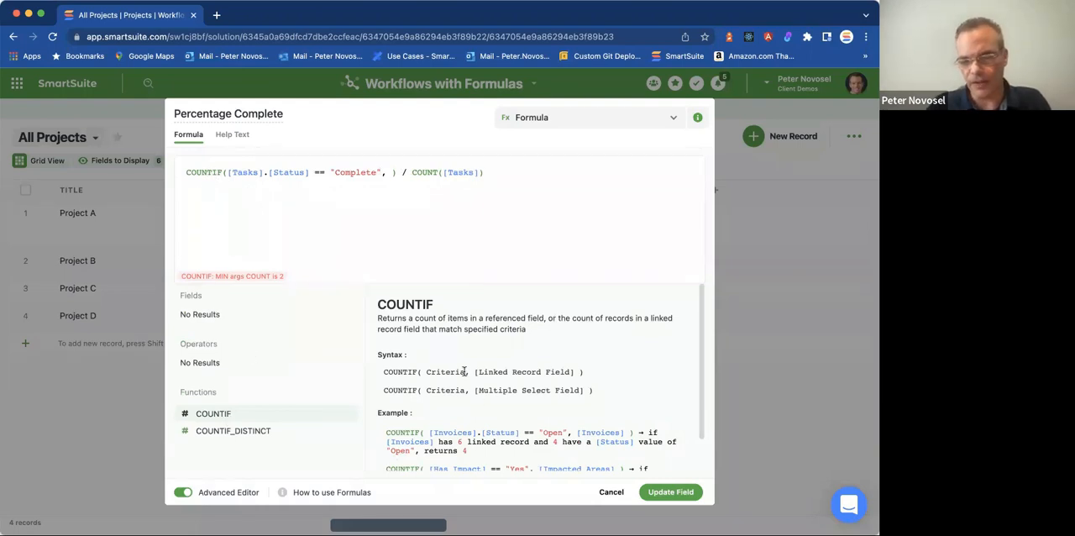
{"action": "mouse_move", "coordinate": [252, 417]}
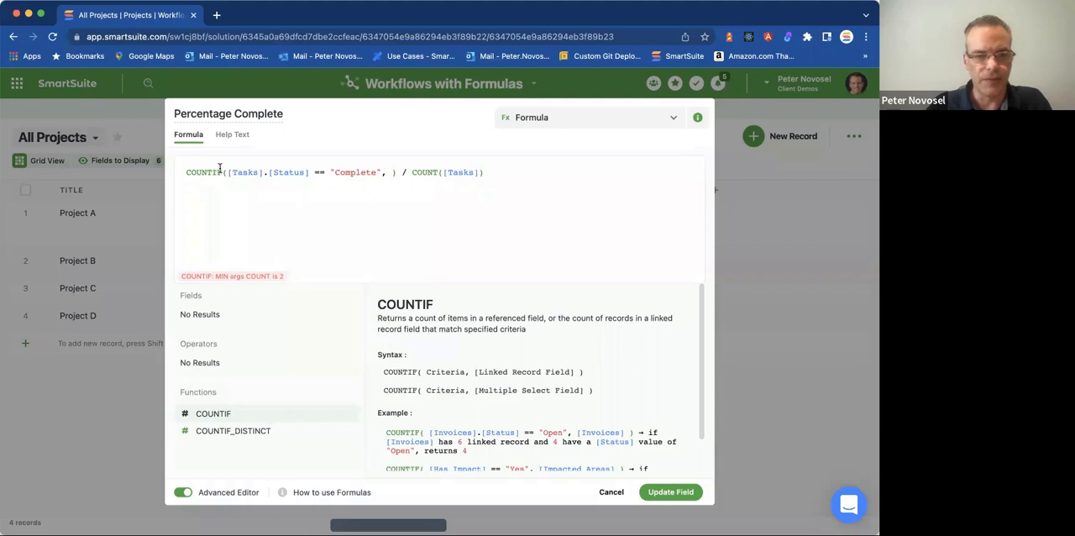
{"action": "left_click", "coordinate": [247, 171]}
{"action": "left_click", "coordinate": [219, 172]}
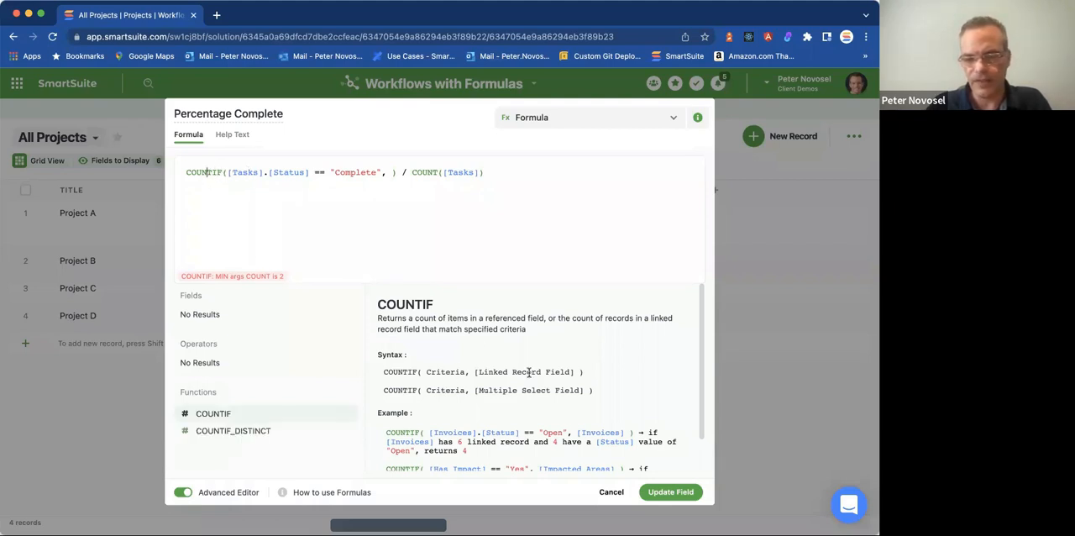
{"action": "left_click", "coordinate": [231, 173]}
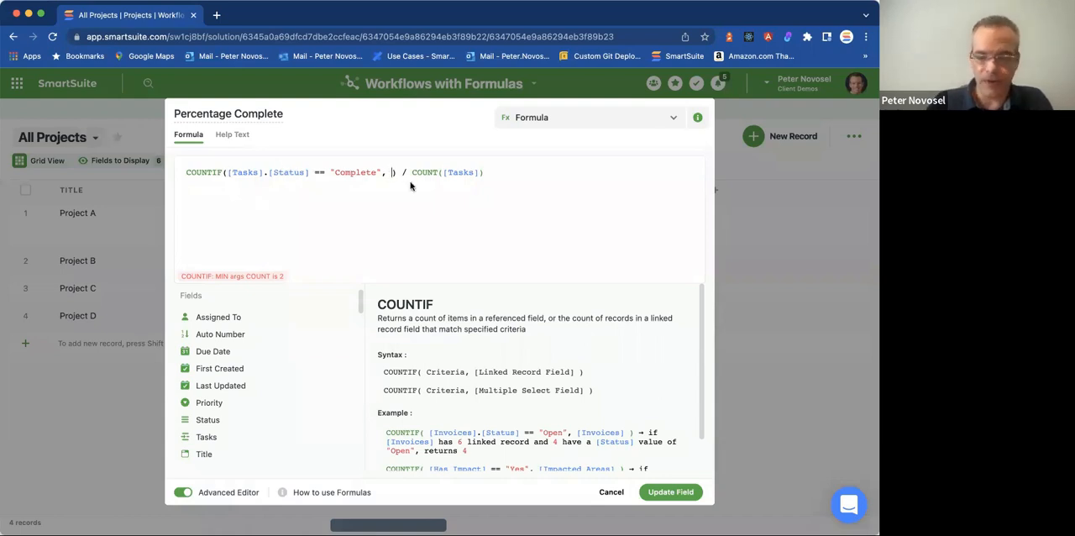
{"action": "type", "text": "[Tasks]"}
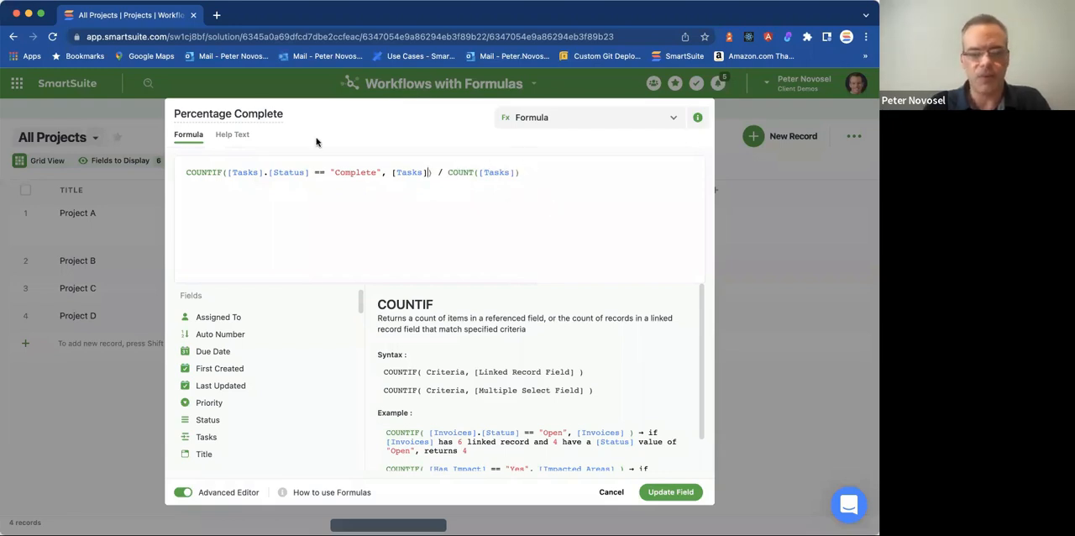
{"action": "left_click", "coordinate": [671, 492]}
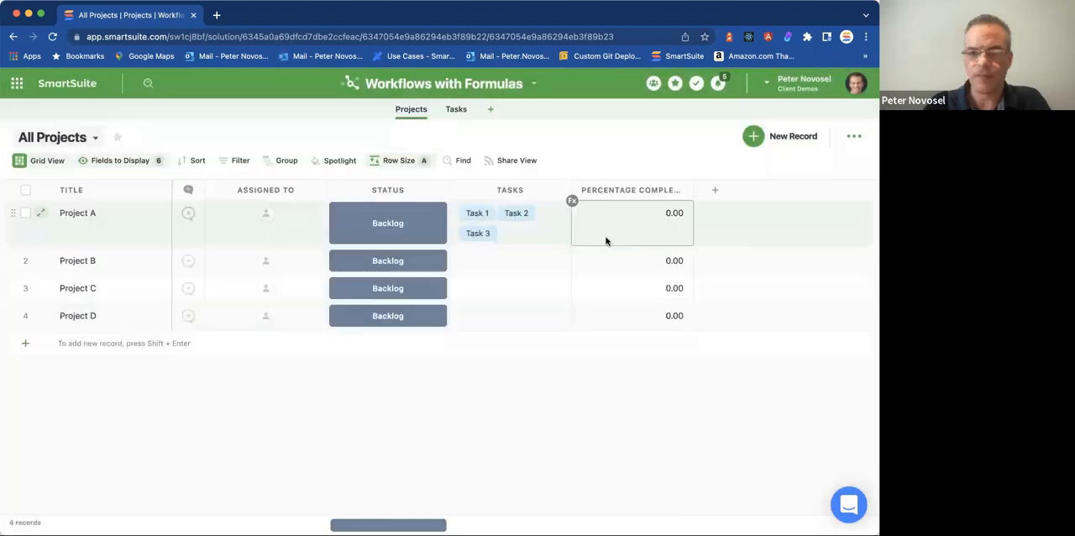
Open the linked Task 1 record from Project A, set its Status to Complete and save it.
{"action": "left_click", "coordinate": [510, 215]}
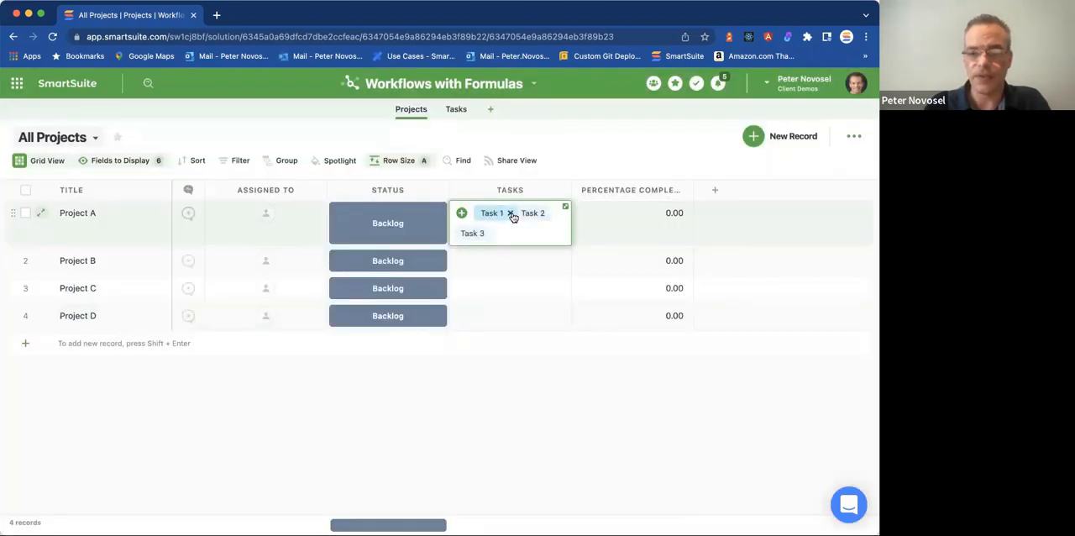
{"action": "left_click", "coordinate": [489, 216]}
{"action": "left_click", "coordinate": [540, 197]}
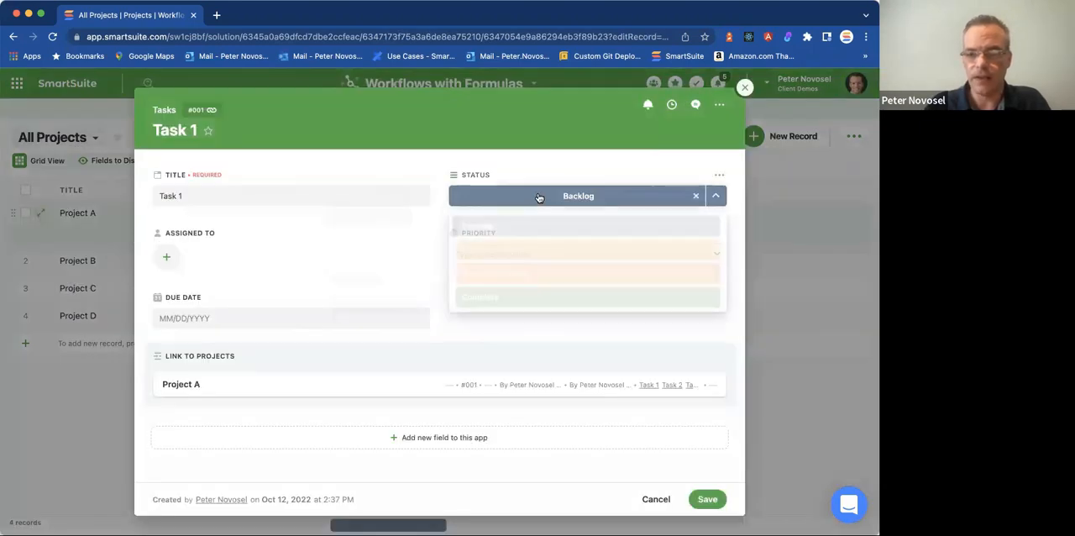
{"action": "left_click", "coordinate": [549, 295]}
{"action": "left_click", "coordinate": [710, 500]}
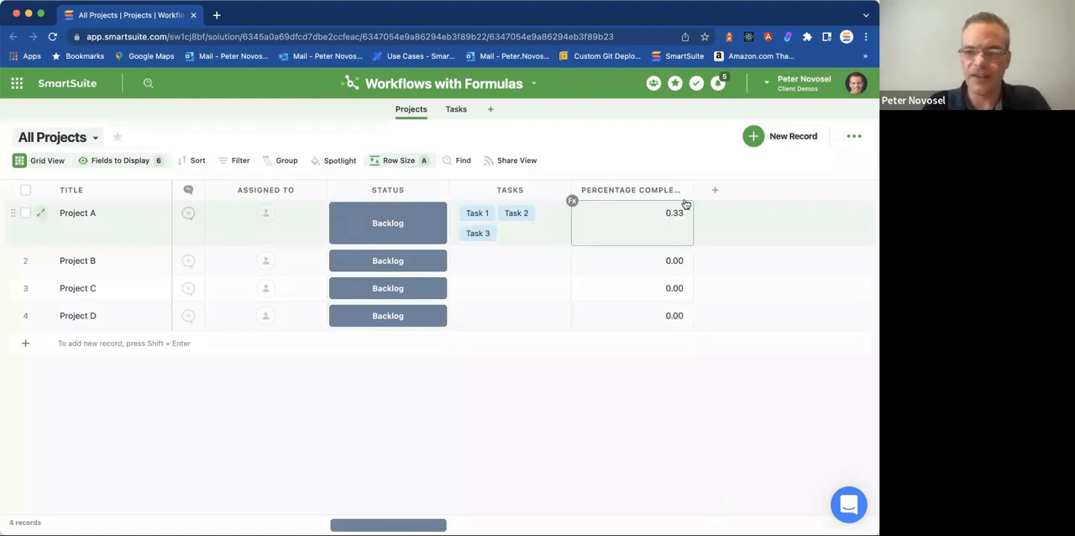
Edit the Percentage Complete formula to enclose the whole division in parentheses and multiply it by 100, then update the field.
{"action": "left_click", "coordinate": [684, 191]}
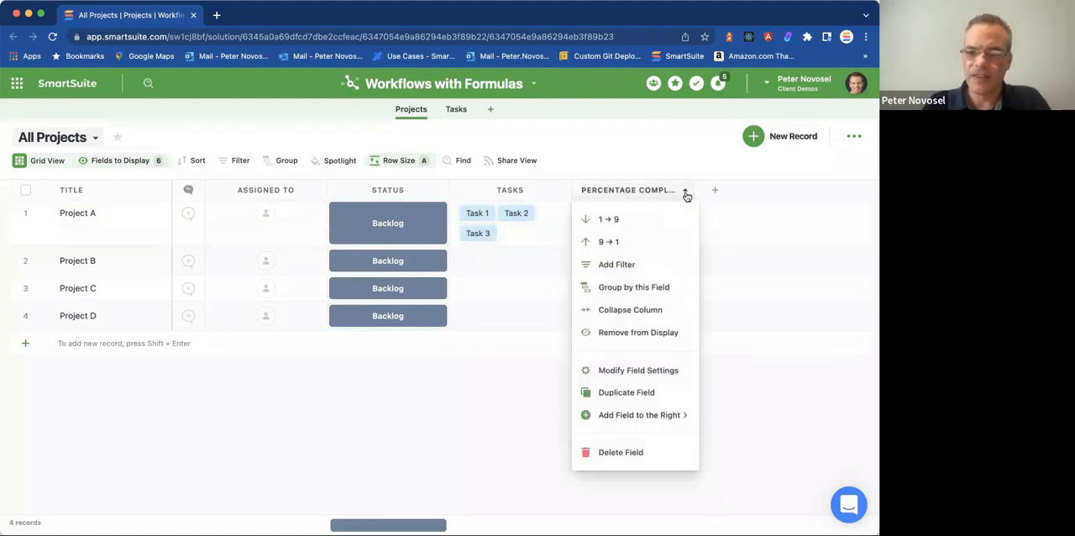
{"action": "left_click", "coordinate": [649, 371]}
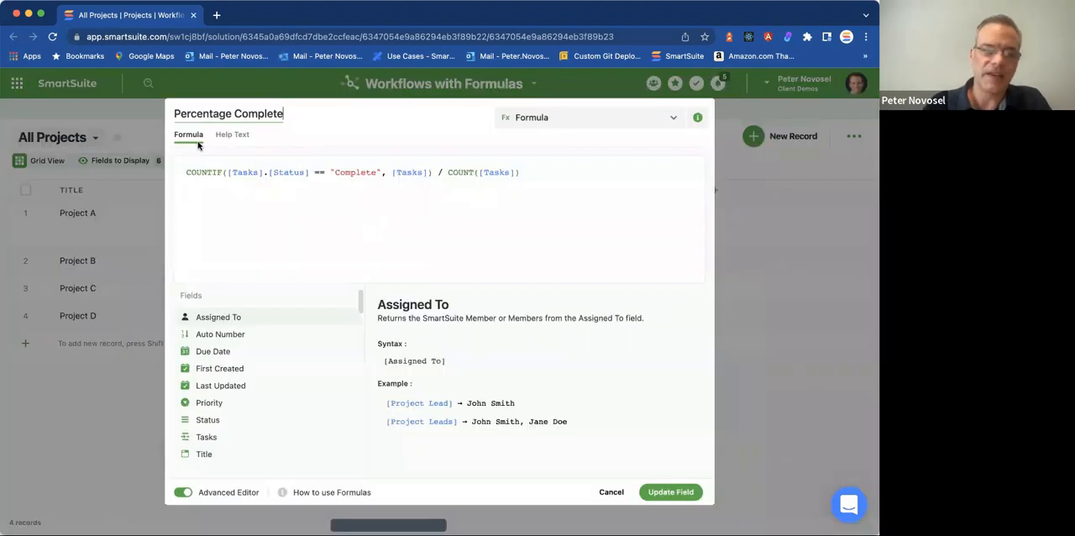
{"action": "left_click", "coordinate": [184, 172]}
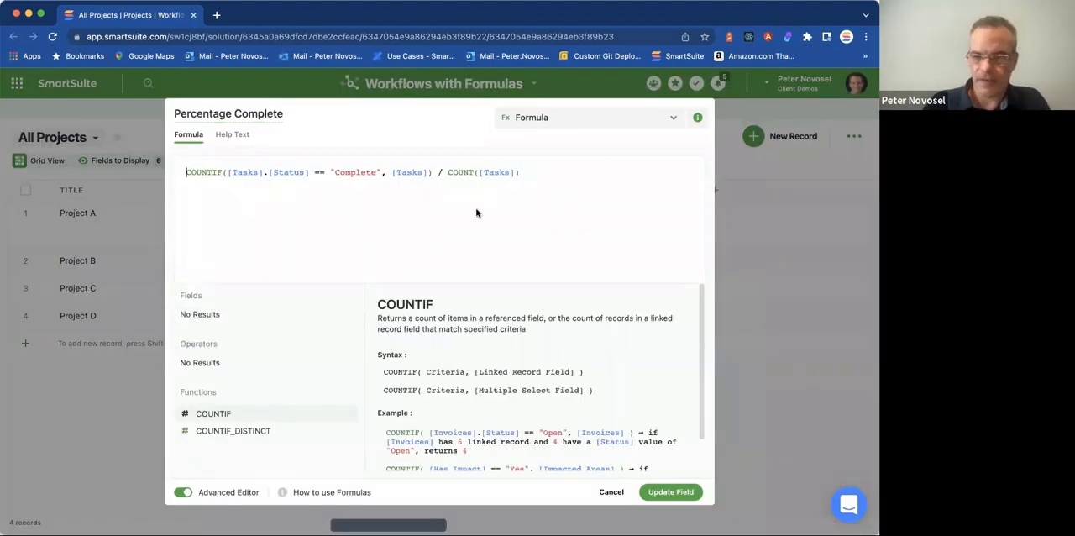
{"action": "type", "text": "("}
{"action": "left_click", "coordinate": [526, 172]}
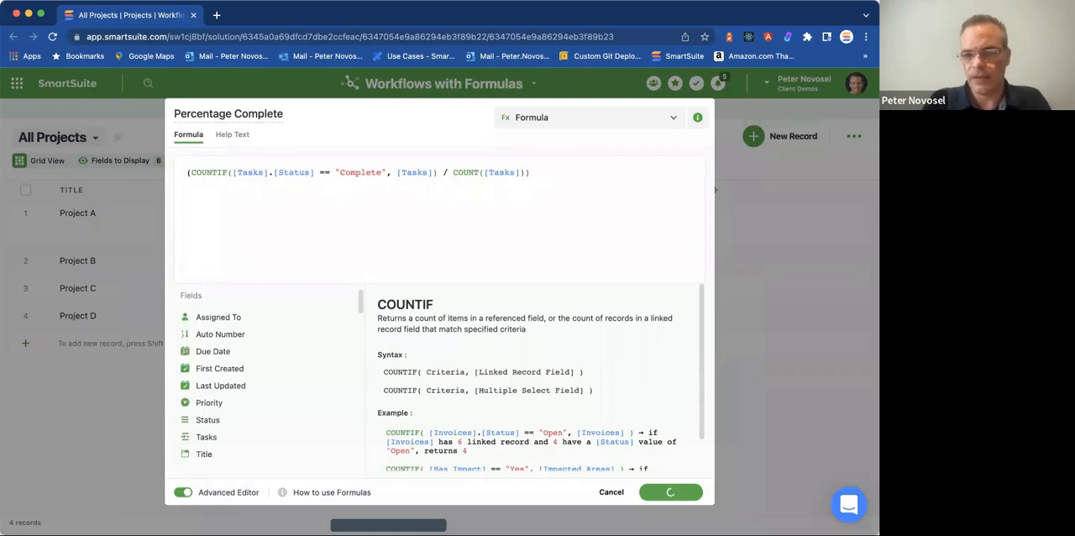
{"action": "type", "text": "* 100"}
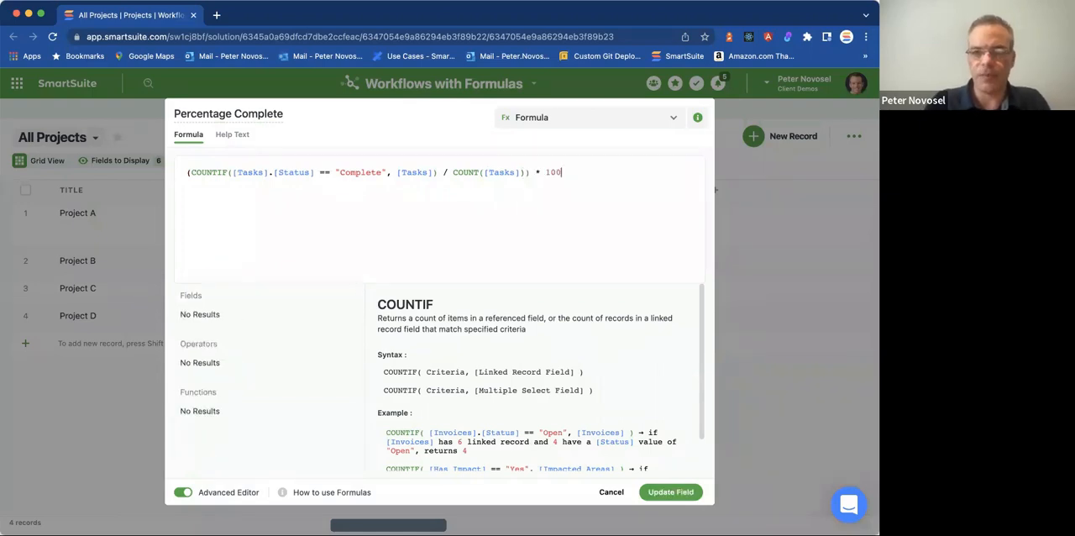
{"action": "left_click", "coordinate": [670, 492]}
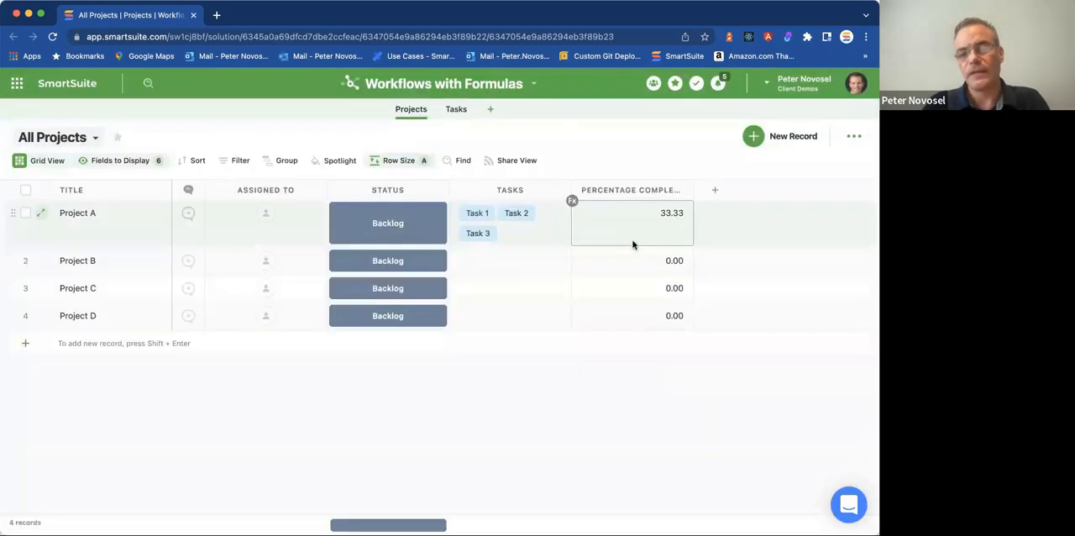
Wrap the Percentage Complete formula in ROUND with 0 as the digits argument and update the field.
{"action": "left_click", "coordinate": [684, 191]}
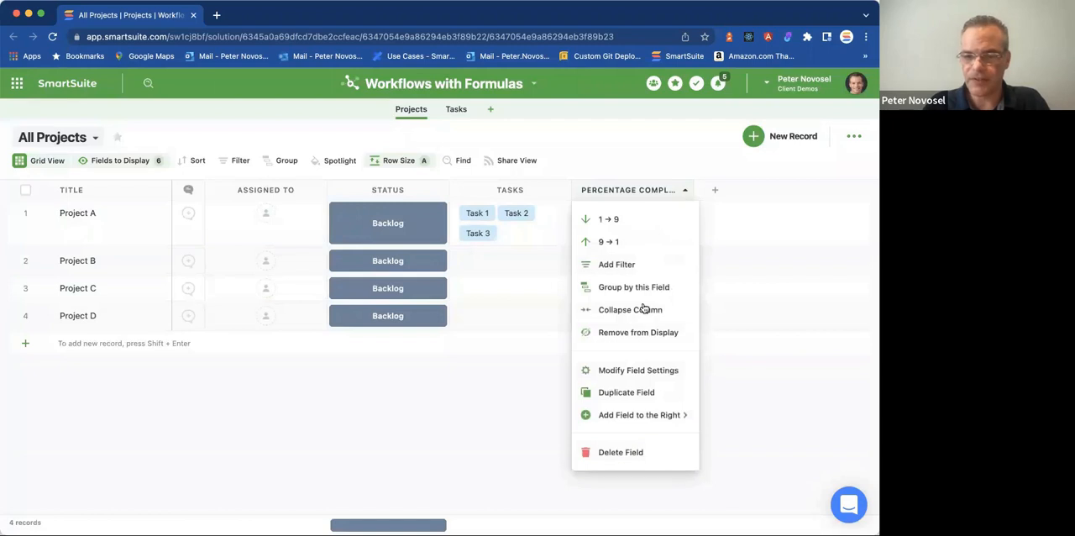
{"action": "left_click", "coordinate": [626, 377]}
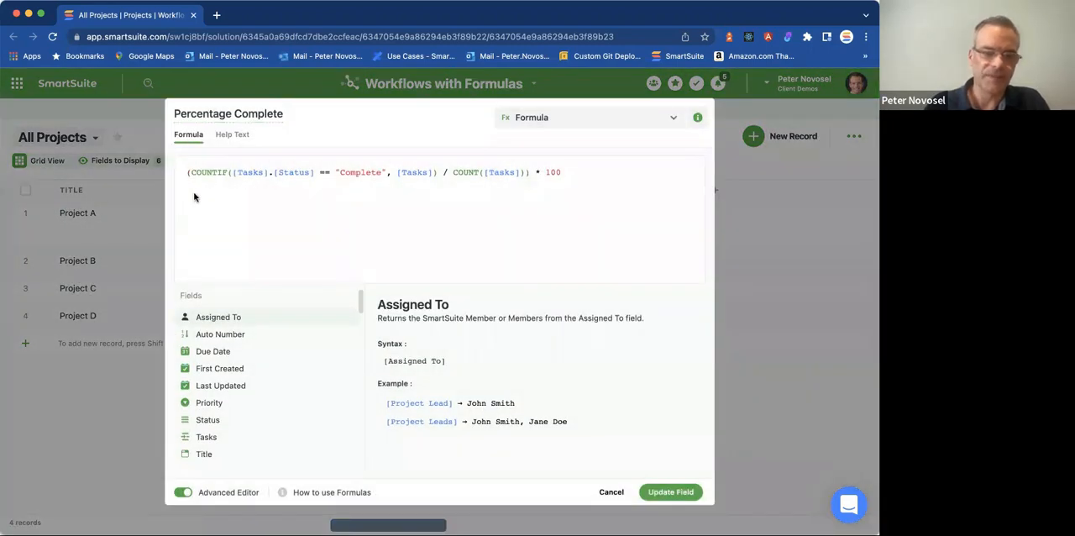
{"action": "type", "text": "ROU"}
{"action": "key", "text": "Return"}
{"action": "left_click", "coordinate": [625, 171]}
{"action": "type", "text": ","}
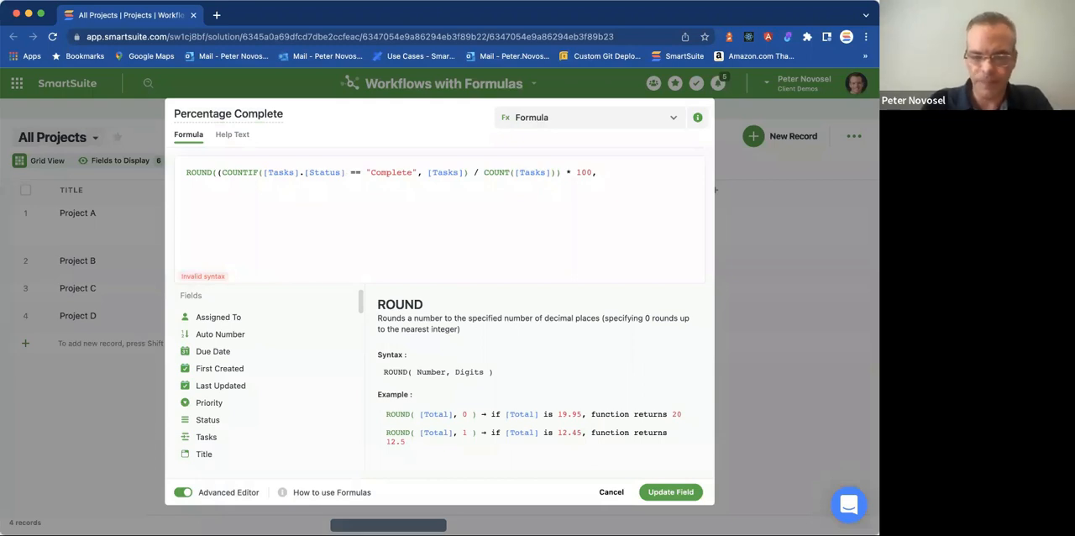
{"action": "type", "text": "0"}
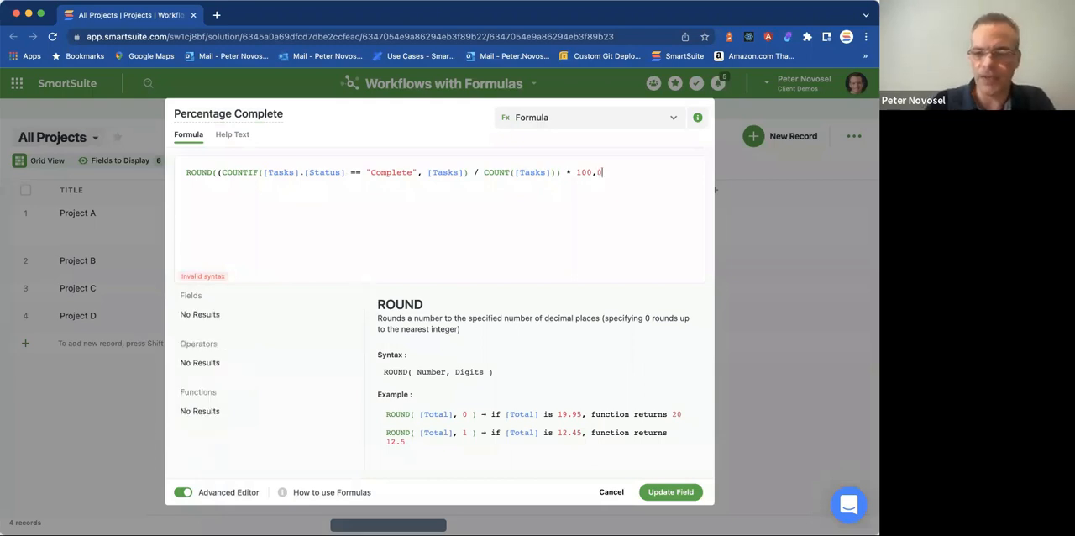
{"action": "key", "text": "BackSpace"}
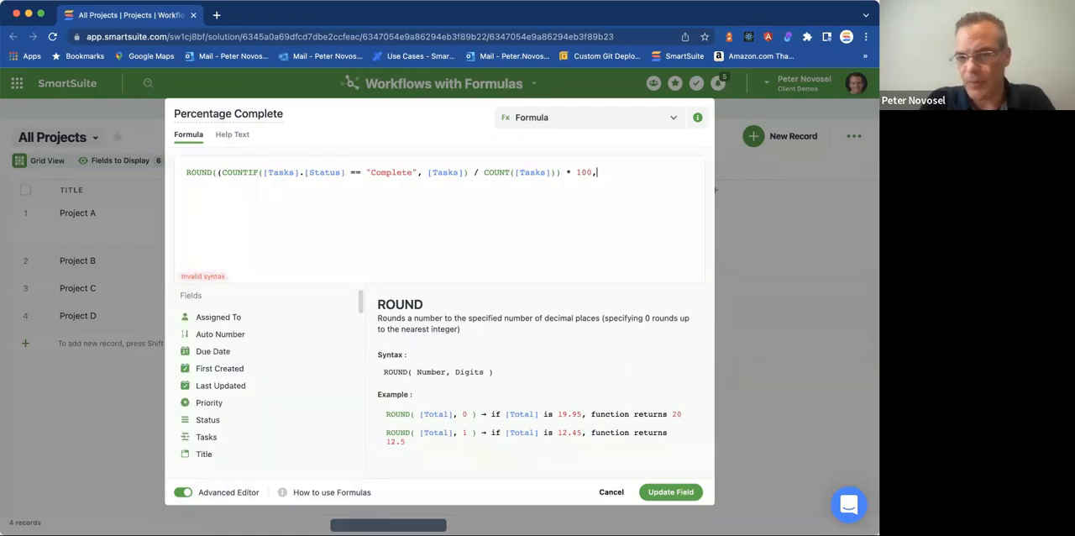
{"action": "type", "text": "0)"}
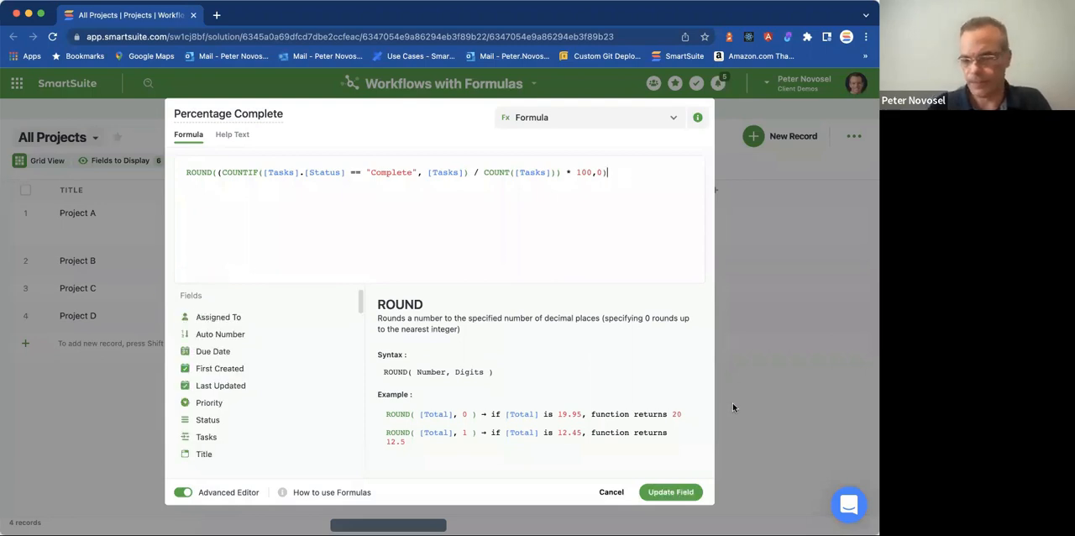
{"action": "left_click", "coordinate": [671, 492]}
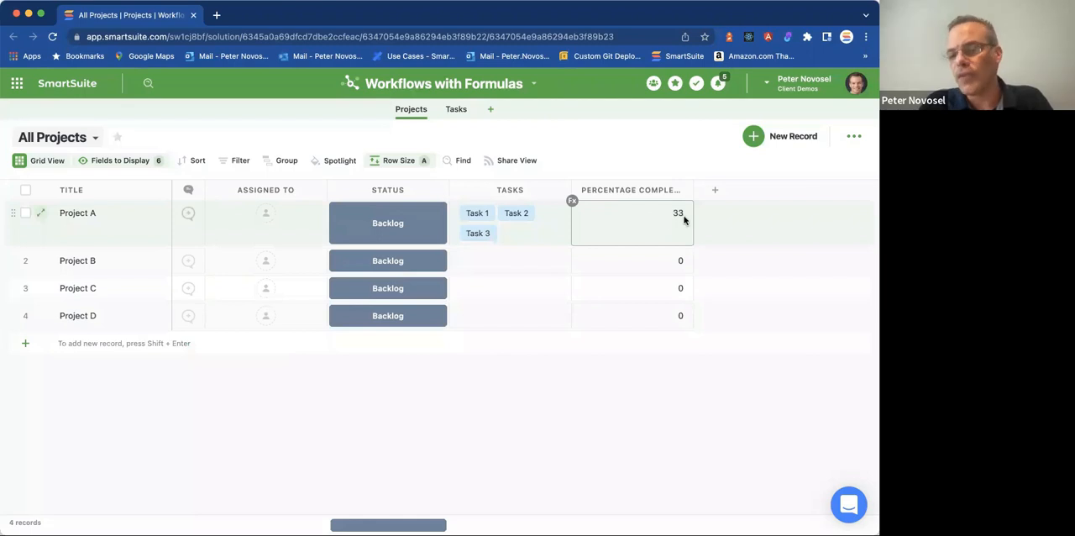
{"action": "left_click", "coordinate": [684, 214]}
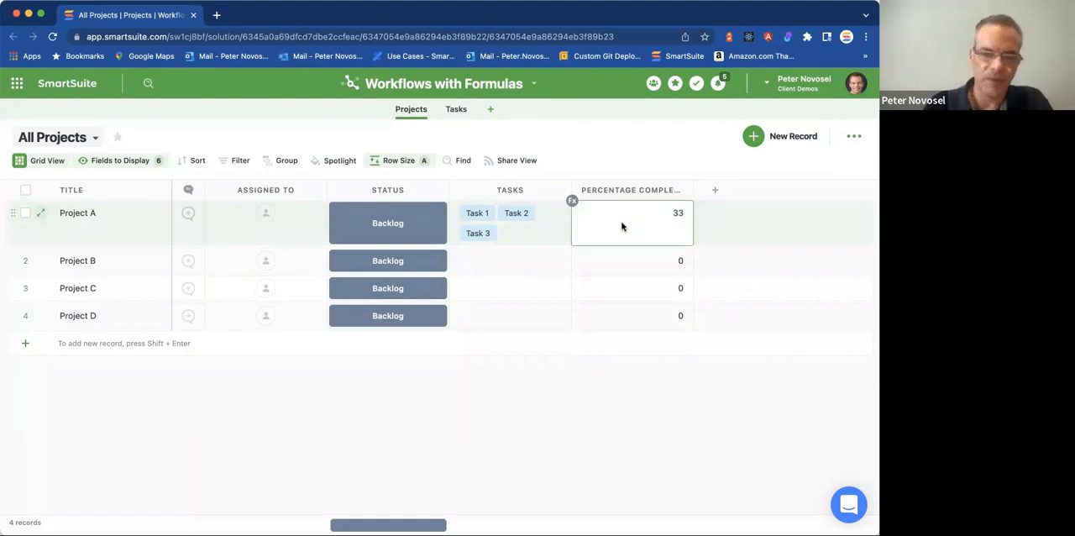
Add a Percent field after Percentage Complete in the Projects grid and enter 33 for Project A.
{"action": "left_click", "coordinate": [715, 191]}
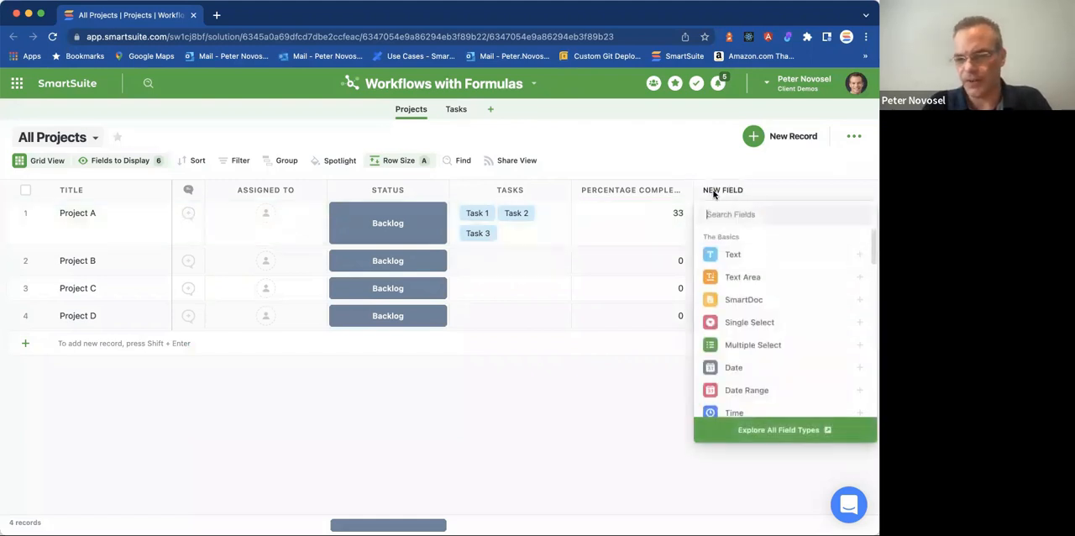
{"action": "scroll", "coordinate": [760, 375], "scroll_direction": "down", "scroll_amount": 5}
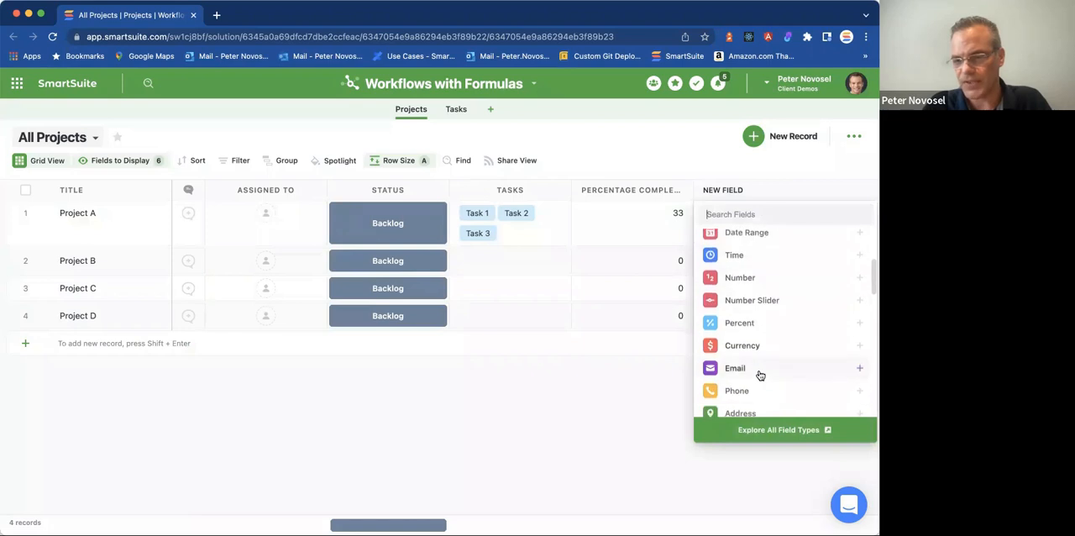
{"action": "left_click", "coordinate": [759, 326]}
{"action": "left_click", "coordinate": [791, 477]}
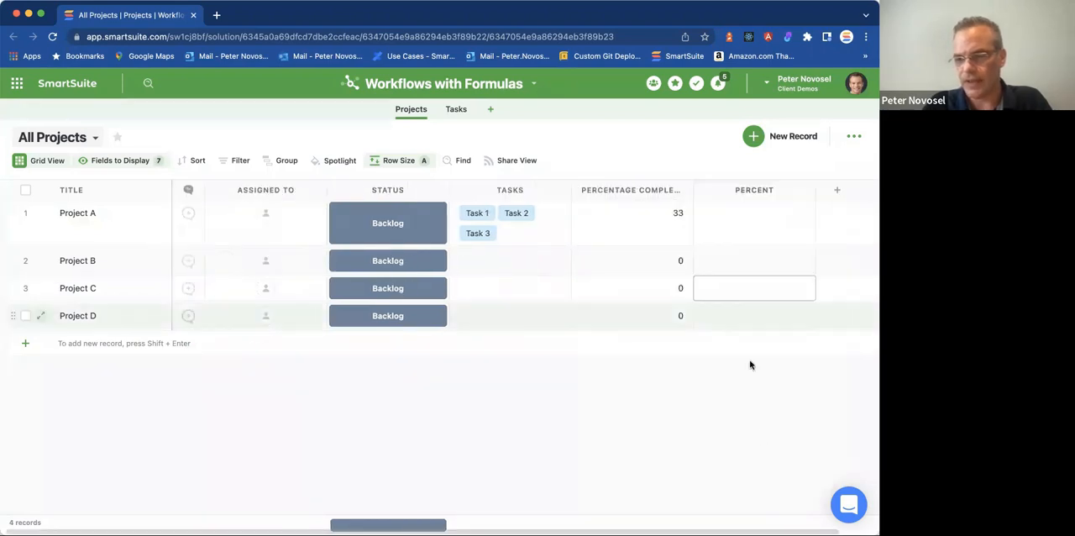
{"action": "left_click", "coordinate": [731, 212]}
{"action": "type", "text": "33"}
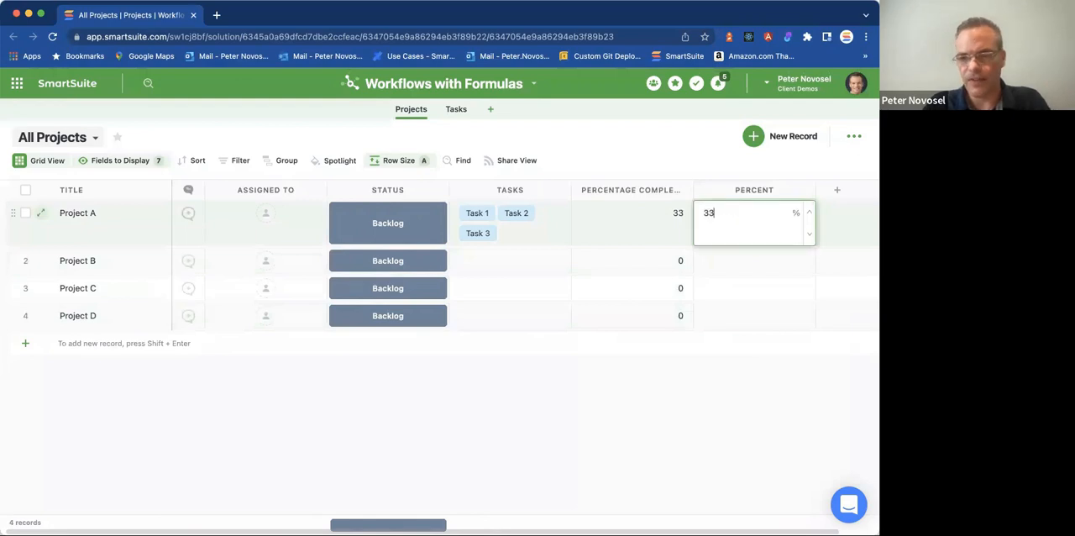
{"action": "left_click", "coordinate": [739, 288]}
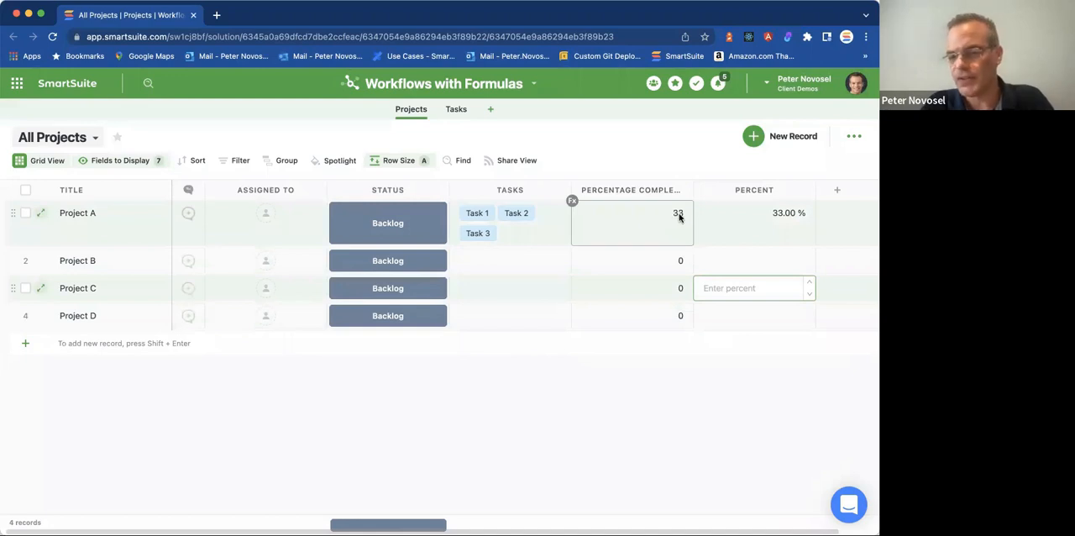
Delete the Percent field from Projects and confirm the deletion.
{"action": "left_click", "coordinate": [807, 190]}
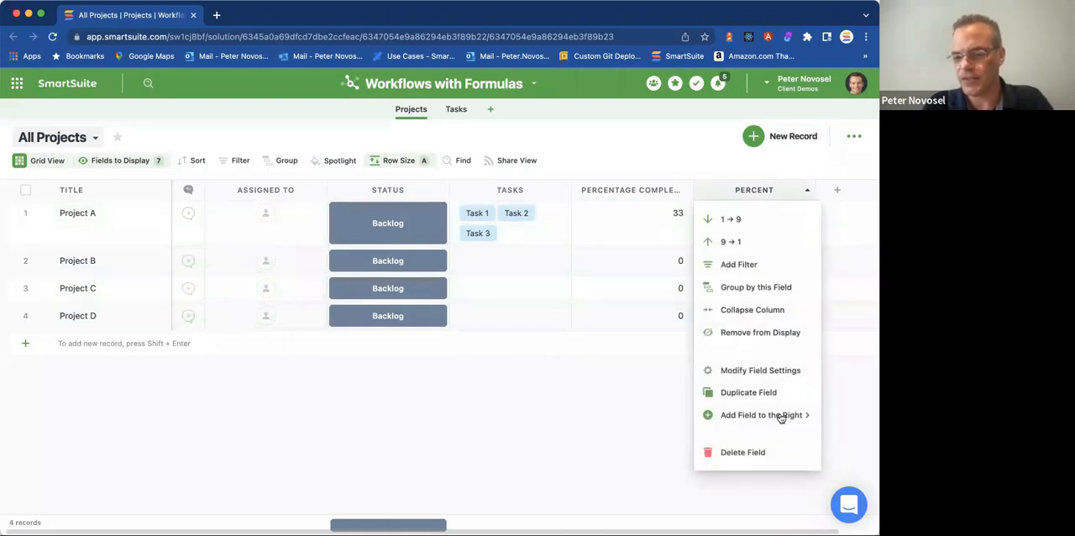
{"action": "left_click", "coordinate": [743, 452]}
{"action": "left_click", "coordinate": [487, 351]}
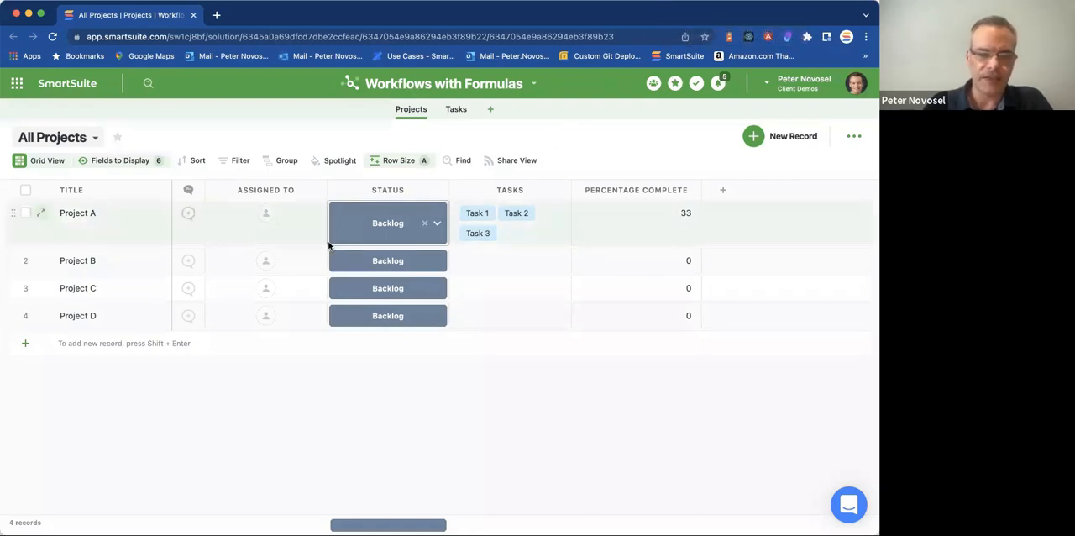
{"action": "left_click", "coordinate": [471, 212]}
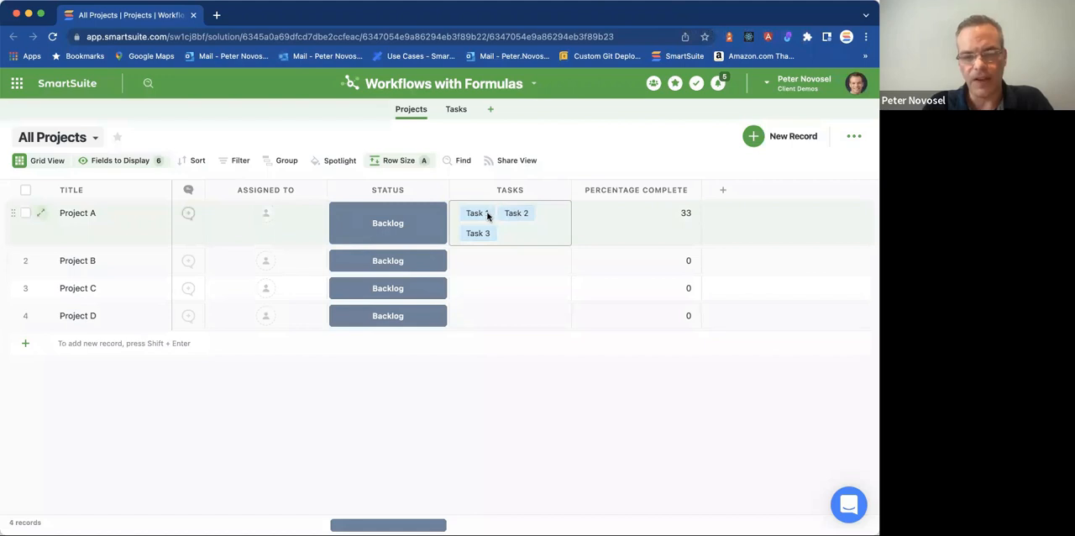
{"action": "left_click", "coordinate": [416, 220]}
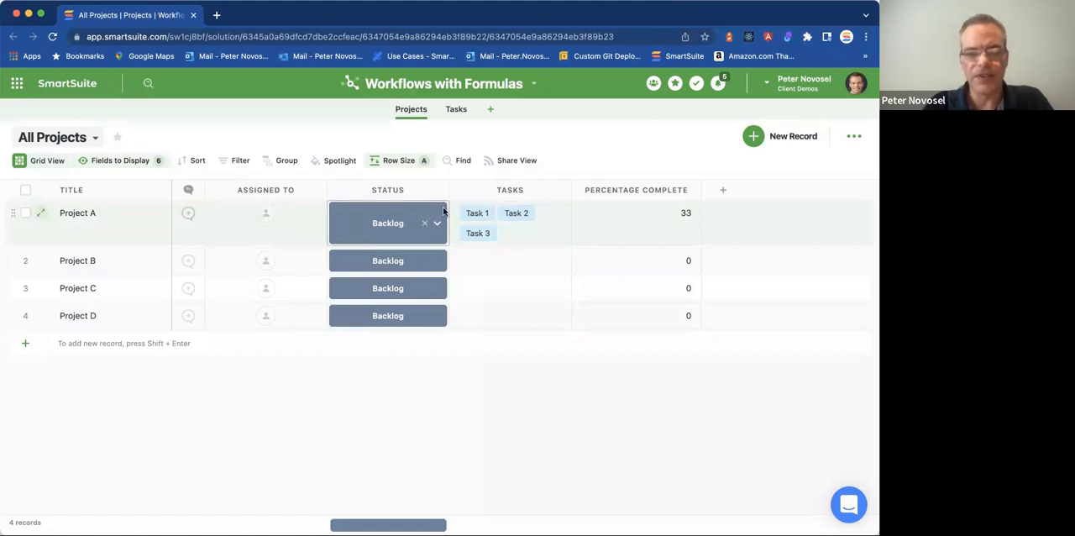
{"action": "left_click", "coordinate": [522, 139]}
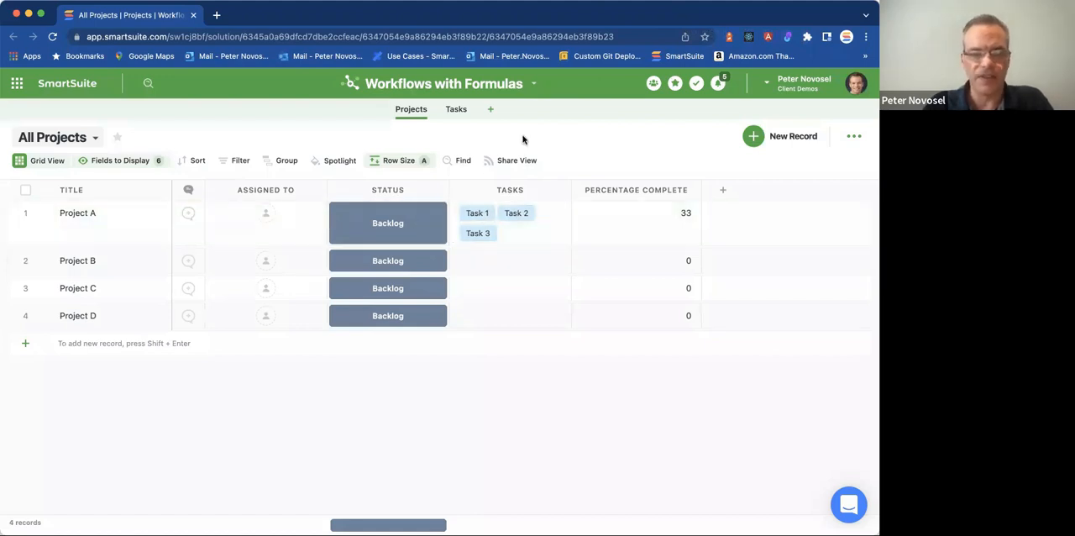
Add a new automation to the Workflows with Formulas solution with the trigger When a record matches a condition.
{"action": "left_click", "coordinate": [531, 82]}
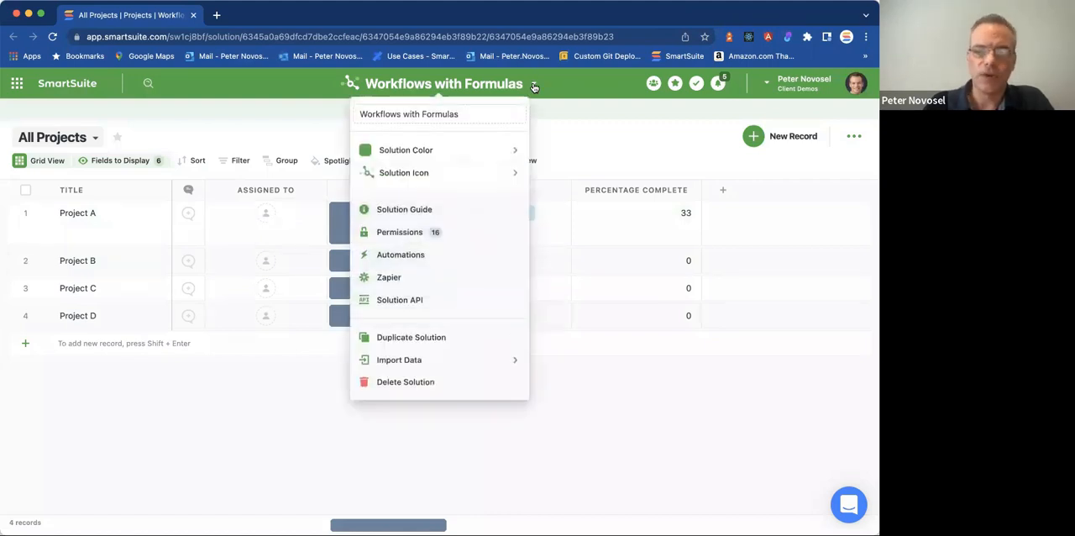
{"action": "left_click", "coordinate": [412, 252]}
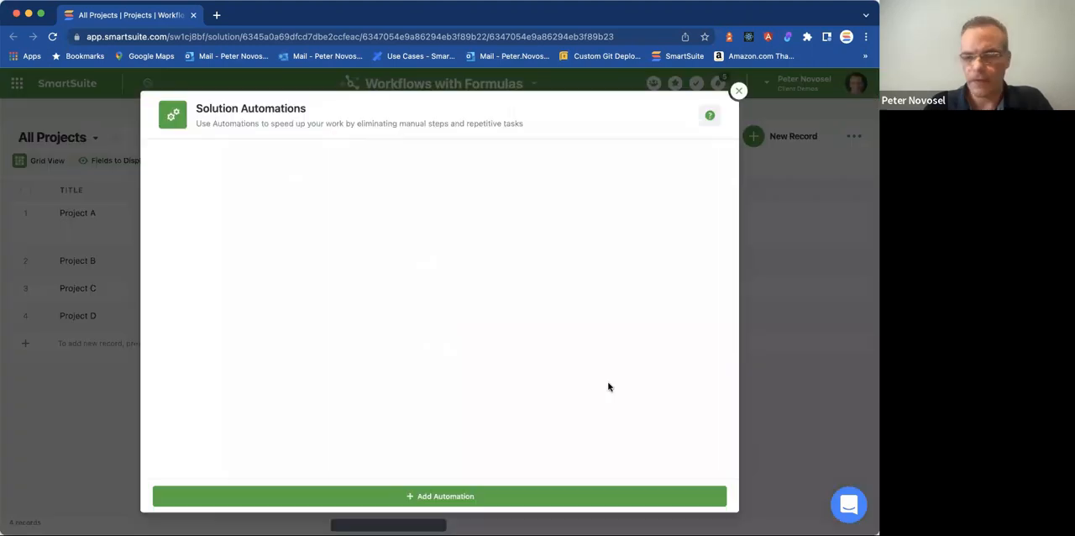
{"action": "left_click", "coordinate": [712, 496]}
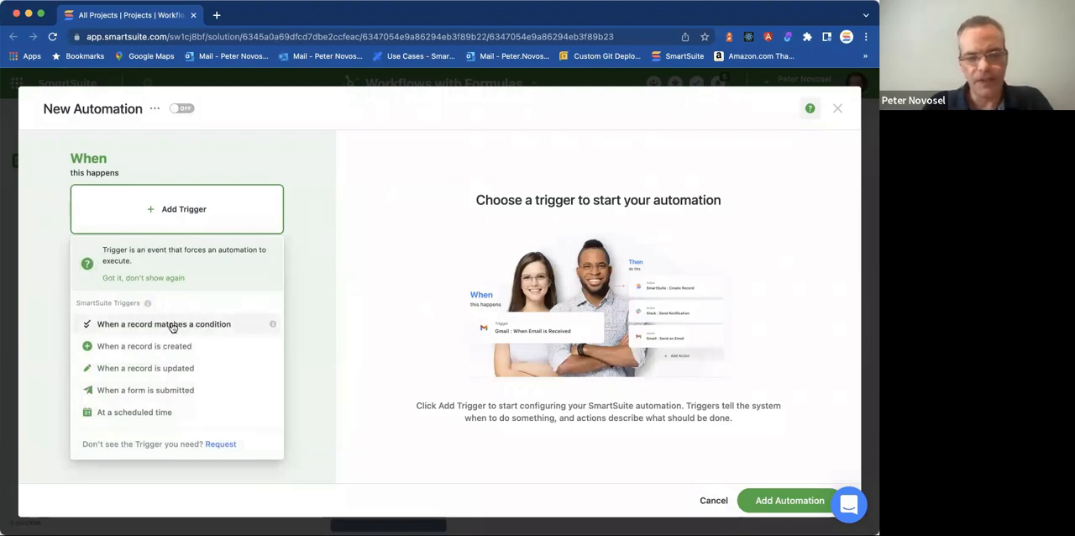
{"action": "left_click", "coordinate": [200, 325]}
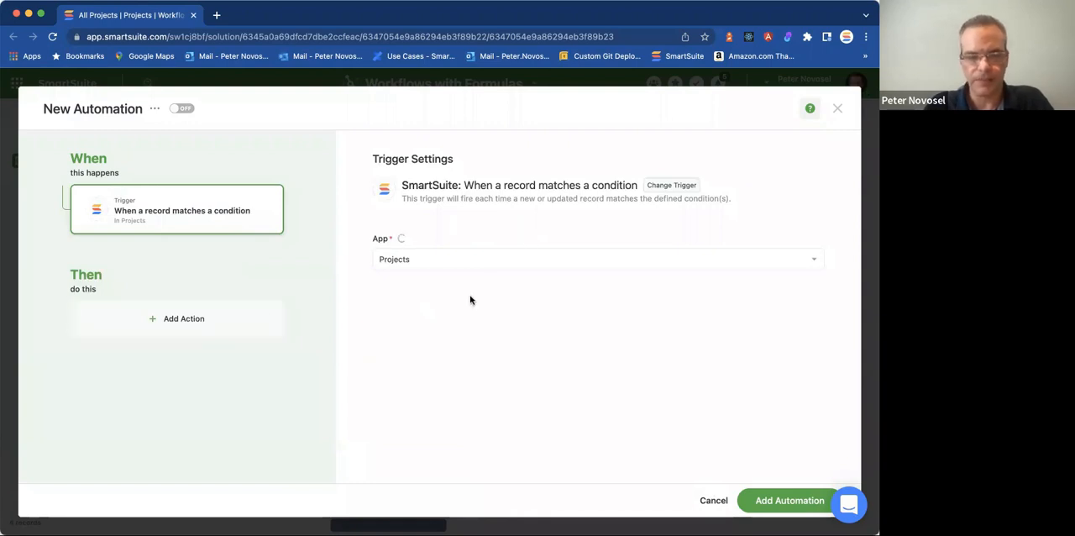
Keep Projects as the trigger's app and set the condition field to Percentage Complete.
{"action": "left_click", "coordinate": [449, 260]}
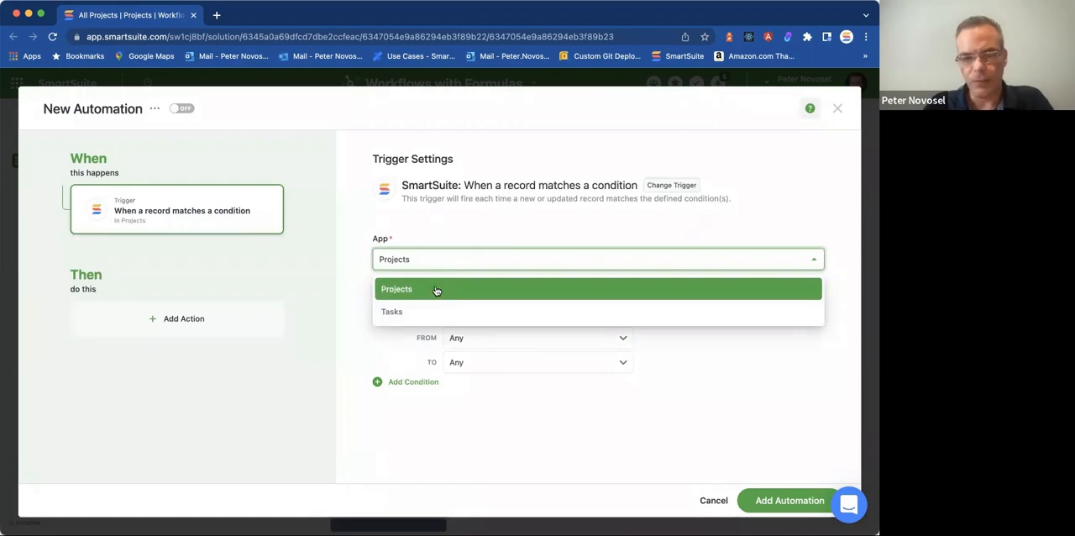
{"action": "left_click", "coordinate": [480, 232]}
{"action": "left_click", "coordinate": [489, 314]}
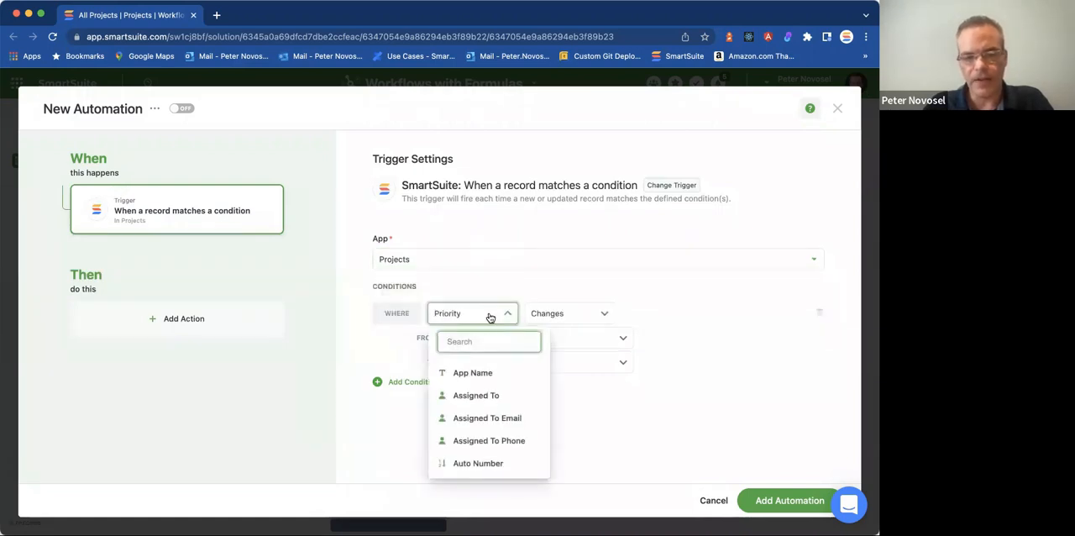
{"action": "scroll", "coordinate": [488, 411], "scroll_direction": "down", "scroll_amount": 8}
{"action": "scroll", "coordinate": [488, 409], "scroll_direction": "down", "scroll_amount": 2}
{"action": "left_click", "coordinate": [488, 406]}
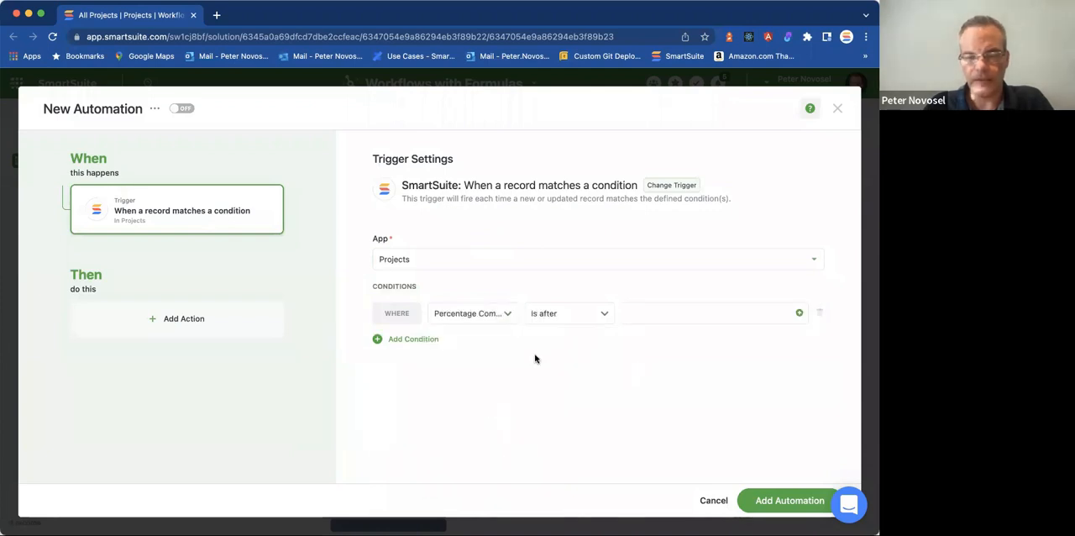
Set the Percentage Complete condition to Changes, with a From rule of Is 0.
{"action": "left_click", "coordinate": [563, 314]}
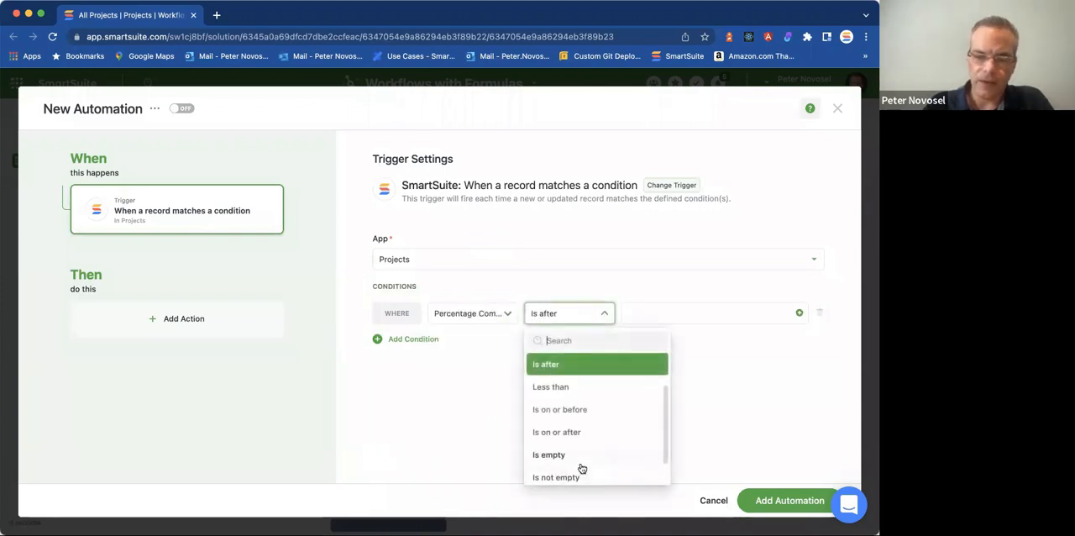
{"action": "scroll", "coordinate": [581, 467], "scroll_direction": "down", "scroll_amount": 1}
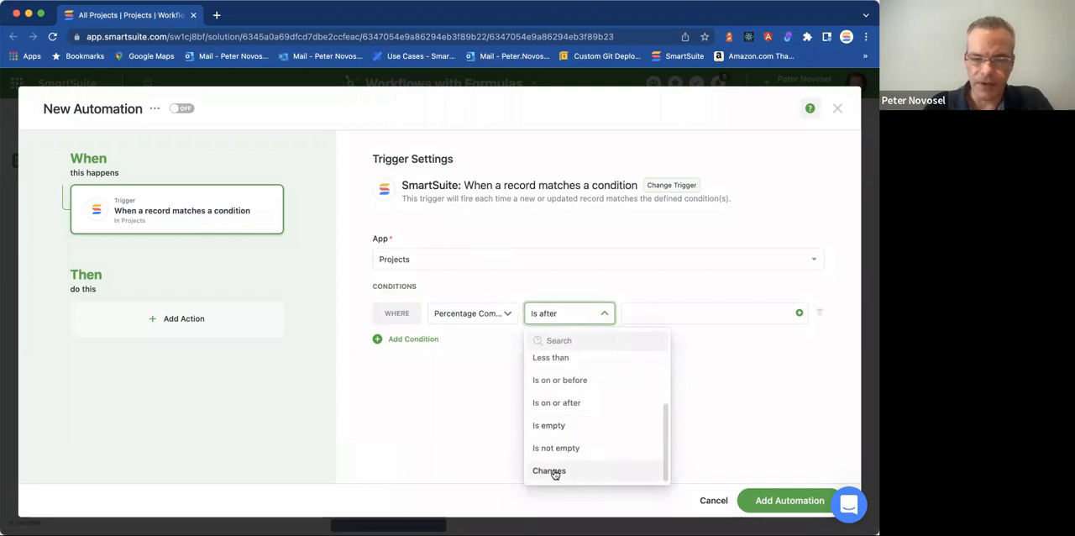
{"action": "left_click", "coordinate": [553, 474]}
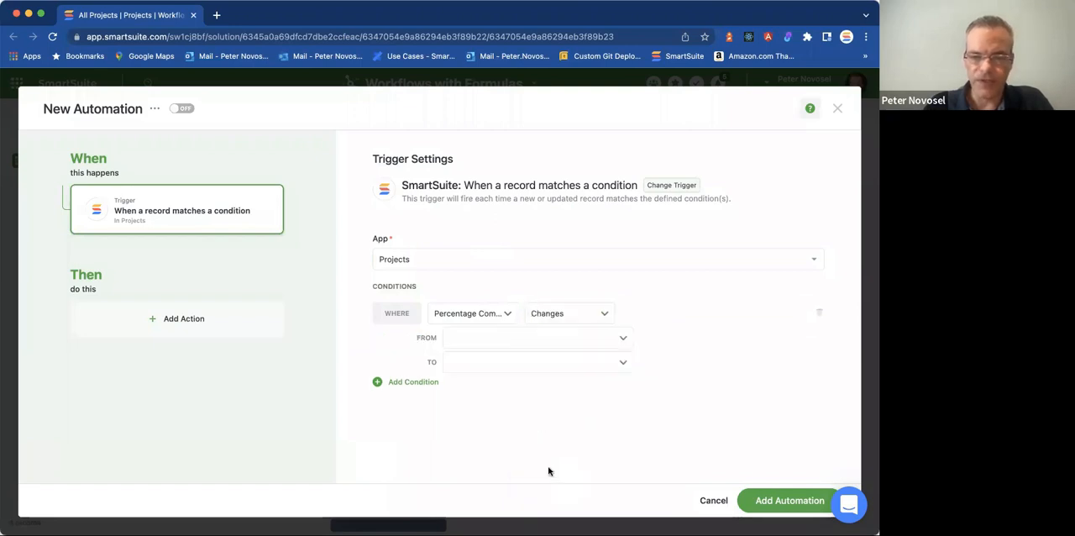
{"action": "left_click", "coordinate": [595, 340]}
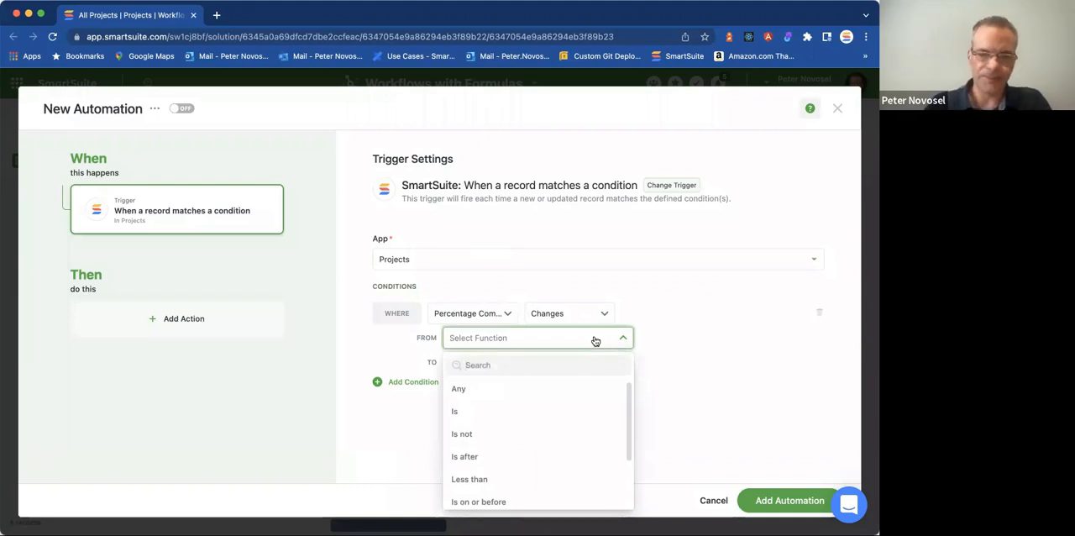
{"action": "left_click", "coordinate": [462, 411]}
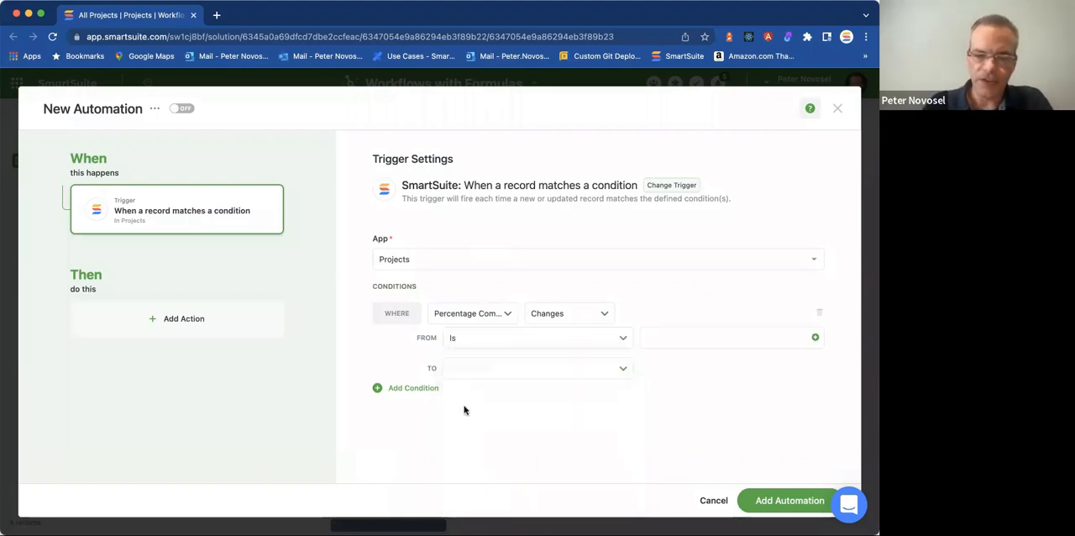
{"action": "left_click", "coordinate": [651, 337]}
{"action": "type", "text": "0"}
{"action": "left_click", "coordinate": [540, 406]}
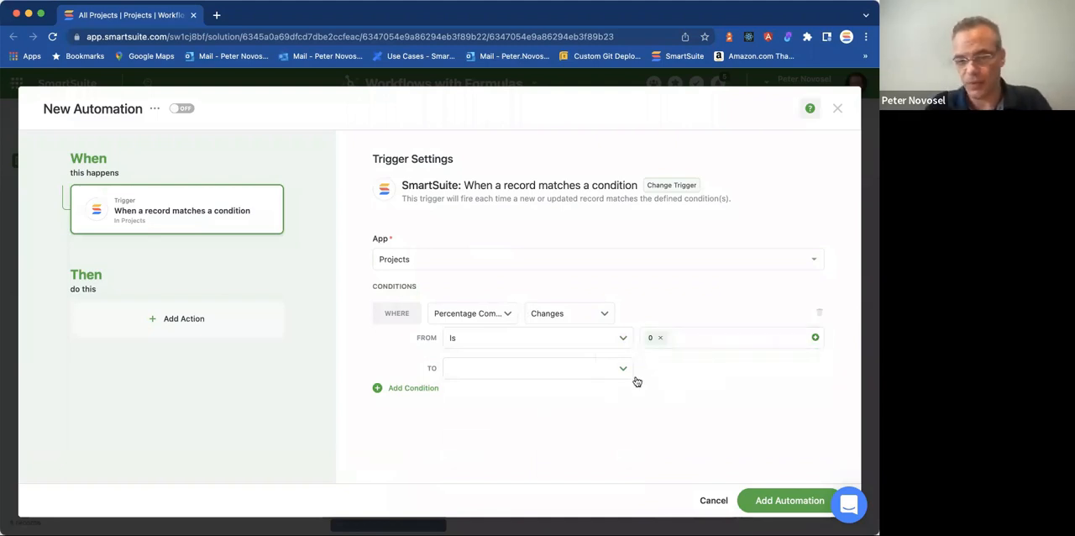
Set the To rule of the Percentage Complete change condition to Less than 100.
{"action": "left_click", "coordinate": [599, 374]}
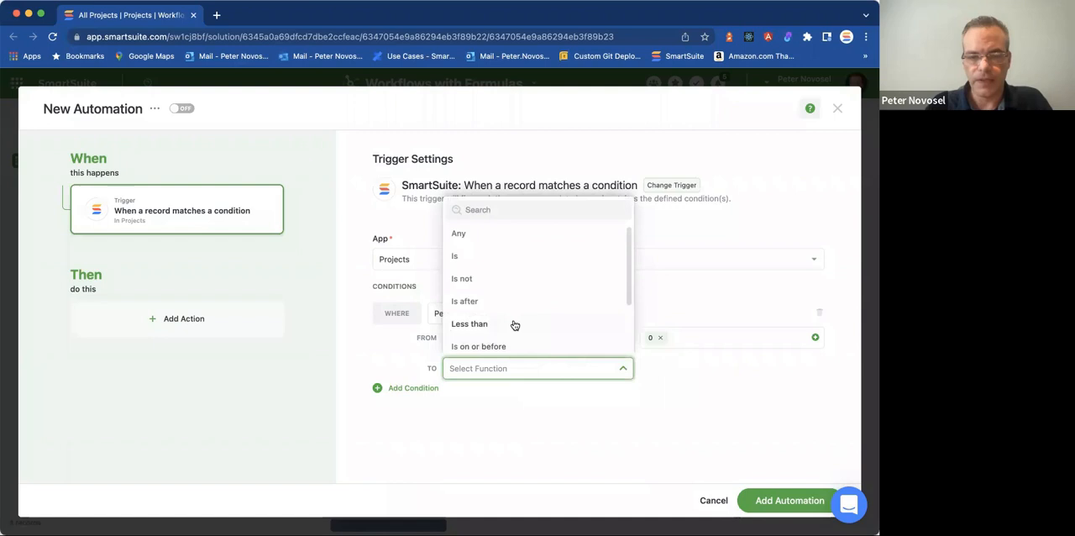
{"action": "left_click", "coordinate": [511, 322]}
{"action": "left_click", "coordinate": [656, 365]}
{"action": "type", "text": "100"}
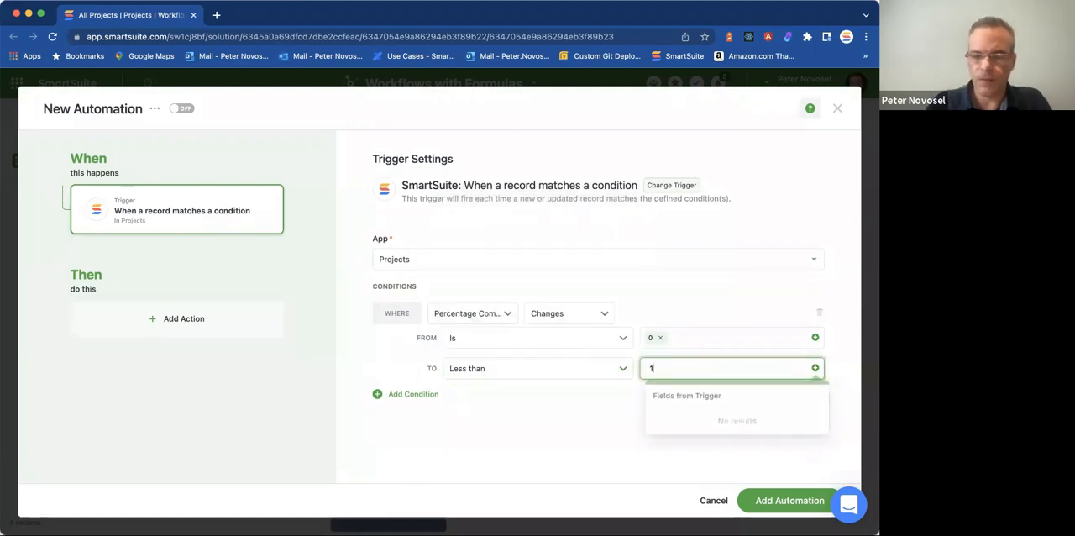
{"action": "left_click", "coordinate": [690, 467]}
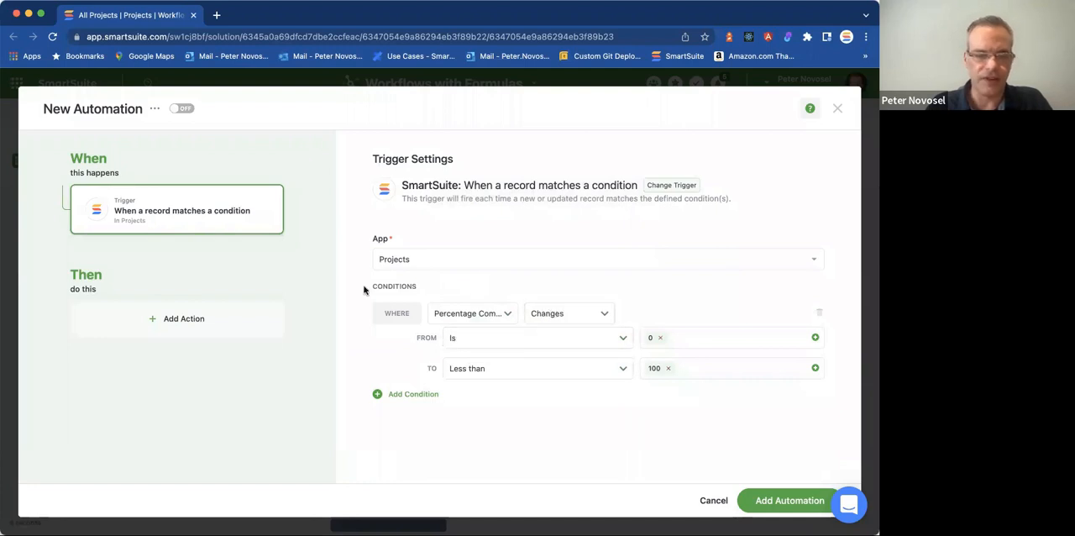
Add an Update a record action to the automation that sets the Status field to In Process.
{"action": "left_click", "coordinate": [214, 315]}
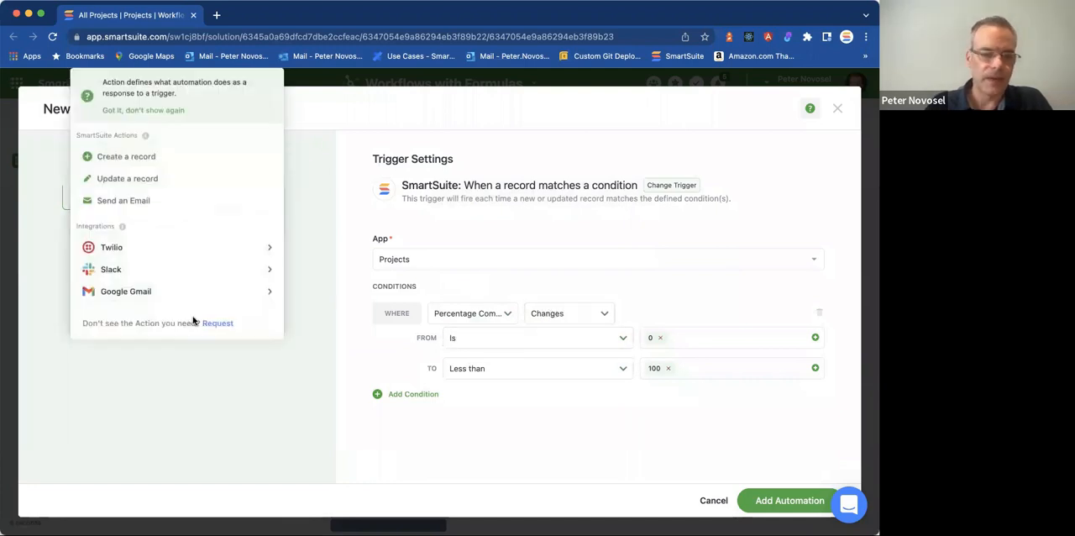
{"action": "left_click", "coordinate": [146, 179]}
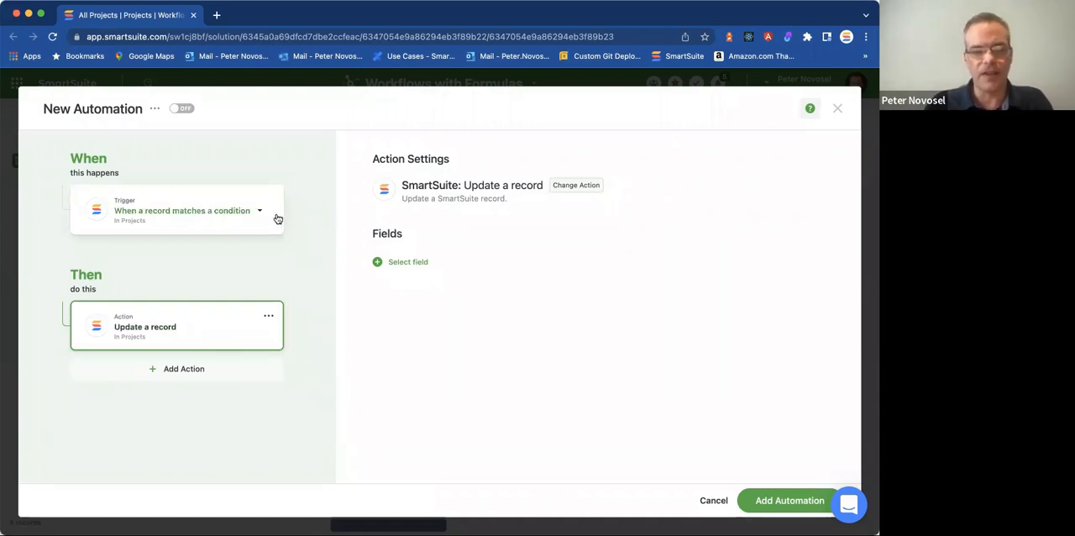
{"action": "left_click", "coordinate": [411, 263]}
{"action": "left_click", "coordinate": [414, 374]}
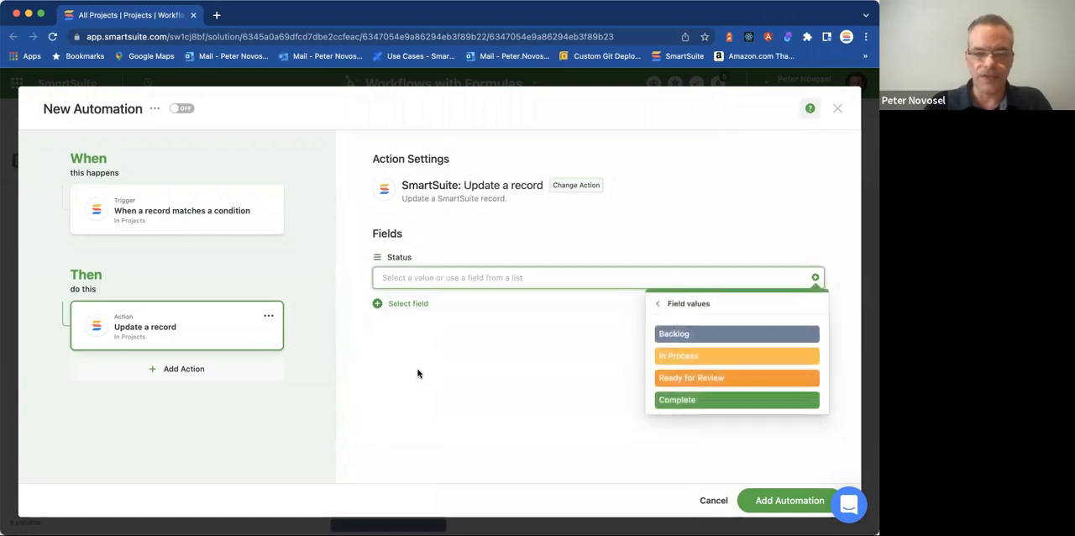
{"action": "left_click", "coordinate": [704, 358]}
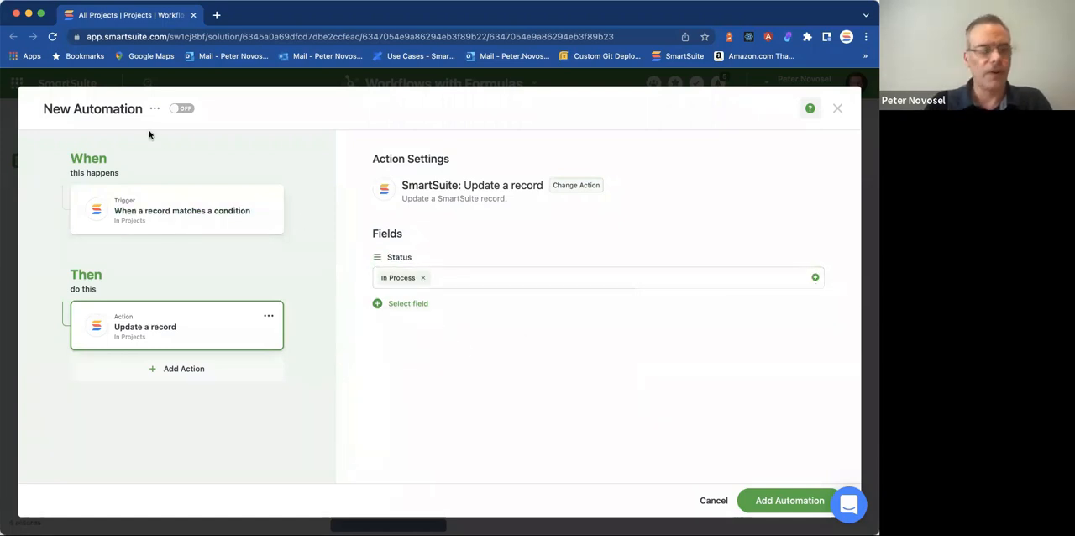
Rename the automation as Set In Process Status.
{"action": "left_click", "coordinate": [130, 112]}
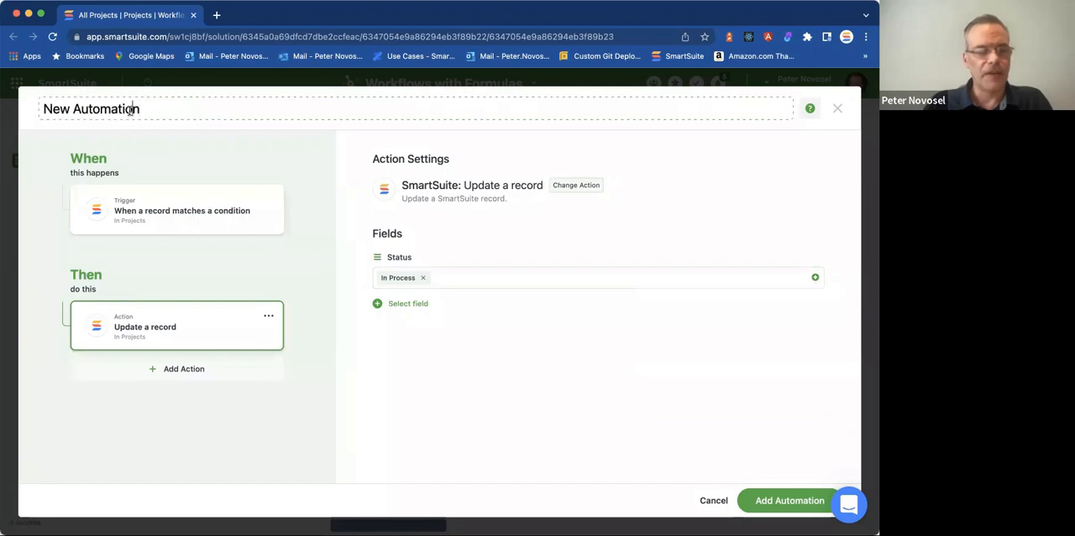
{"action": "left_click_drag", "start_coordinate": [143, 108], "coordinate": [43, 110]}
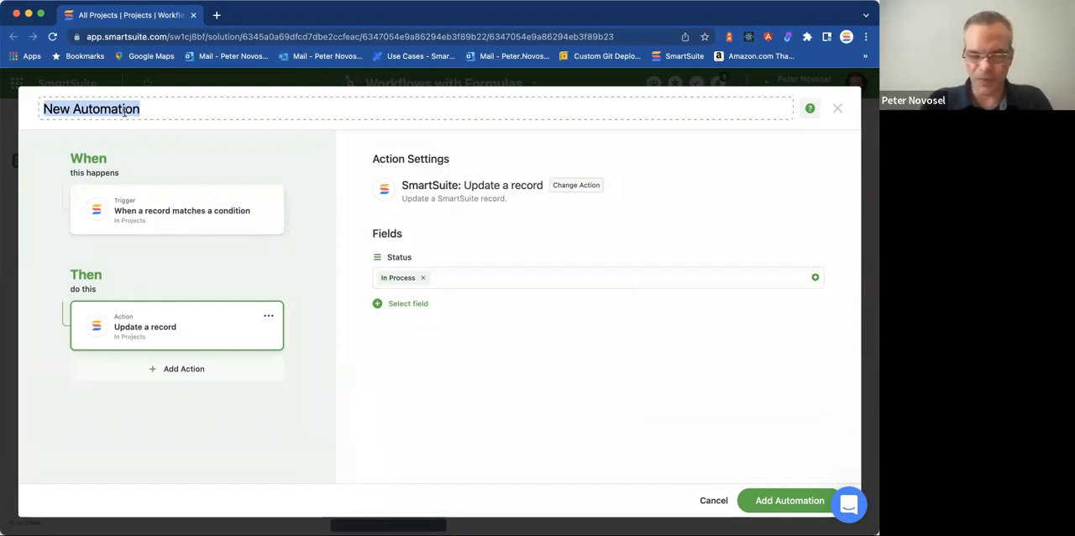
{"action": "type", "text": "S"}
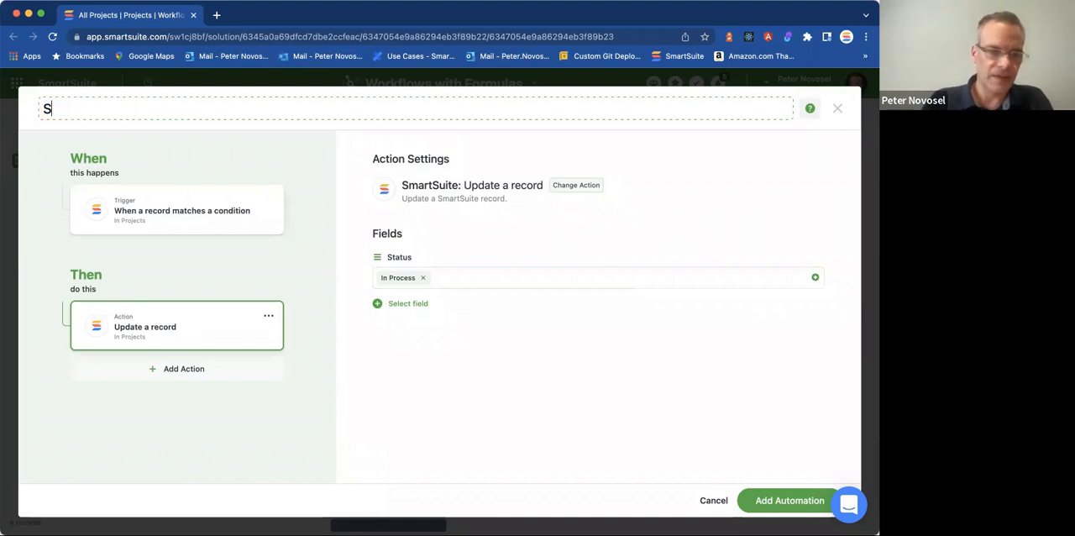
{"action": "type", "text": "et In Process Satatu"}
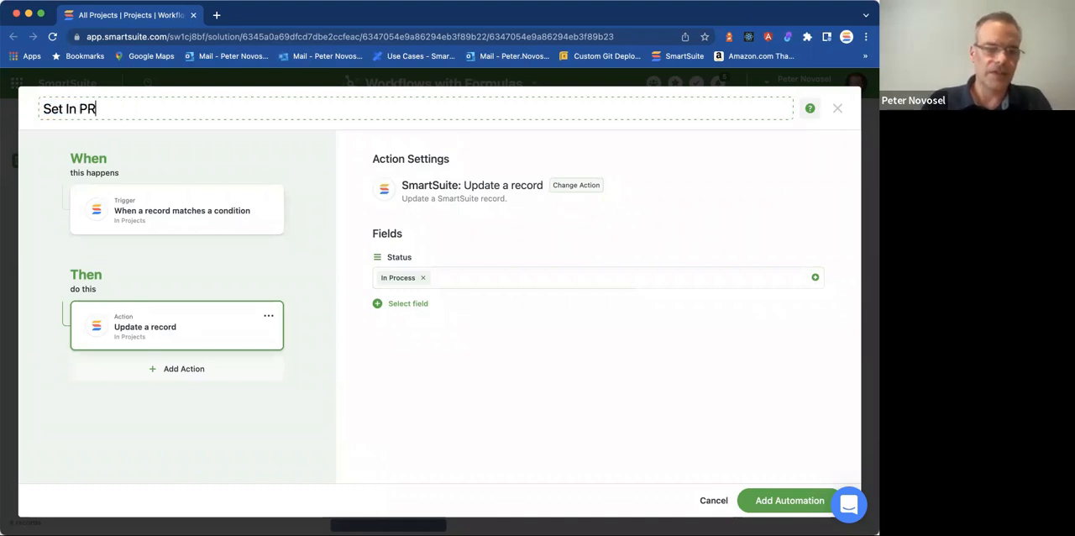
{"action": "type", "text": "s"}
{"action": "key", "text": "Return"}
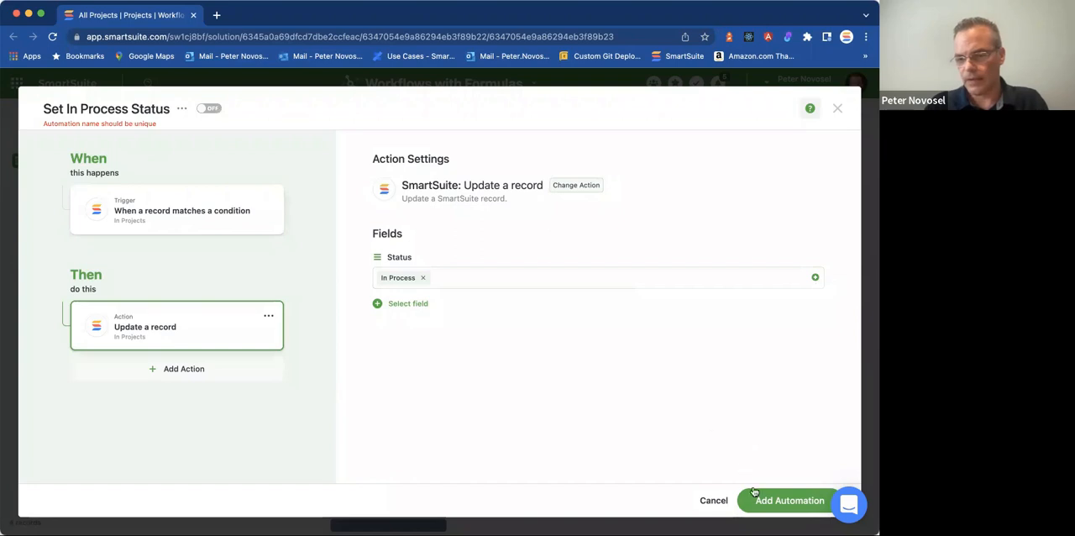
Save the automation switched on and close the Solution Automations window.
{"action": "left_click", "coordinate": [756, 494]}
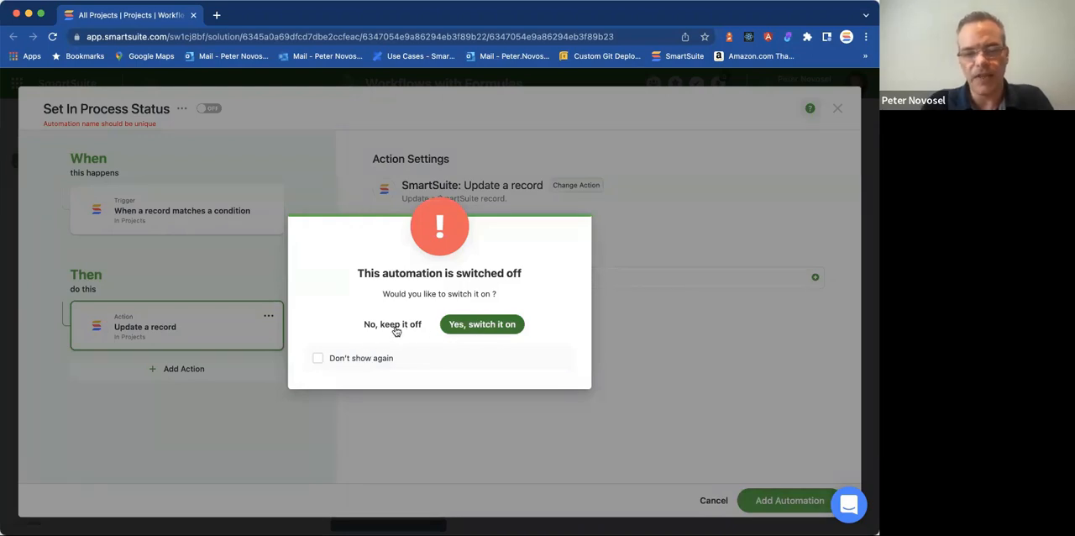
{"action": "left_click", "coordinate": [483, 324]}
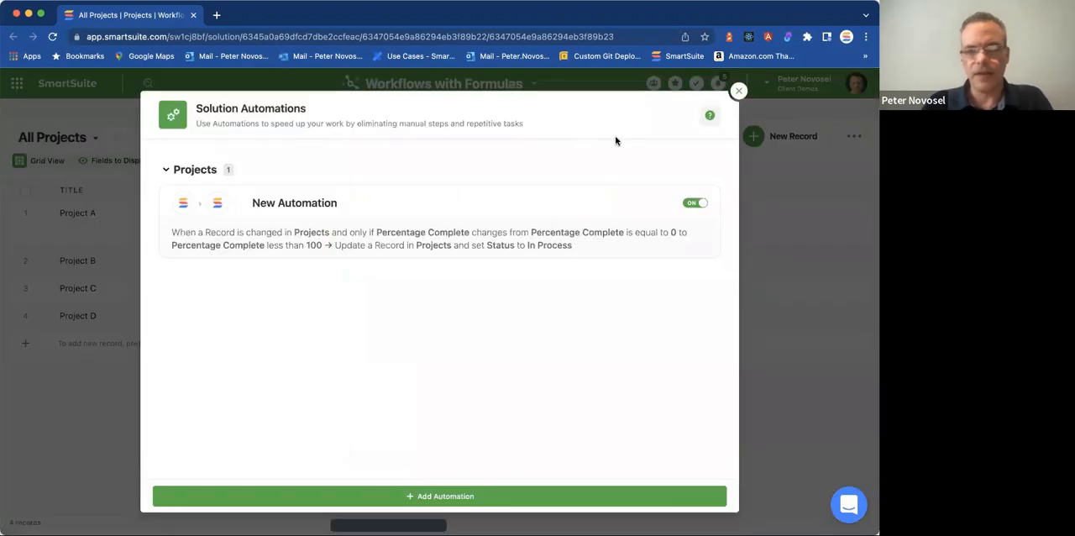
{"action": "left_click", "coordinate": [737, 92]}
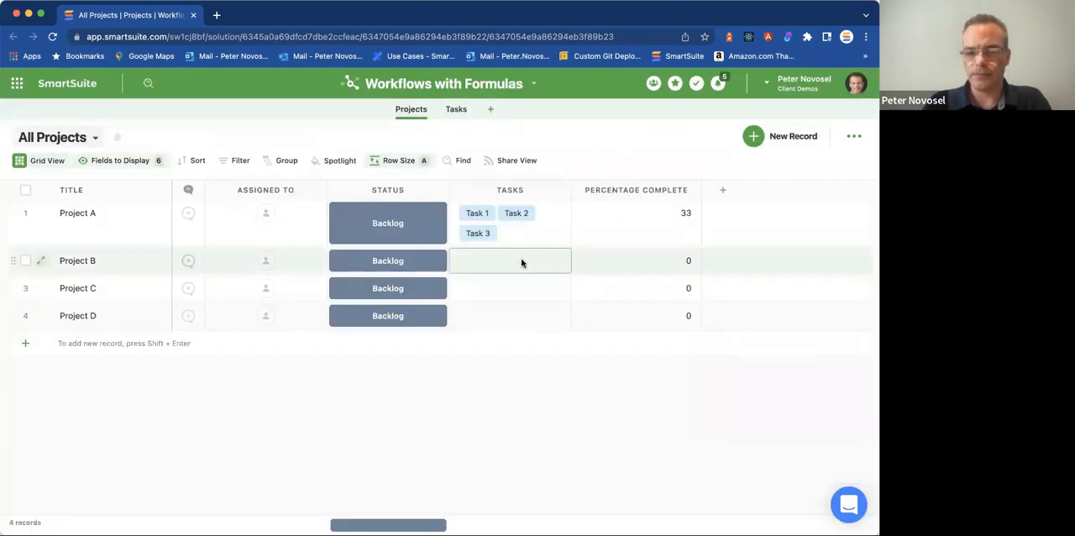
Set Task 1's status to Backlog in Tasks and check Project A's Percentage Complete in Projects.
{"action": "left_click", "coordinate": [472, 212]}
{"action": "left_click", "coordinate": [491, 215]}
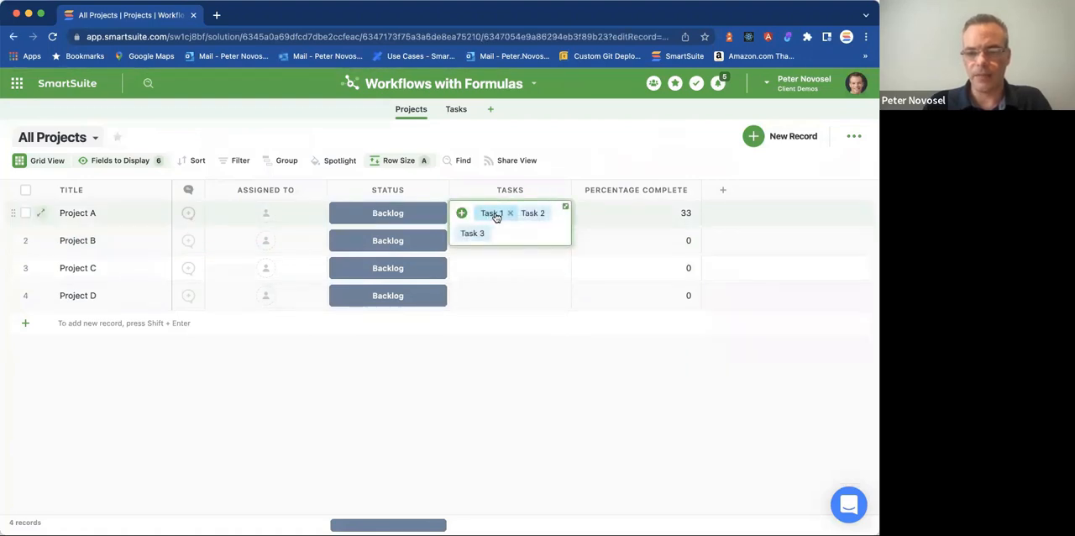
{"action": "left_click", "coordinate": [456, 109]}
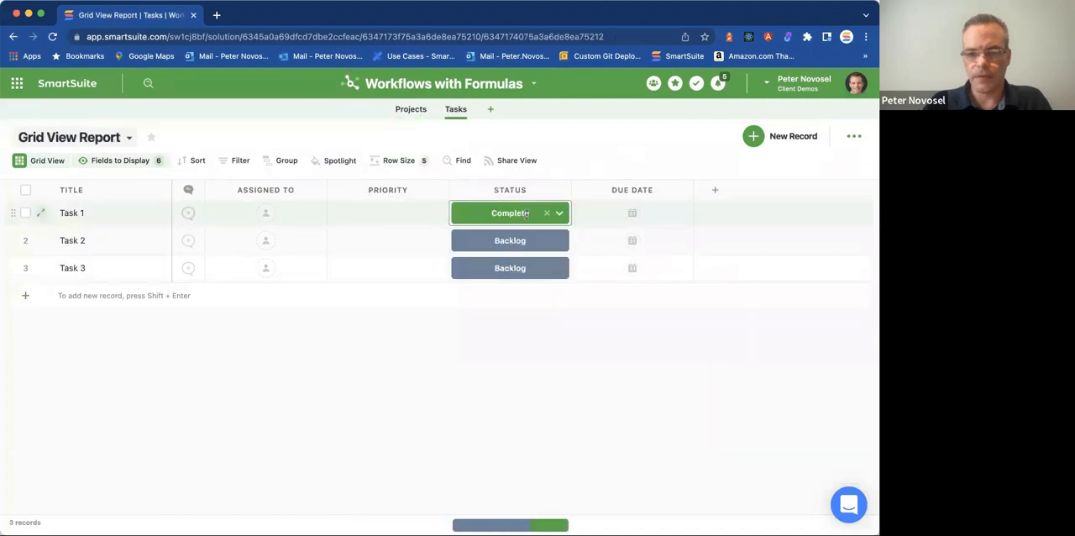
{"action": "left_click", "coordinate": [534, 213]}
{"action": "left_click", "coordinate": [525, 245]}
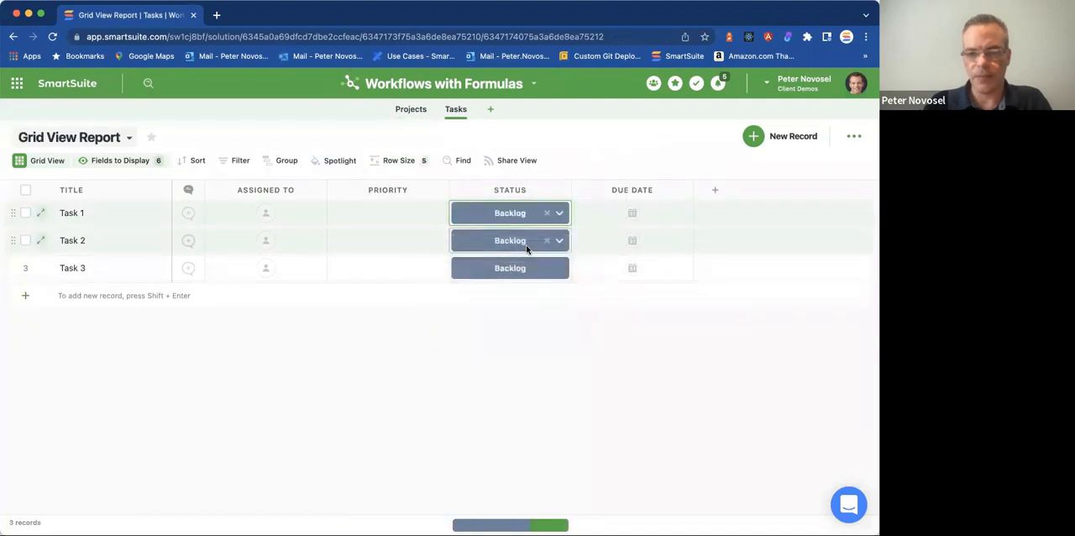
{"action": "left_click", "coordinate": [411, 109]}
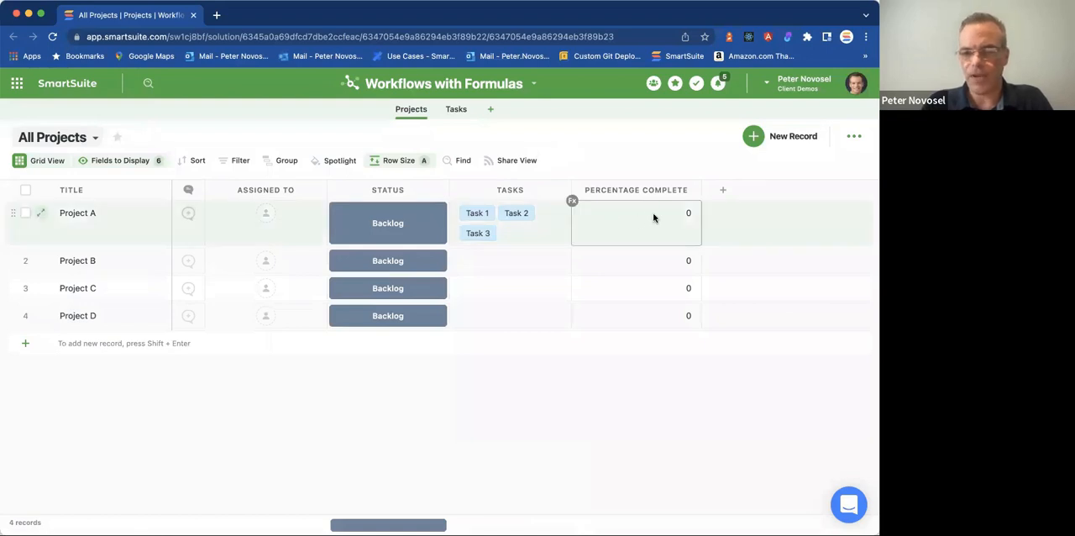
Go back to the Tasks app and set Task 1's status to Complete to trigger the automation.
{"action": "left_click", "coordinate": [474, 216]}
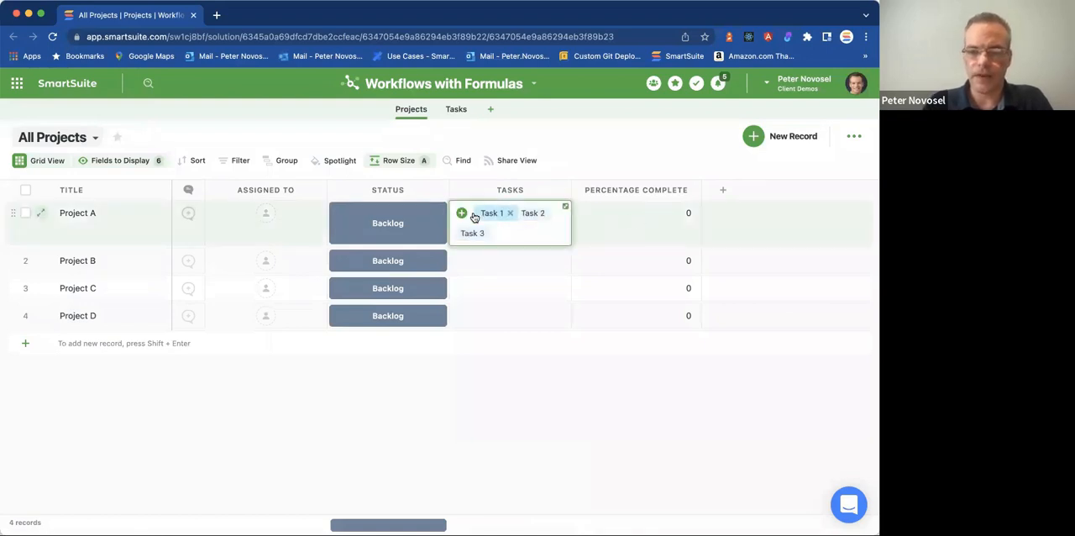
{"action": "left_click", "coordinate": [490, 215]}
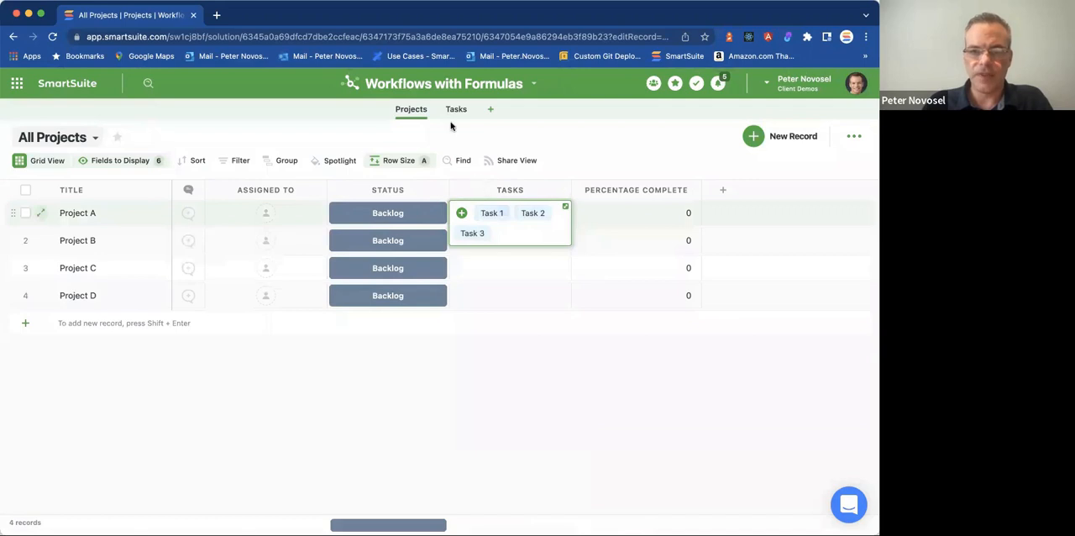
{"action": "left_click", "coordinate": [456, 110]}
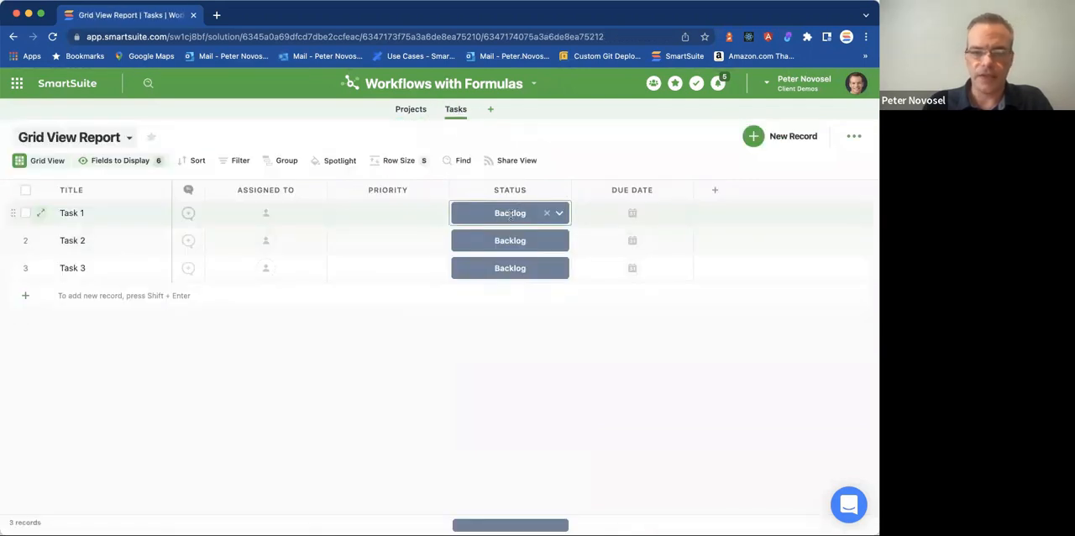
{"action": "left_click", "coordinate": [509, 213]}
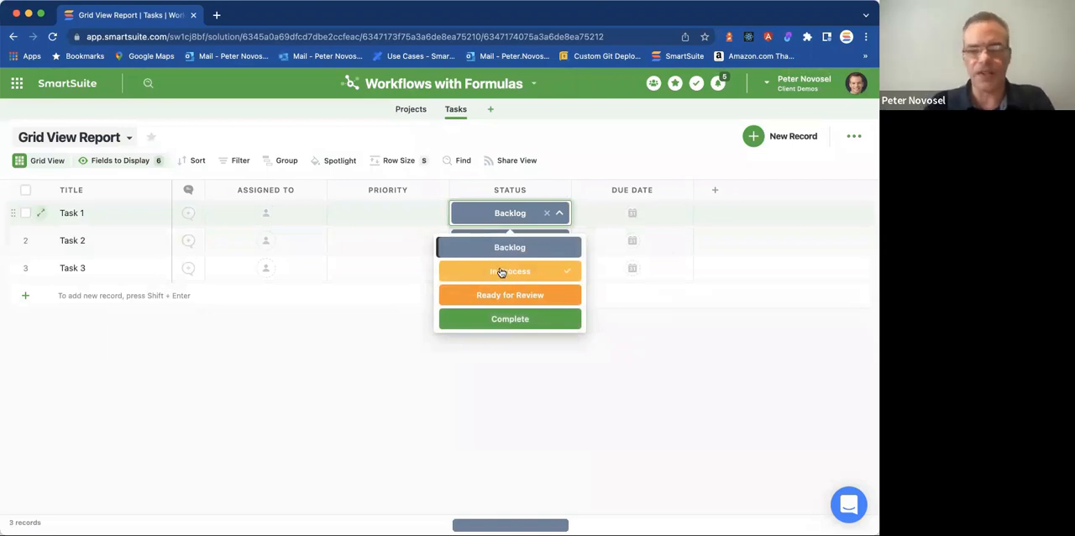
{"action": "left_click", "coordinate": [519, 324]}
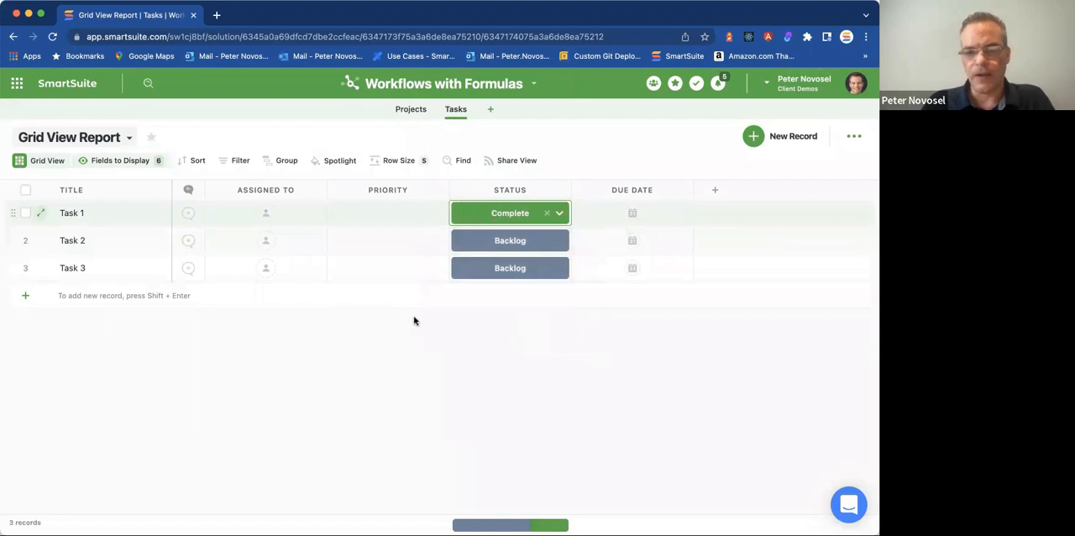
Return to the Projects grid and check Project A's status and the available status options.
{"action": "left_click", "coordinate": [415, 116]}
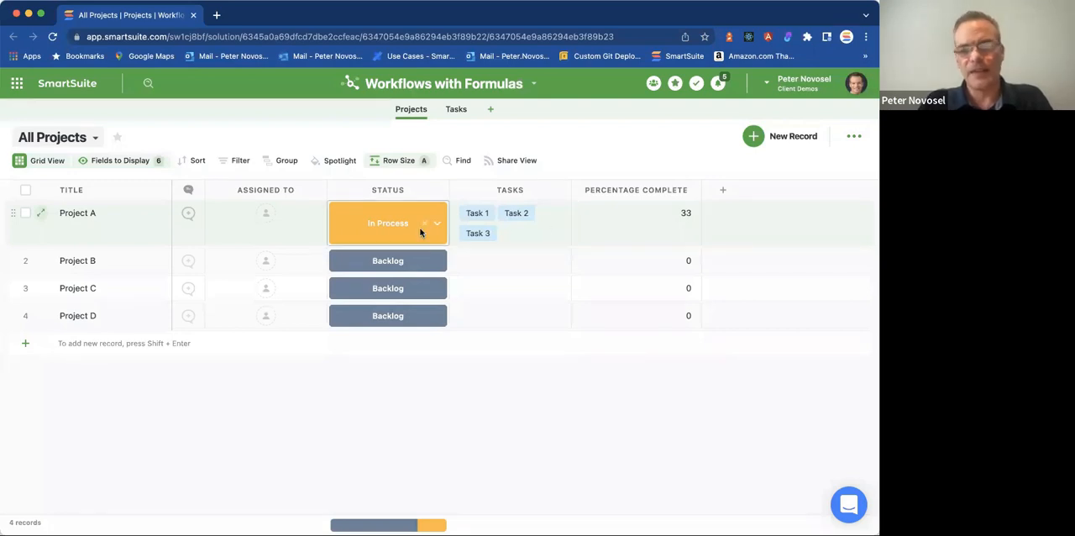
{"action": "left_click", "coordinate": [390, 234]}
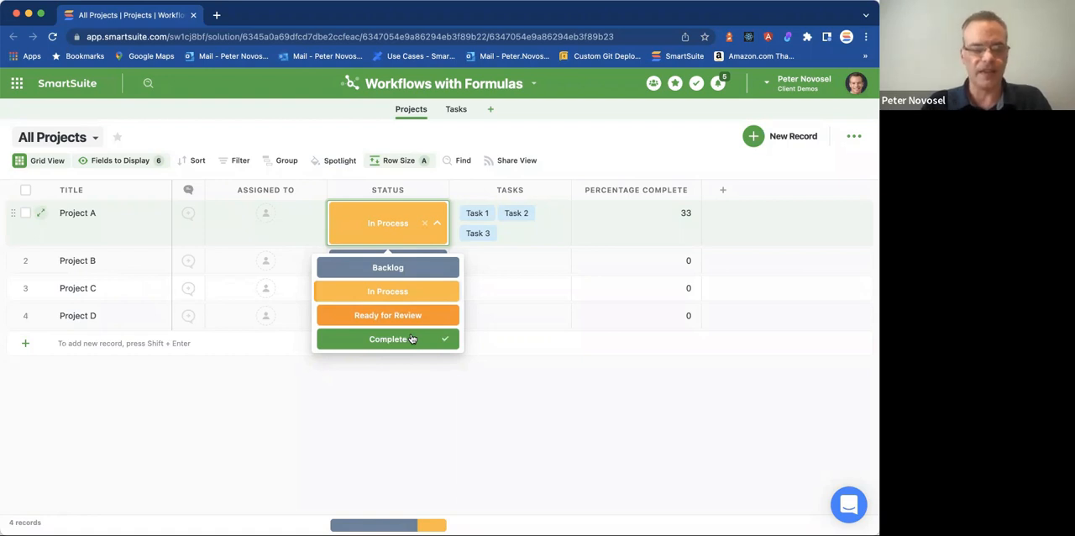
{"action": "left_click", "coordinate": [579, 160]}
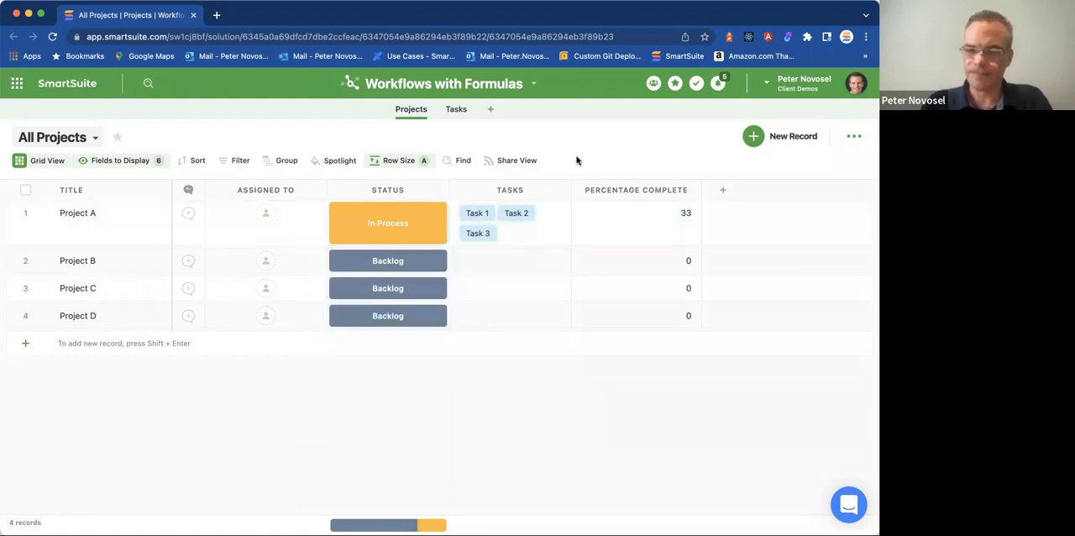
Add a new solution automation on the Projects app with a trigger condition on Percentage Complete using Changes.
{"action": "left_click", "coordinate": [534, 84]}
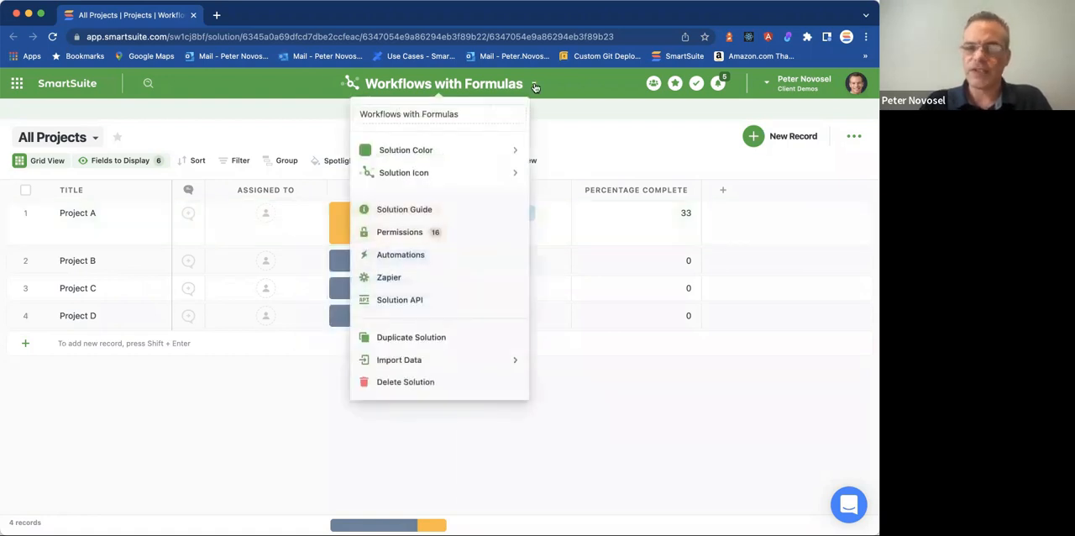
{"action": "left_click", "coordinate": [405, 254]}
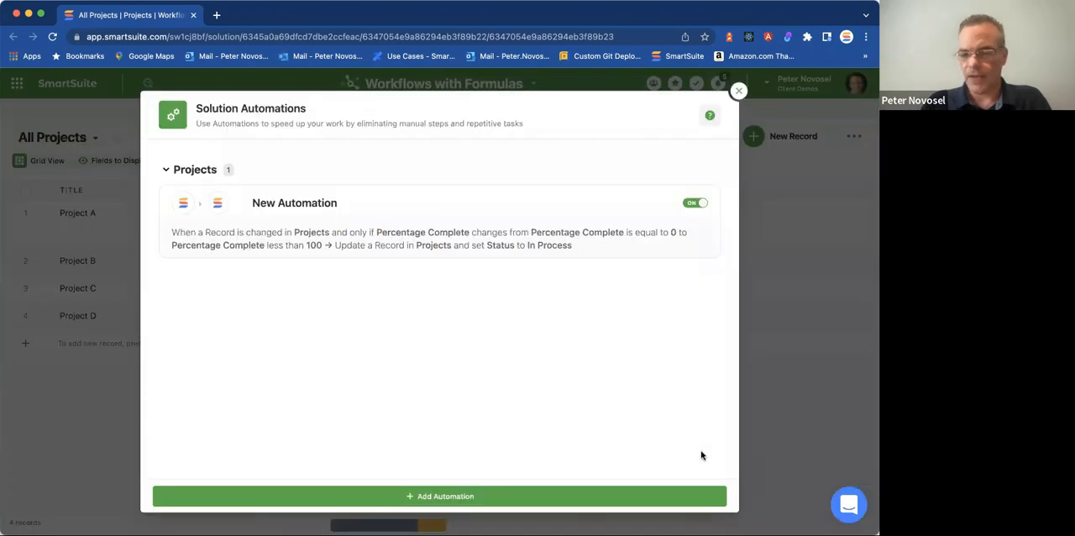
{"action": "left_click", "coordinate": [709, 493]}
{"action": "left_click", "coordinate": [147, 320]}
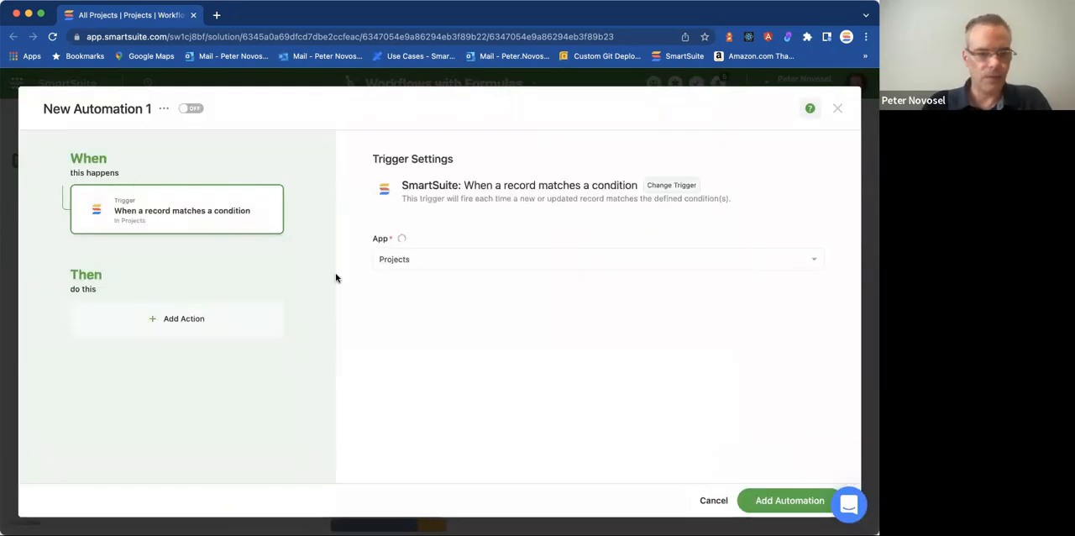
{"action": "left_click", "coordinate": [475, 313]}
{"action": "scroll", "coordinate": [494, 363], "scroll_direction": "down", "scroll_amount": 5}
{"action": "scroll", "coordinate": [494, 370], "scroll_direction": "down", "scroll_amount": 3}
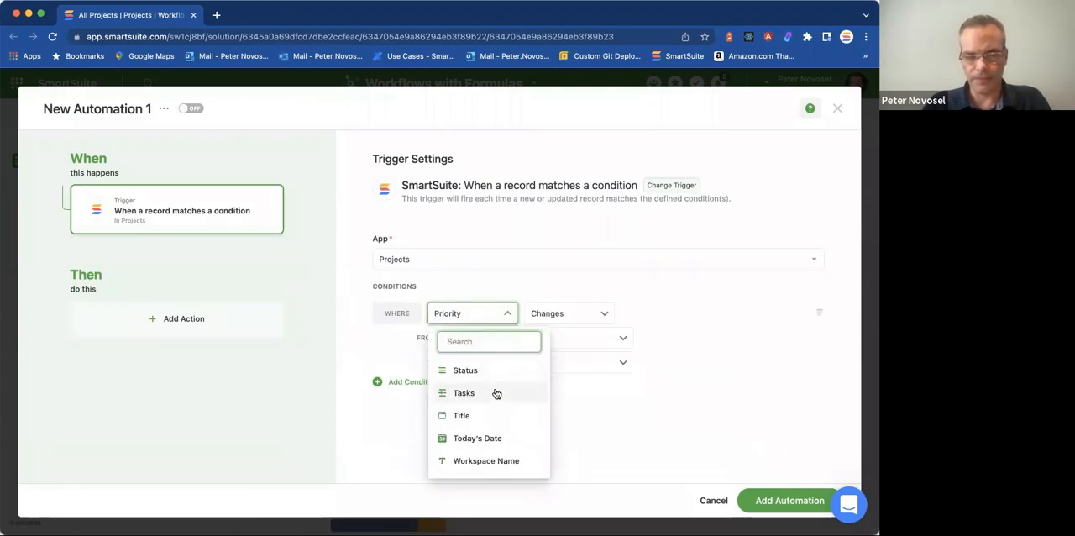
{"action": "scroll", "coordinate": [489, 386], "scroll_direction": "up", "scroll_amount": 2}
{"action": "left_click", "coordinate": [490, 374]}
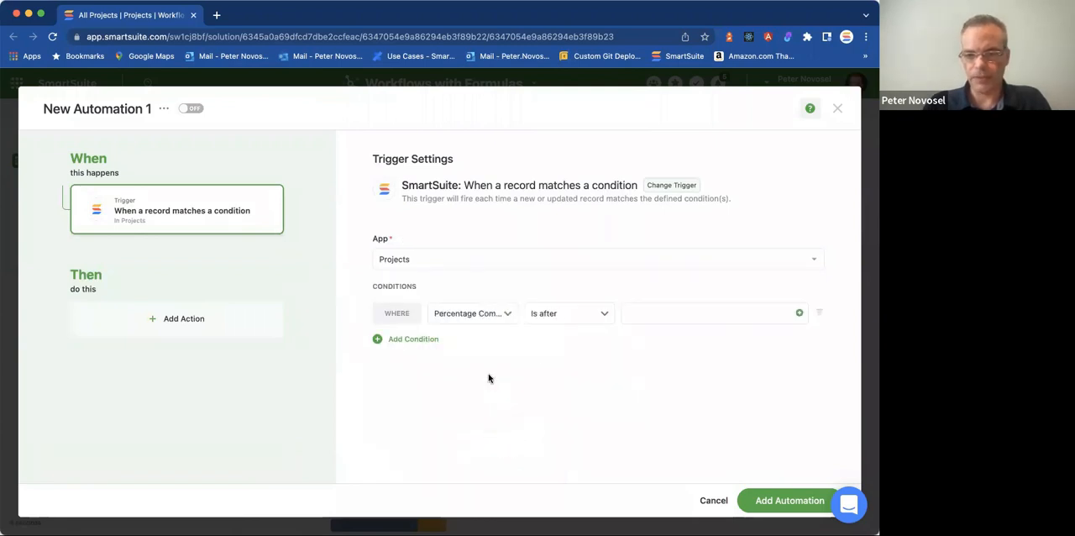
{"action": "left_click", "coordinate": [565, 318]}
{"action": "left_click", "coordinate": [550, 468]}
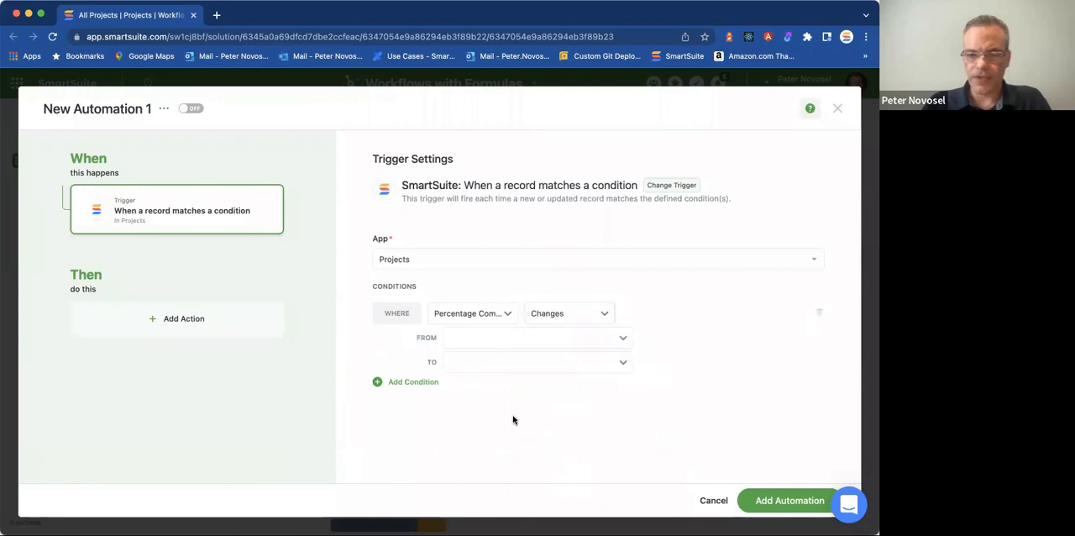
Set the Percentage Complete trigger condition to change from Less than 100 to Is 100.
{"action": "left_click", "coordinate": [561, 336]}
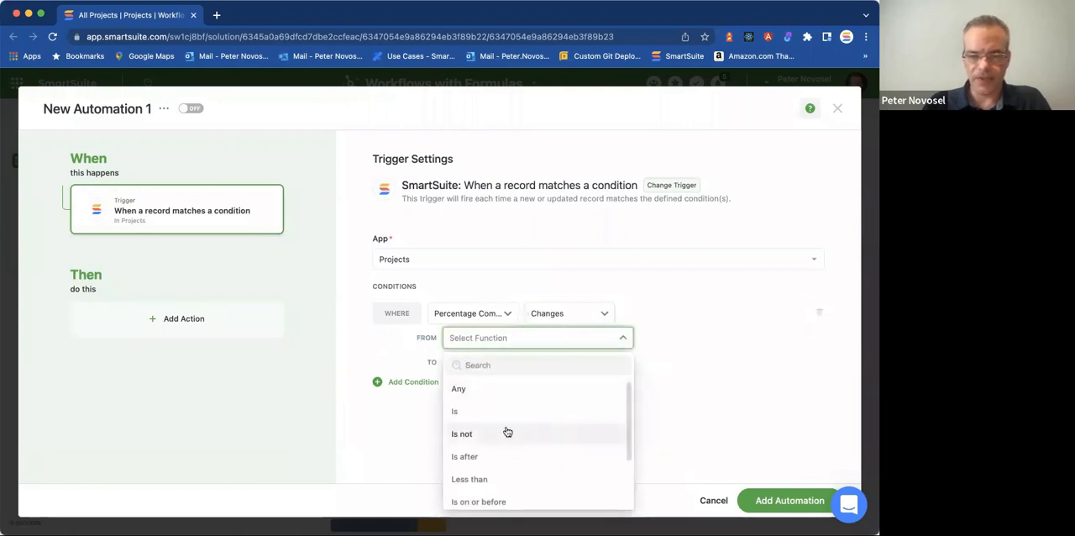
{"action": "scroll", "coordinate": [508, 431], "scroll_direction": "down", "scroll_amount": 1}
{"action": "left_click", "coordinate": [504, 444]}
{"action": "left_click", "coordinate": [689, 334]}
{"action": "type", "text": "1"}
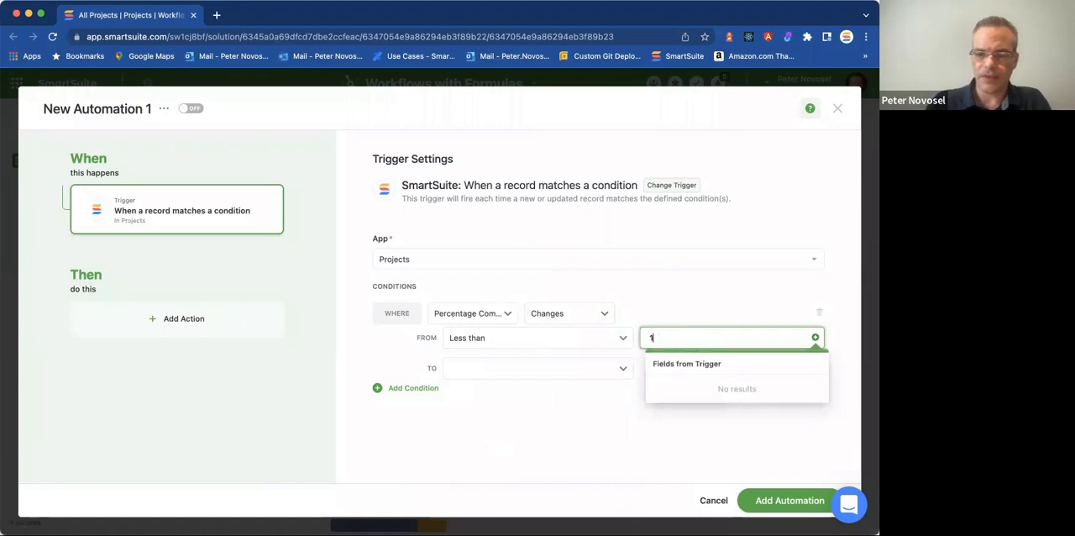
{"action": "type", "text": "00"}
{"action": "left_click", "coordinate": [563, 376]}
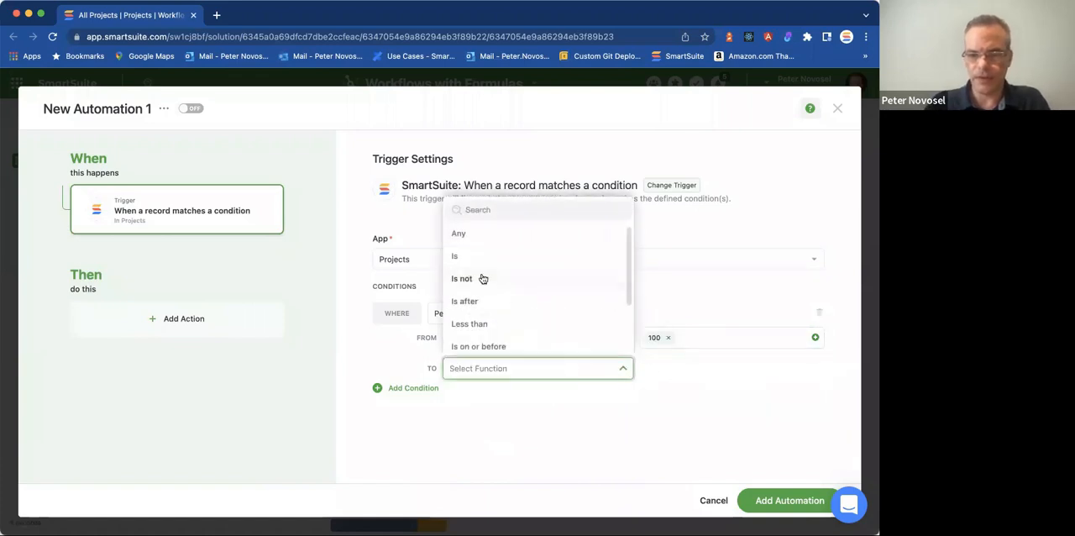
{"action": "left_click", "coordinate": [493, 259]}
{"action": "left_click", "coordinate": [719, 365]}
{"action": "type", "text": "100"}
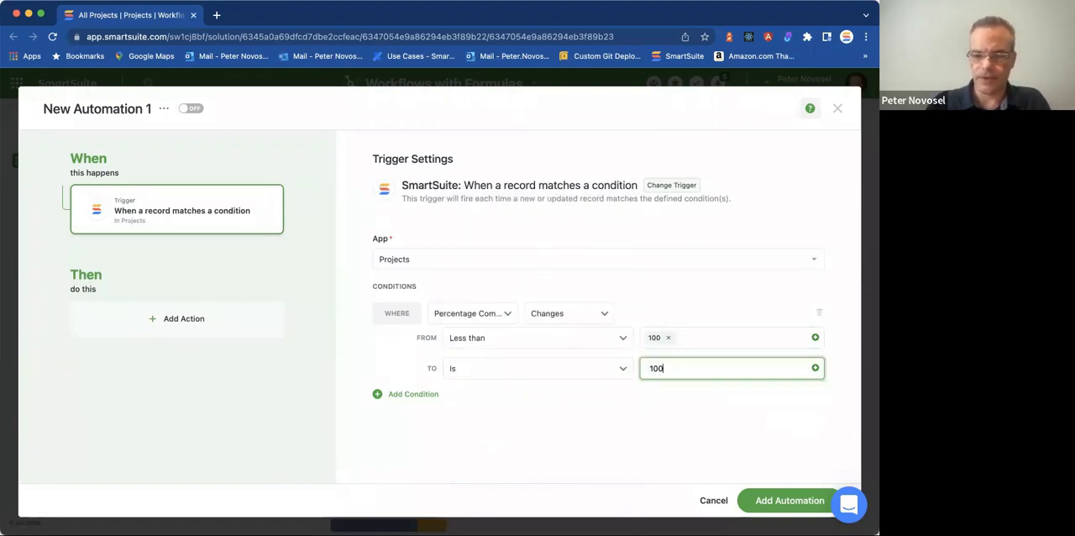
Add an Update a record action on Projects that sets Status to Ready for Review.
{"action": "left_click", "coordinate": [257, 319]}
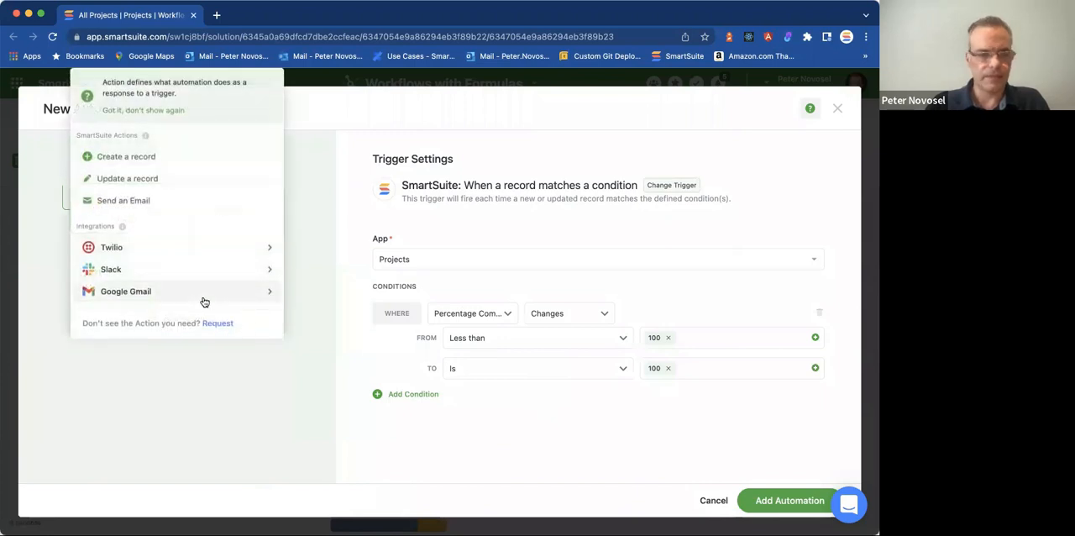
{"action": "left_click", "coordinate": [126, 176]}
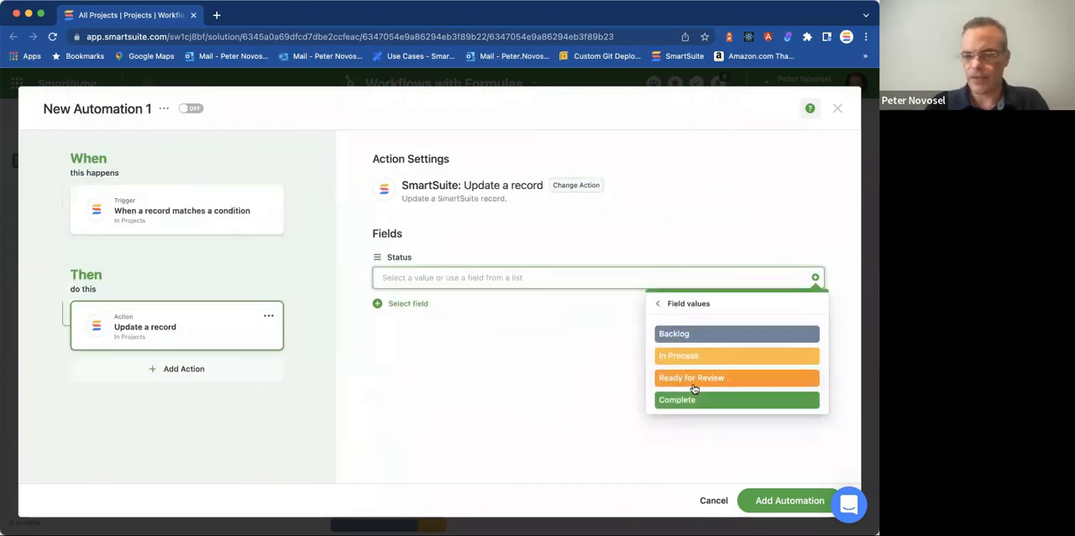
{"action": "left_click", "coordinate": [694, 379]}
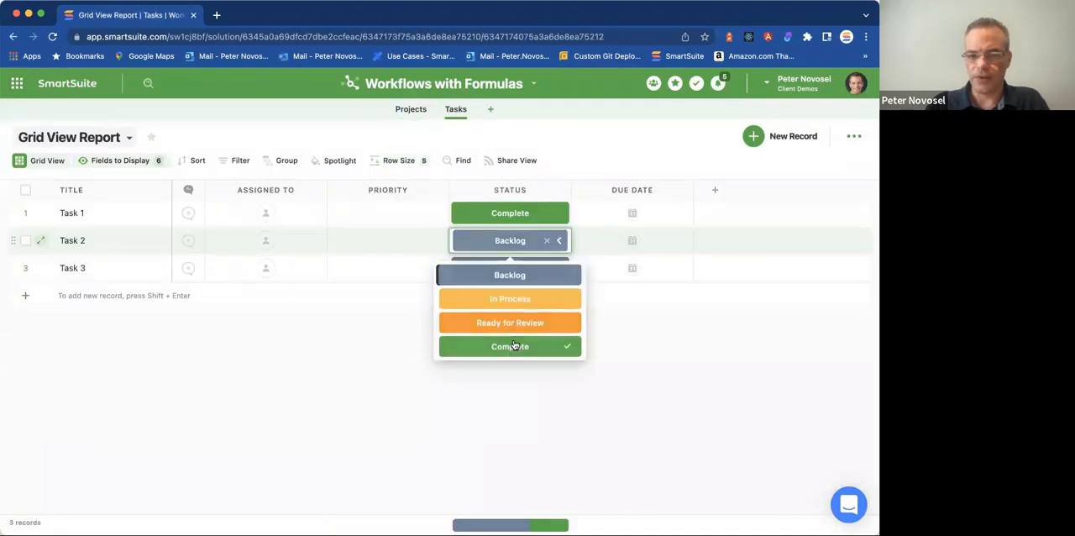
Set Task 2's status to Complete in the Tasks grid.
{"action": "left_click", "coordinate": [515, 344]}
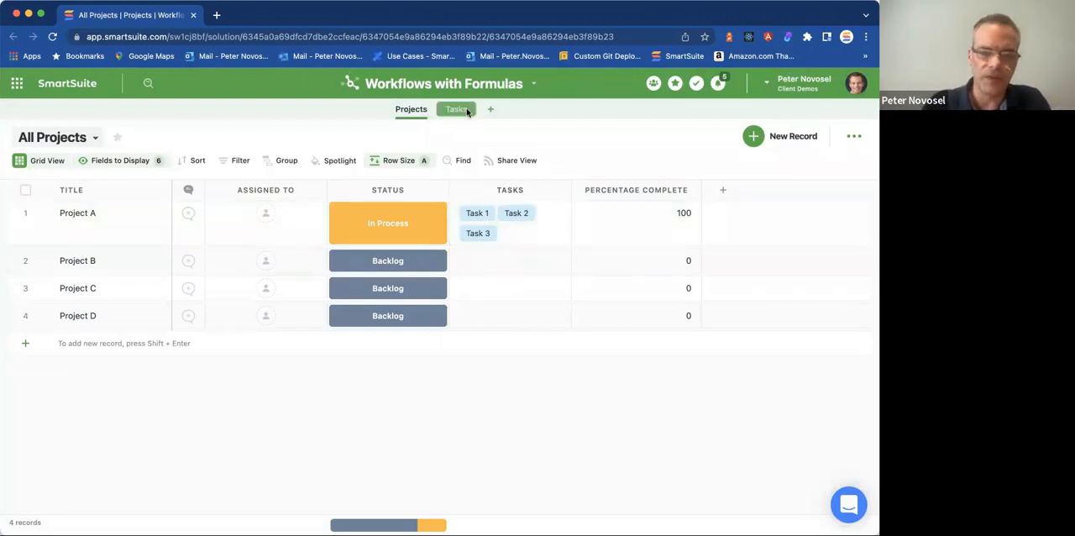
Review the In Review automation's record update action in Solution Automations, and close it without making changes.
{"action": "left_click", "coordinate": [534, 84]}
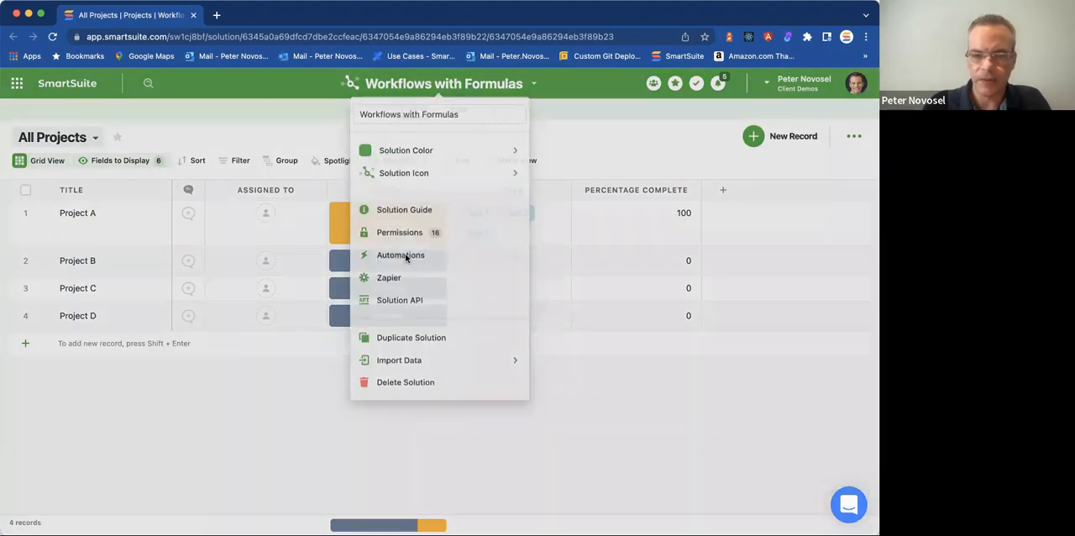
{"action": "left_click", "coordinate": [405, 256]}
{"action": "left_click", "coordinate": [458, 244]}
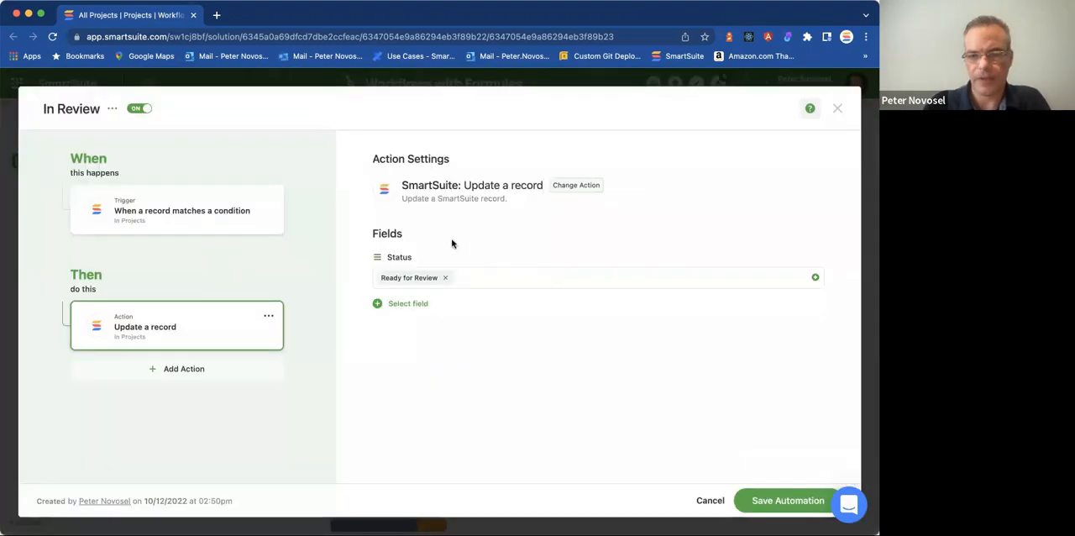
{"action": "left_click", "coordinate": [837, 108]}
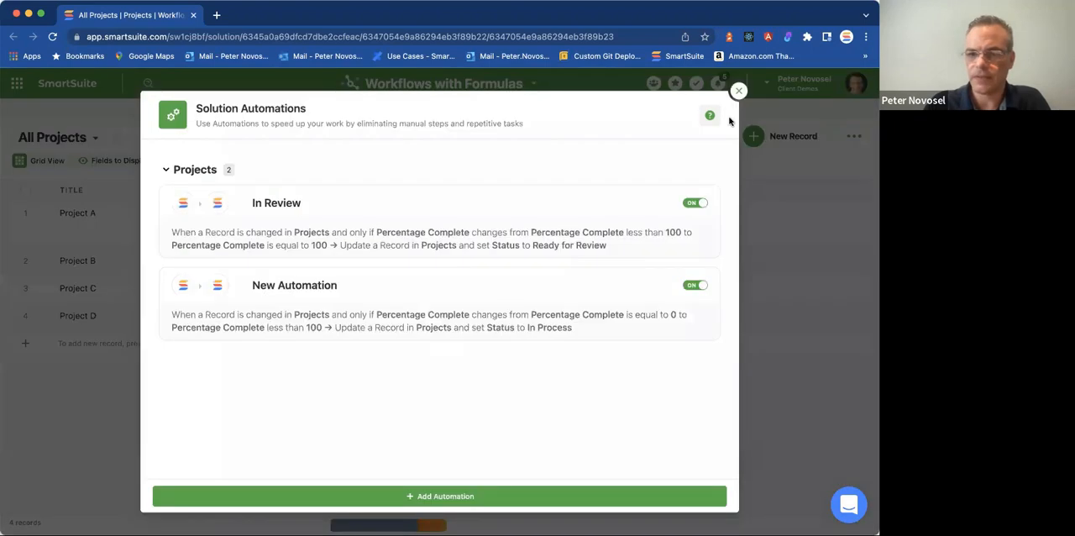
{"action": "left_click", "coordinate": [738, 91]}
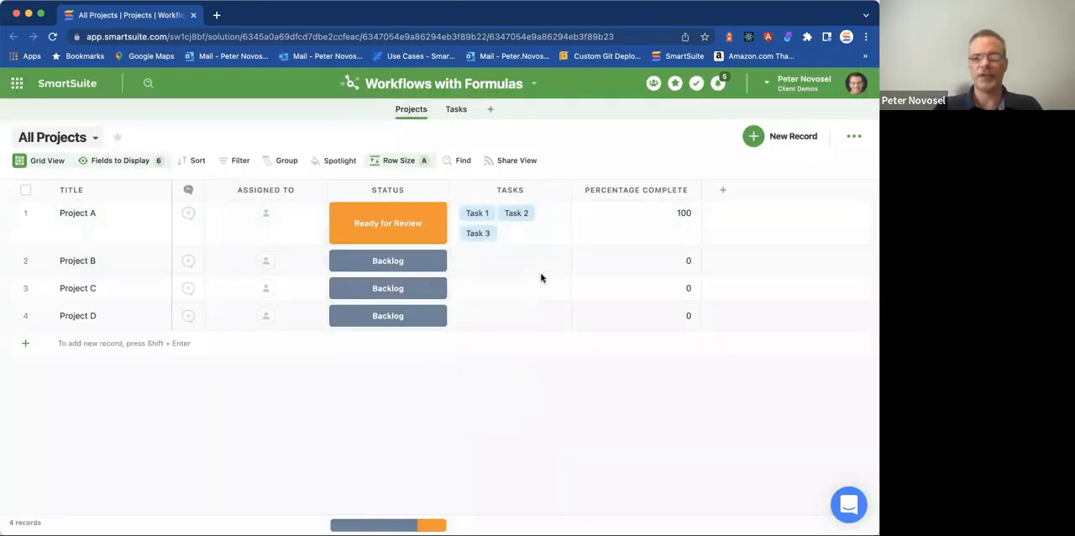
{"action": "left_click_drag", "start_coordinate": [701, 190], "coordinate": [663, 192]}
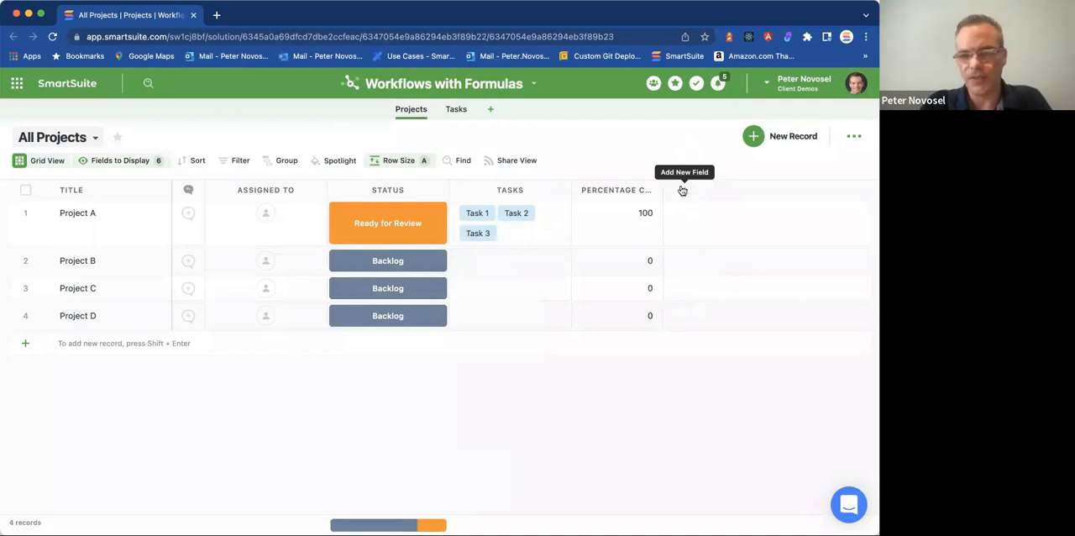
{"action": "left_click_drag", "start_coordinate": [680, 195], "coordinate": [698, 190]}
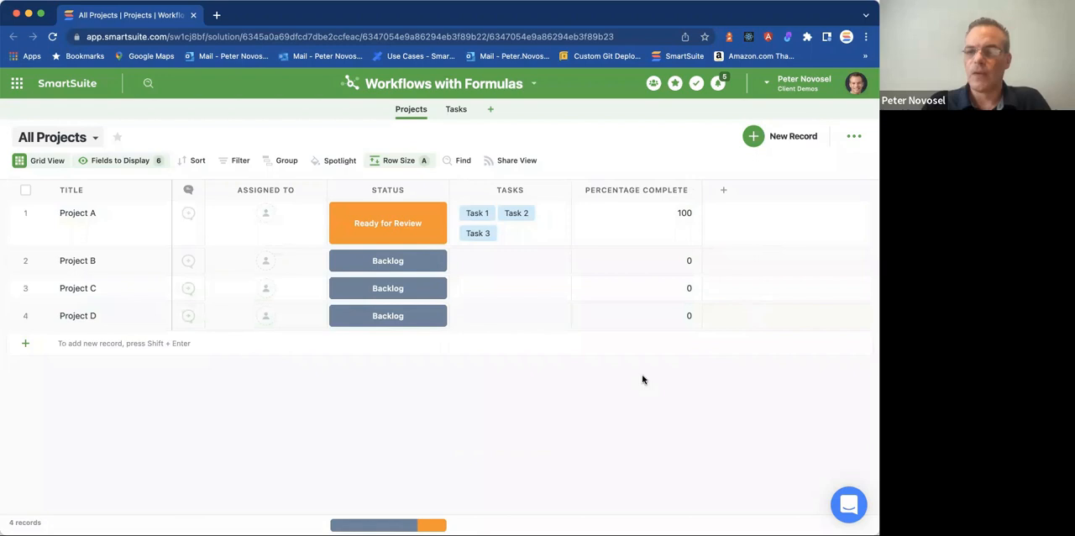
{"action": "left_click_drag", "start_coordinate": [700, 185], "coordinate": [696, 185]}
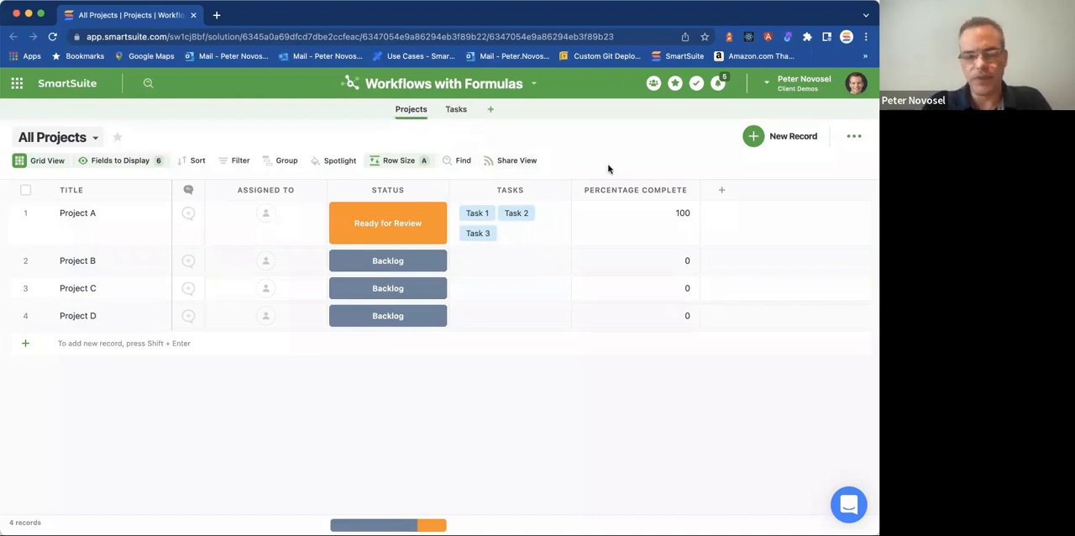
Add a Time Tracking Log field to the Tasks app with its default settings.
{"action": "left_click", "coordinate": [458, 118]}
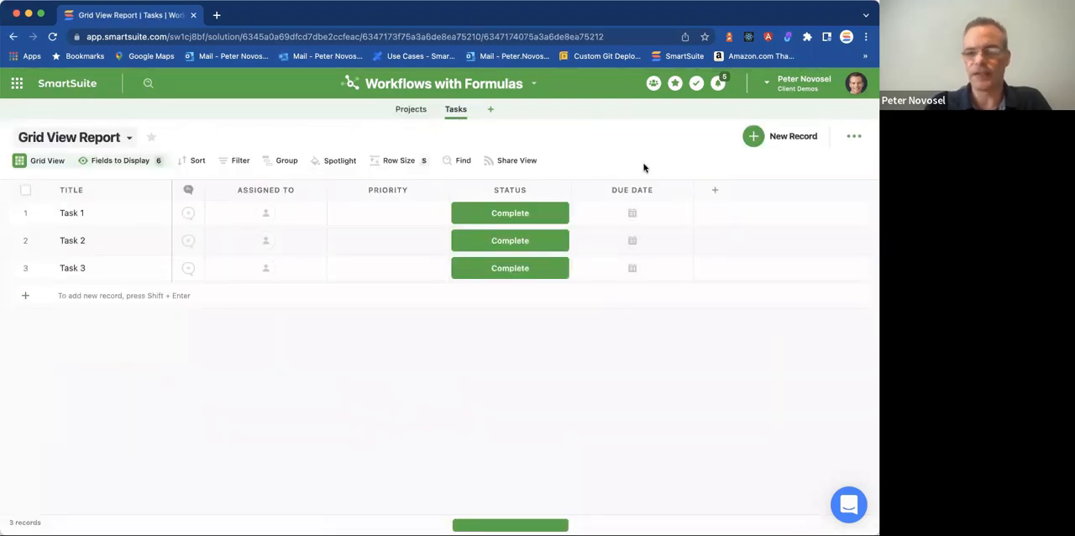
{"action": "left_click", "coordinate": [712, 190]}
{"action": "type", "text": "time"}
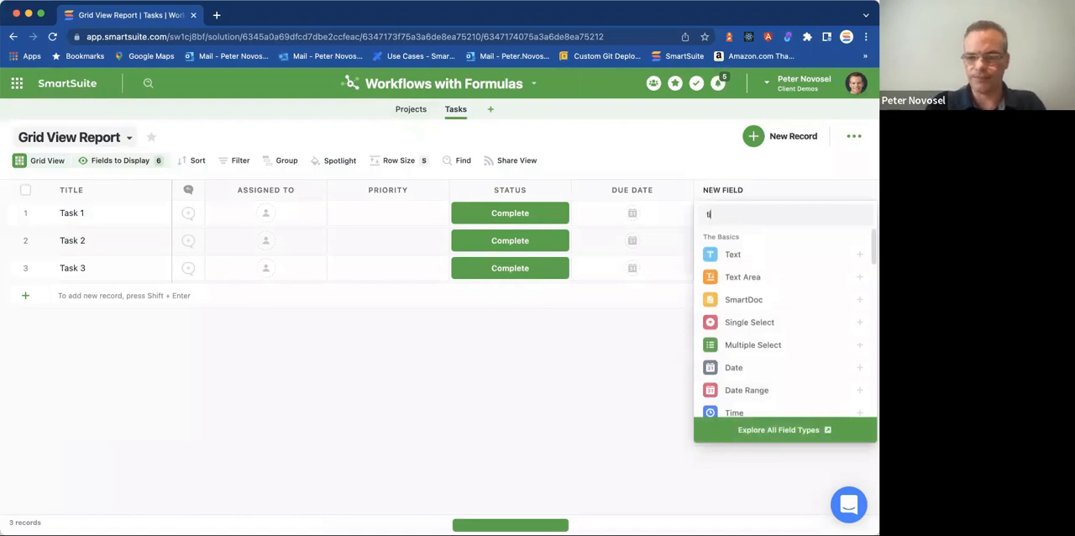
{"action": "left_click", "coordinate": [753, 300]}
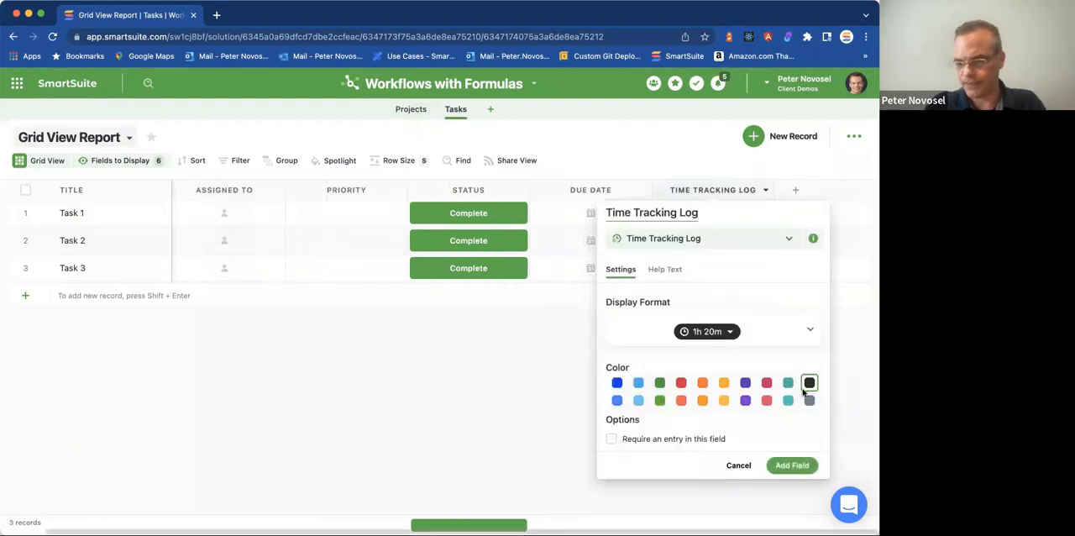
{"action": "left_click", "coordinate": [791, 465]}
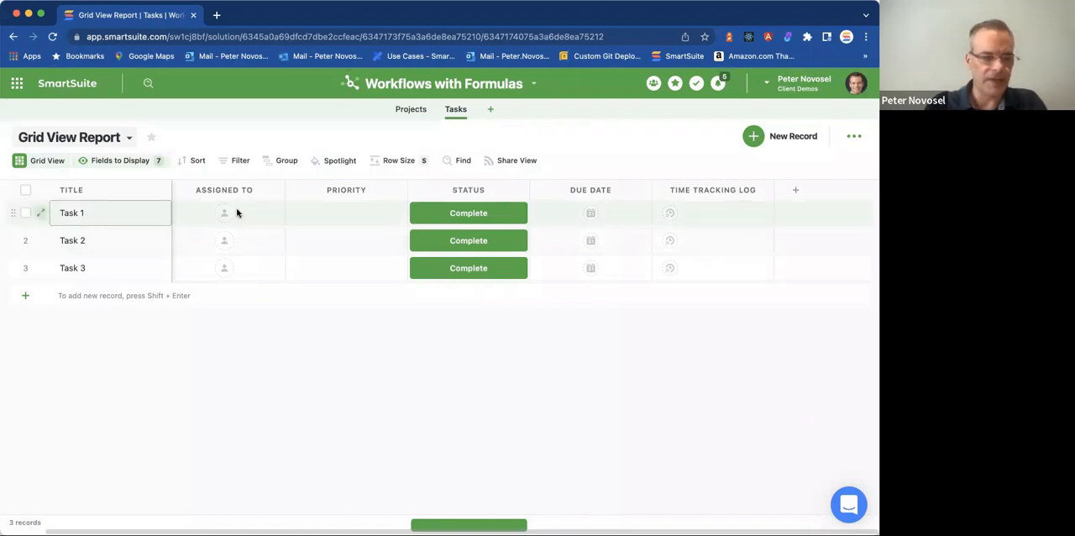
Log a duration of 1h 30m for today with a short note in Task 1's Time Tracking Log.
{"action": "left_click", "coordinate": [691, 221]}
{"action": "left_click", "coordinate": [688, 219]}
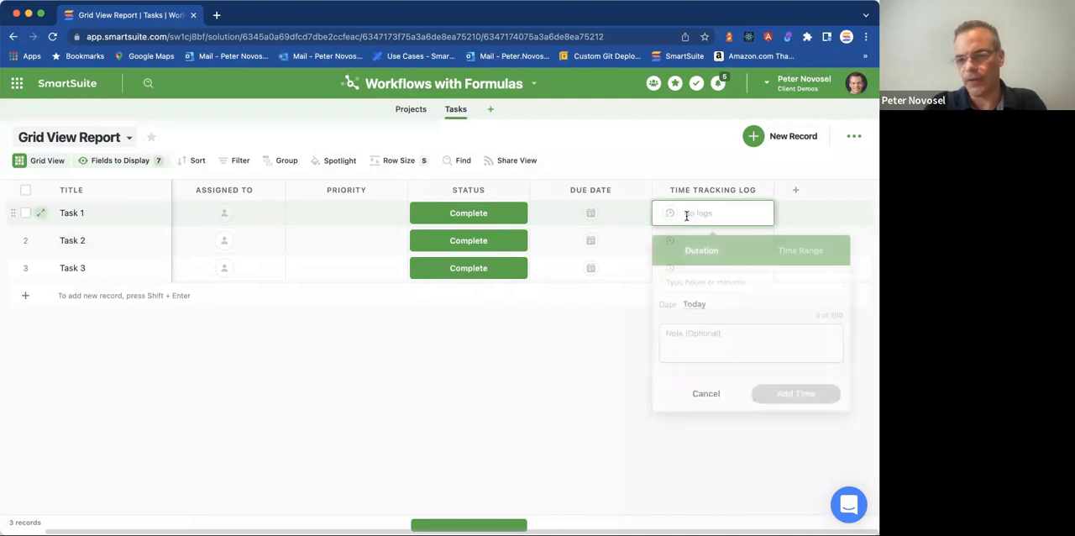
{"action": "left_click", "coordinate": [694, 303]}
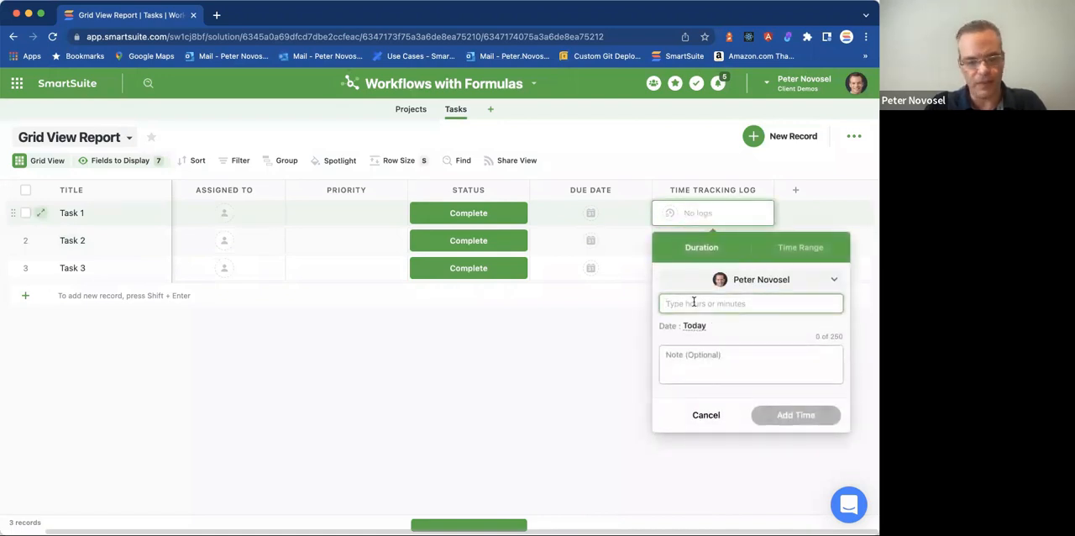
{"action": "type", "text": "1h 30m"}
{"action": "left_click", "coordinate": [722, 370]}
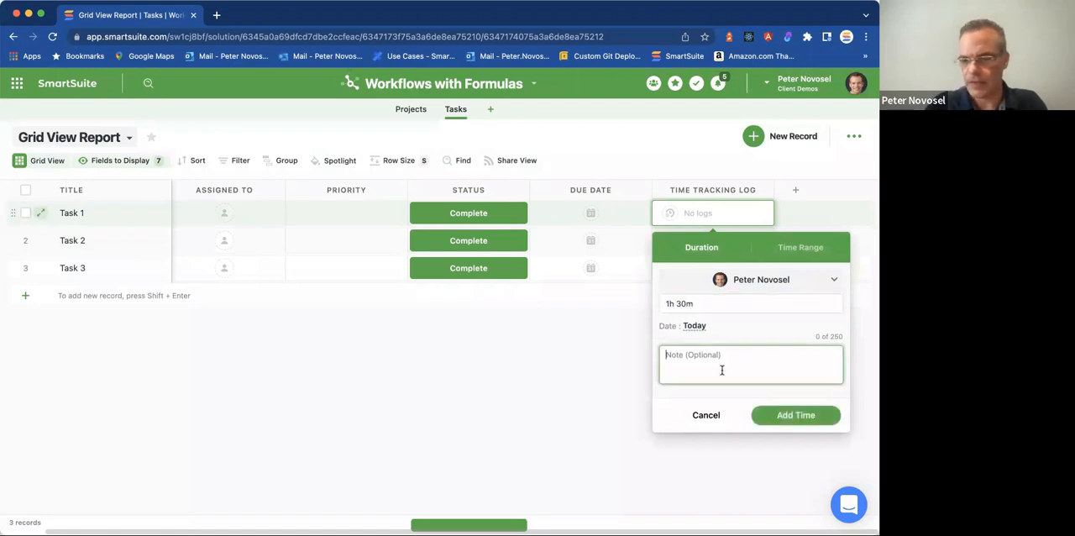
{"action": "type", "text": "Some task"}
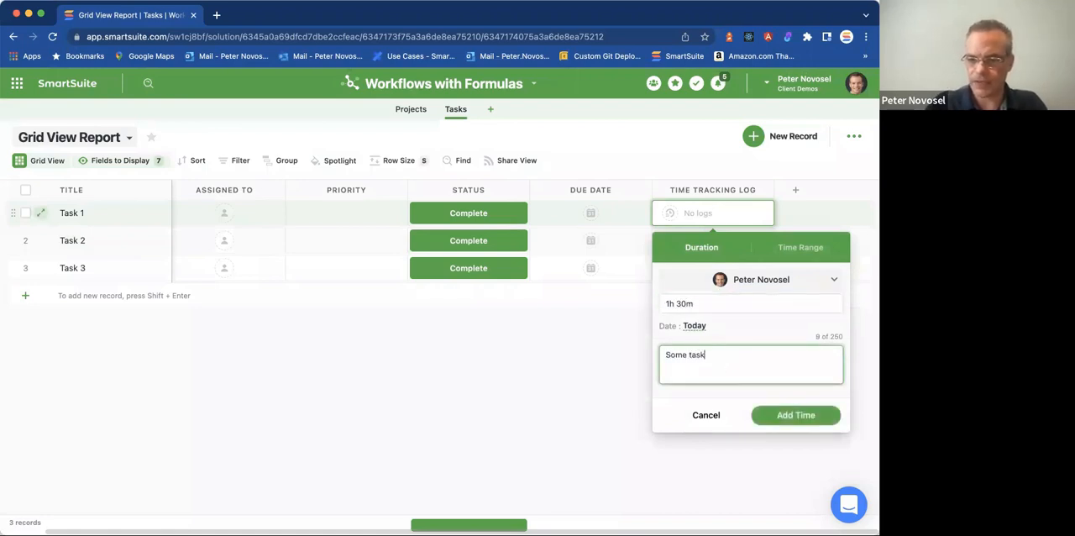
{"action": "left_click", "coordinate": [578, 327]}
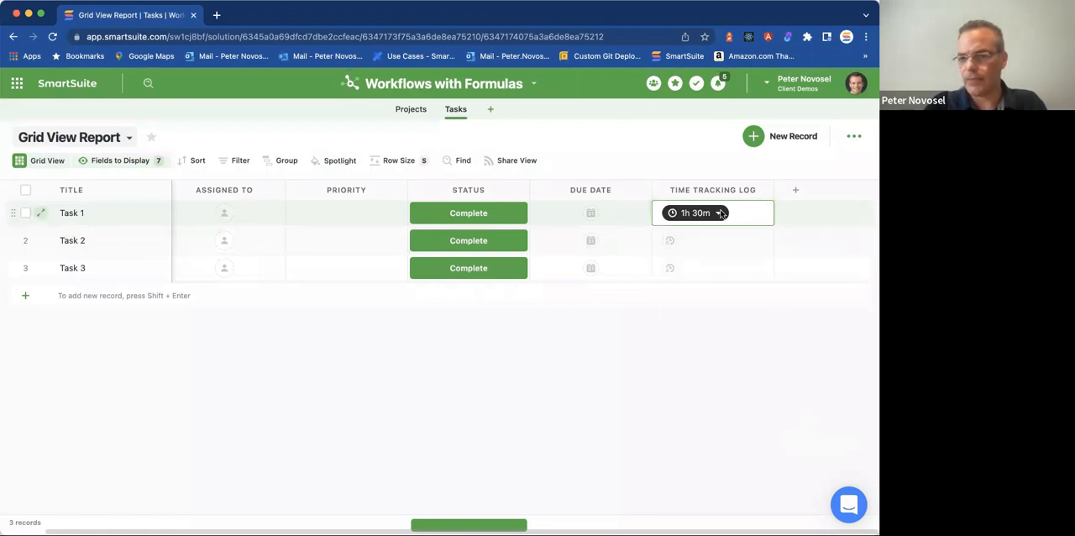
Add a second Task 1 time entry of 1h 0m dated 10/11/2022 with the note "another task done".
{"action": "left_click", "coordinate": [750, 221]}
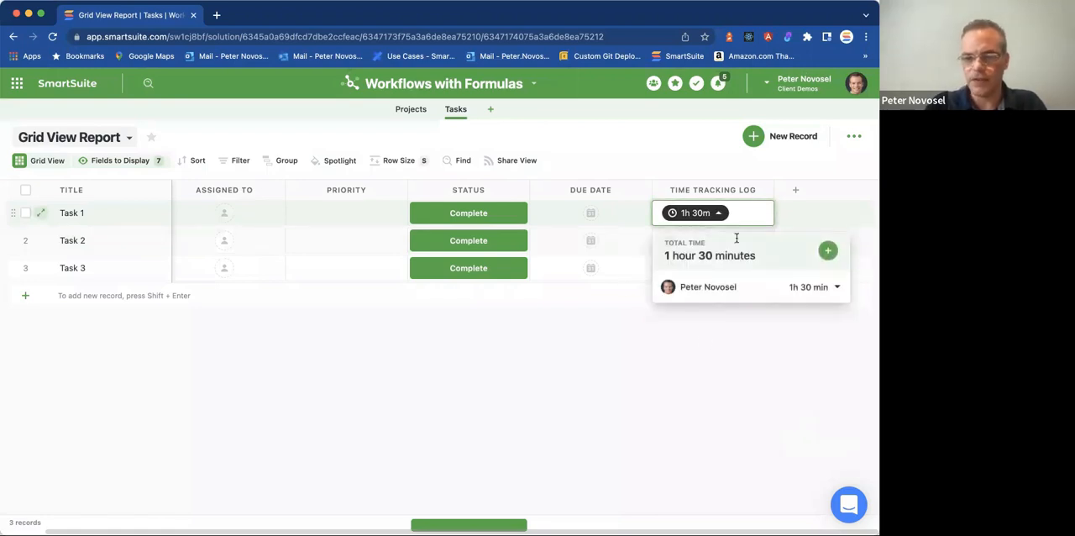
{"action": "left_click", "coordinate": [826, 252]}
{"action": "left_click", "coordinate": [735, 379]}
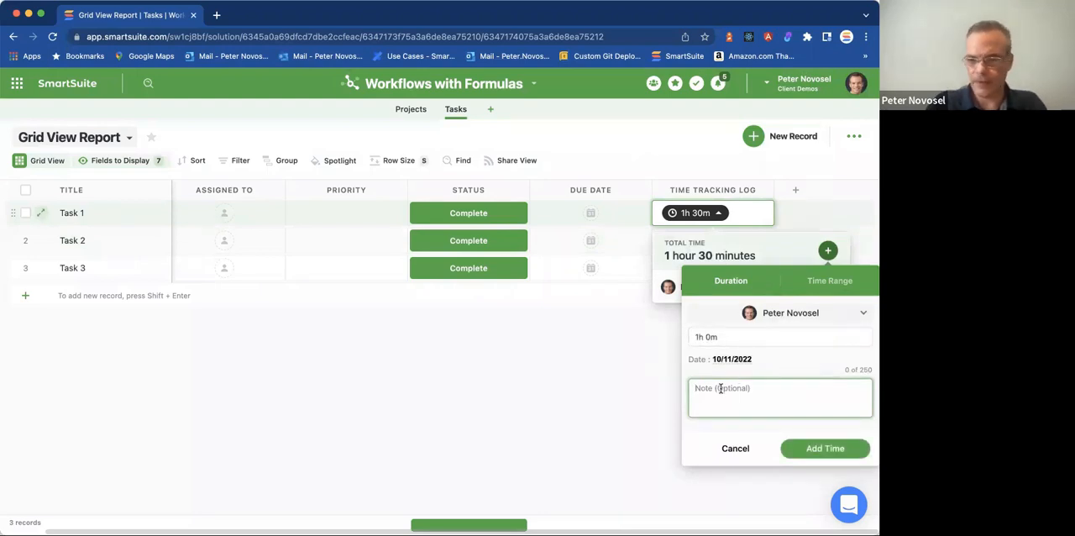
{"action": "type", "text": "another task done"}
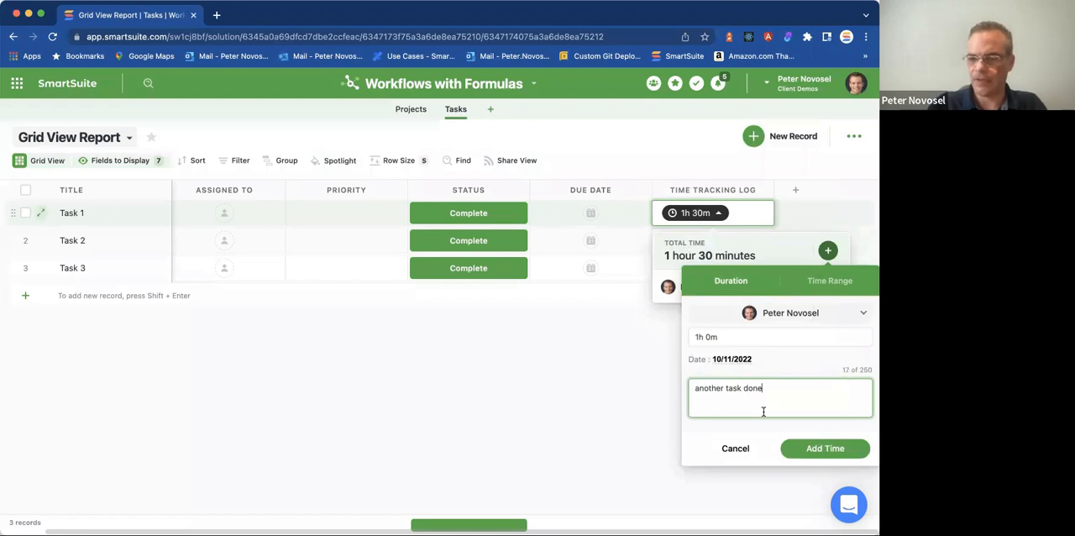
{"action": "left_click", "coordinate": [845, 447]}
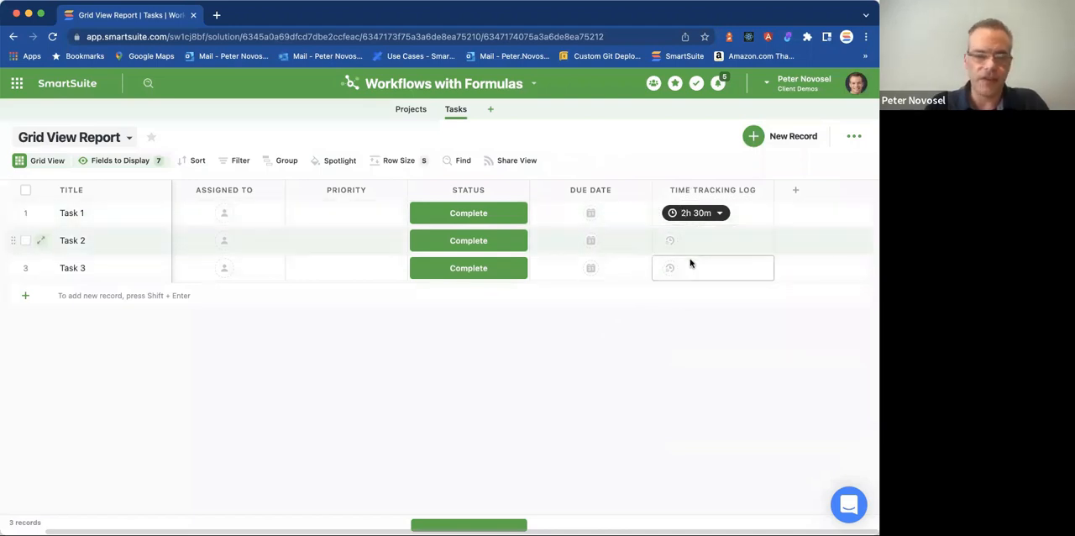
Start a new Formula field in the Projects app and name it "Total Time".
{"action": "left_click", "coordinate": [392, 112]}
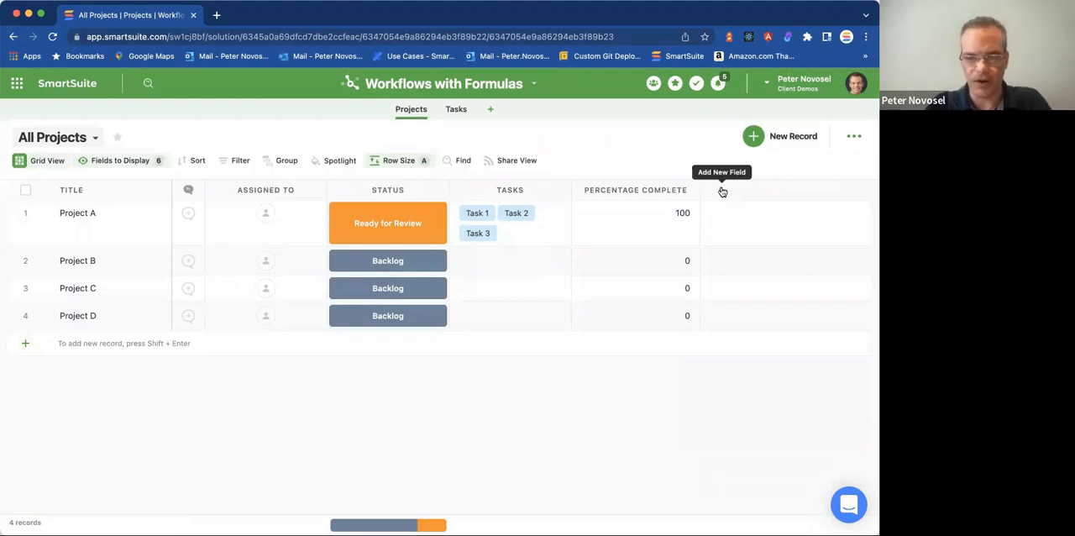
{"action": "left_click", "coordinate": [721, 192]}
{"action": "type", "text": "form"}
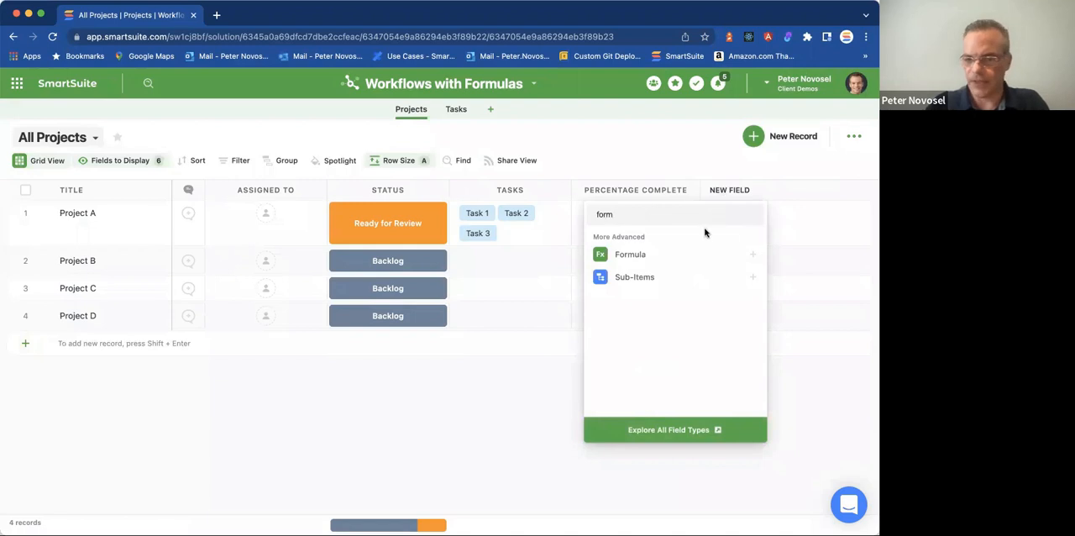
{"action": "left_click", "coordinate": [640, 253]}
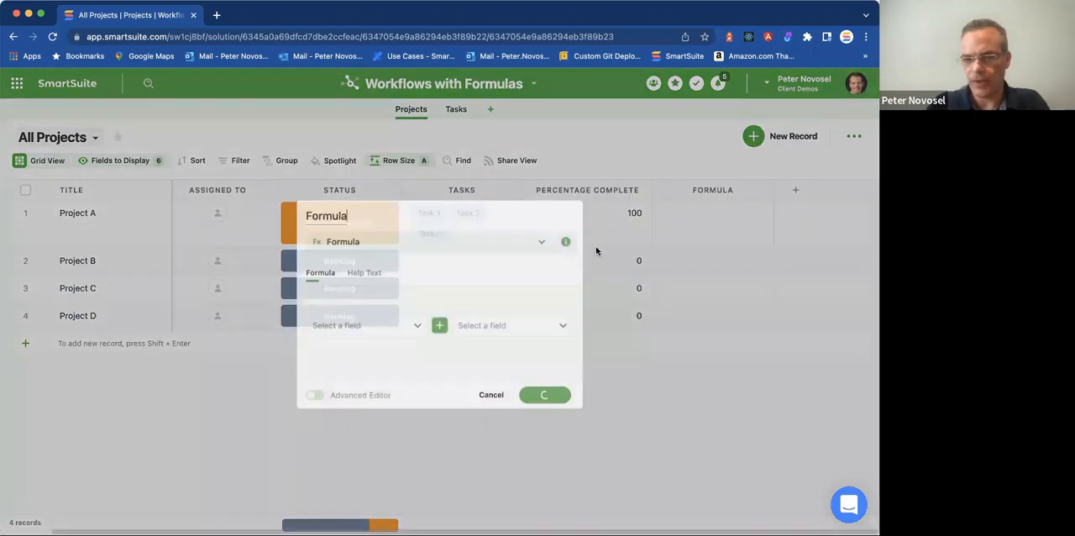
{"action": "left_click_drag", "start_coordinate": [359, 211], "coordinate": [305, 212]}
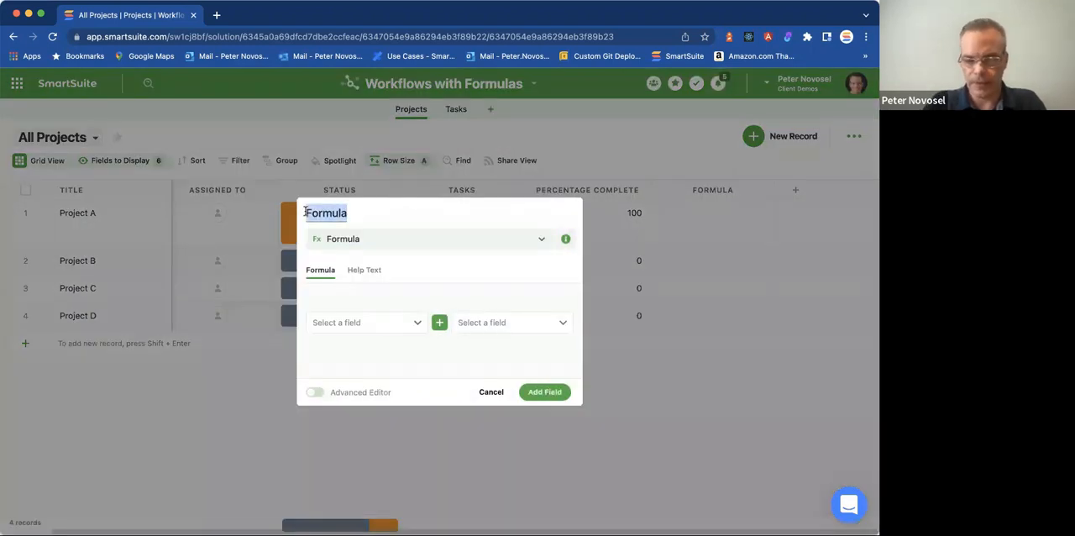
{"action": "type", "text": "Total T"}
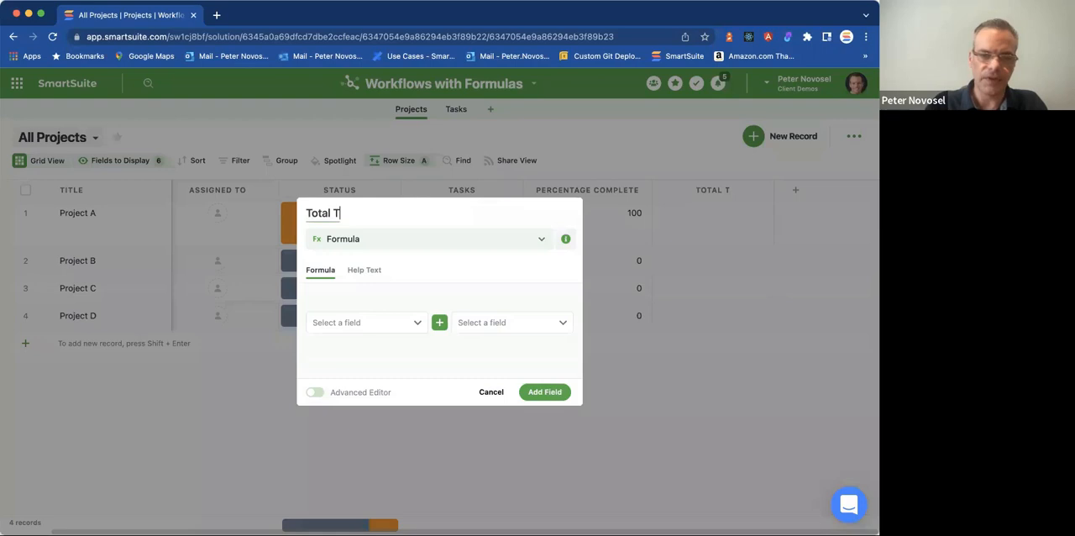
{"action": "type", "text": "ime"}
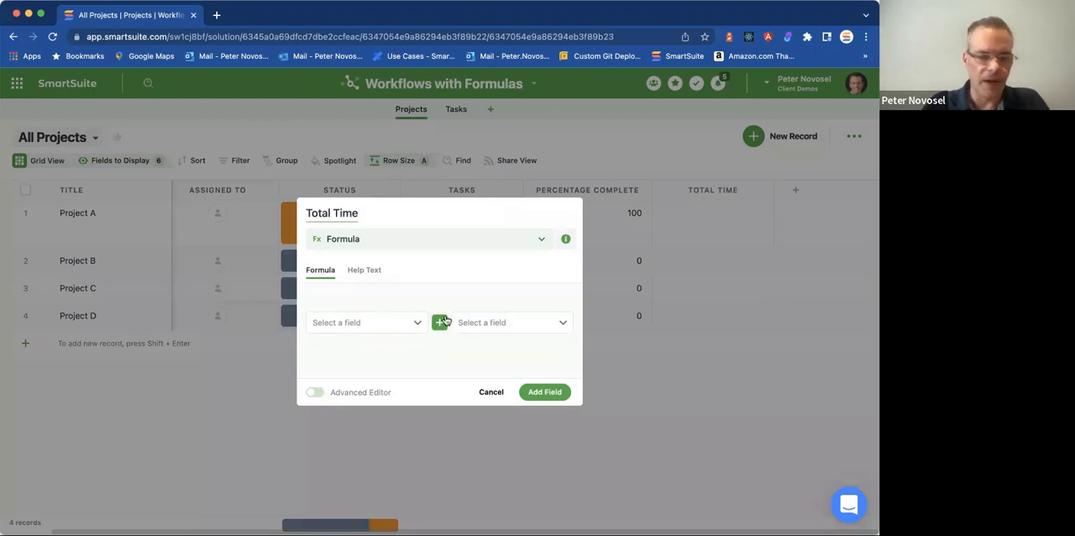
{"action": "left_click", "coordinate": [406, 326]}
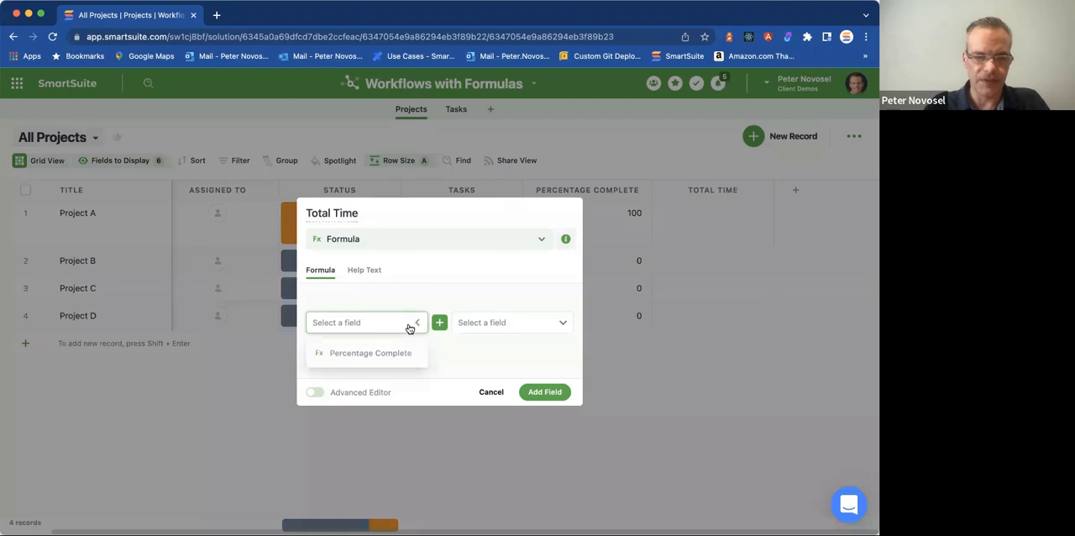
{"action": "left_click", "coordinate": [416, 322]}
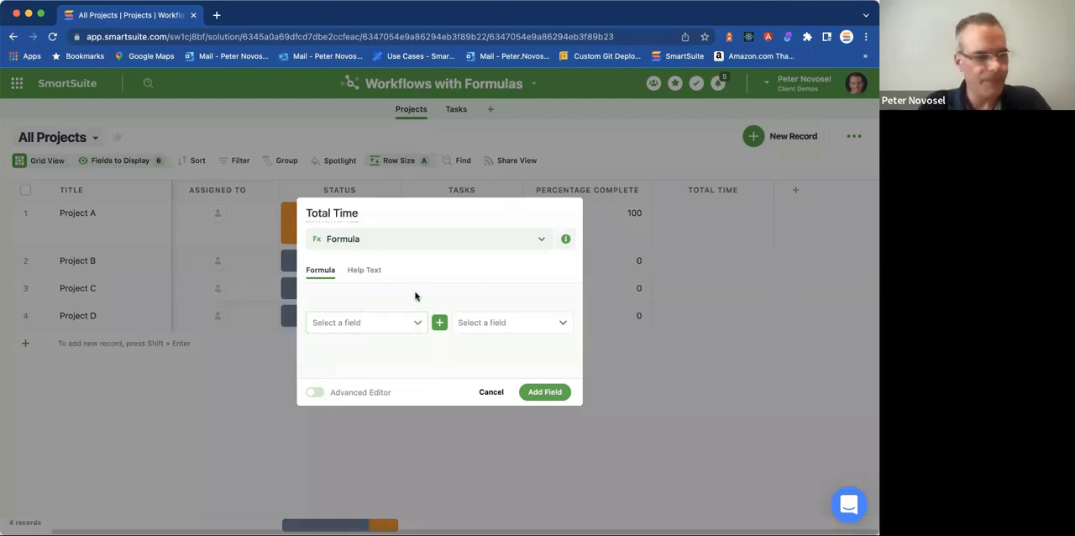
{"action": "left_click", "coordinate": [439, 323]}
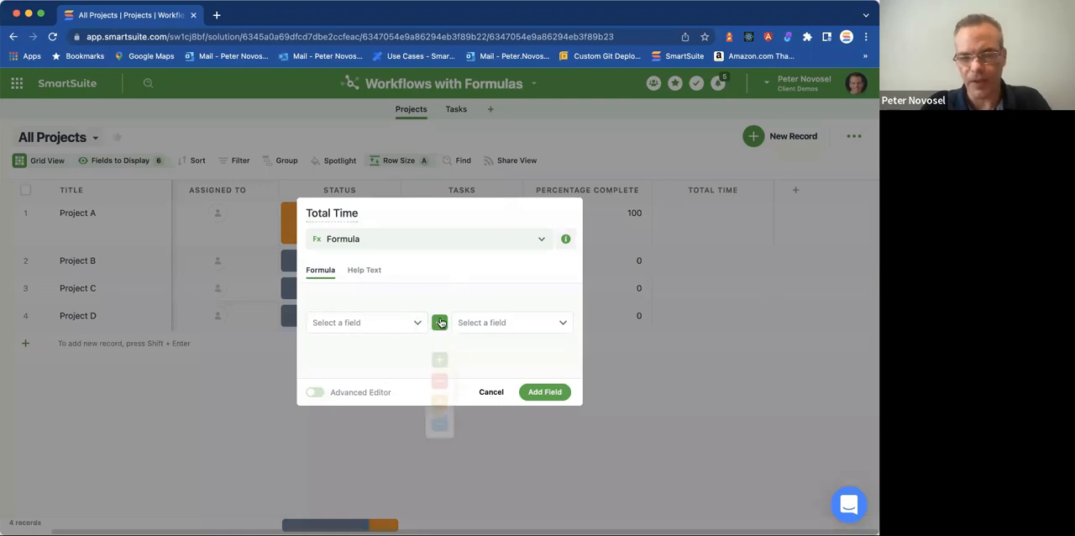
{"action": "left_click", "coordinate": [468, 375]}
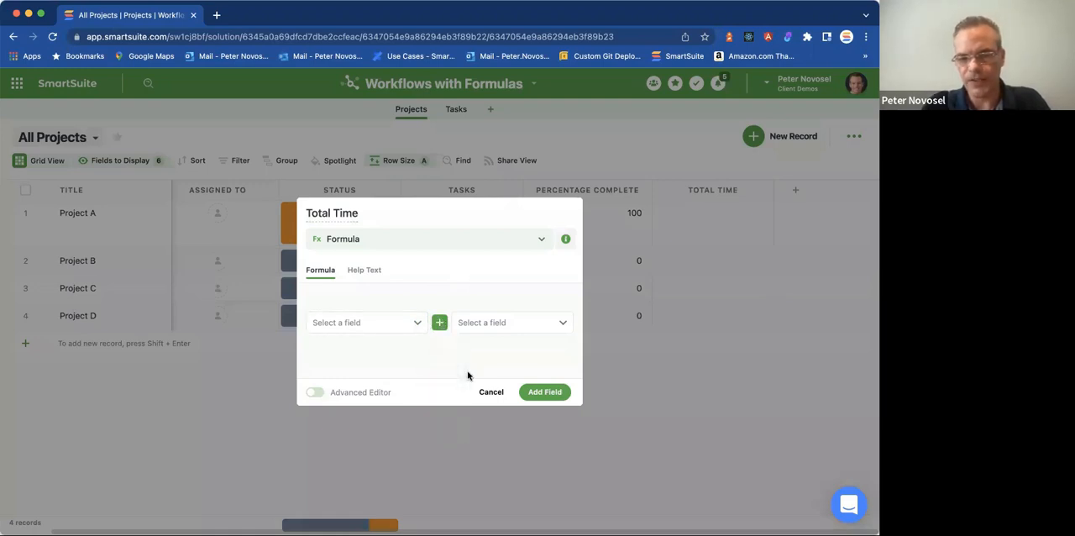
Write the formula SUM([Tasks].[Time Tracking Log]) in the Advanced Editor and add the Total Time field.
{"action": "left_click", "coordinate": [316, 392]}
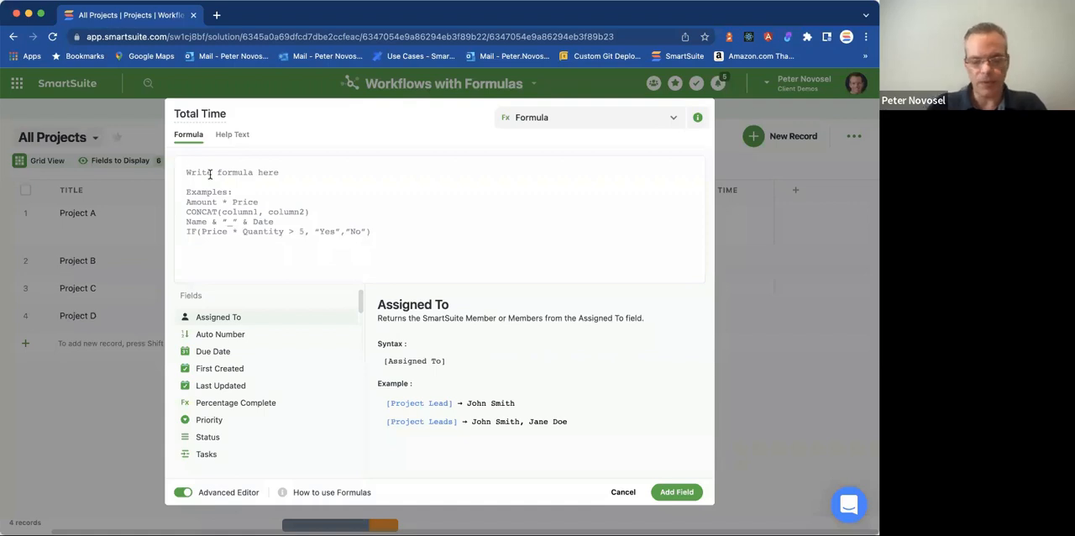
{"action": "type", "text": "SUM("}
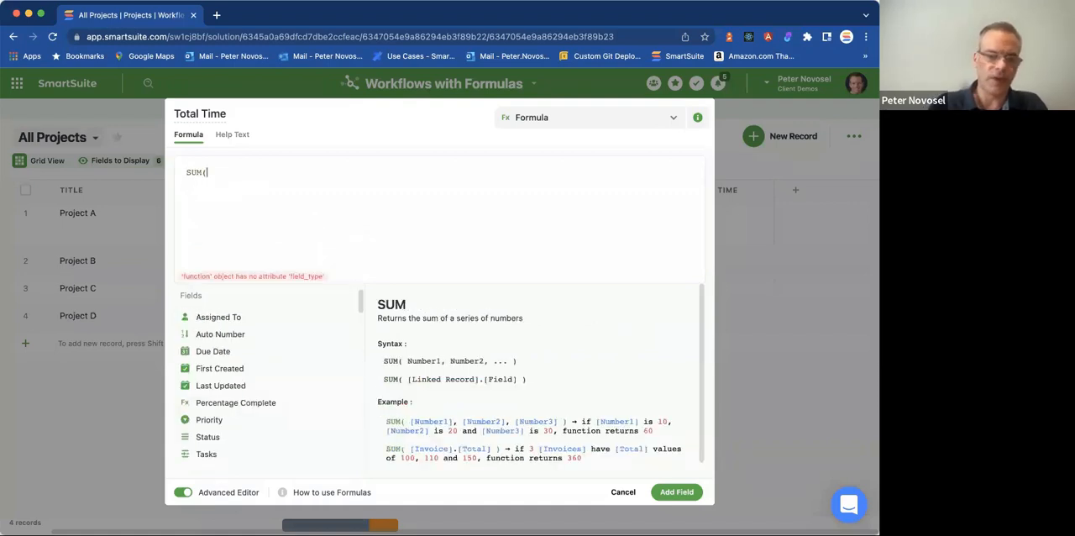
{"action": "left_click", "coordinate": [344, 453]}
{"action": "type", "text": ")"}
{"action": "type", "text": "."}
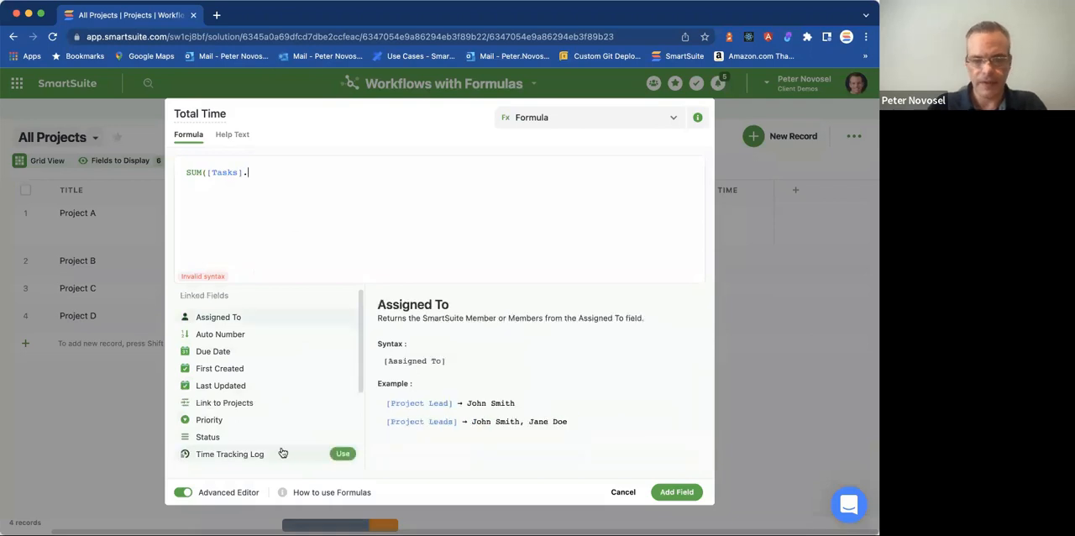
{"action": "left_click", "coordinate": [341, 453]}
{"action": "type", "text": ")"}
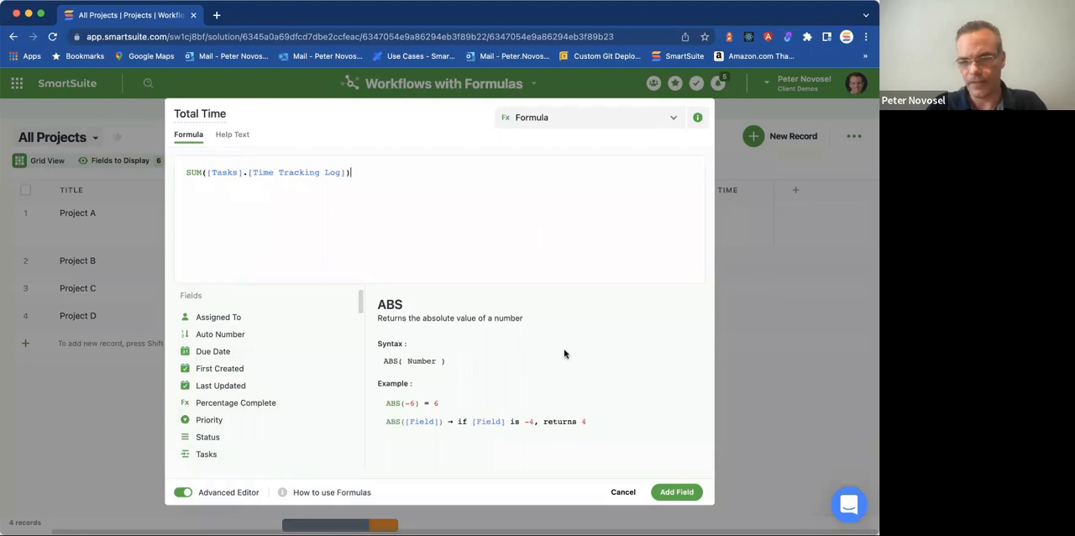
{"action": "left_click", "coordinate": [676, 492]}
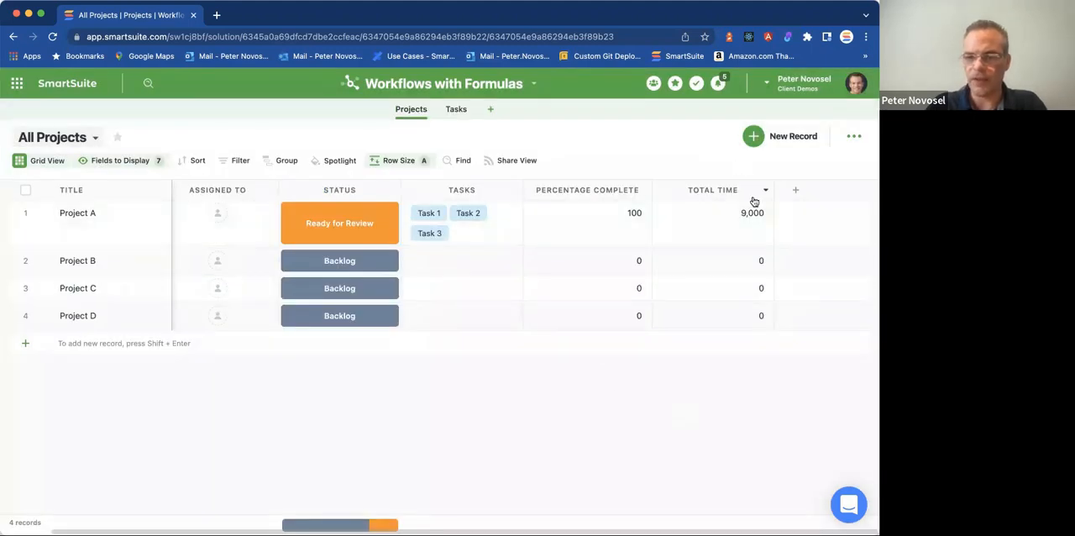
{"action": "left_click", "coordinate": [750, 230]}
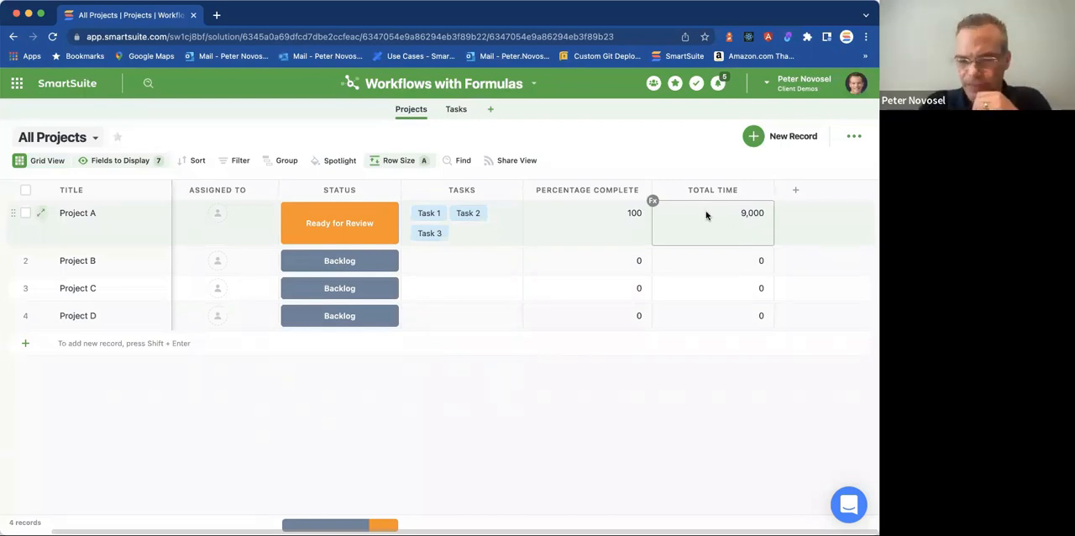
Divide the Total Time formula by 3600 to convert it to hours, and narrow the Total Time column slightly.
{"action": "left_click", "coordinate": [765, 194]}
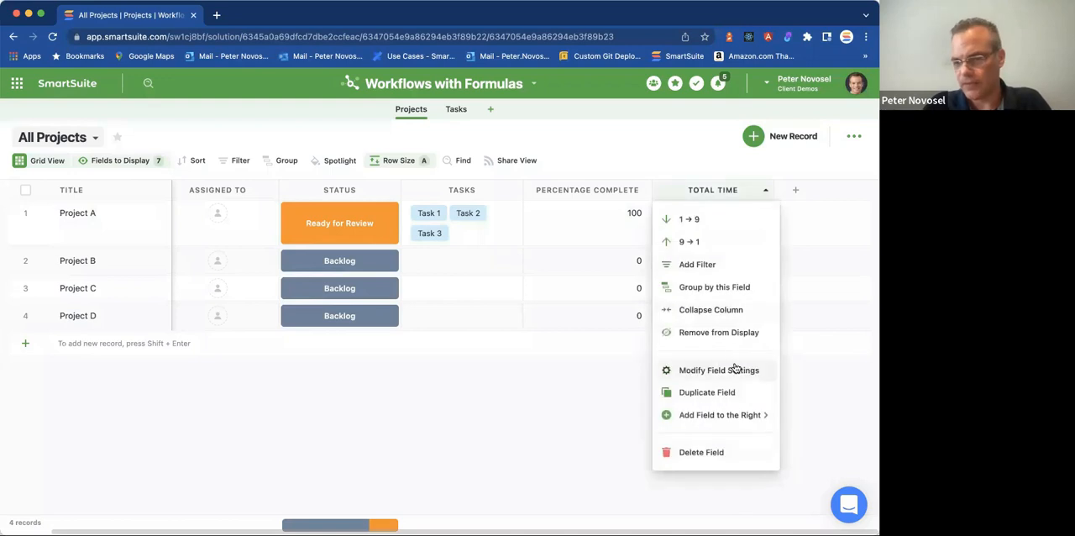
{"action": "left_click", "coordinate": [739, 367]}
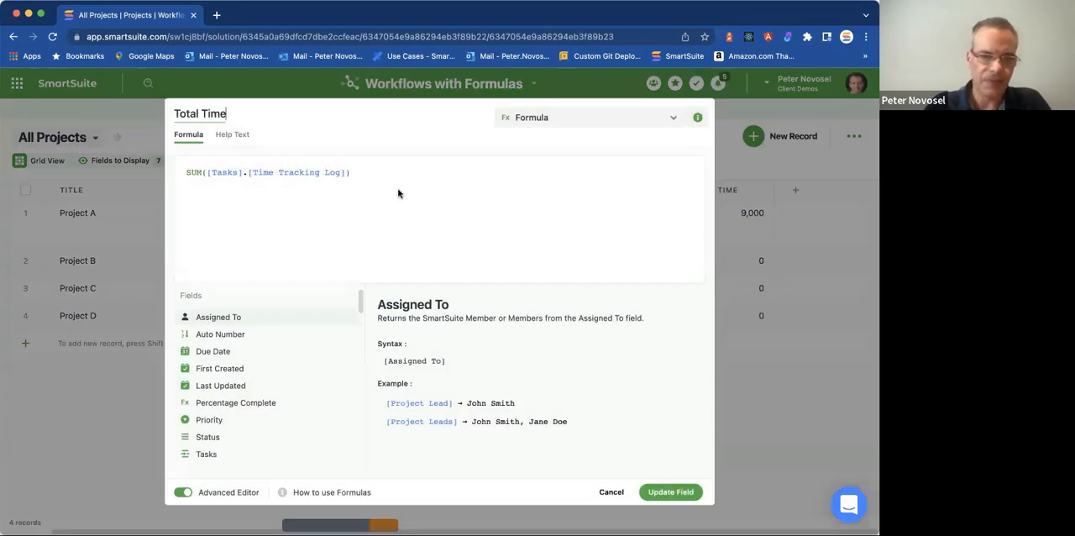
{"action": "left_click", "coordinate": [393, 176]}
{"action": "type", "text": "/ "}
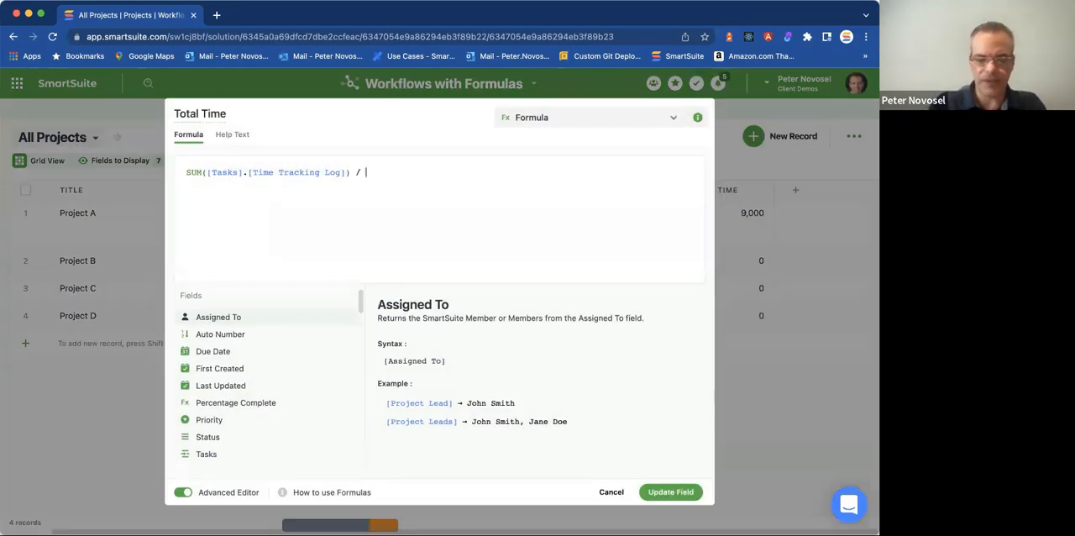
{"action": "type", "text": "3600"}
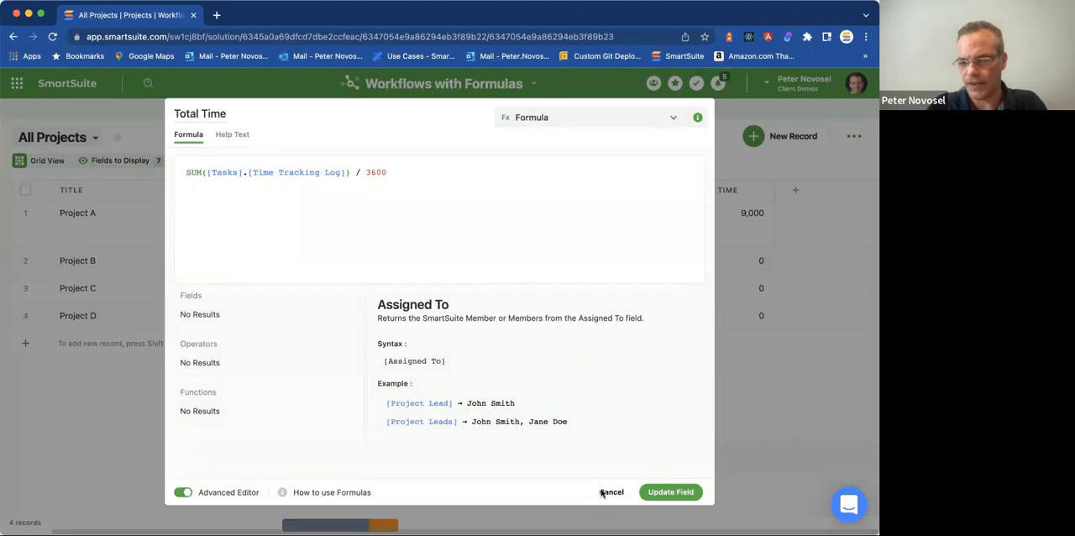
{"action": "left_click", "coordinate": [679, 494]}
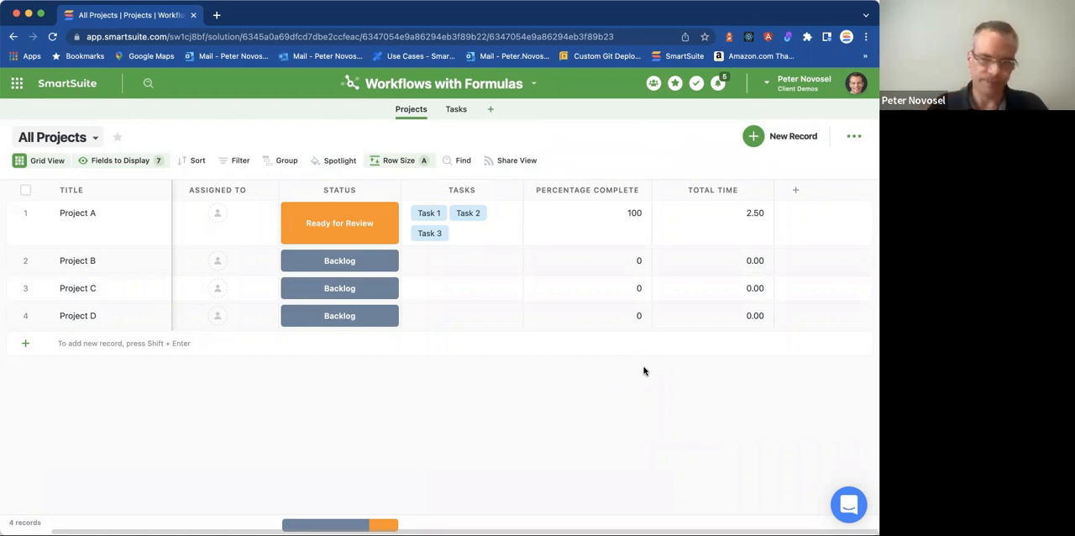
{"action": "left_click_drag", "start_coordinate": [773, 189], "coordinate": [758, 199]}
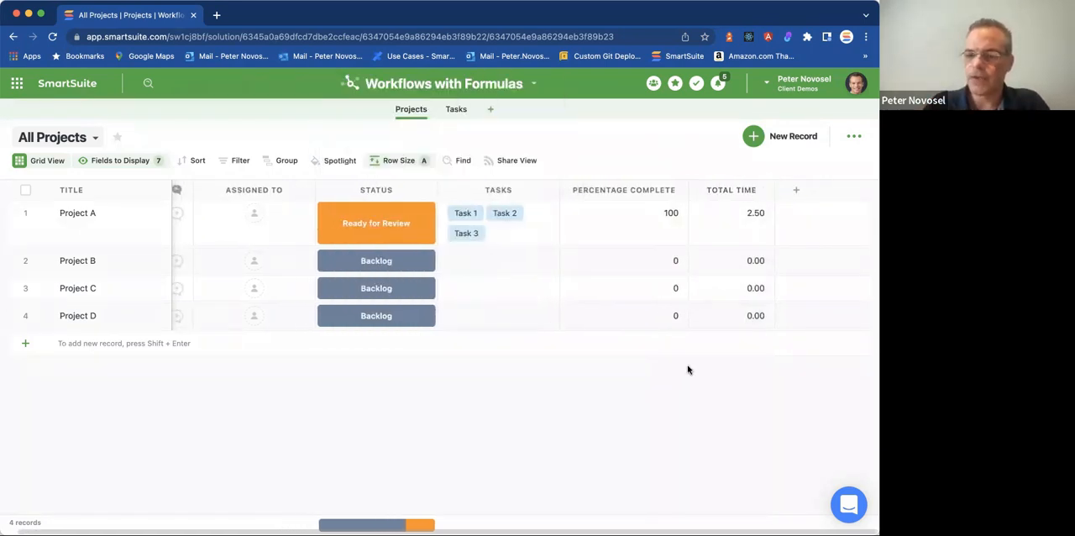
{"action": "left_click", "coordinate": [695, 220]}
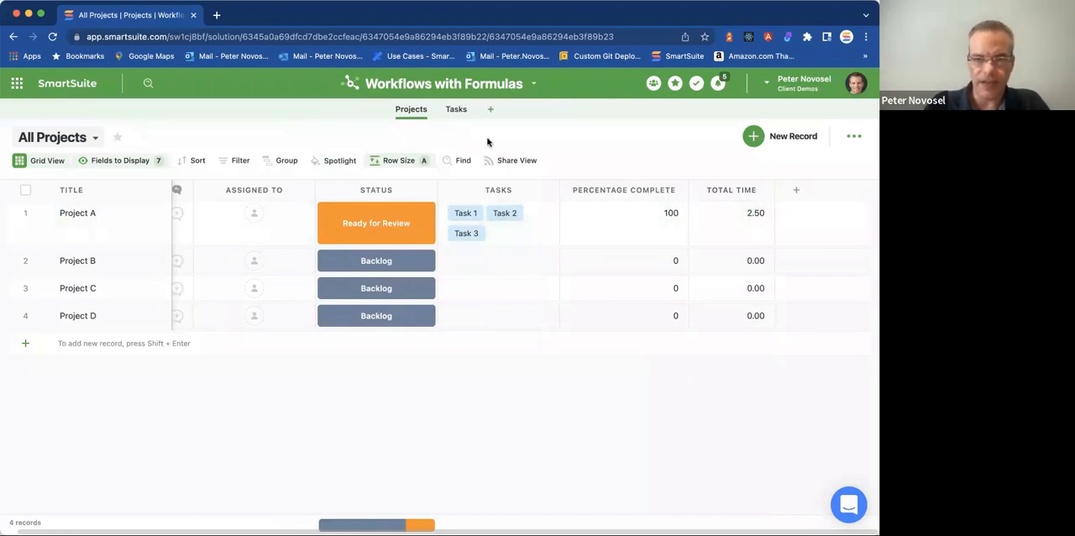
Log a 5h duration for today in Task 2's Time Tracking Log in the Tasks app.
{"action": "left_click", "coordinate": [456, 110]}
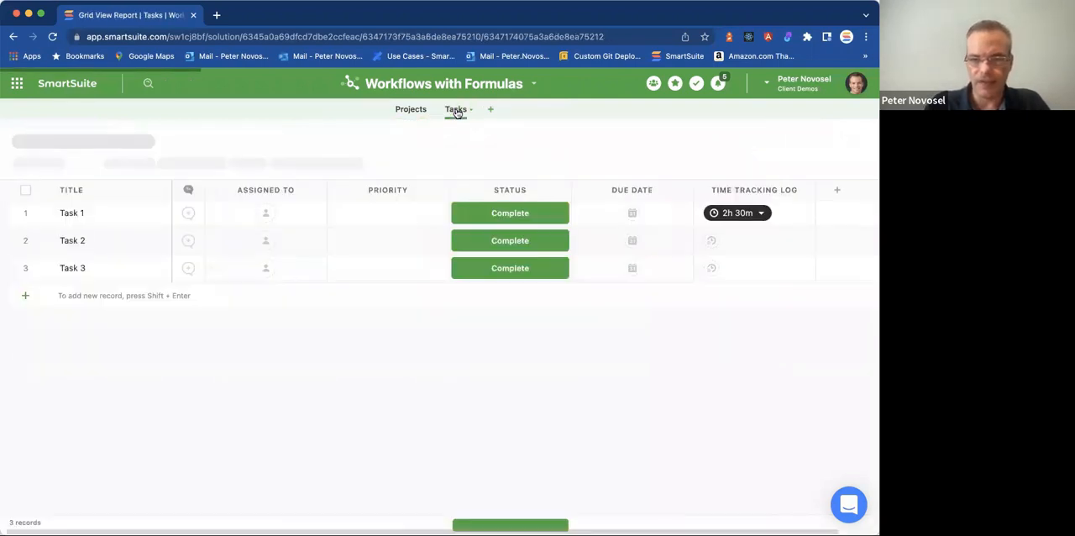
{"action": "left_click", "coordinate": [741, 243]}
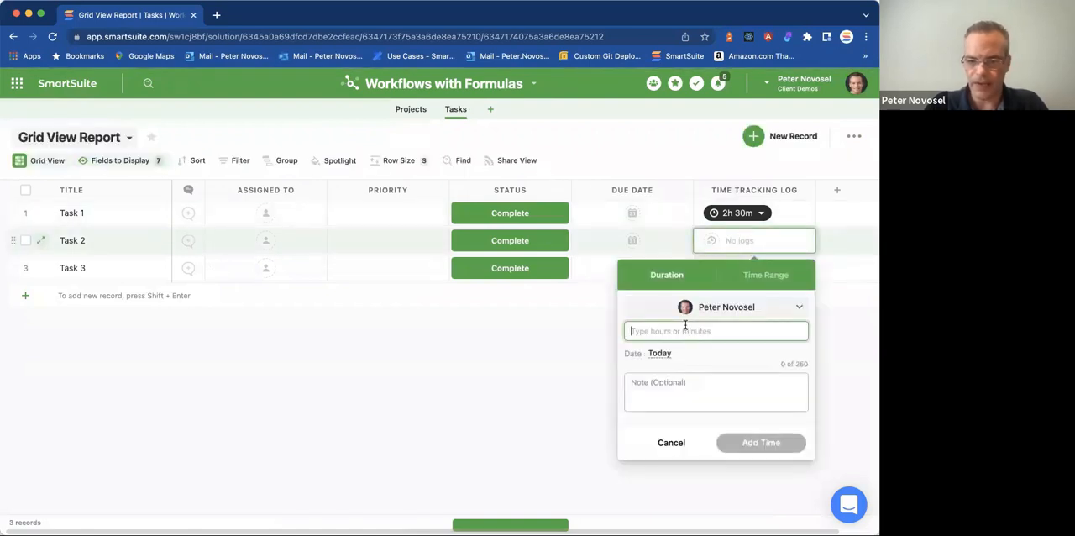
{"action": "left_click", "coordinate": [685, 329]}
{"action": "type", "text": "5"}
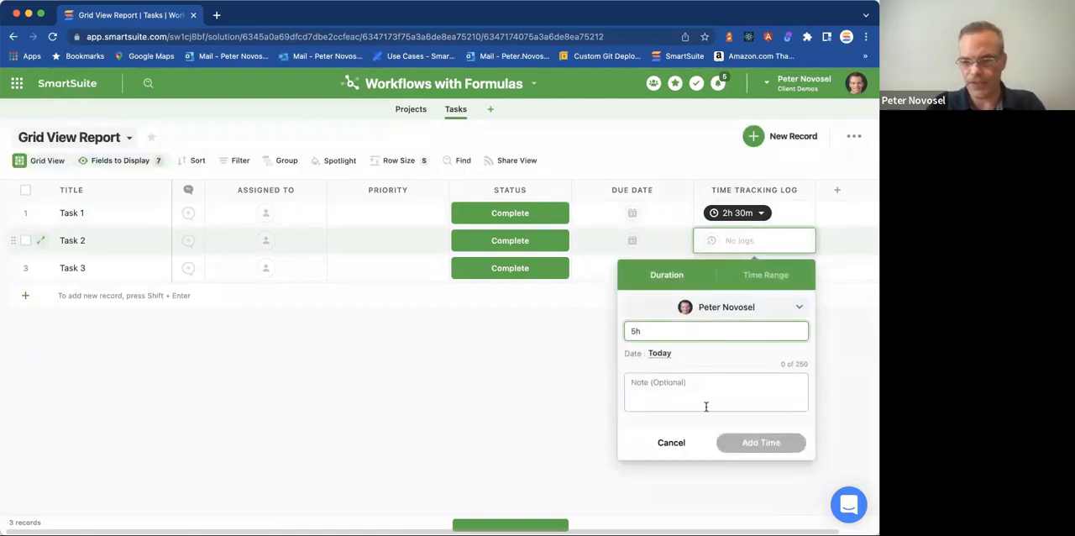
{"action": "type", "text": "h"}
{"action": "left_click", "coordinate": [757, 440]}
Log a 3h duration for today in Task 3's Time Tracking Log.
{"action": "left_click", "coordinate": [720, 272]}
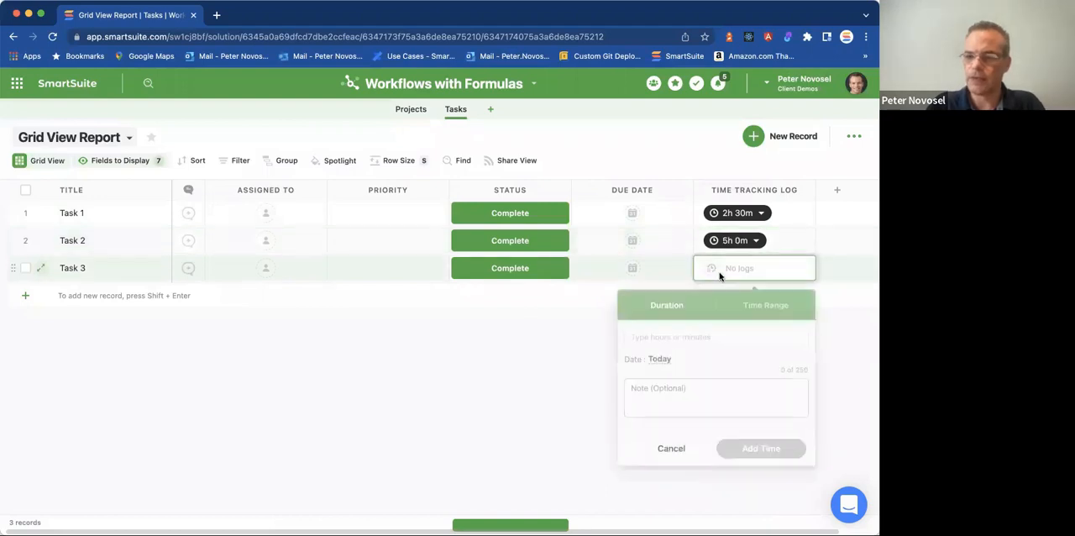
{"action": "left_click", "coordinate": [697, 358]}
{"action": "type", "text": "3h"}
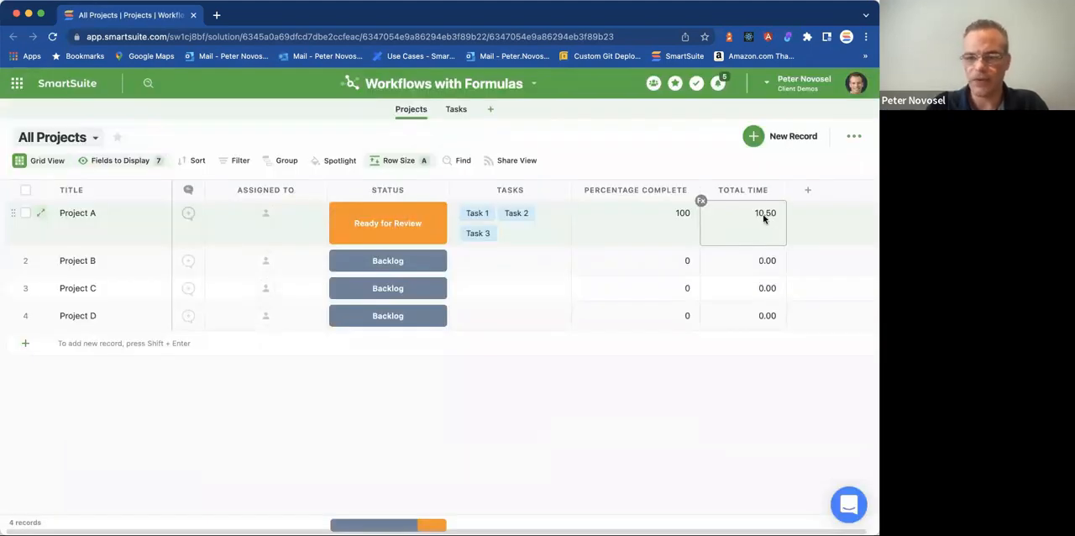
Narrow the Percentage Complete column in Projects and remove the Assigned To field from the grid's display.
{"action": "left_click_drag", "start_coordinate": [700, 190], "coordinate": [681, 189]}
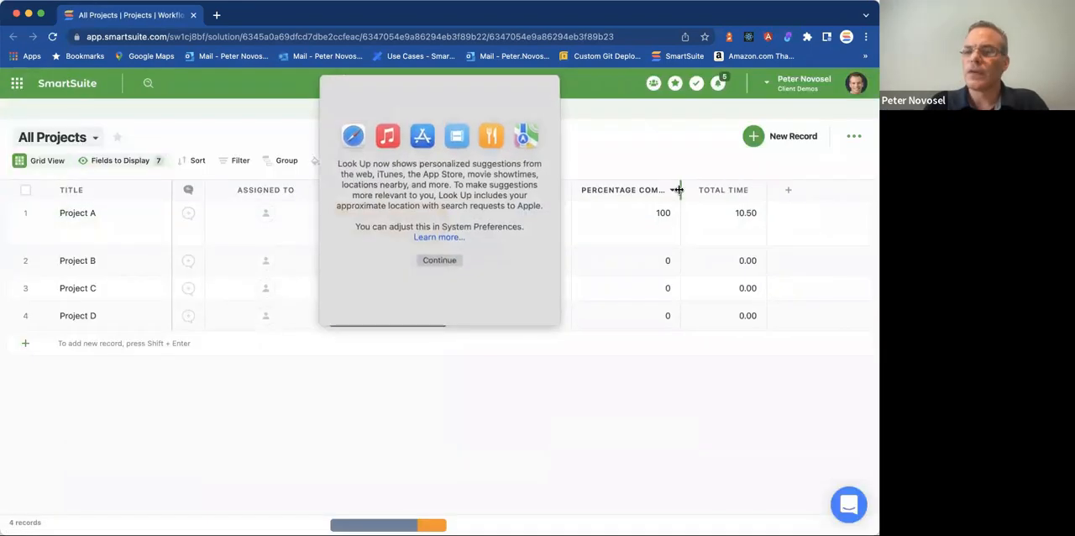
{"action": "left_click", "coordinate": [642, 144]}
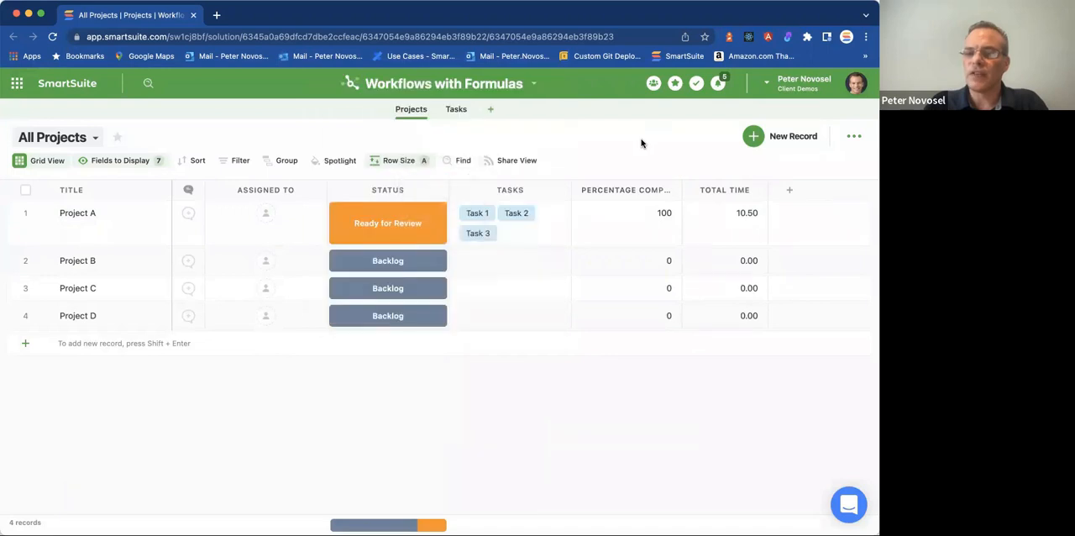
{"action": "left_click", "coordinate": [790, 193]}
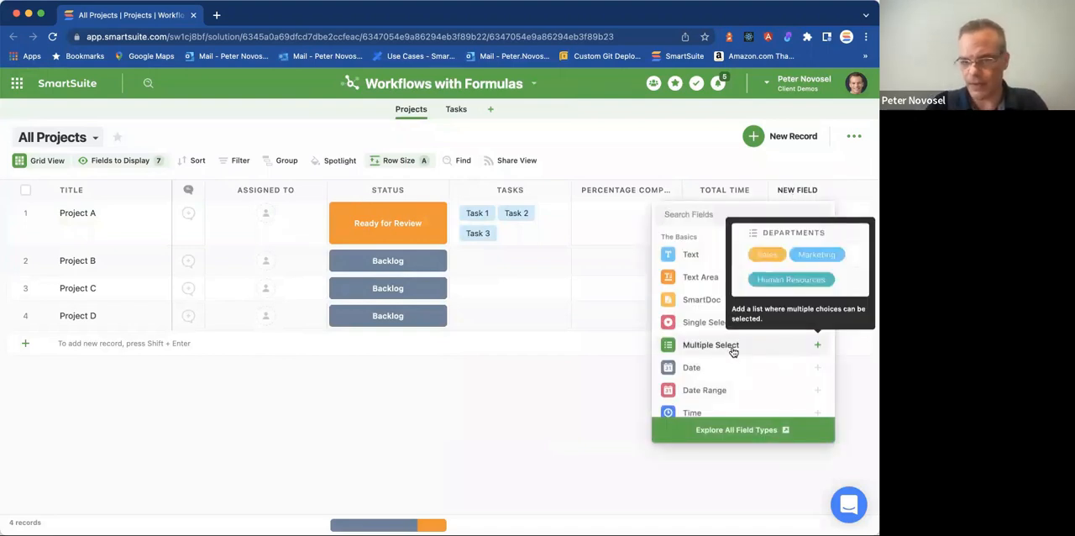
{"action": "left_click", "coordinate": [316, 191]}
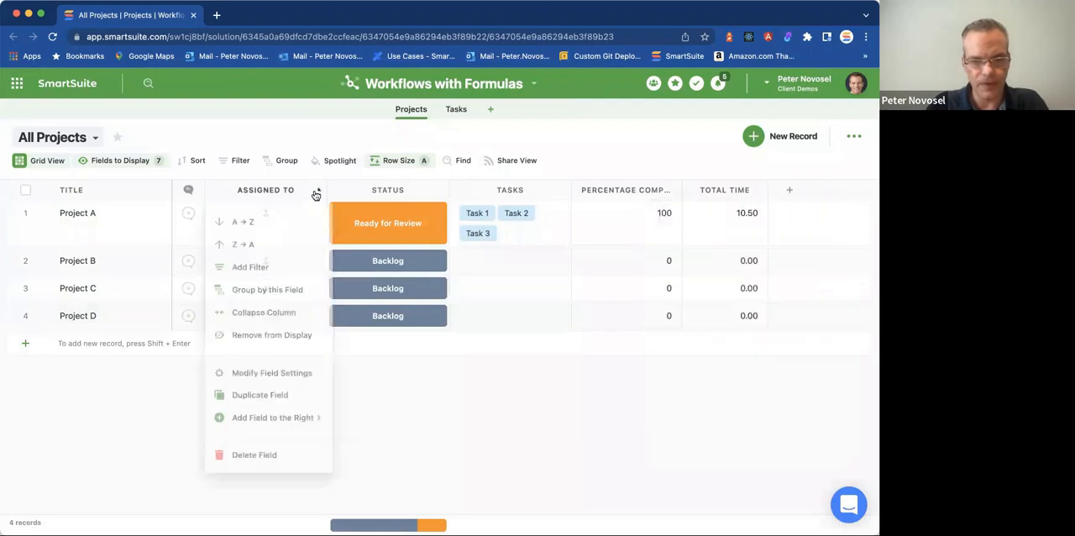
{"action": "left_click", "coordinate": [277, 334]}
Add a Number field named "Budgeted Hours" to the Projects grid.
{"action": "left_click", "coordinate": [666, 190]}
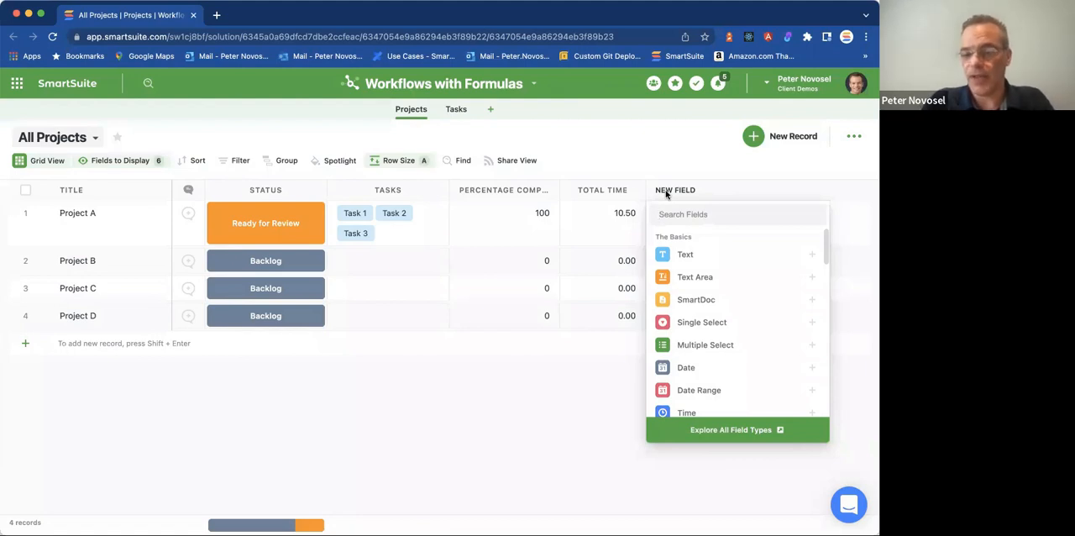
{"action": "scroll", "coordinate": [705, 328], "scroll_direction": "down", "scroll_amount": 3}
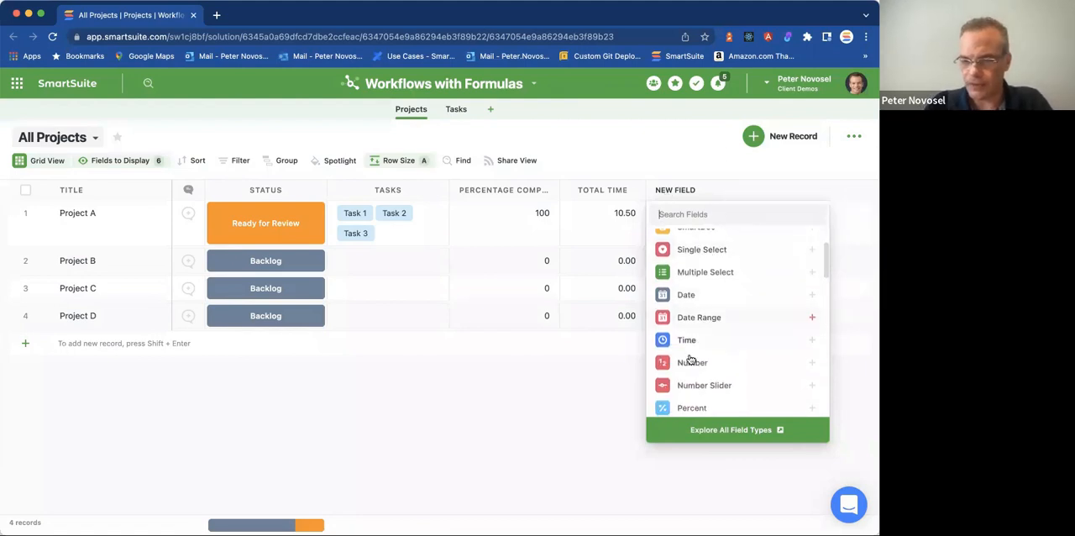
{"action": "left_click", "coordinate": [691, 361]}
{"action": "double_click", "coordinate": [603, 212]}
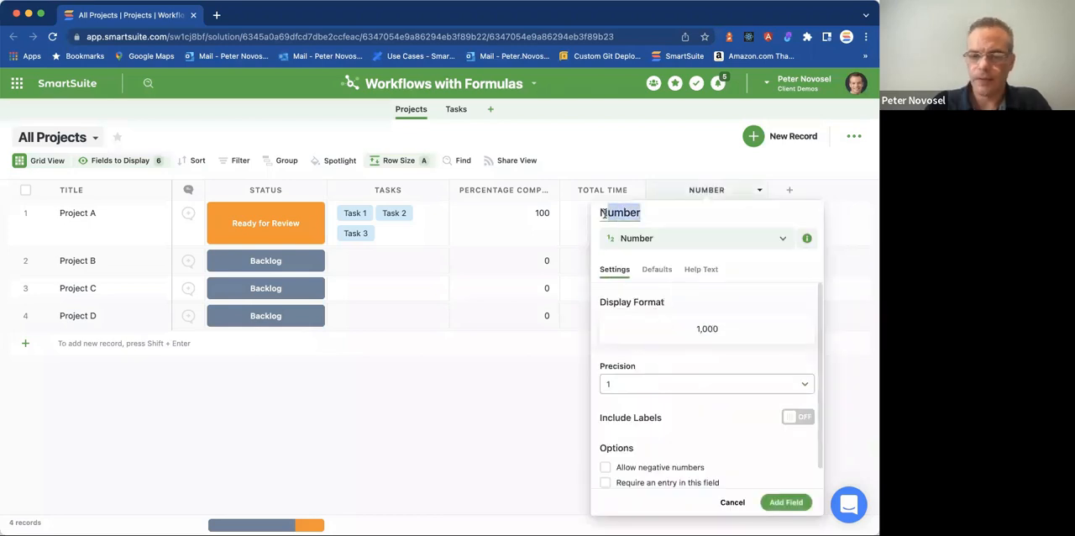
{"action": "type", "text": "Budgeted Hours"}
{"action": "key", "text": "Return"}
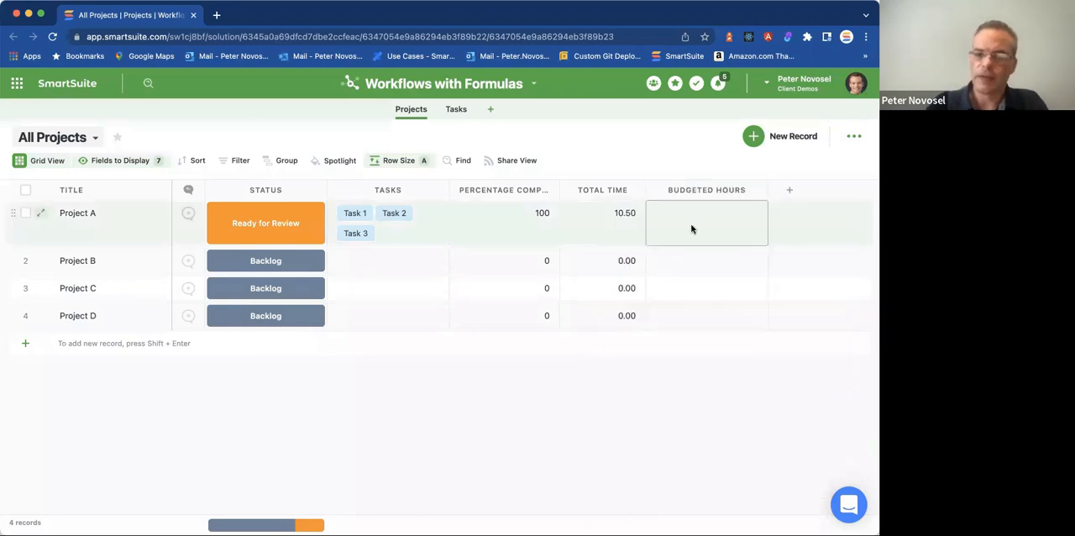
Set Project A's Budgeted Hours to 12 and narrow the Budgeted Hours column slightly.
{"action": "left_click", "coordinate": [691, 228]}
{"action": "left_click", "coordinate": [691, 224]}
{"action": "type", "text": "12"}
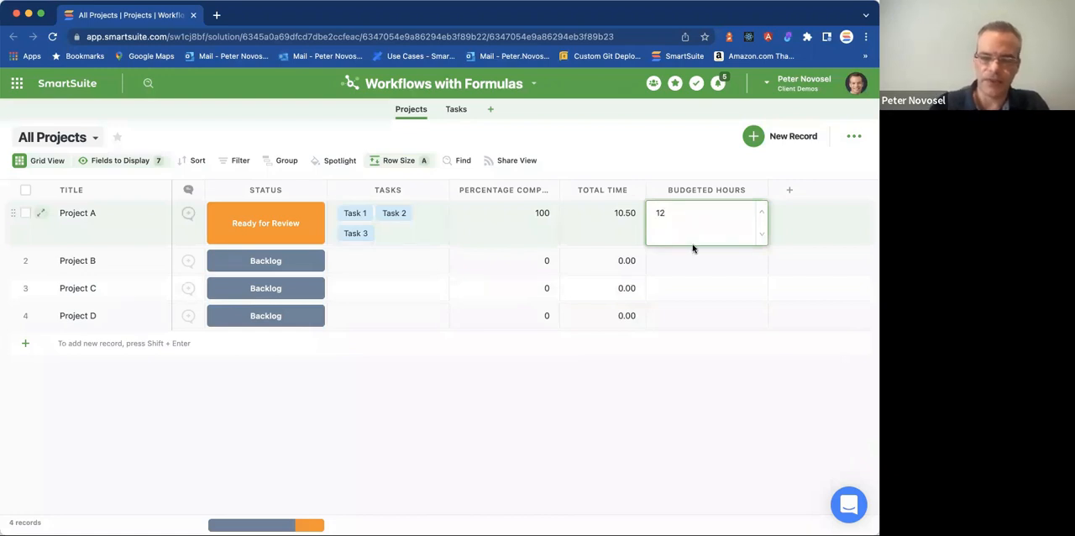
{"action": "left_click", "coordinate": [712, 374]}
{"action": "left_click_drag", "start_coordinate": [768, 190], "coordinate": [741, 189]}
Start a new Formula field named "Budget Status" in Projects and switch it to the Advanced Editor.
{"action": "left_click", "coordinate": [762, 190]}
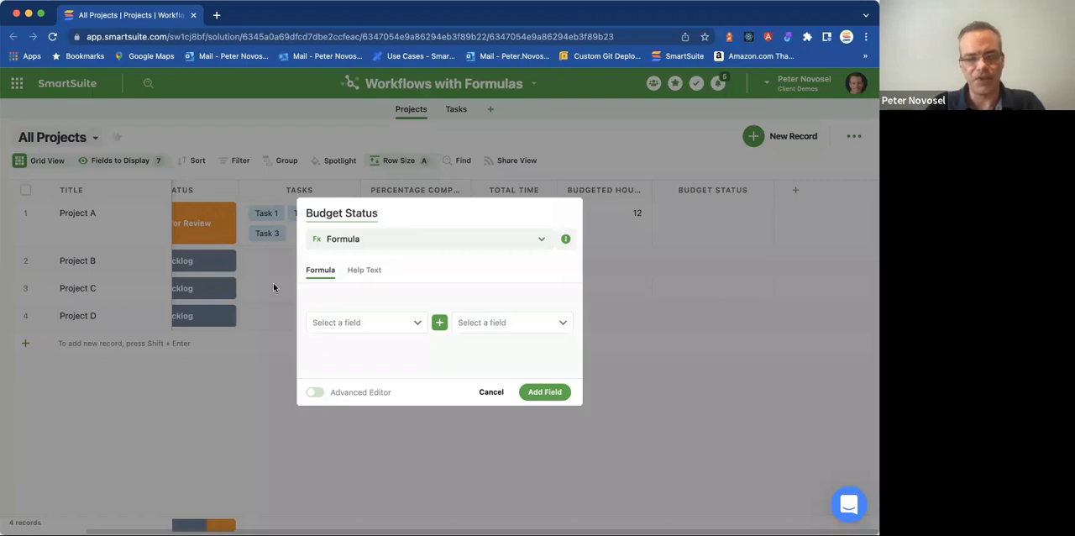
{"action": "left_click", "coordinate": [315, 392]}
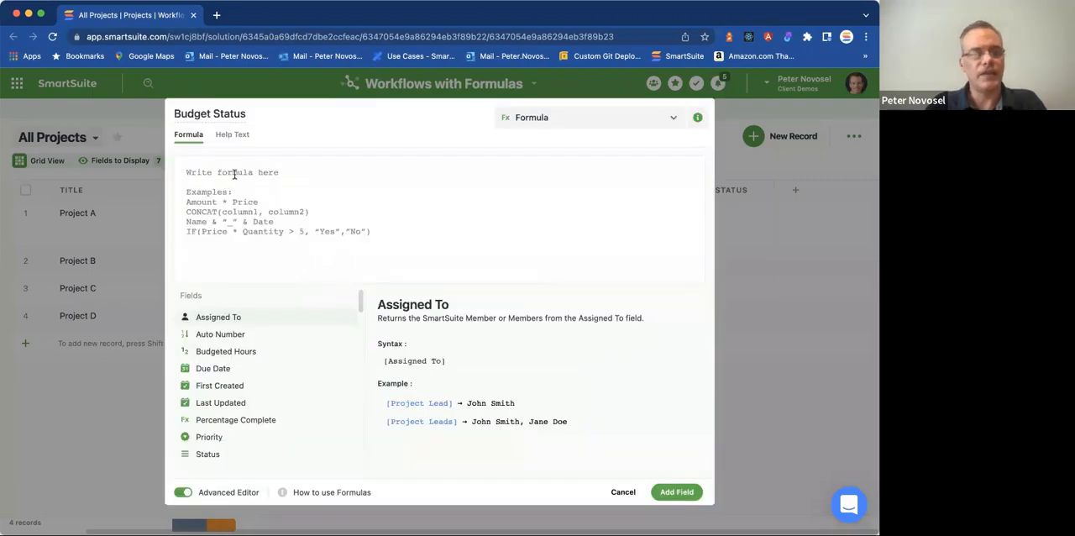
{"action": "scroll", "coordinate": [262, 393], "scroll_direction": "down", "scroll_amount": 5}
{"action": "scroll", "coordinate": [262, 397], "scroll_direction": "down", "scroll_amount": 1}
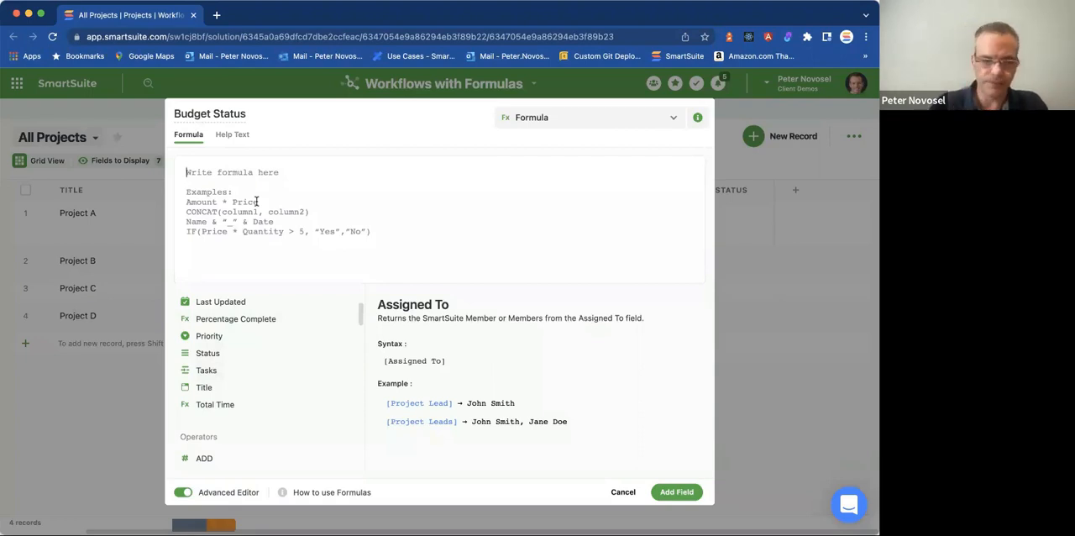
Begin the Budget Status formula with an IF( ) whose closing parenthesis sits on its own line, with an indented line between.
{"action": "type", "text": "IF("}
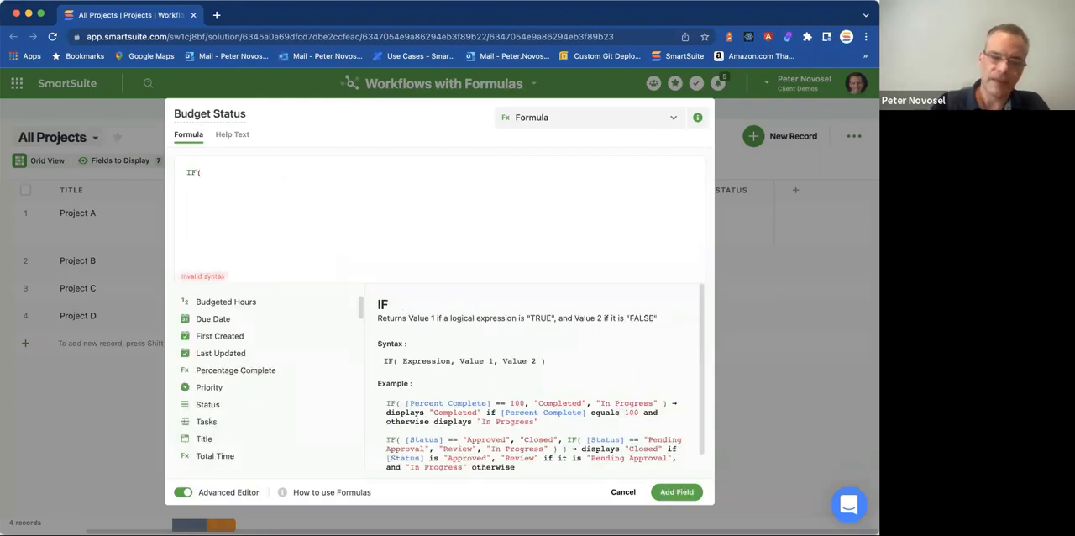
{"action": "key", "text": "Return"}
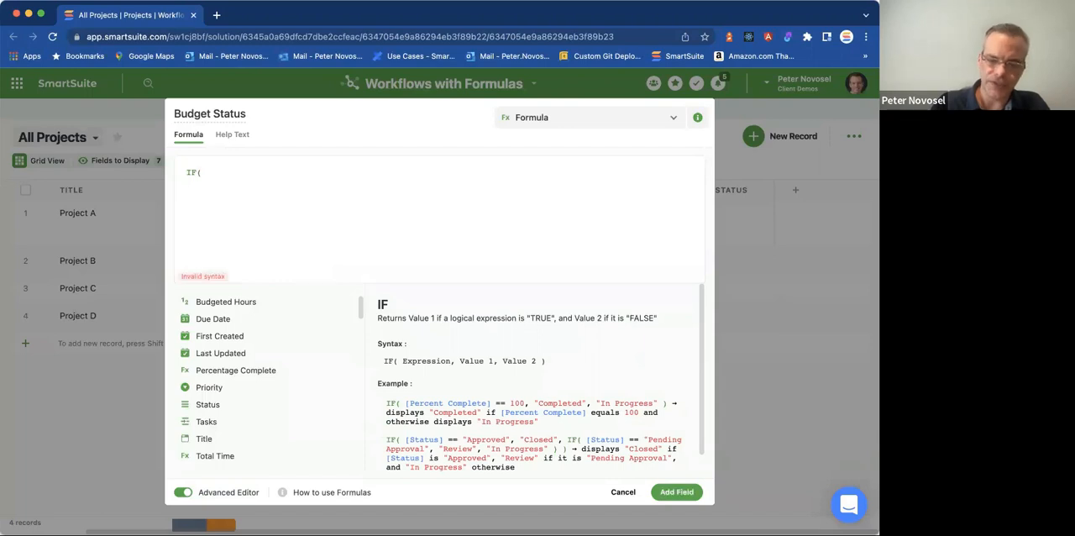
{"action": "key", "text": "BackSpace"}
{"action": "type", "text": ")"}
{"action": "left_click", "coordinate": [241, 180]}
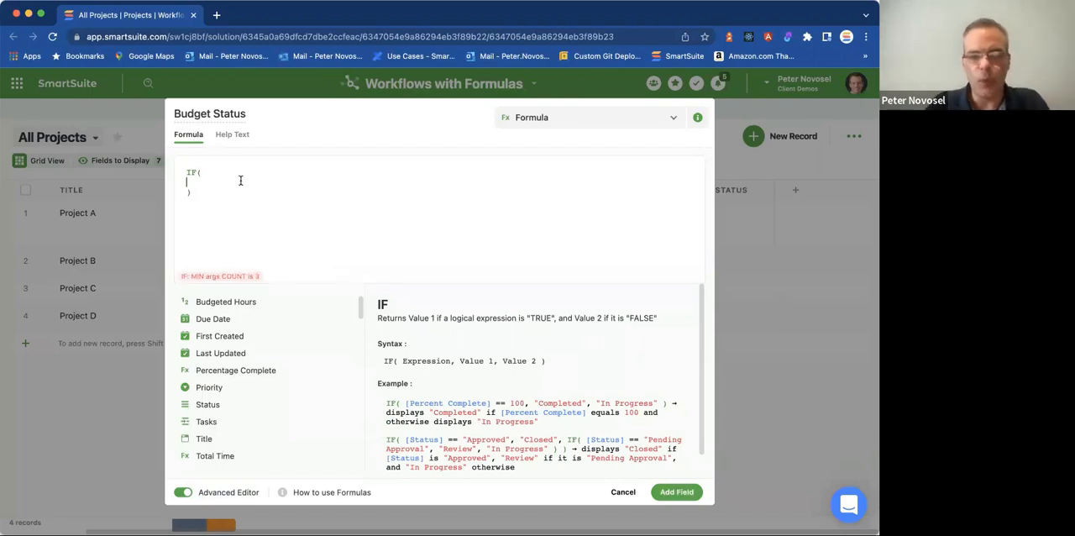
{"action": "left_click", "coordinate": [220, 172]}
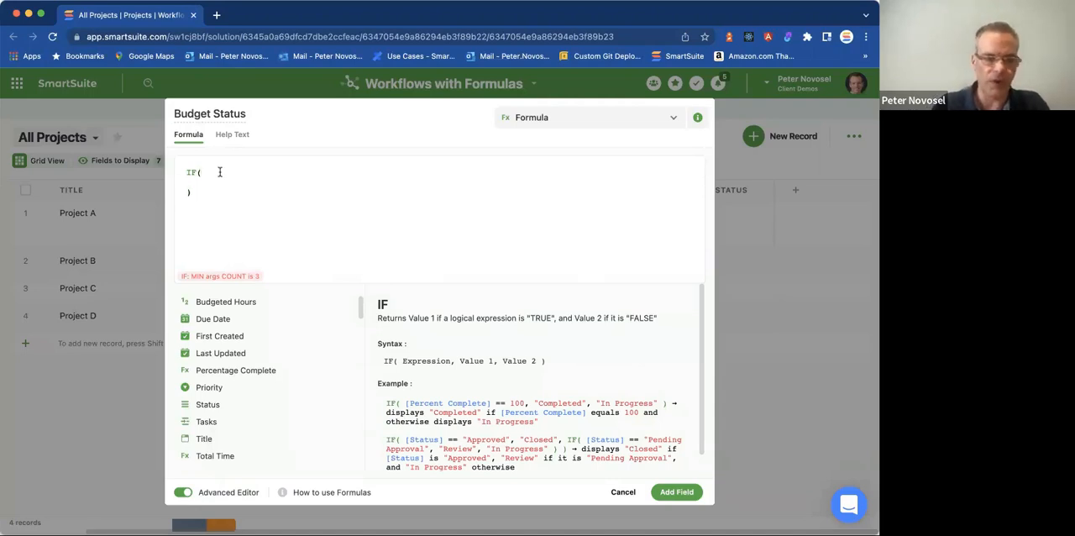
{"action": "key", "text": "Down"}
{"action": "key", "text": "Down"}
{"action": "key", "text": "Left"}
{"action": "key", "text": "Left"}
{"action": "key", "text": "Down"}
{"action": "key", "text": "Up"}
{"action": "key", "text": "Right"}
{"action": "key", "text": "Right"}
{"action": "key", "text": "Left"}
{"action": "key", "text": "Left"}
{"action": "key", "text": "Right"}
{"action": "key", "text": "Left"}
{"action": "key", "text": "Tab"}
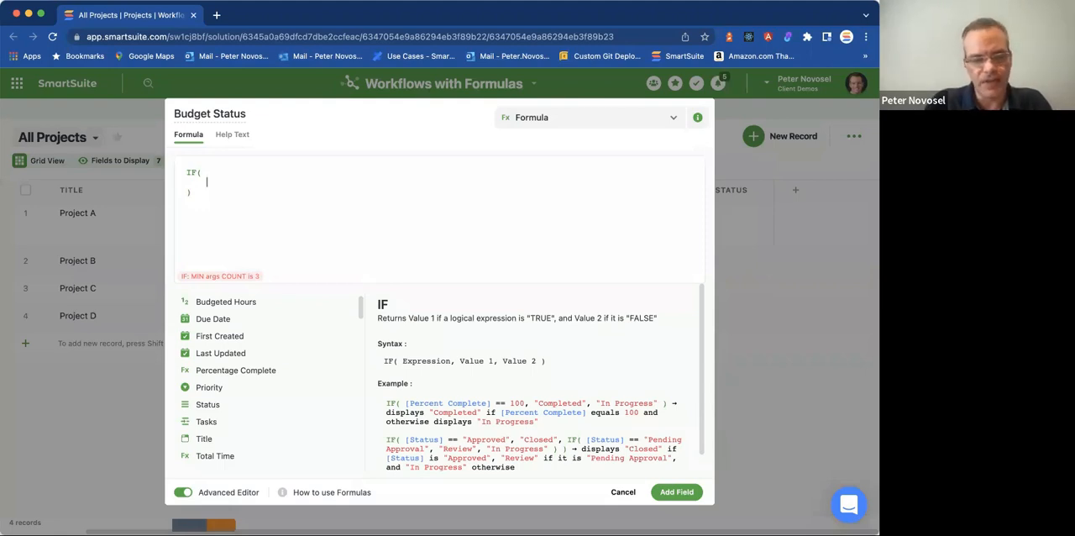
Inside the IF, enter the condition [Total Time] > [Budgeted Hours] with the result "Over budget", followed by a comma and a new line.
{"action": "left_click", "coordinate": [215, 456]}
{"action": "type", "text": "> [Bud"}
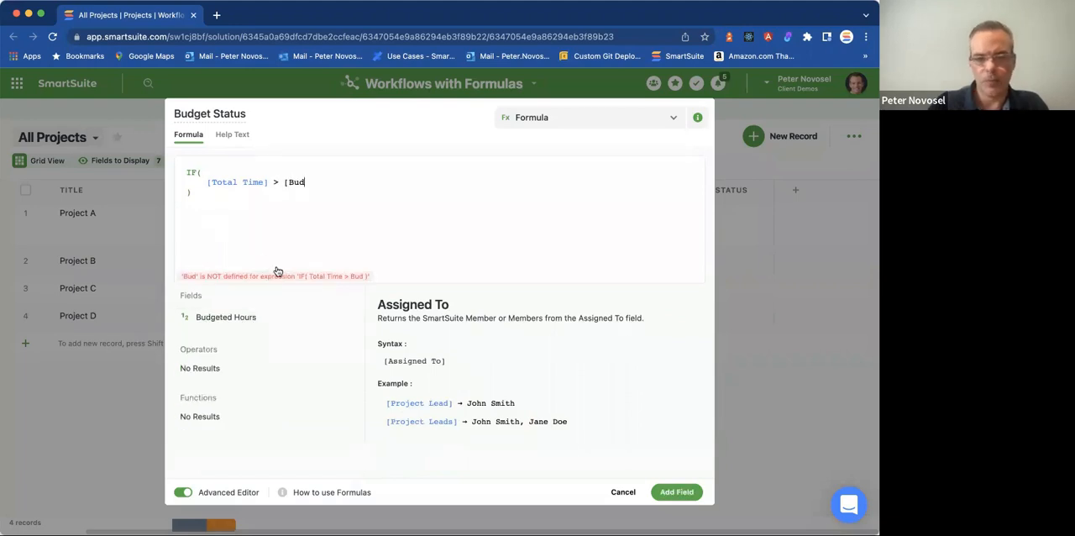
{"action": "left_click", "coordinate": [346, 318]}
{"action": "type", "text": ", \"Over budget\""}
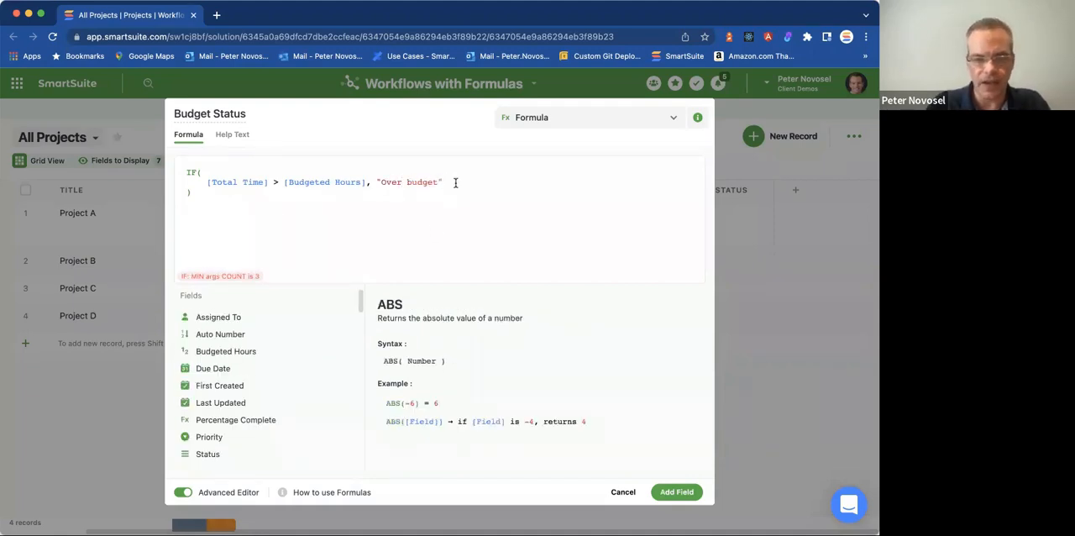
{"action": "type", "text": ","}
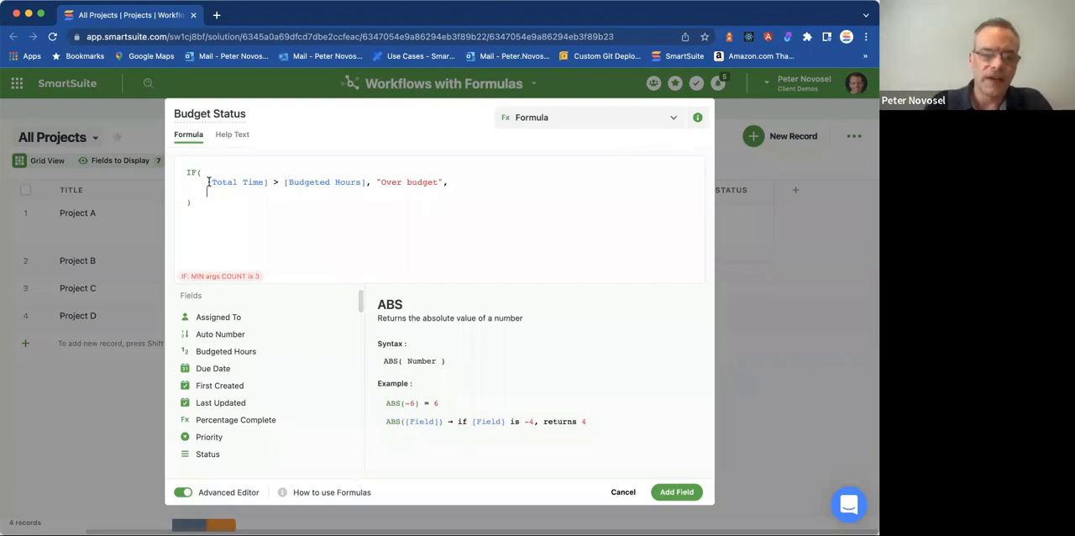
{"action": "left_click_drag", "start_coordinate": [207, 181], "coordinate": [366, 183]}
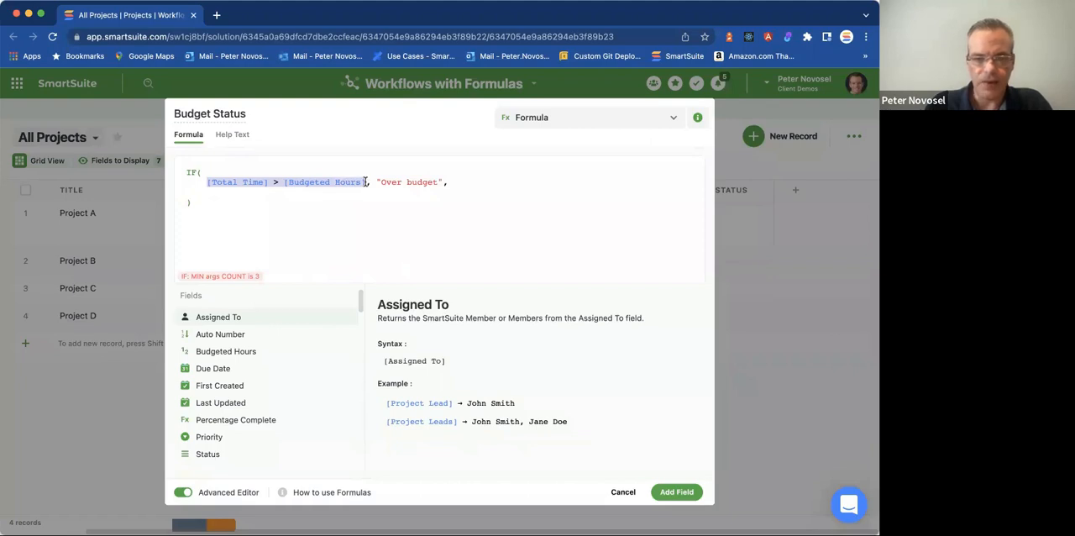
{"action": "left_click", "coordinate": [234, 182]}
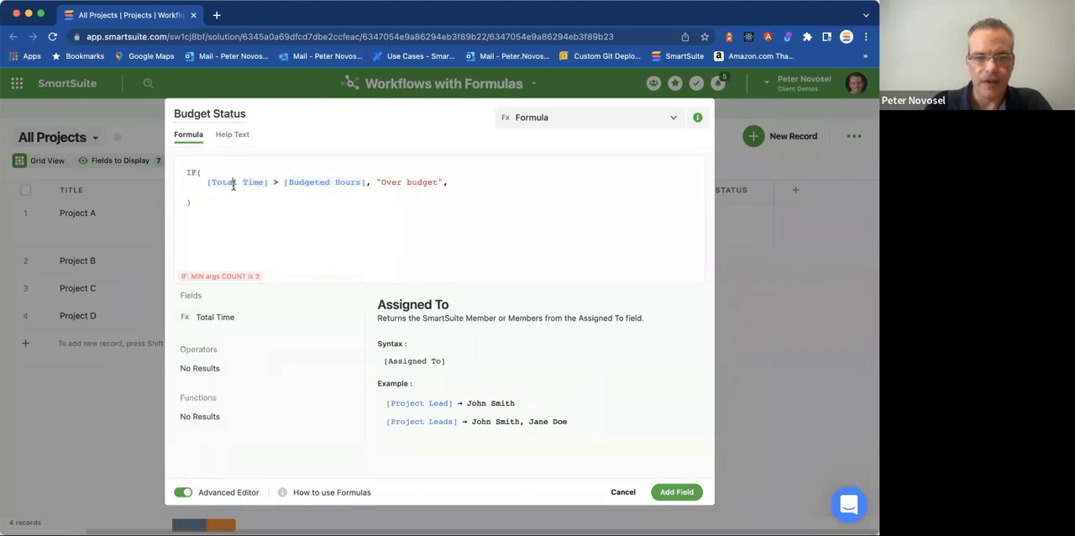
{"action": "left_click", "coordinate": [366, 182]}
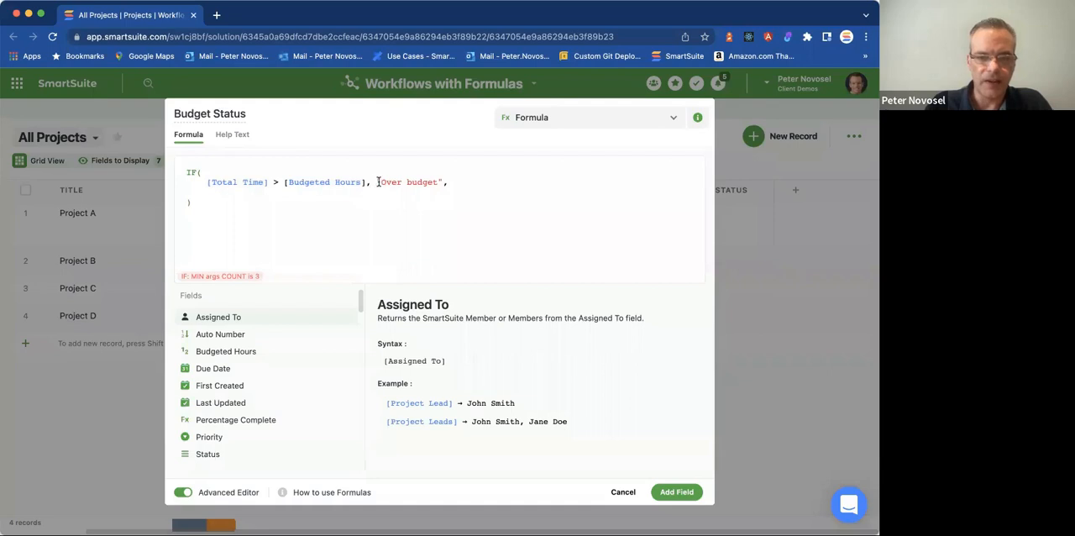
{"action": "left_click_drag", "start_coordinate": [376, 181], "coordinate": [442, 181]}
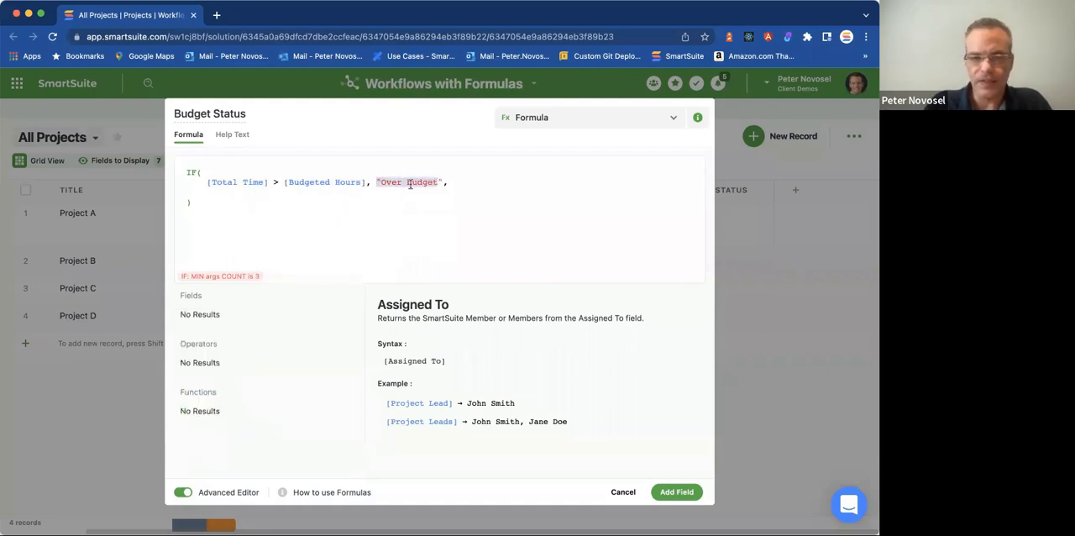
Nest a second IF( ) below the "Over budget" line, spread over separate lines with an indented line inside.
{"action": "left_click", "coordinate": [257, 195]}
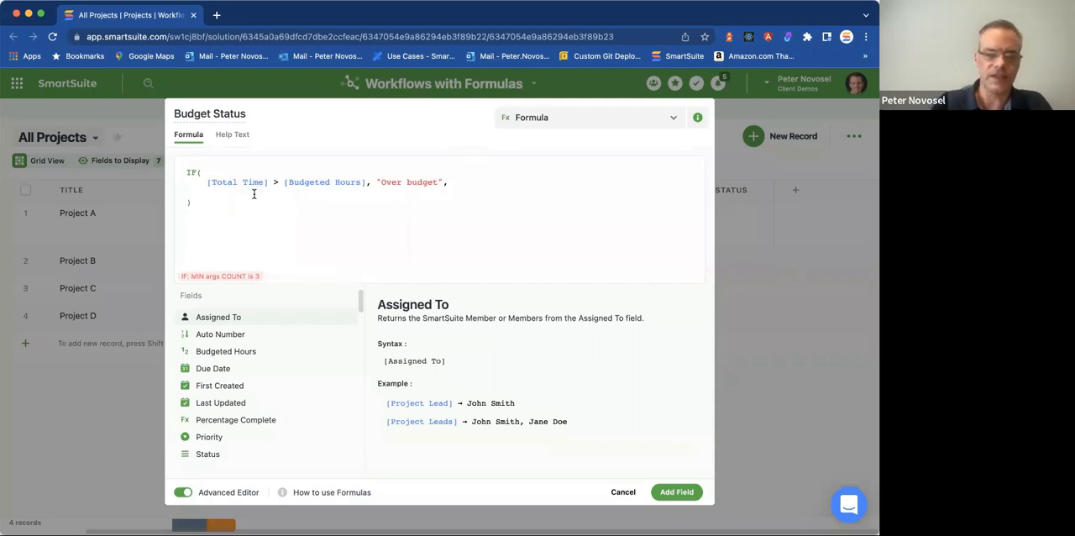
{"action": "type", "text": "IF("}
{"action": "key", "text": "Return"}
{"action": "type", "text": ")"}
{"action": "key", "text": "Up"}
{"action": "key", "text": "Right"}
{"action": "key", "text": "Right"}
{"action": "key", "text": "Return"}
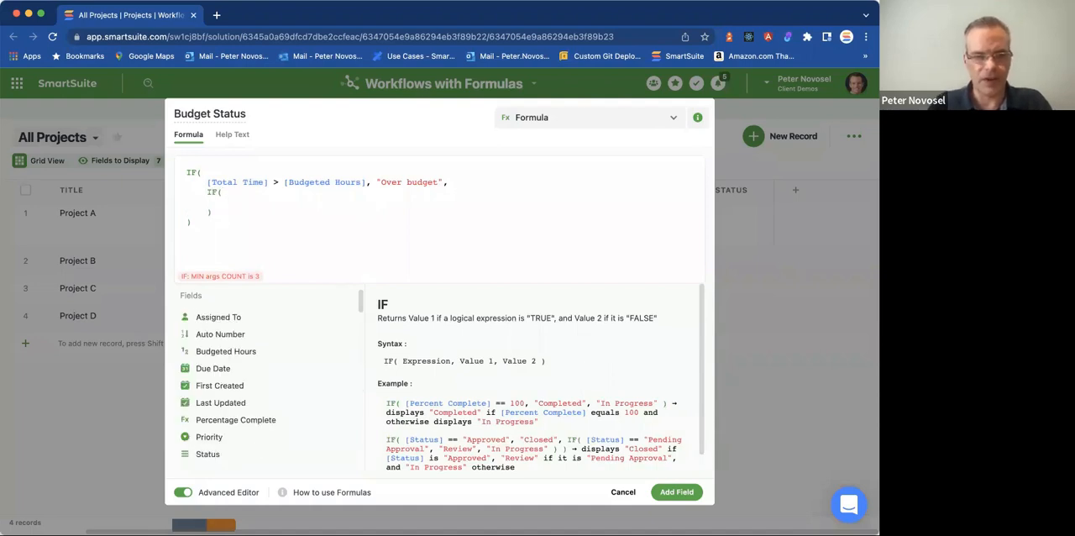
In the nested IF, enter the condition [Total Time] == [Budgeted Hours] with the result "On Budget", followed by a comma.
{"action": "type", "text": "["}
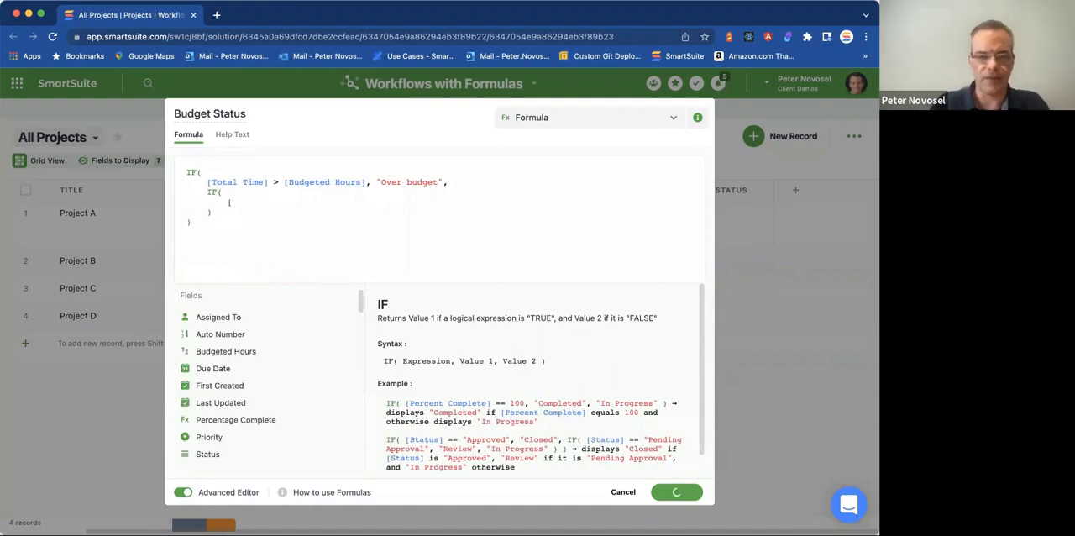
{"action": "type", "text": "Total Time] =="}
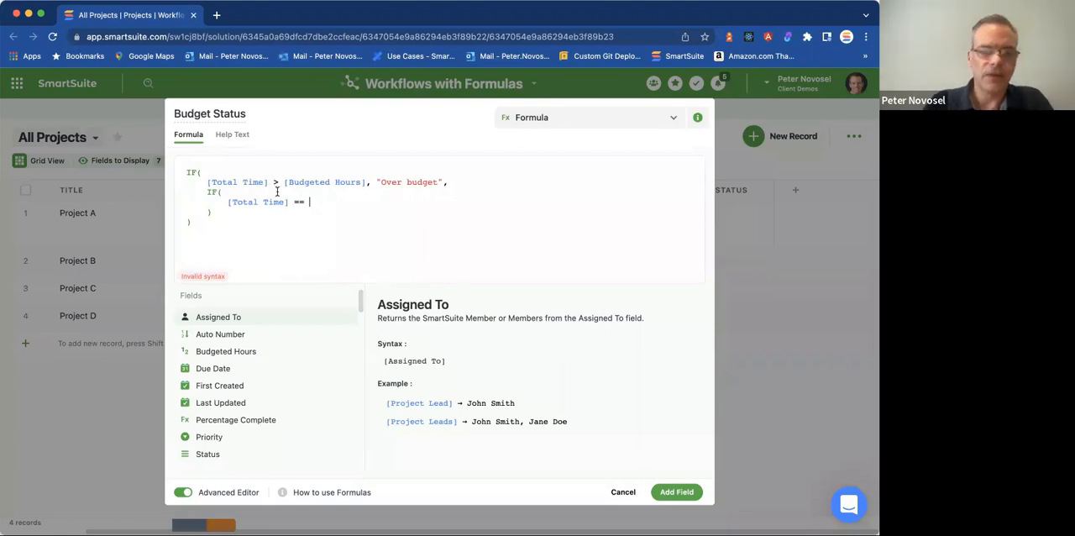
{"action": "type", "text": "[Budg"}
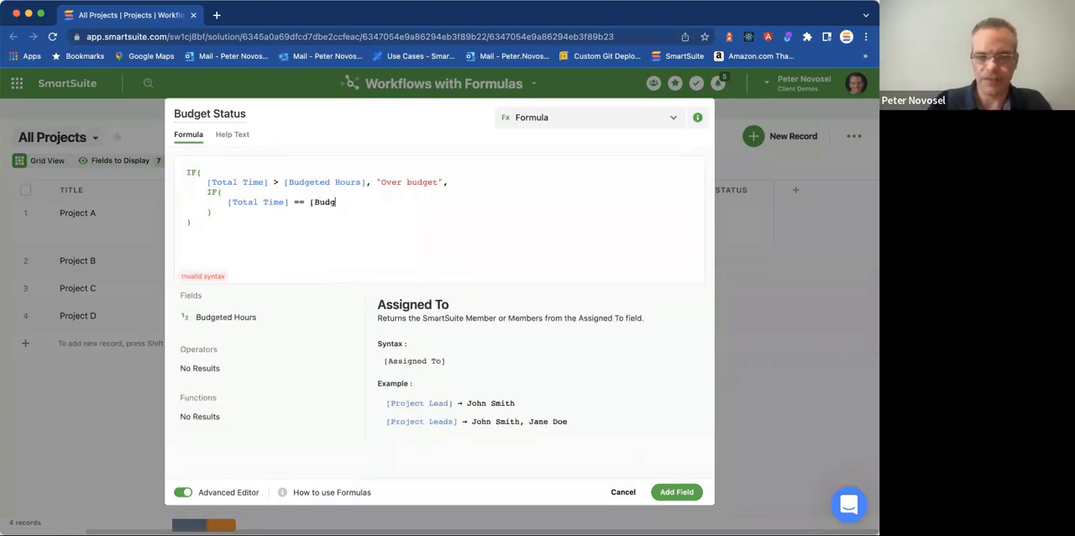
{"action": "type", "text": "eted Hours], \"On Budget\","}
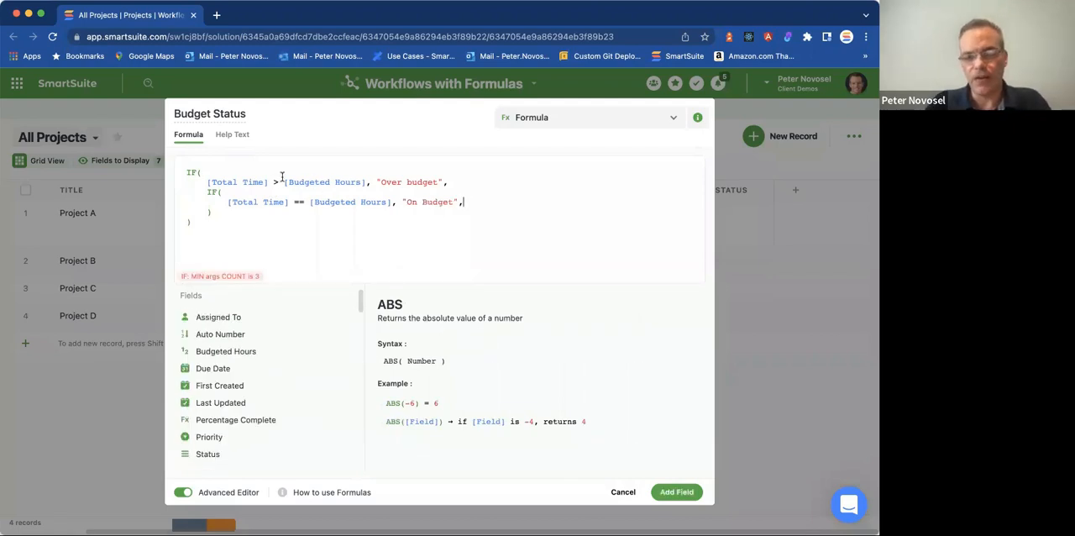
Finish the formula with "Under Budget" as the fallback and "Over Budget" as the first result, and add the field.
{"action": "key", "text": "Return"}
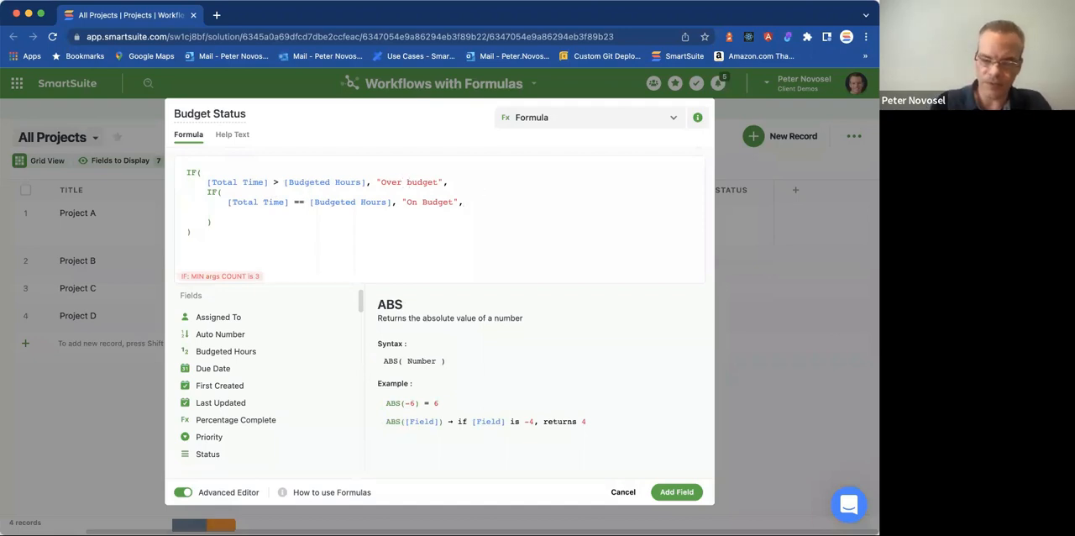
{"action": "type", "text": "\"Under Budget\""}
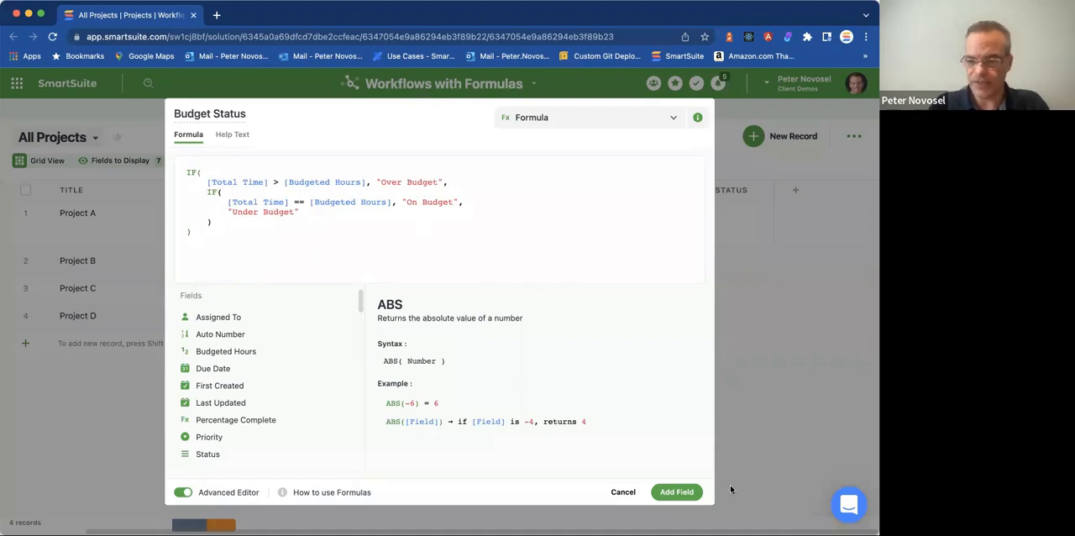
{"action": "left_click", "coordinate": [700, 493]}
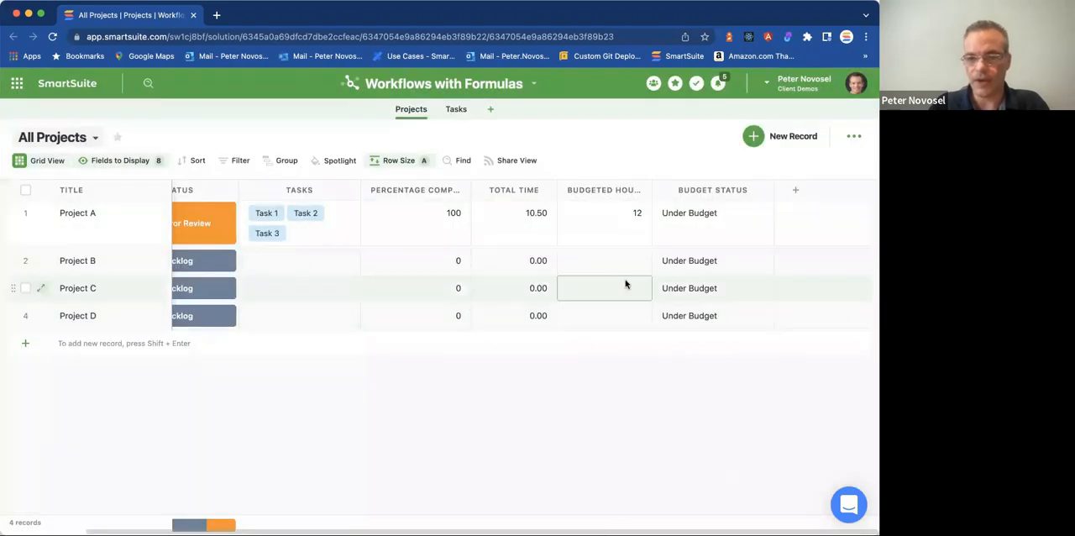
Log an additional 5h duration for today in Task 3's Time Tracking Log, and check Project A's Budget Status in Projects.
{"action": "left_click", "coordinate": [455, 110]}
{"action": "left_click", "coordinate": [728, 267]}
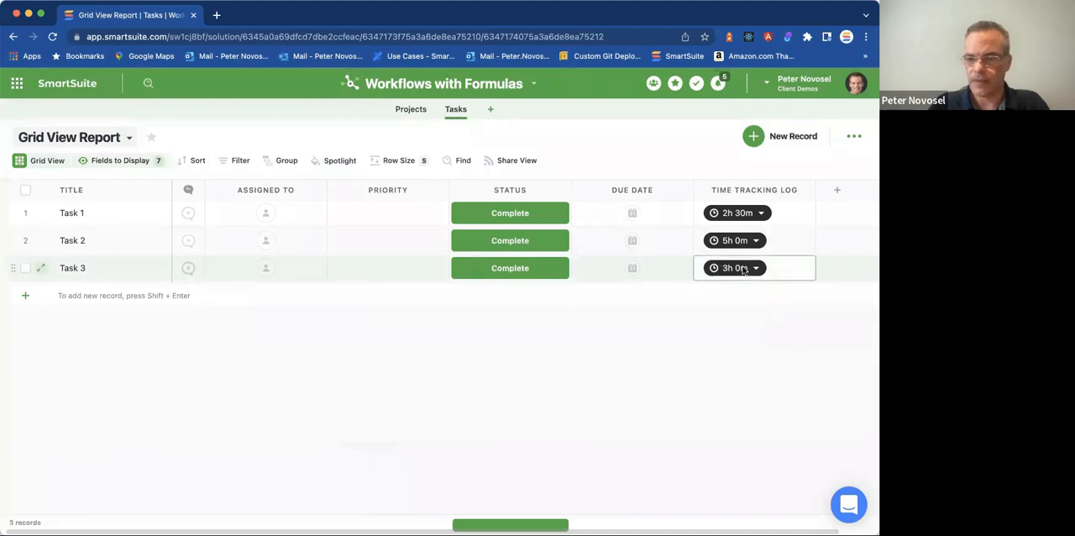
{"action": "left_click", "coordinate": [722, 356]}
{"action": "type", "text": "5h"}
{"action": "left_click", "coordinate": [753, 453]}
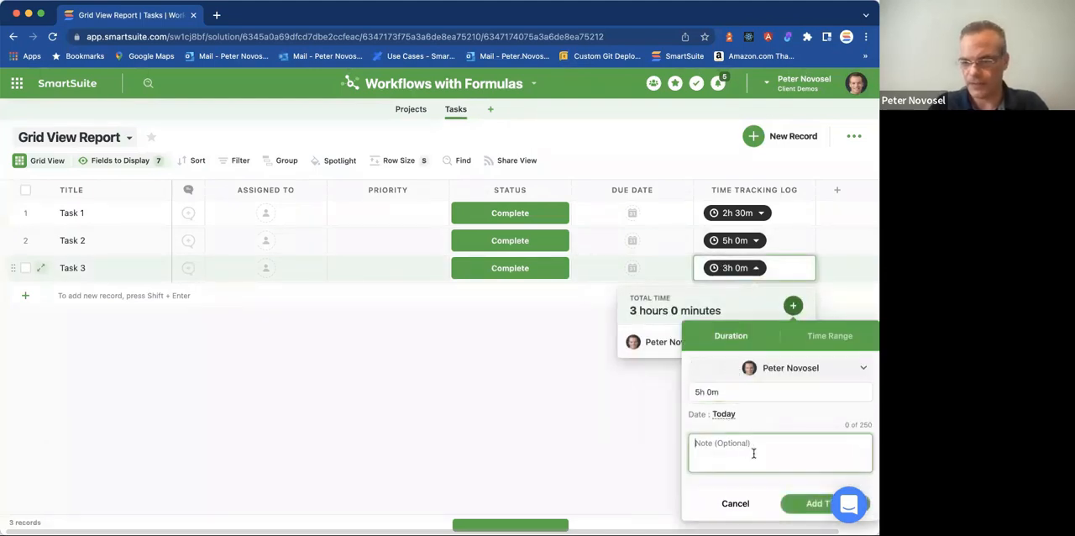
{"action": "left_click", "coordinate": [811, 503]}
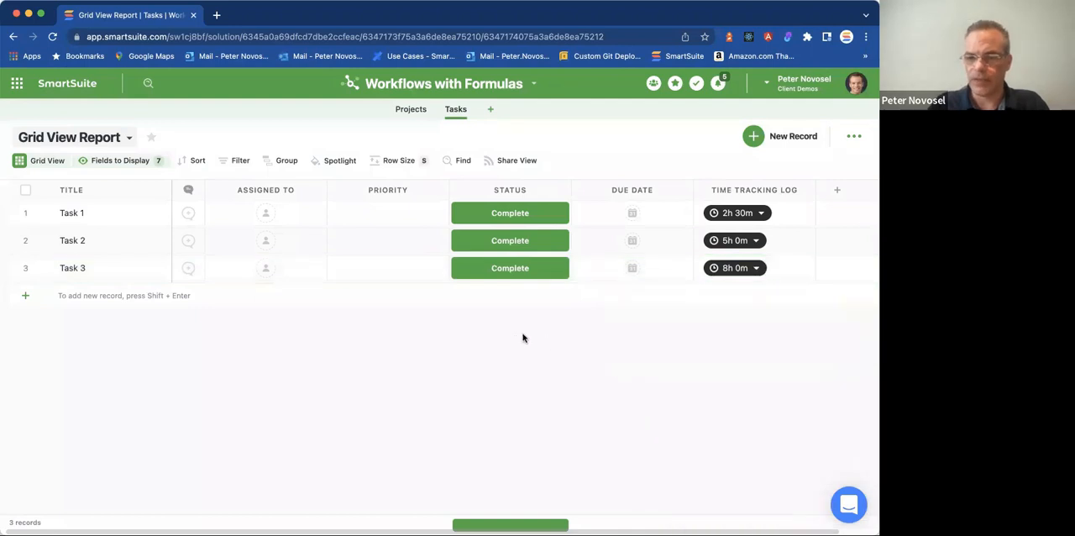
{"action": "left_click", "coordinate": [411, 109]}
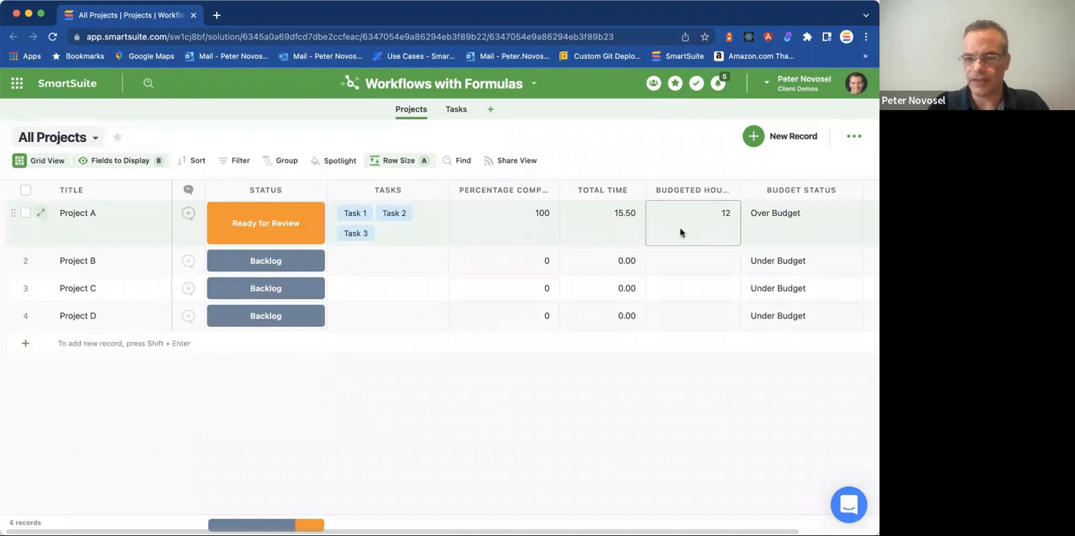
Add a new record titled "Task 4" to the Tasks grid.
{"action": "left_click", "coordinate": [456, 110]}
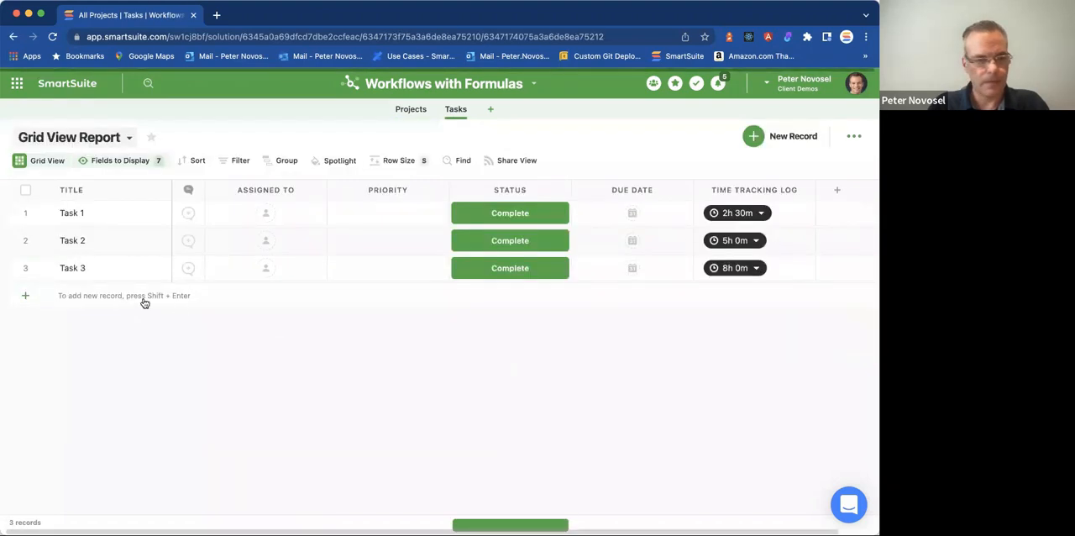
{"action": "left_click", "coordinate": [85, 295]}
{"action": "type", "text": "T"}
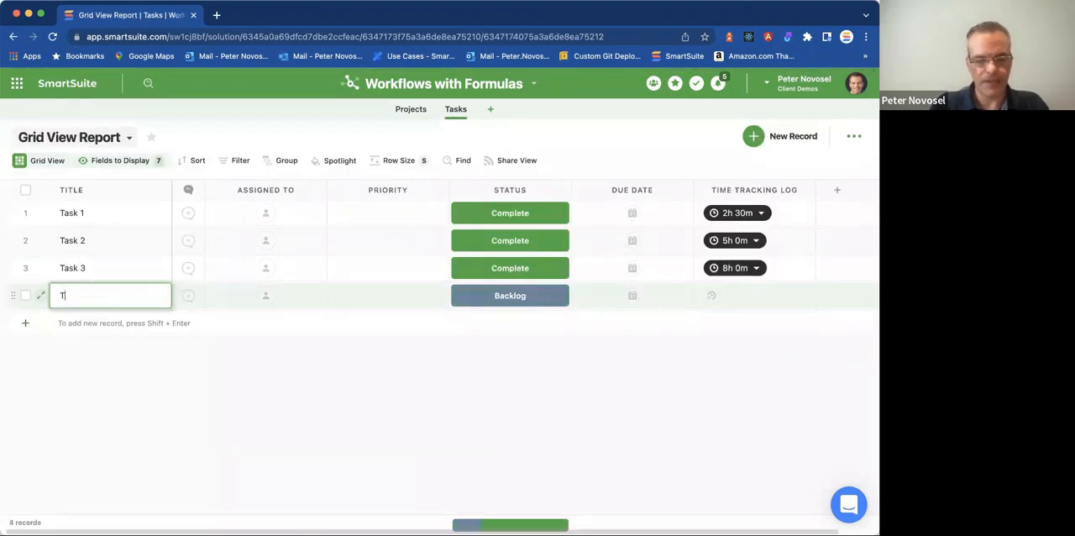
{"action": "type", "text": "ask 4"}
Log a 10h duration for today in Task 4's Time Tracking Log.
{"action": "left_click", "coordinate": [731, 294]}
{"action": "left_click", "coordinate": [732, 294]}
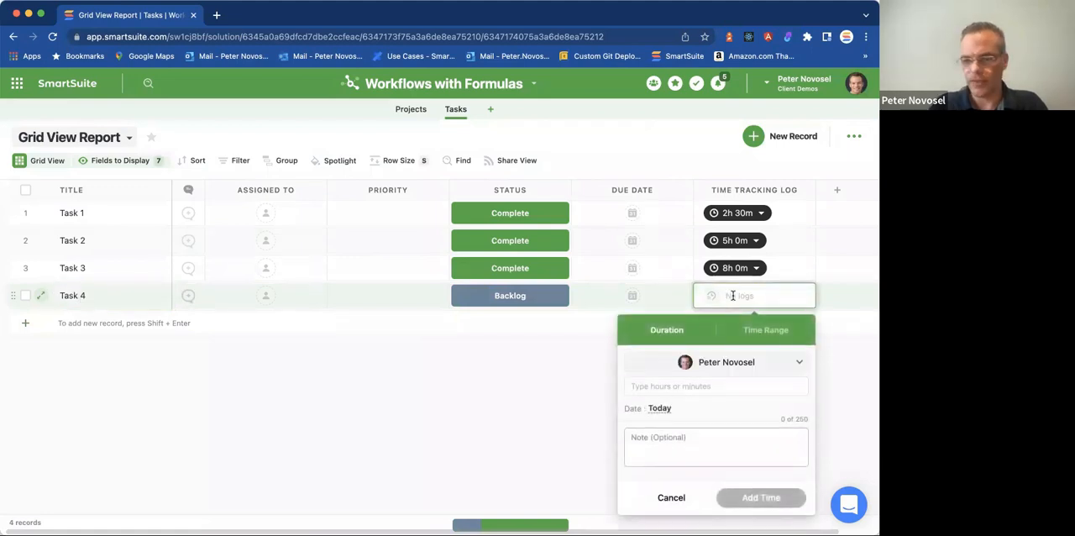
{"action": "left_click", "coordinate": [684, 386]}
{"action": "type", "text": "1h"}
{"action": "left_click", "coordinate": [714, 449]}
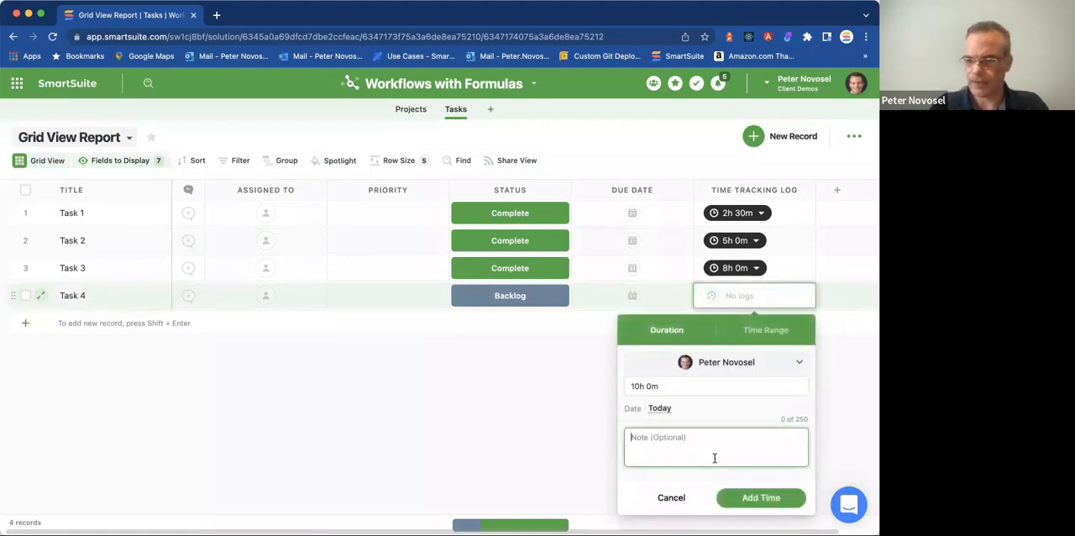
{"action": "left_click", "coordinate": [760, 497]}
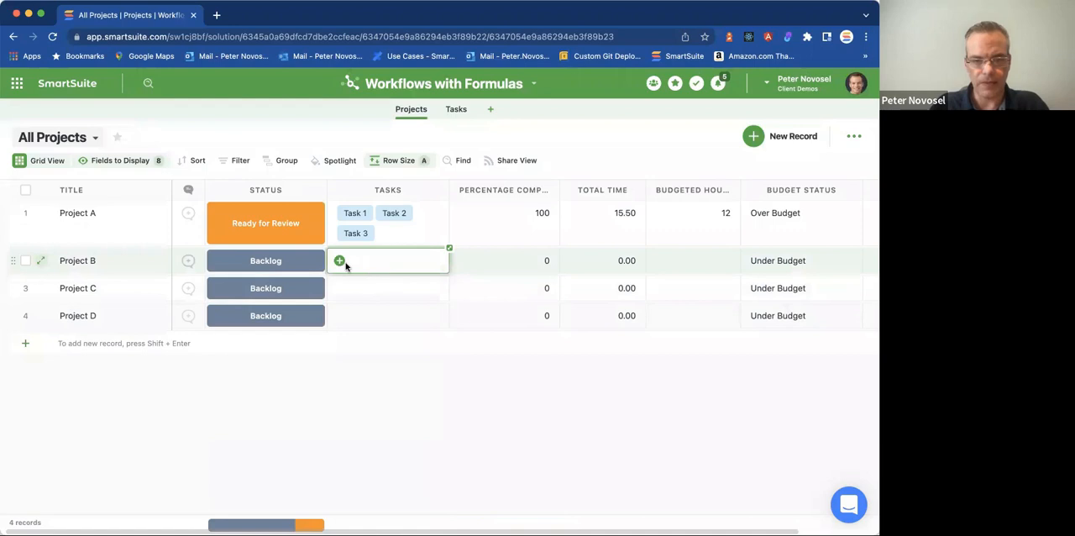
In Projects, link Task 4 to Project B and set its Budgeted Hours to 10.
{"action": "left_click", "coordinate": [339, 262]}
{"action": "left_click", "coordinate": [308, 349]}
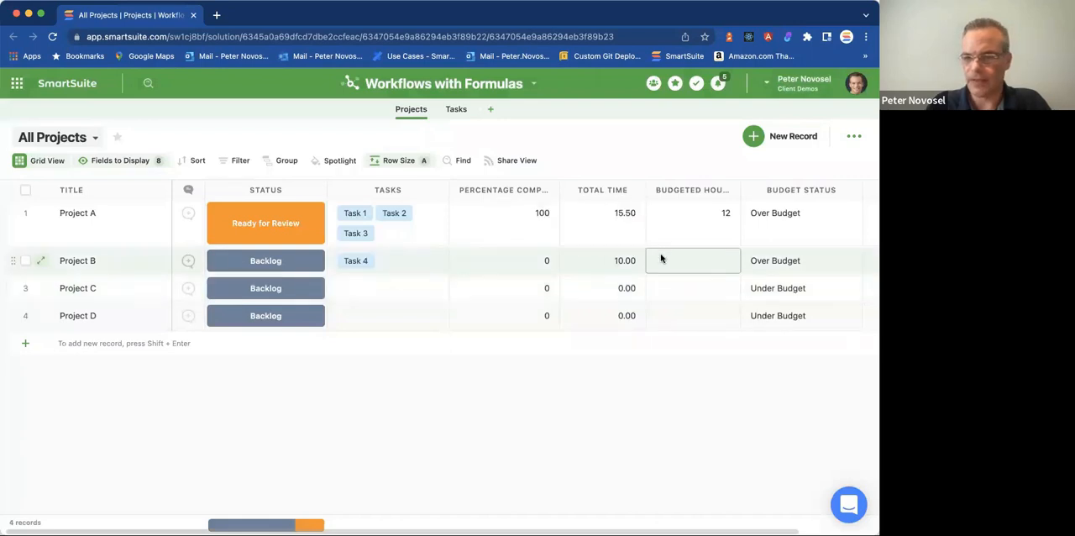
{"action": "left_click", "coordinate": [692, 260]}
{"action": "type", "text": "10"}
{"action": "left_click", "coordinate": [696, 290]}
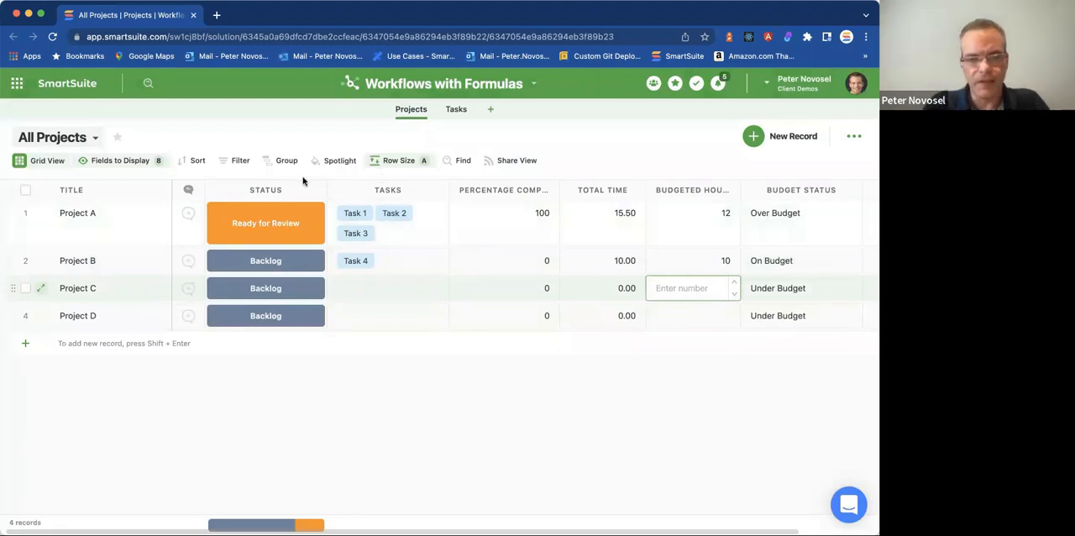
Group the All Projects grid by Budget Status and look over the resulting groups.
{"action": "left_click", "coordinate": [286, 161]}
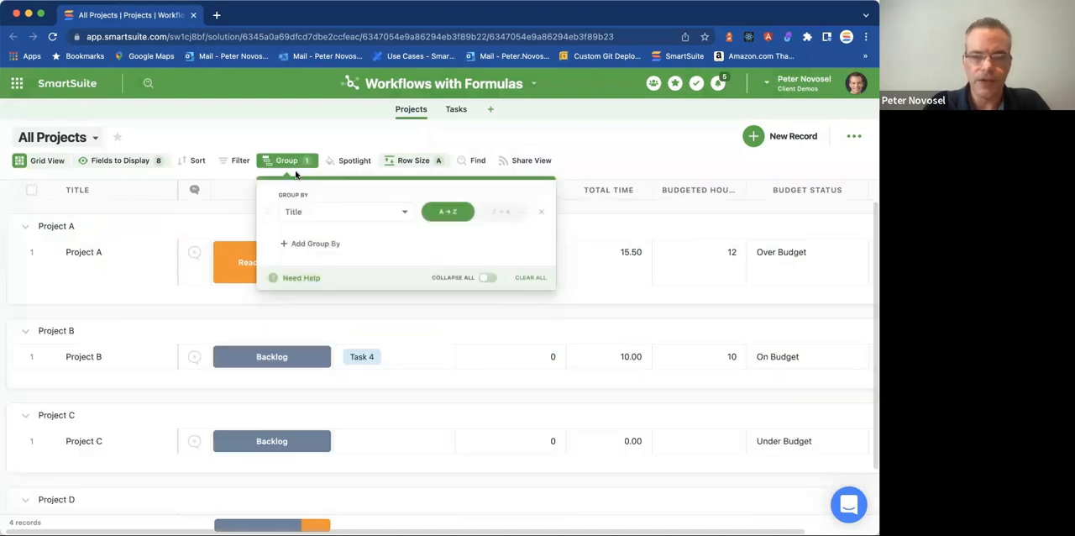
{"action": "left_click", "coordinate": [331, 210]}
{"action": "scroll", "coordinate": [353, 287], "scroll_direction": "down", "scroll_amount": 5}
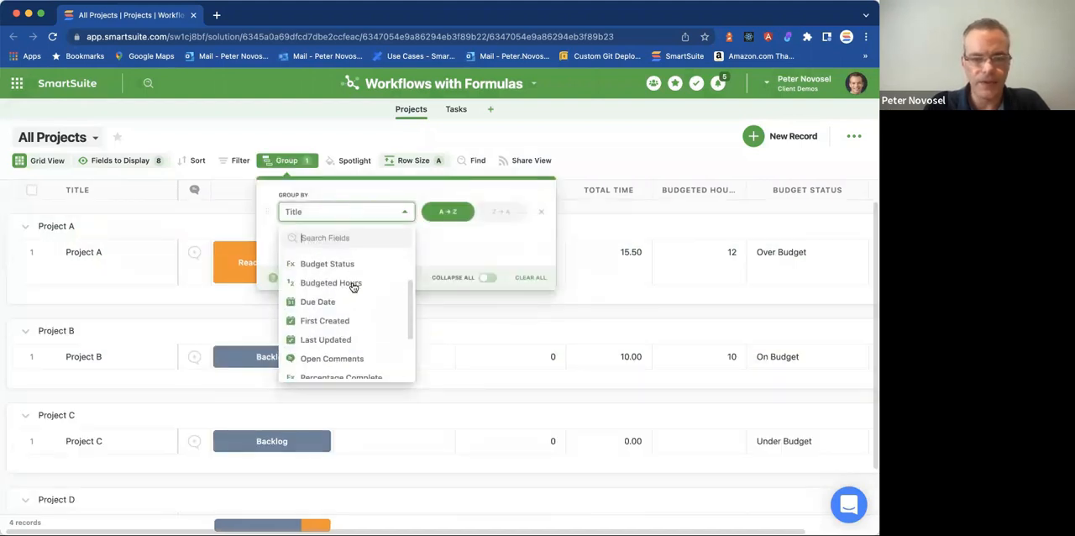
{"action": "scroll", "coordinate": [331, 306], "scroll_direction": "up", "scroll_amount": 4}
{"action": "scroll", "coordinate": [342, 312], "scroll_direction": "up", "scroll_amount": 2}
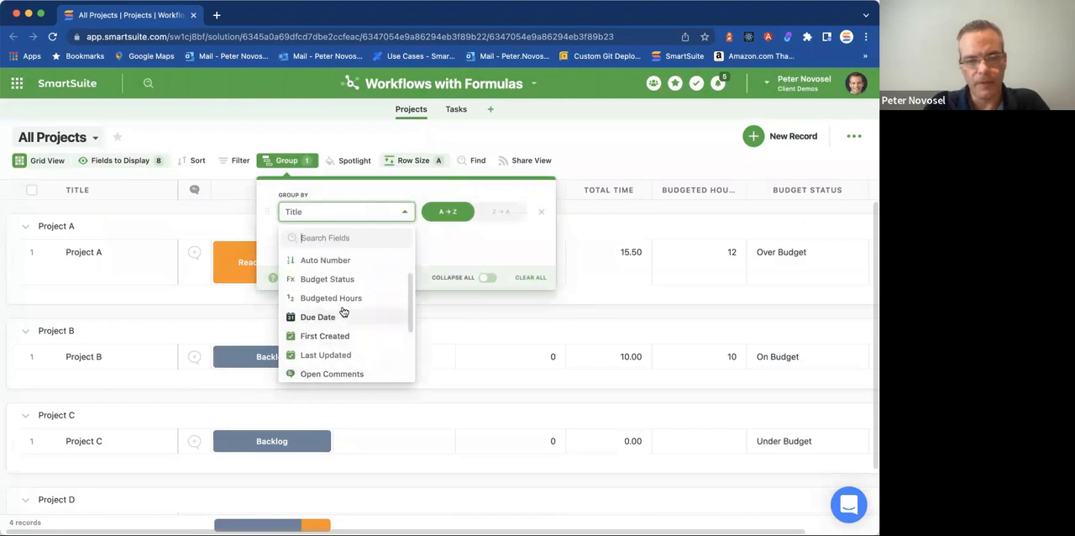
{"action": "left_click", "coordinate": [339, 295]}
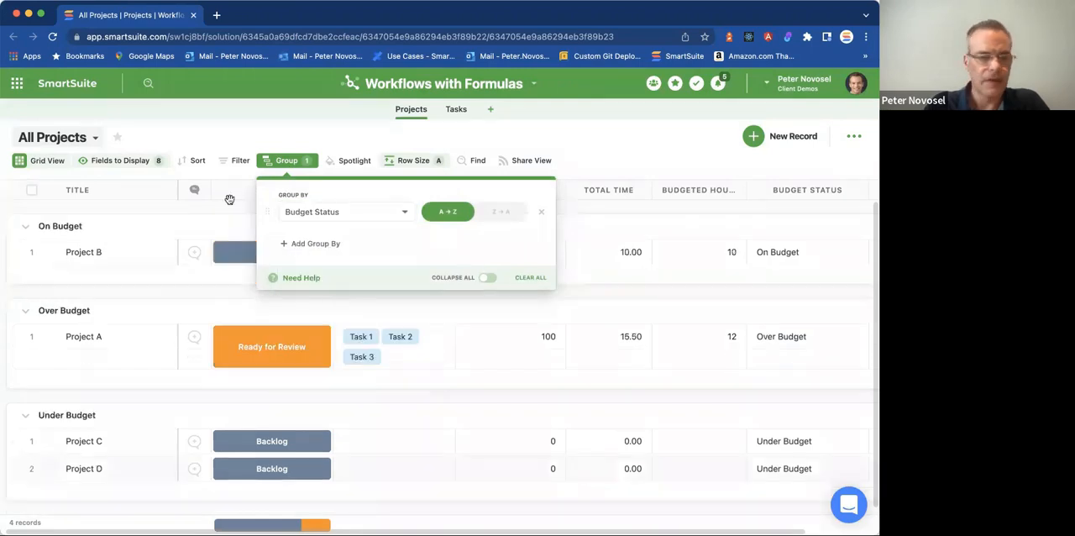
{"action": "left_click", "coordinate": [275, 126]}
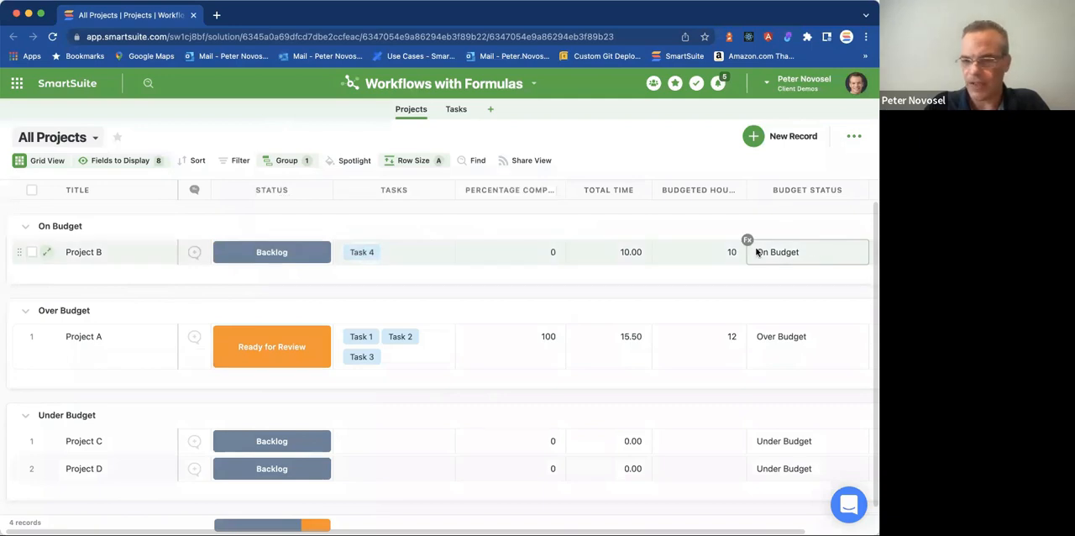
{"action": "scroll", "coordinate": [154, 301], "scroll_direction": "down", "scroll_amount": 1}
{"action": "scroll", "coordinate": [153, 301], "scroll_direction": "up", "scroll_amount": 1}
{"action": "scroll", "coordinate": [154, 300], "scroll_direction": "down", "scroll_amount": 1}
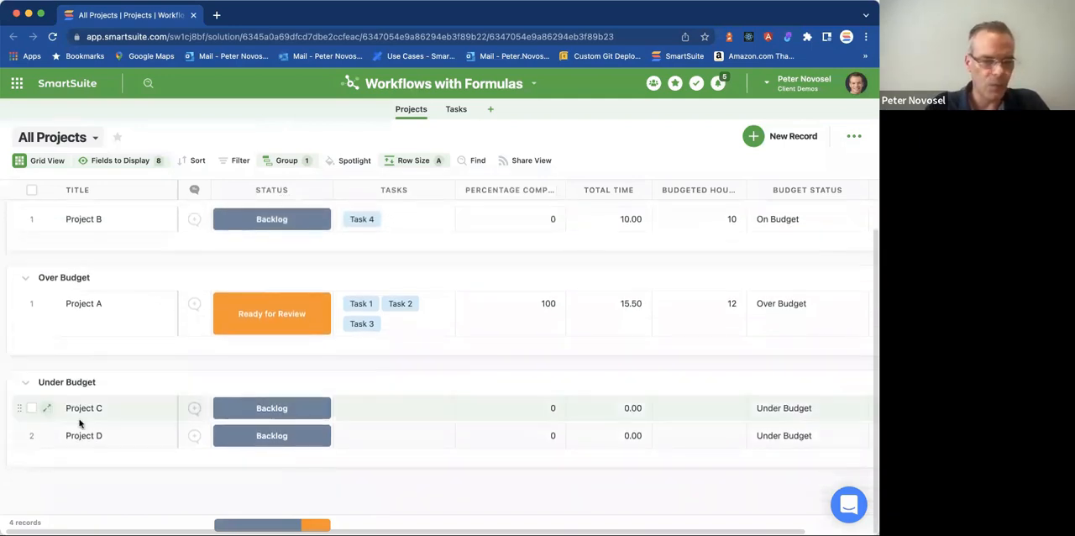
{"action": "scroll", "coordinate": [154, 361], "scroll_direction": "up", "scroll_amount": 1}
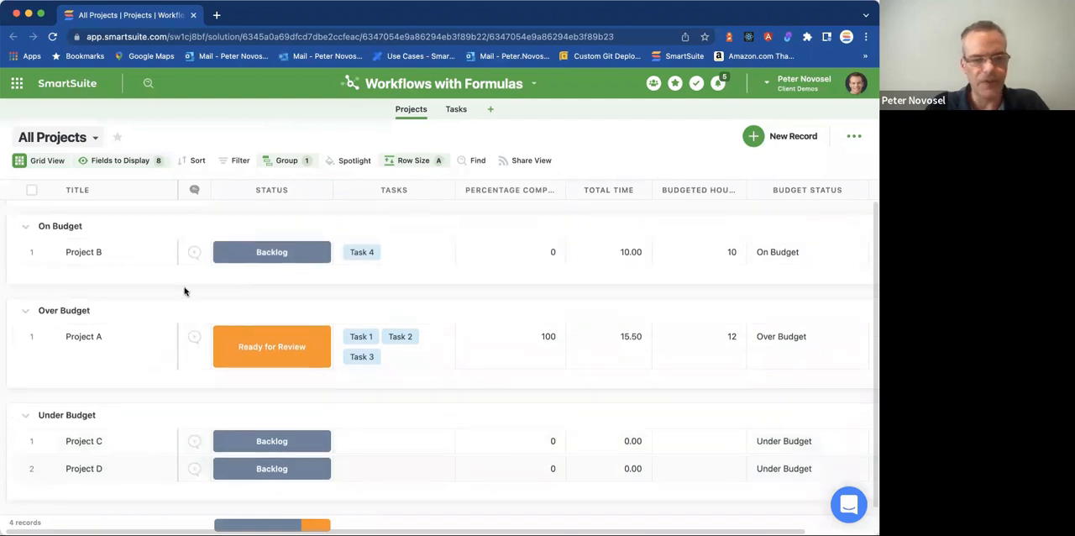
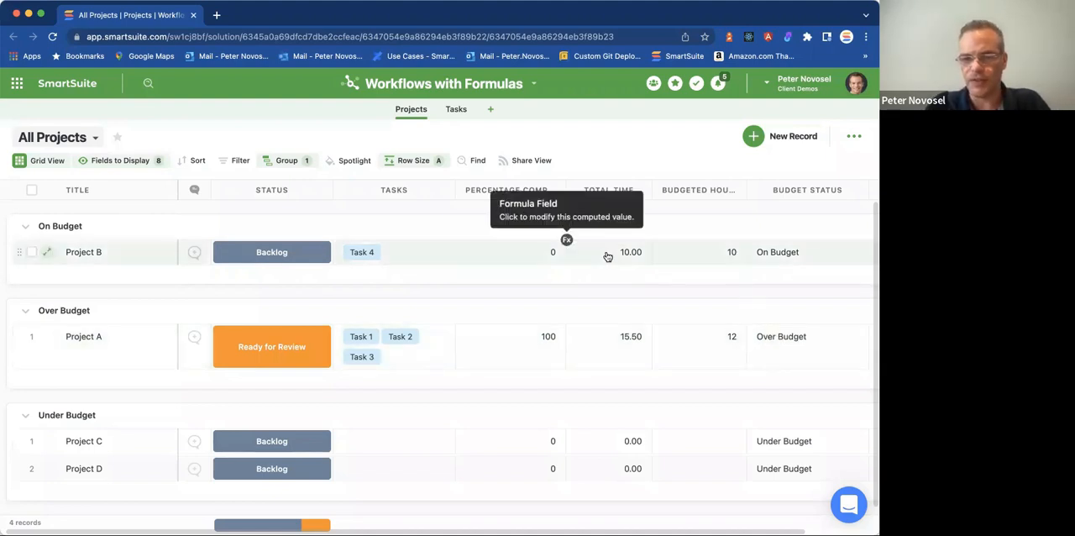
Try adding a Budget Status condition to the In Review automation's trigger, view its update action, and exit without saving.
{"action": "left_click", "coordinate": [533, 84]}
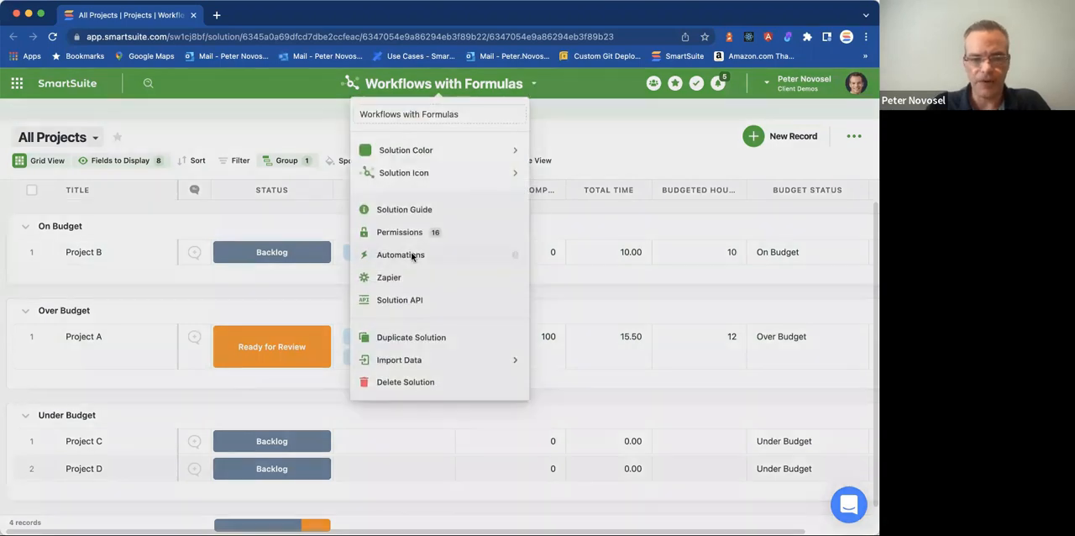
{"action": "left_click", "coordinate": [412, 255]}
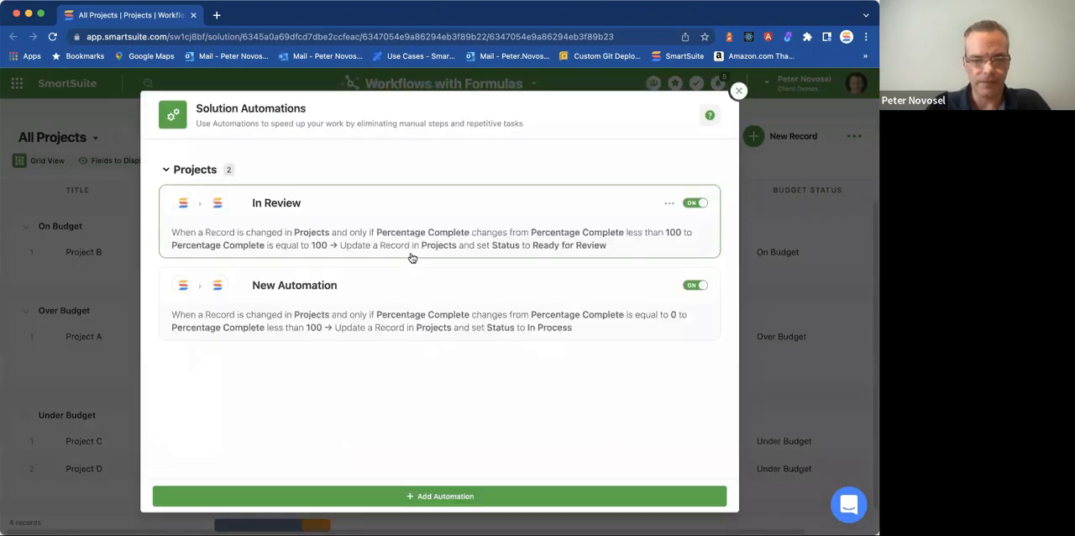
{"action": "left_click", "coordinate": [513, 226]}
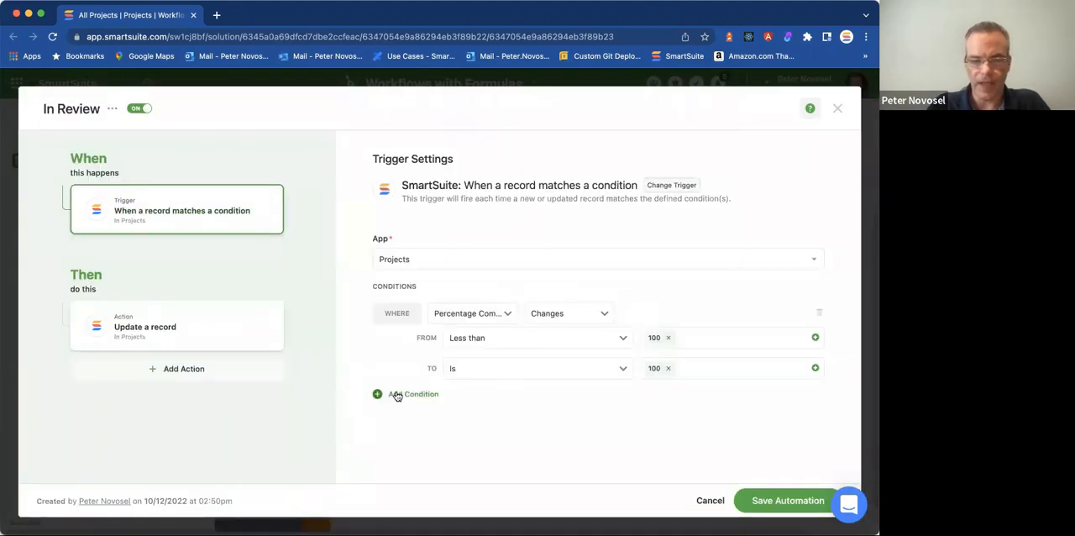
{"action": "left_click", "coordinate": [397, 395]}
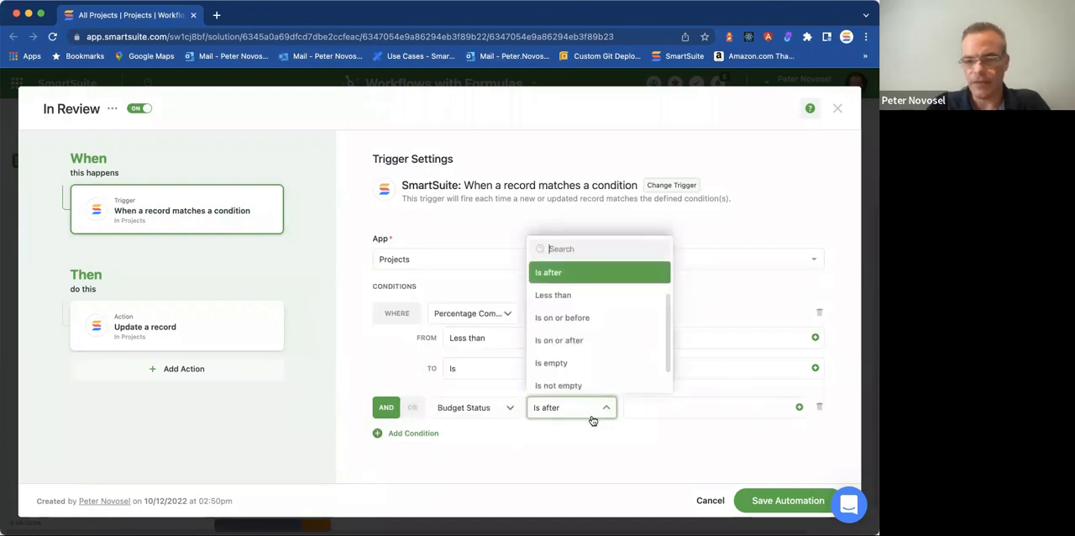
{"action": "left_click", "coordinate": [568, 430]}
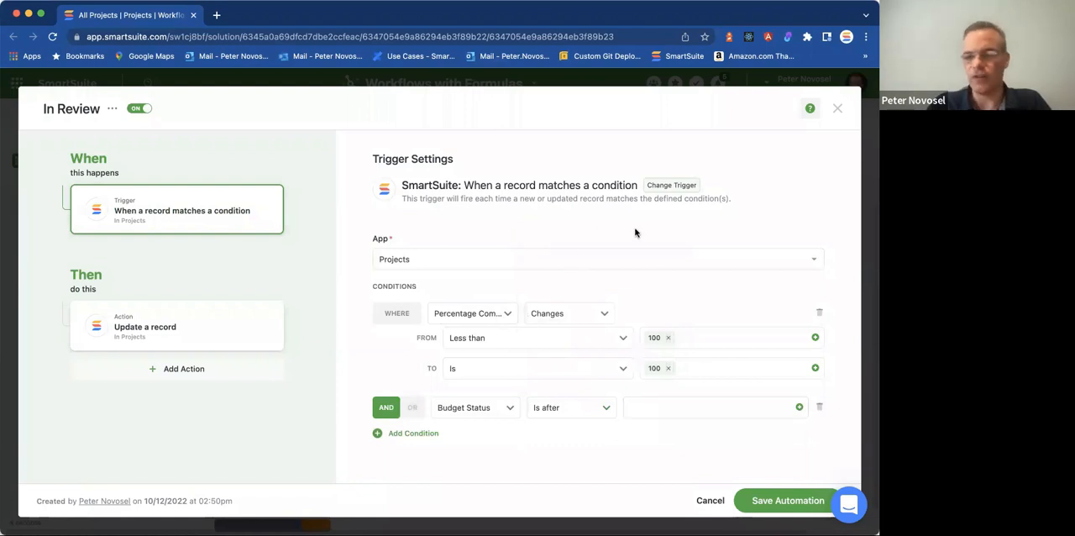
{"action": "left_click", "coordinate": [240, 317]}
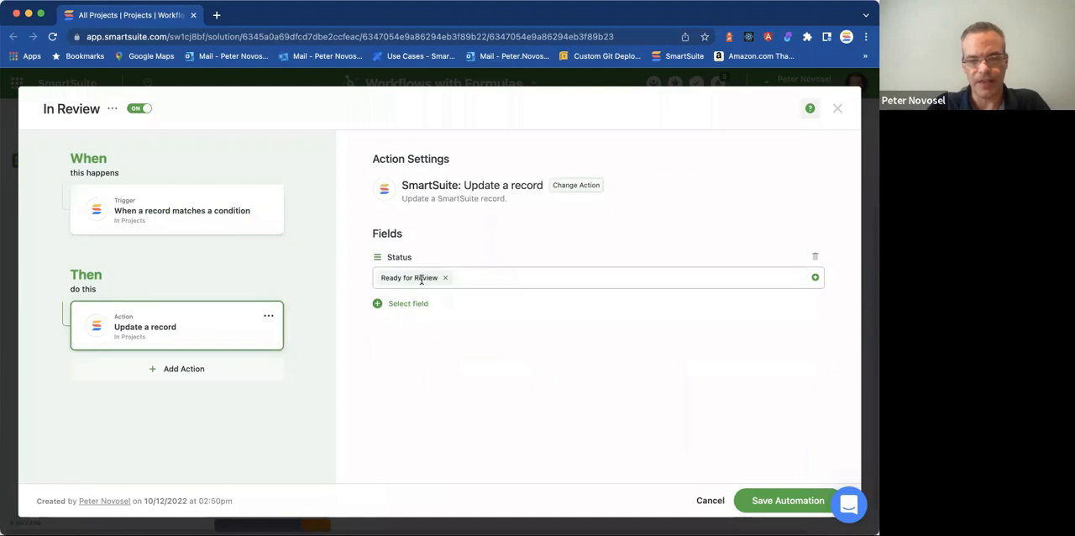
{"action": "left_click", "coordinate": [706, 499]}
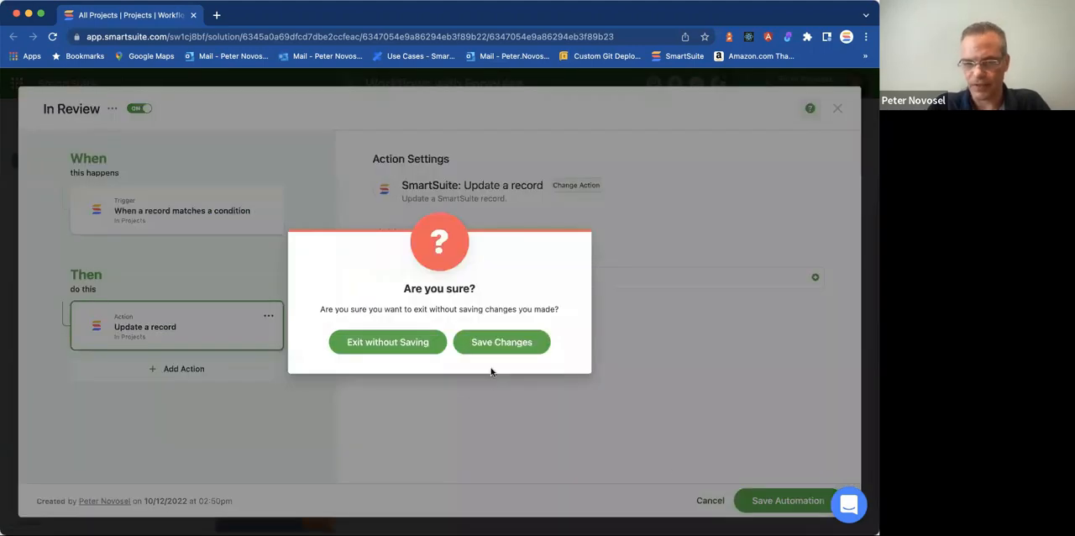
{"action": "left_click", "coordinate": [412, 345]}
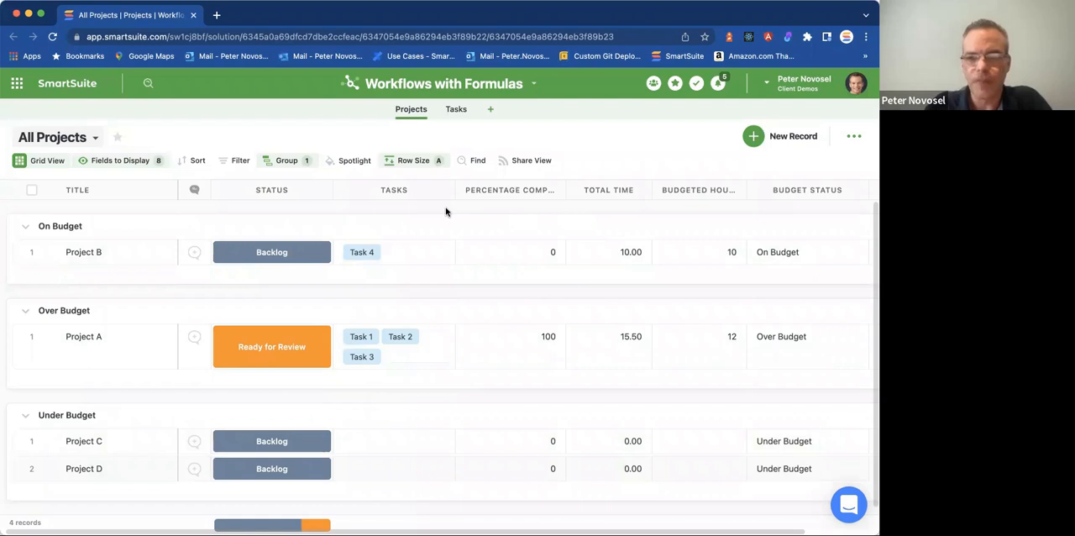
From Project B's record, start a new Single Select field after Status and name it Type.
{"action": "left_click", "coordinate": [46, 253]}
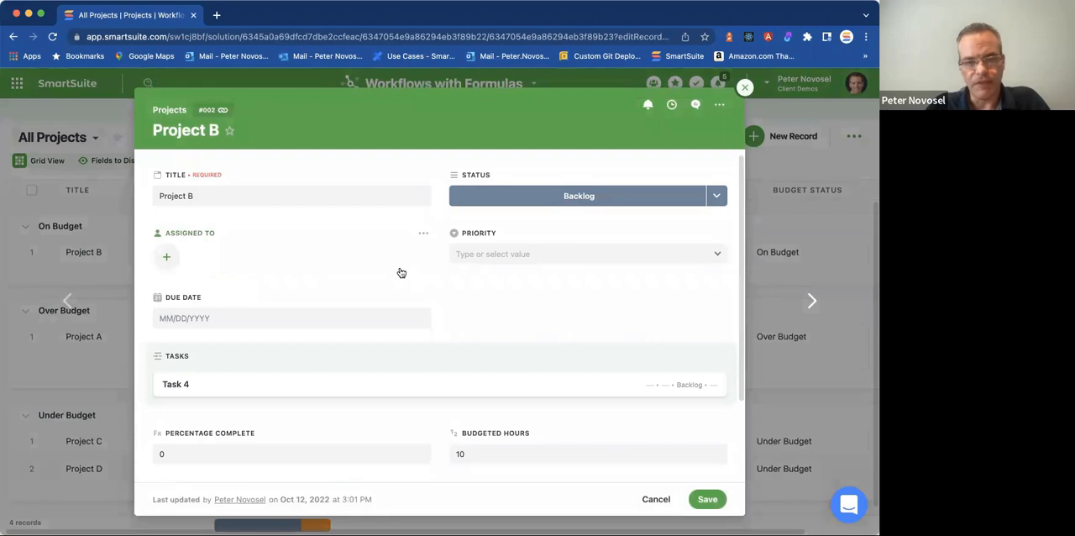
{"action": "left_click", "coordinate": [719, 176]}
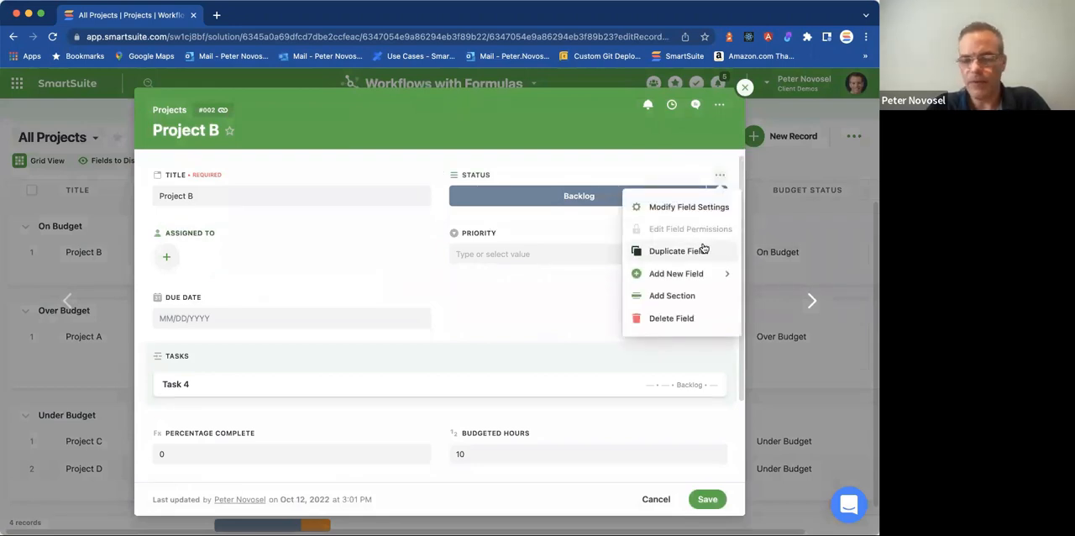
{"action": "mouse_move", "coordinate": [687, 271]}
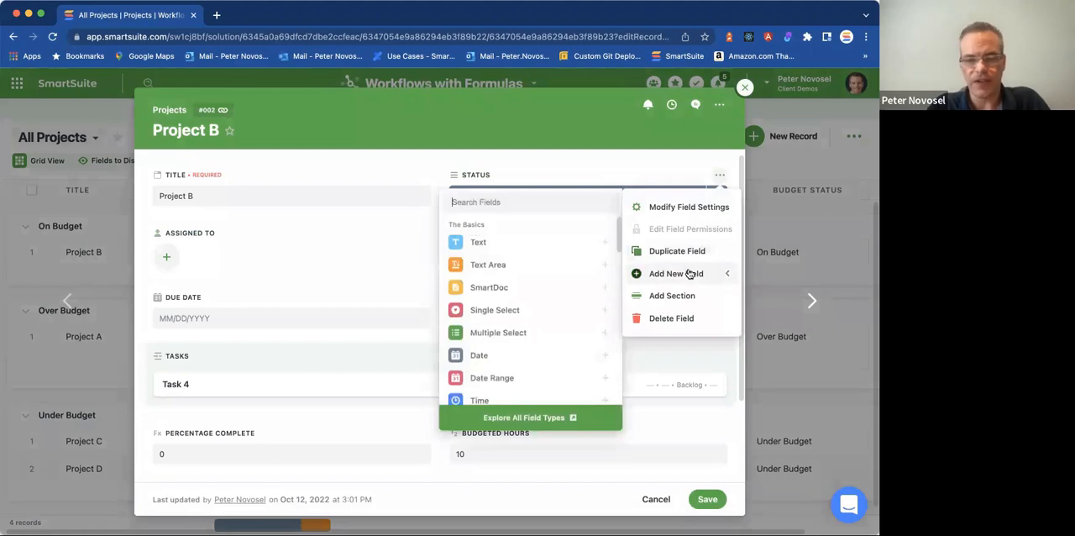
{"action": "left_click", "coordinate": [495, 309]}
{"action": "left_click_drag", "start_coordinate": [413, 160], "coordinate": [325, 161]}
{"action": "type", "text": "Type"}
Give the Type field the choices Customer Onboarding, Data Import and Requirements Evaluation, and add the field to Projects.
{"action": "left_click", "coordinate": [408, 335]}
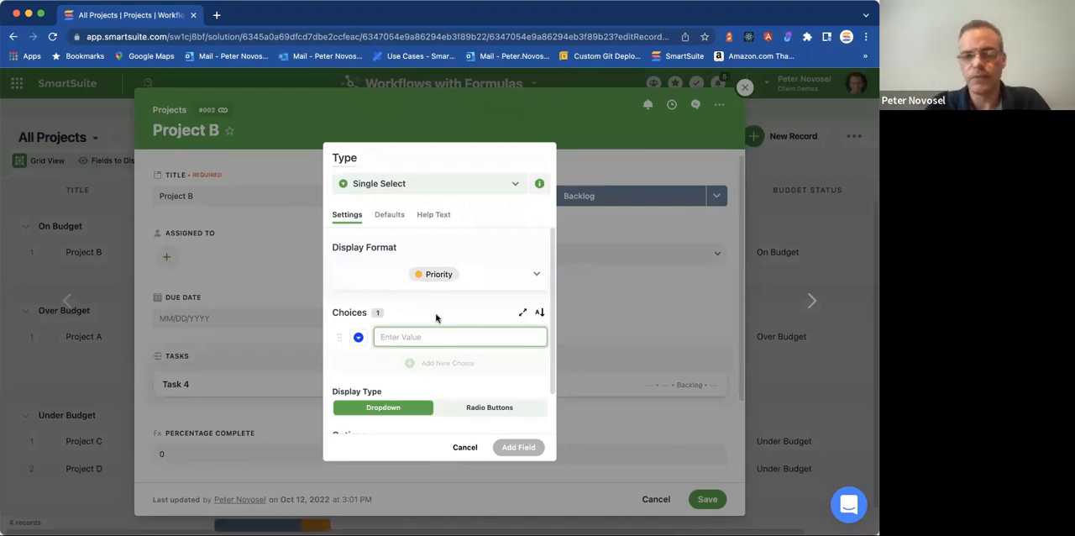
{"action": "type", "text": "S"}
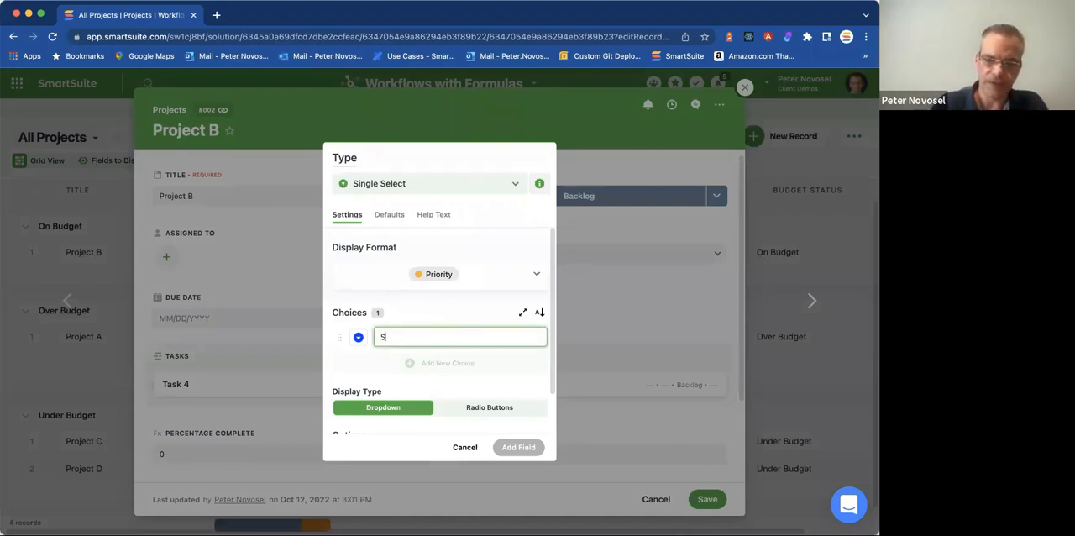
{"action": "type", "text": "ustomer Onboarding"}
{"action": "key", "text": "Return"}
{"action": "type", "text": "D"}
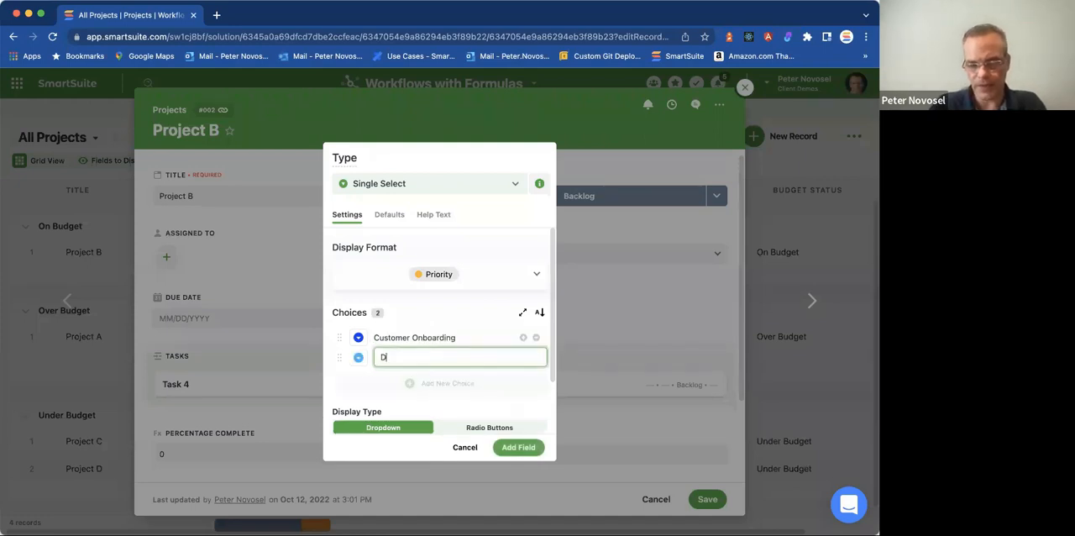
{"action": "type", "text": "ata Import"}
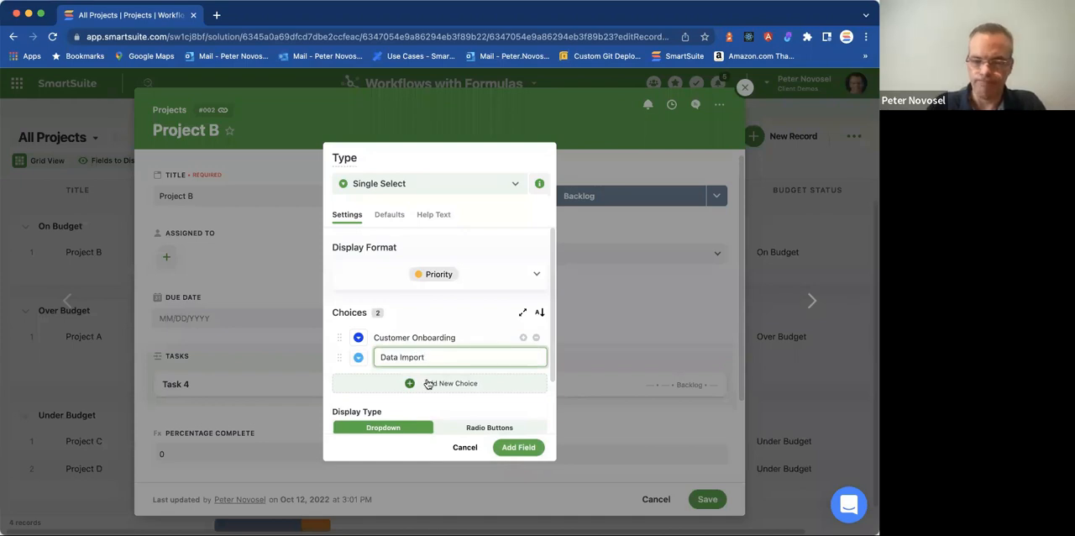
{"action": "left_click", "coordinate": [428, 384]}
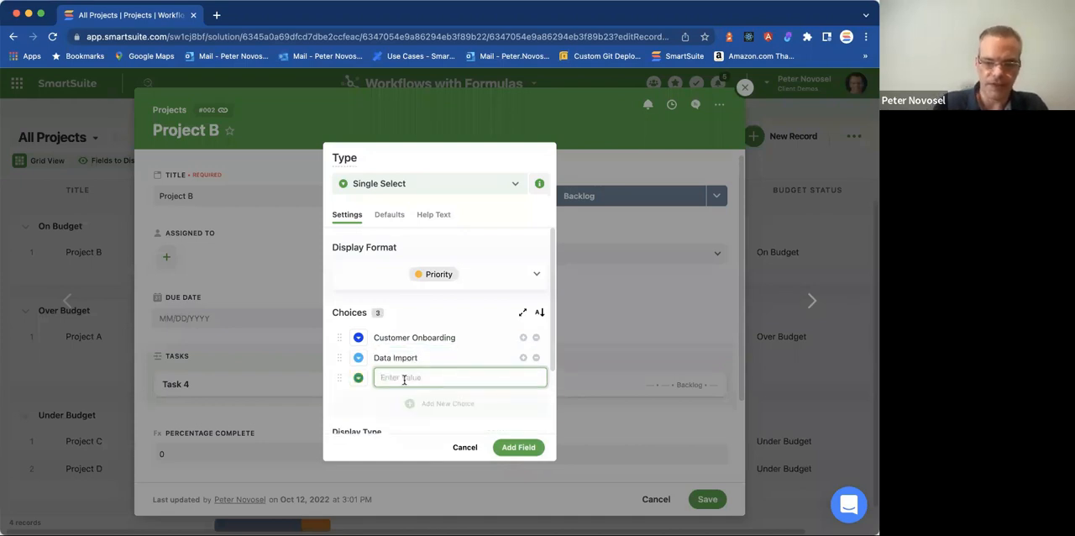
{"action": "type", "text": "Requirements Evaluation"}
{"action": "key", "text": "Return"}
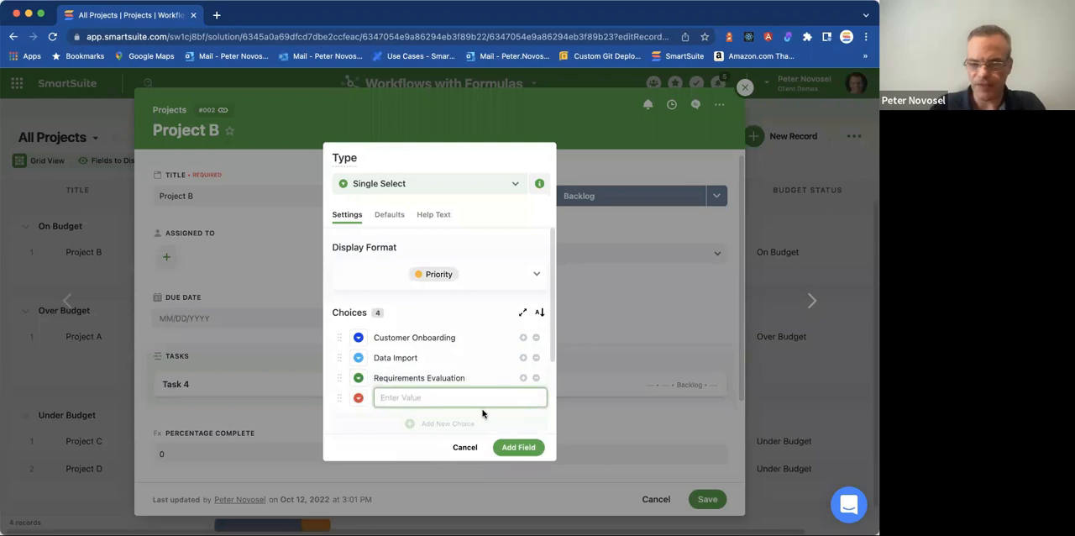
{"action": "left_click", "coordinate": [516, 454]}
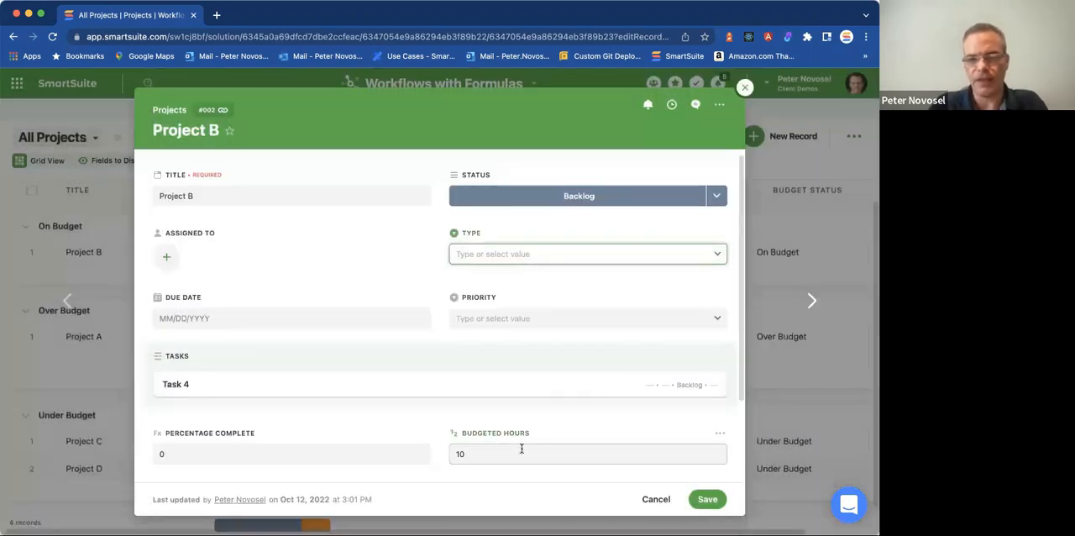
Review the choices offered by Project B's Type field without selecting one, and close the record.
{"action": "left_click", "coordinate": [506, 258]}
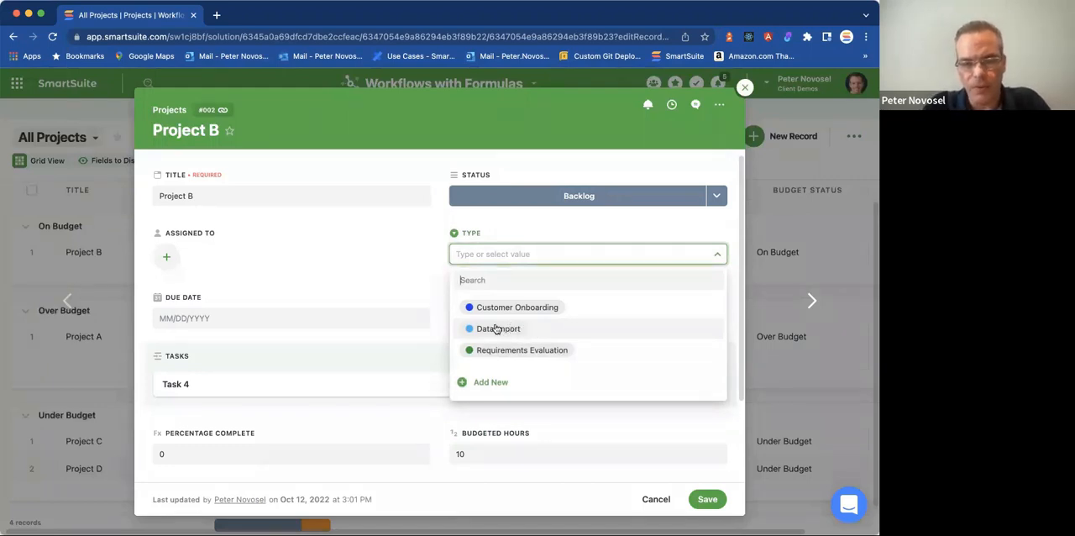
{"action": "left_click", "coordinate": [425, 290]}
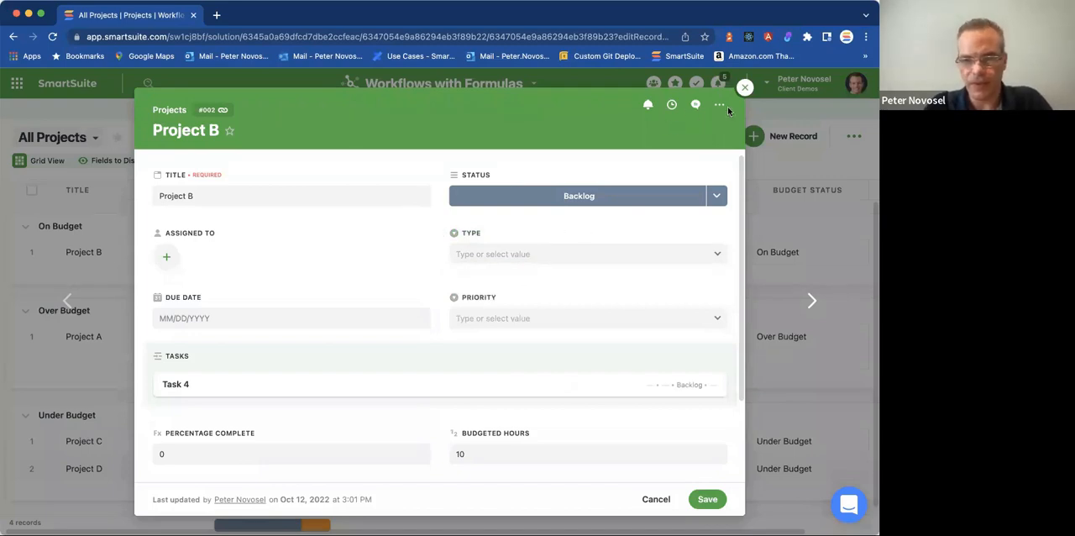
{"action": "left_click", "coordinate": [744, 90]}
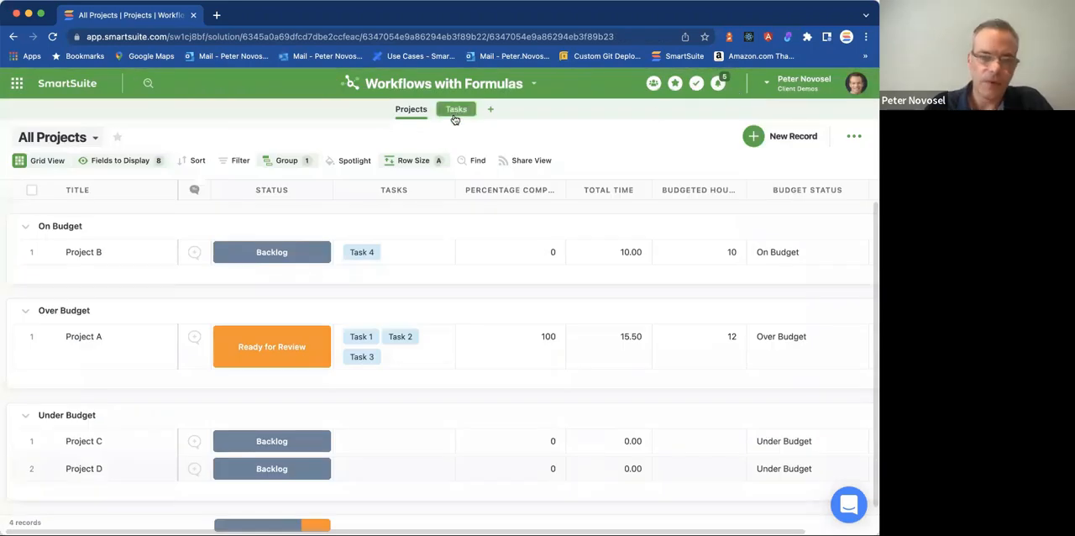
Look over the records in the Tasks grid, and return to the grouped All Projects grid.
{"action": "left_click", "coordinate": [455, 110]}
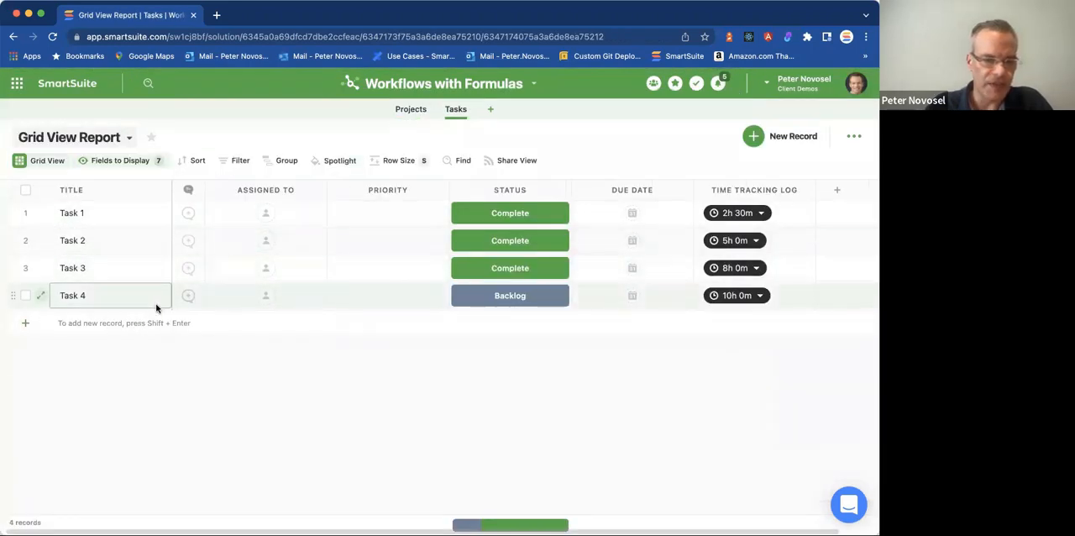
{"action": "left_click", "coordinate": [353, 252]}
{"action": "left_click", "coordinate": [411, 110]}
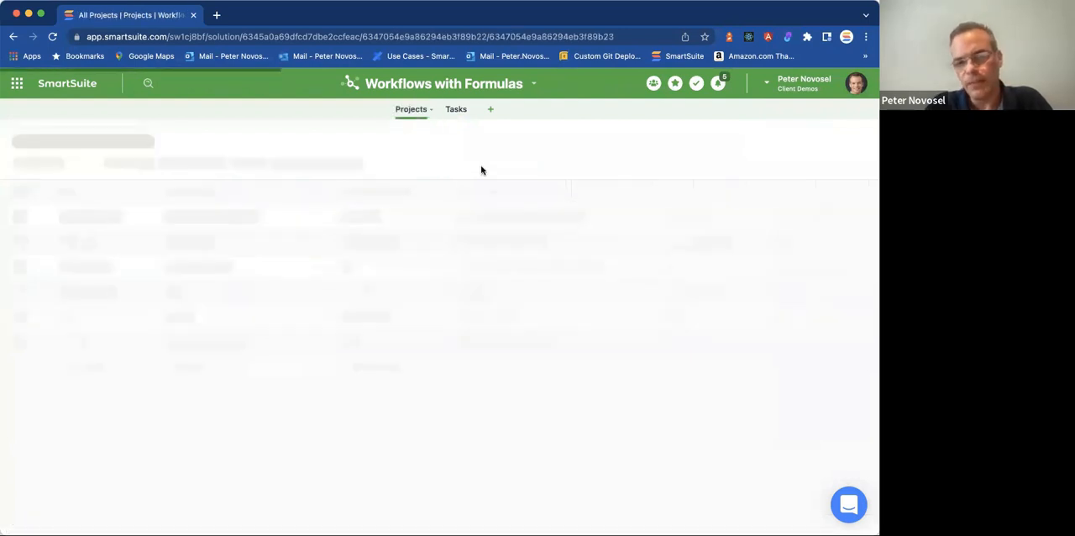
{"action": "scroll", "coordinate": [507, 190], "scroll_direction": "down", "scroll_amount": 1}
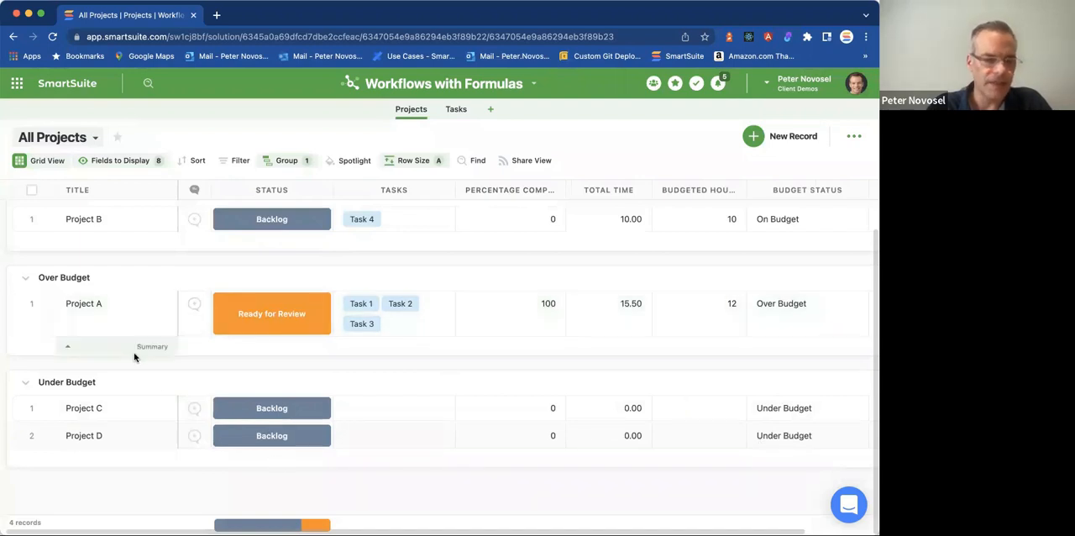
Create a new solution automation triggered when a record in Projects matches a condition.
{"action": "left_click", "coordinate": [533, 82]}
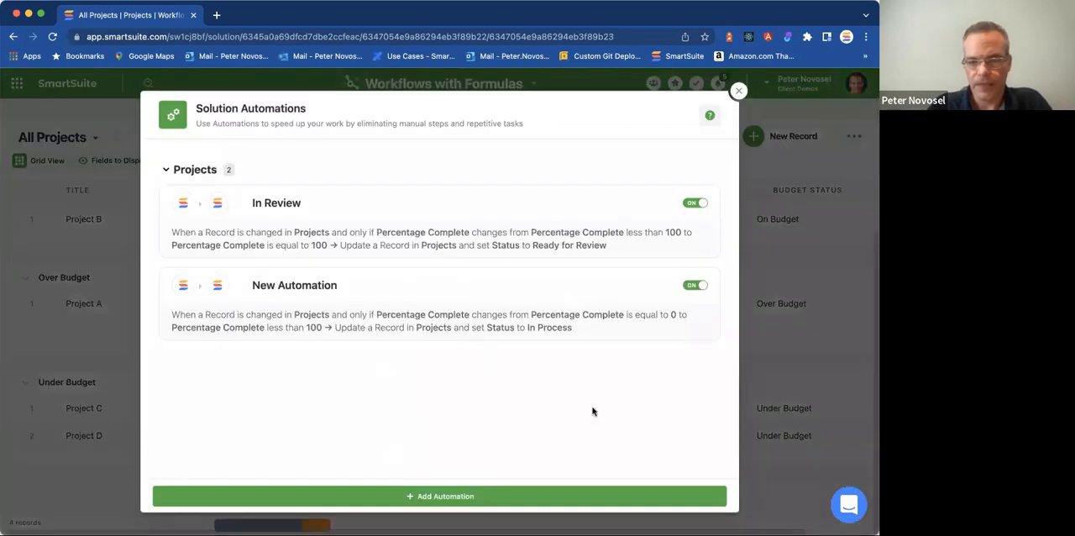
{"action": "left_click", "coordinate": [664, 493]}
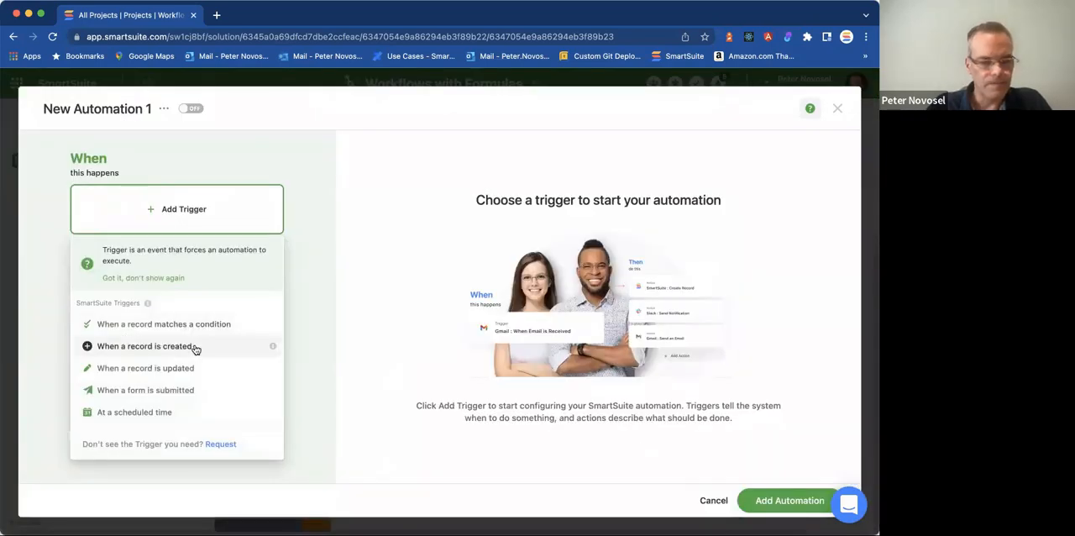
{"action": "left_click", "coordinate": [164, 324]}
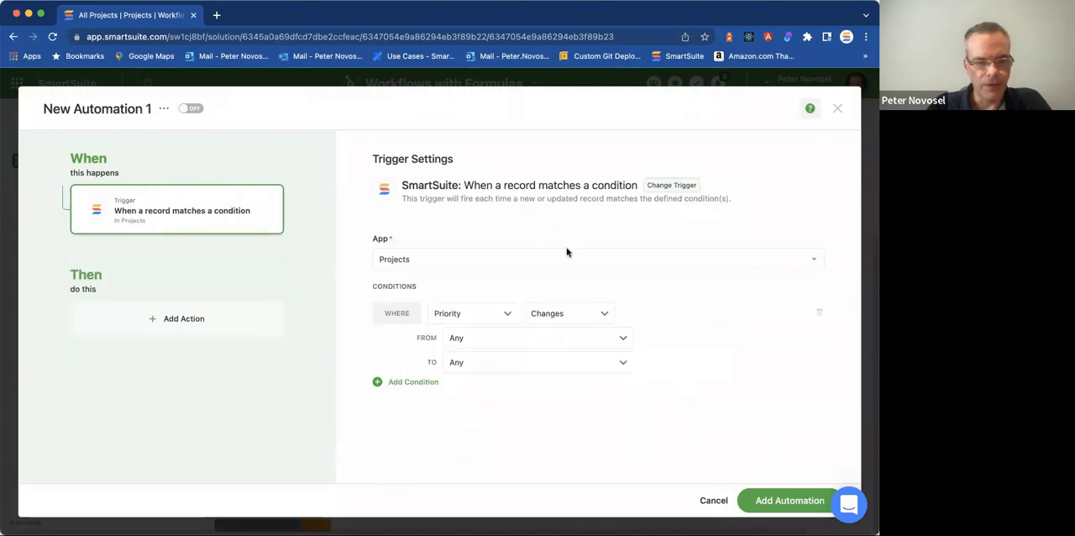
Set the trigger condition to fire when Type changes from Any to Is Data Import.
{"action": "left_click", "coordinate": [486, 320]}
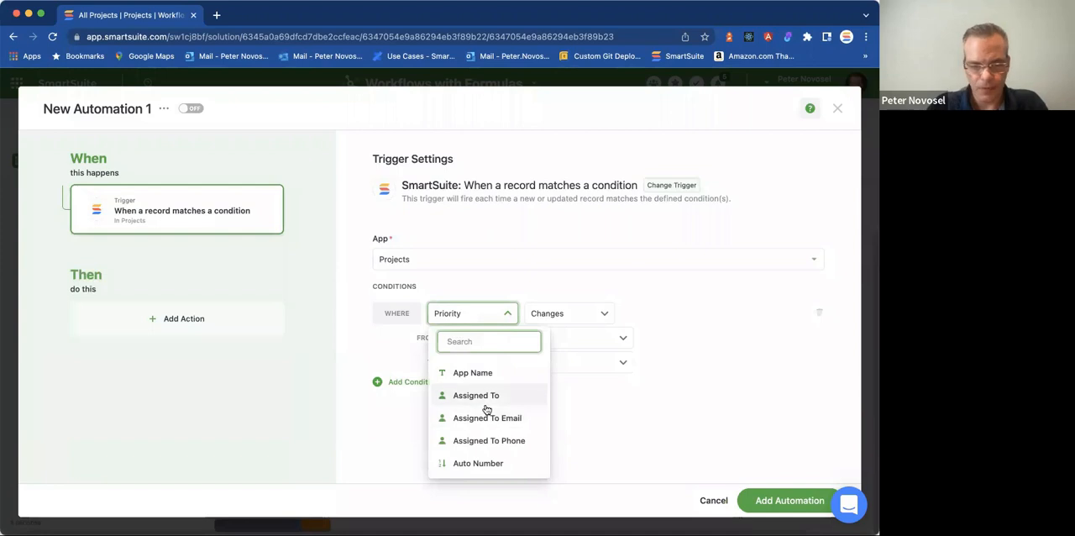
{"action": "type", "text": "typ"}
{"action": "left_click", "coordinate": [464, 372]}
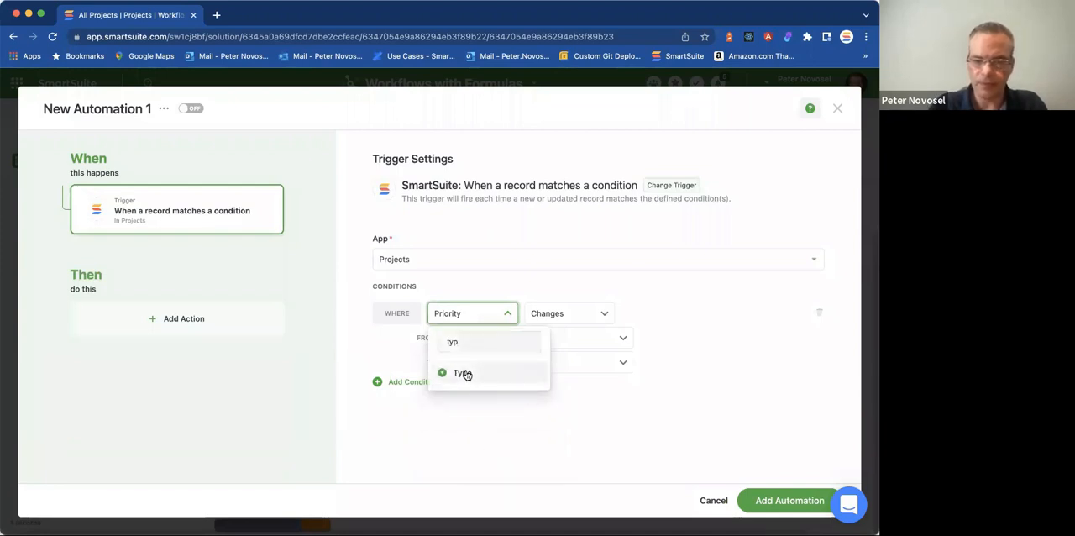
{"action": "left_click", "coordinate": [576, 317]}
{"action": "left_click", "coordinate": [578, 320]}
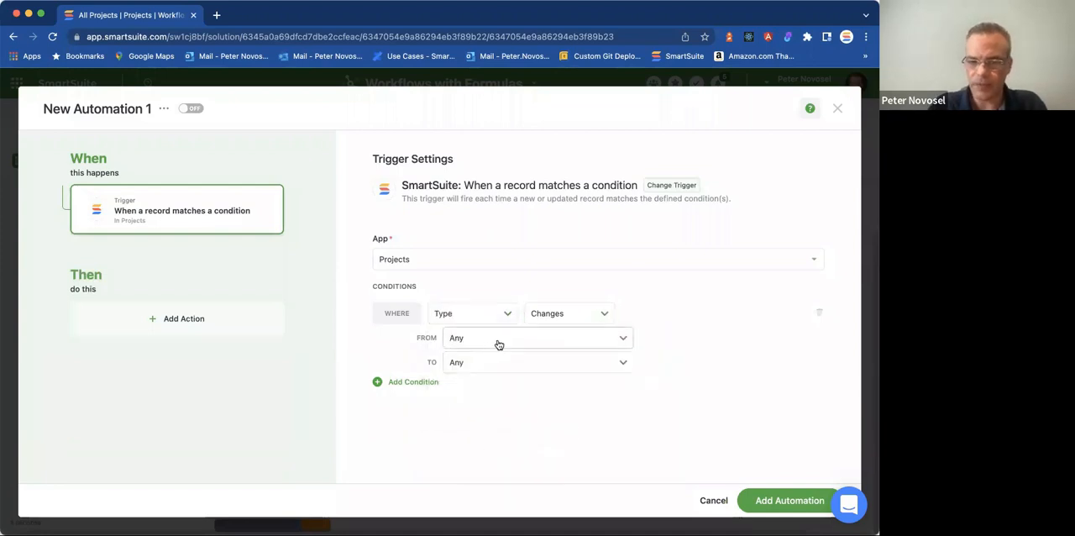
{"action": "left_click", "coordinate": [482, 361]}
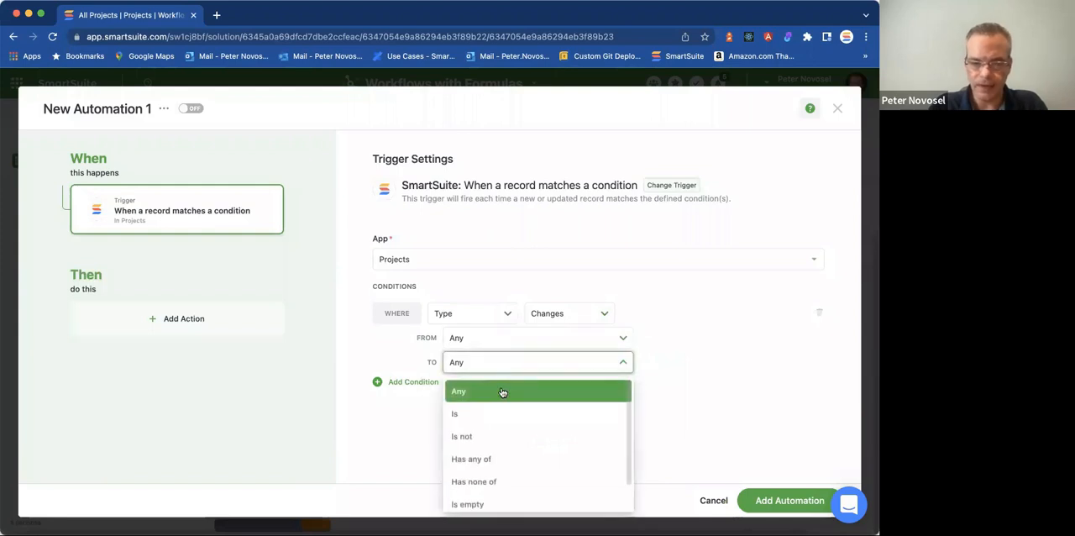
{"action": "left_click", "coordinate": [492, 413]}
{"action": "left_click", "coordinate": [751, 357]}
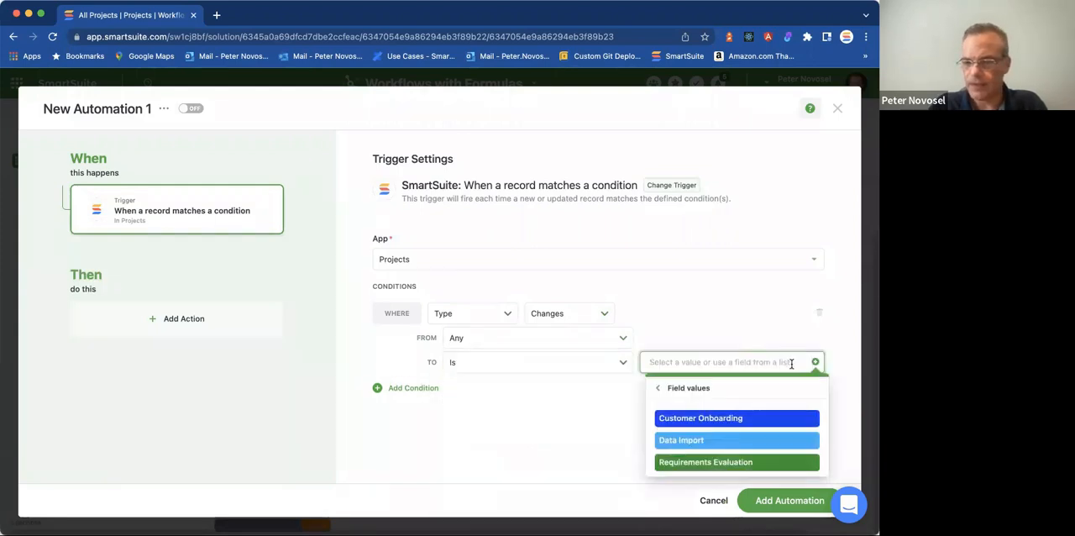
{"action": "left_click", "coordinate": [669, 439]}
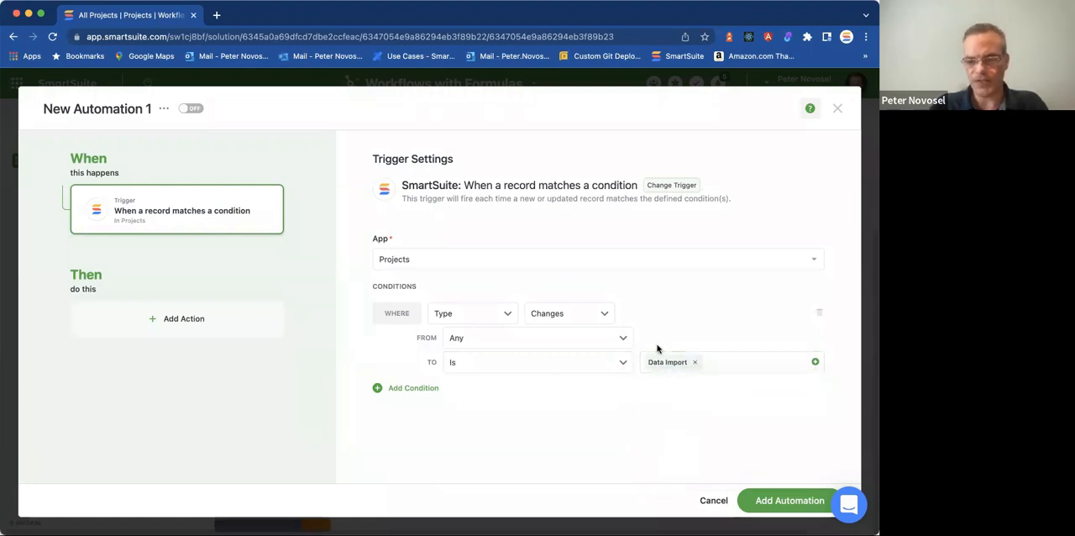
Add a Create a record action to the automation and set its target app to Tasks.
{"action": "left_click", "coordinate": [184, 318]}
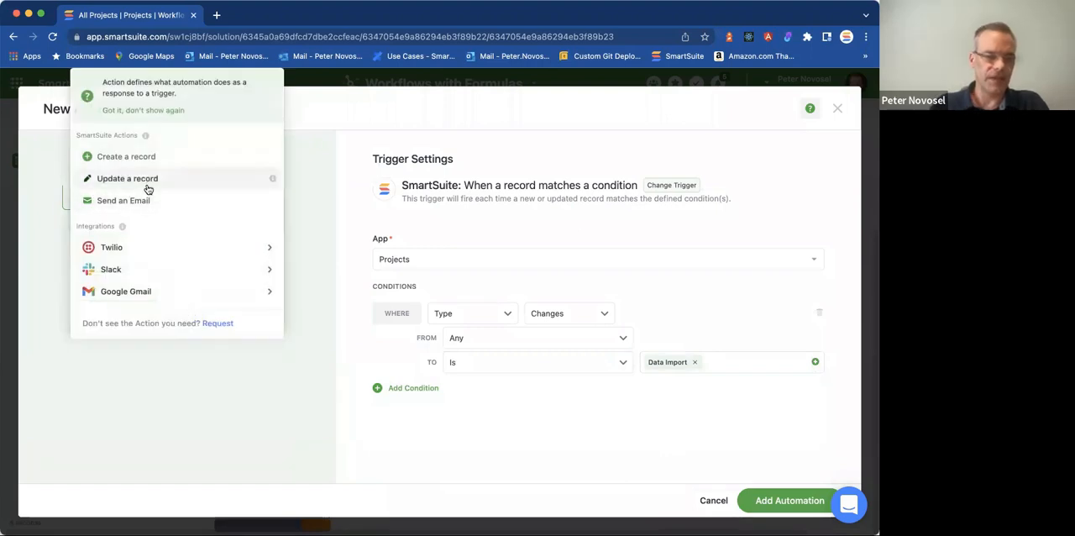
{"action": "left_click", "coordinate": [130, 157]}
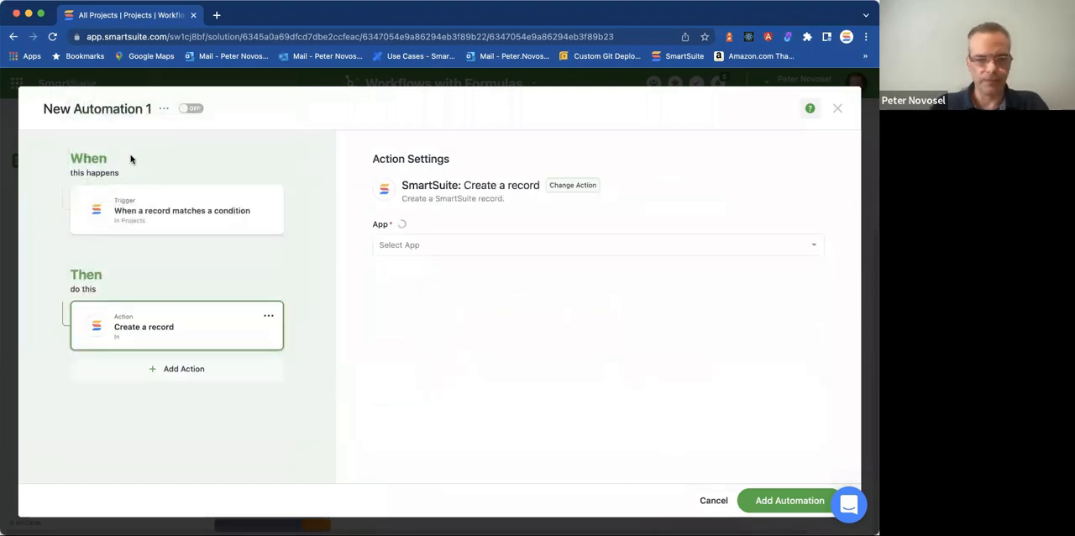
{"action": "left_click", "coordinate": [416, 244]}
{"action": "left_click", "coordinate": [400, 297]}
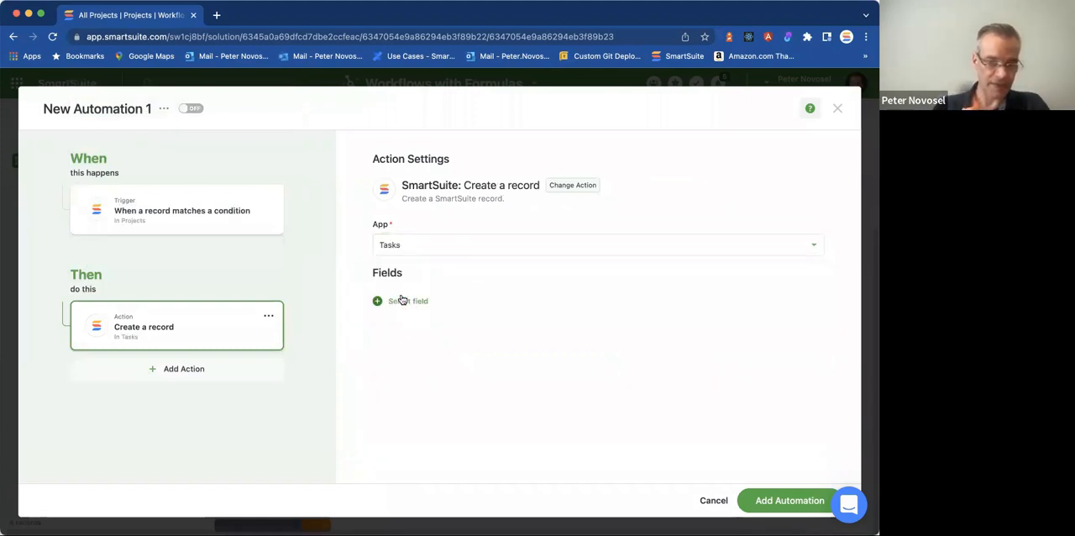
Set the new task's Title to the trigger record's Title followed by ": Prepare import files".
{"action": "left_click", "coordinate": [401, 300]}
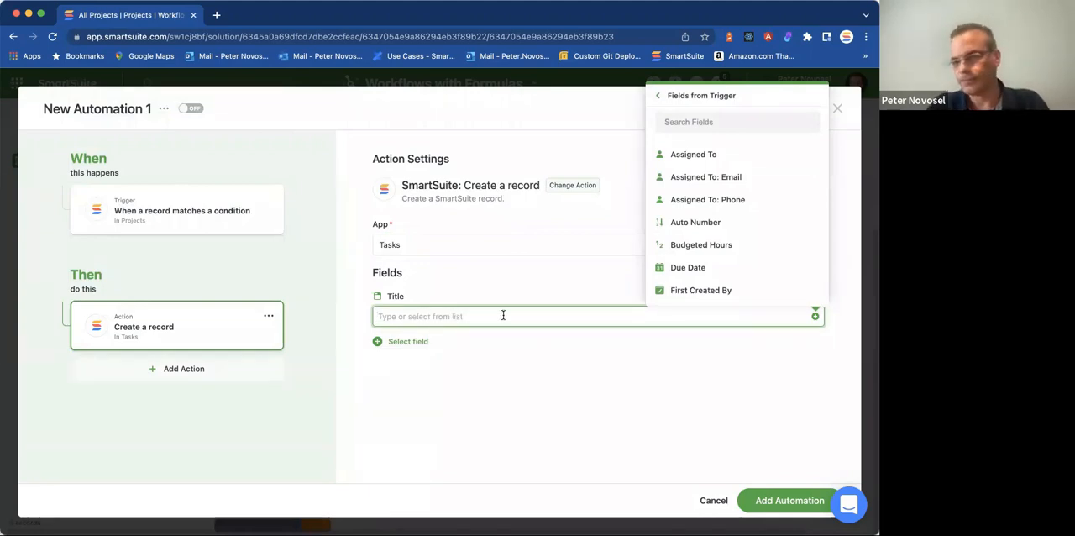
{"action": "scroll", "coordinate": [733, 267], "scroll_direction": "down", "scroll_amount": 5}
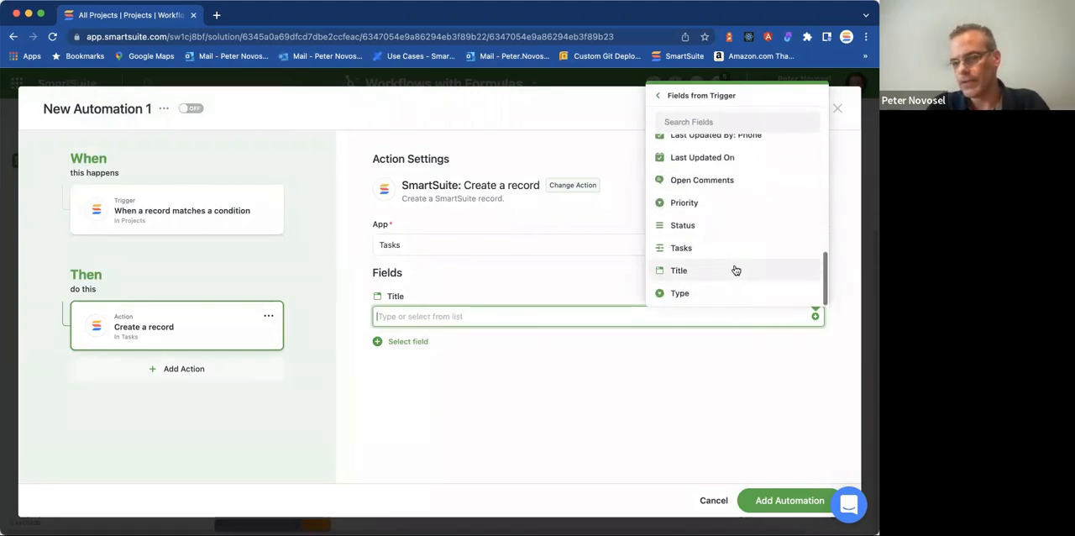
{"action": "left_click", "coordinate": [680, 271]}
{"action": "type", "text": ": Prepare import files"}
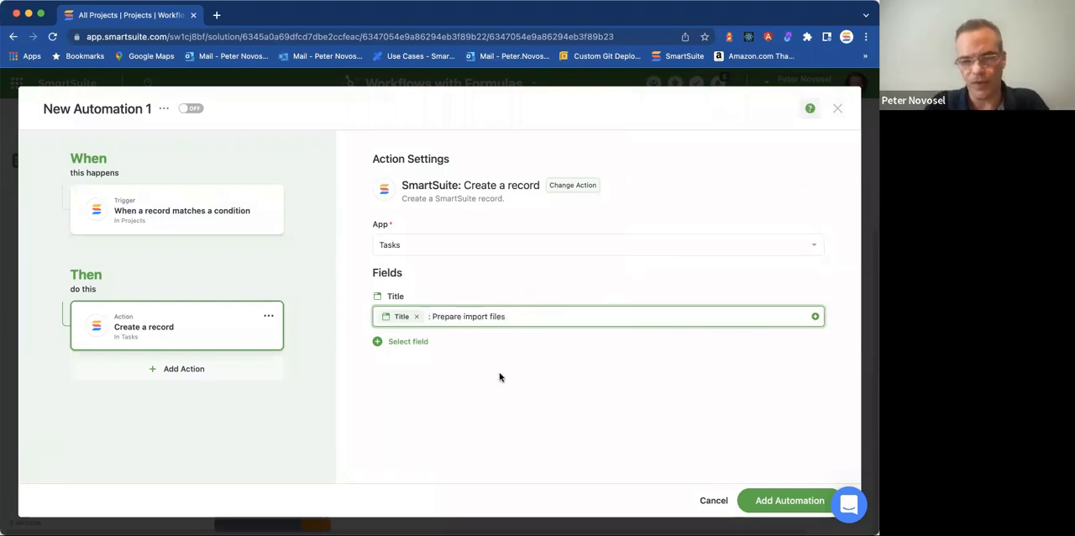
Add the Link to Projects field to the action and fill it with the trigger record's Title.
{"action": "left_click", "coordinate": [446, 361]}
{"action": "left_click", "coordinate": [400, 343]}
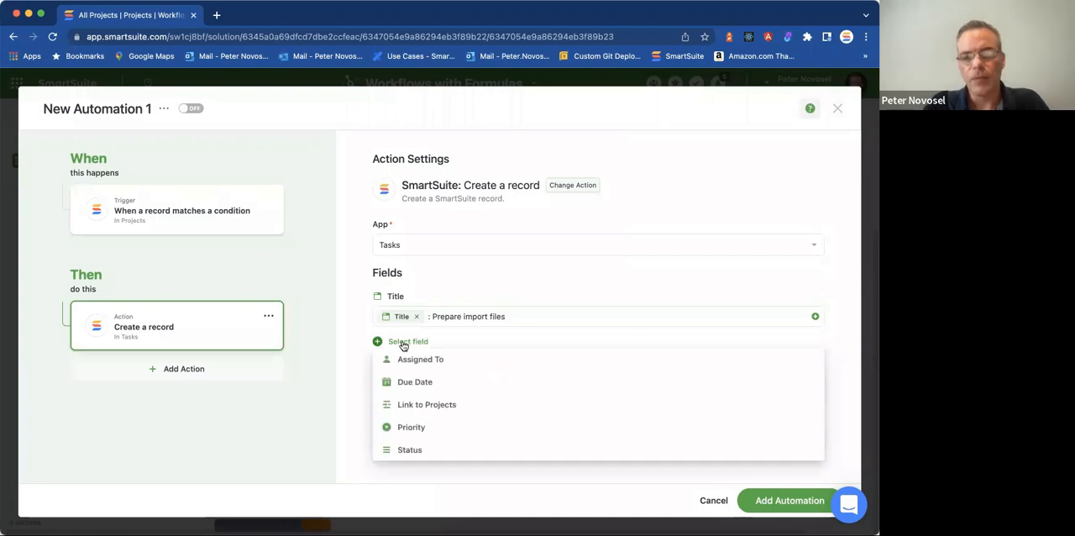
{"action": "left_click", "coordinate": [424, 406]}
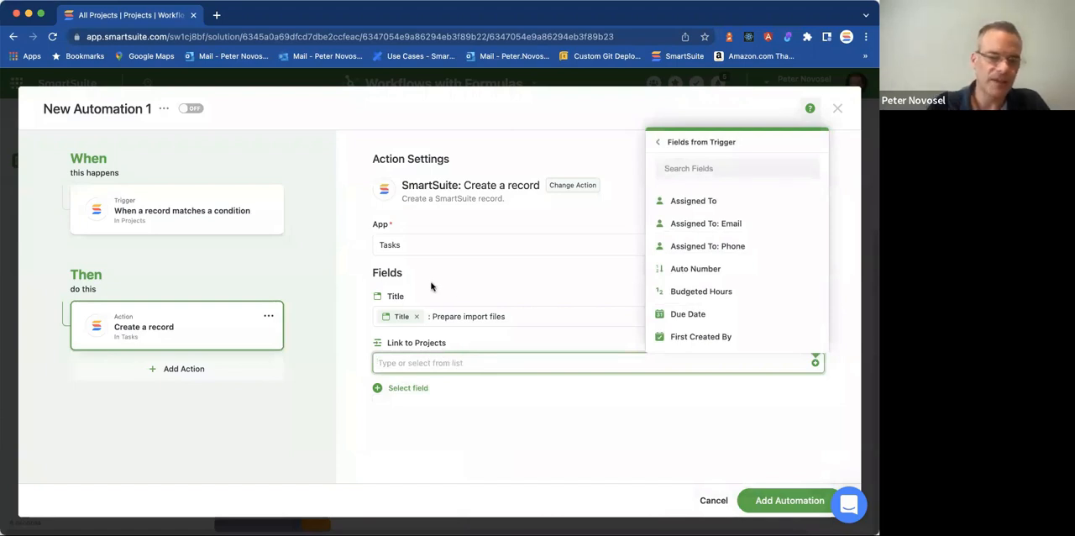
{"action": "scroll", "coordinate": [766, 334], "scroll_direction": "down", "scroll_amount": 4}
{"action": "scroll", "coordinate": [767, 334], "scroll_direction": "down", "scroll_amount": 2}
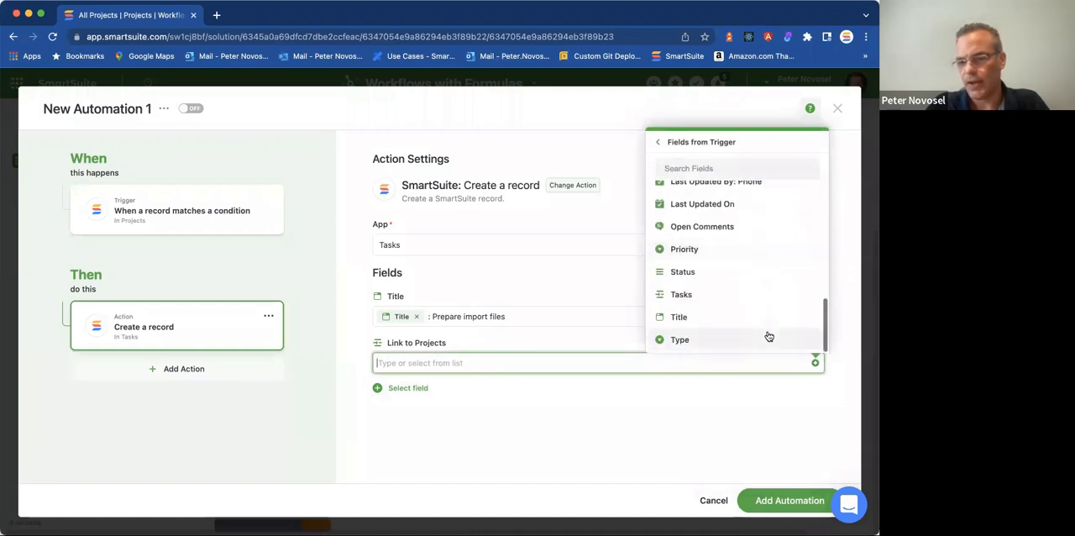
{"action": "left_click", "coordinate": [680, 318]}
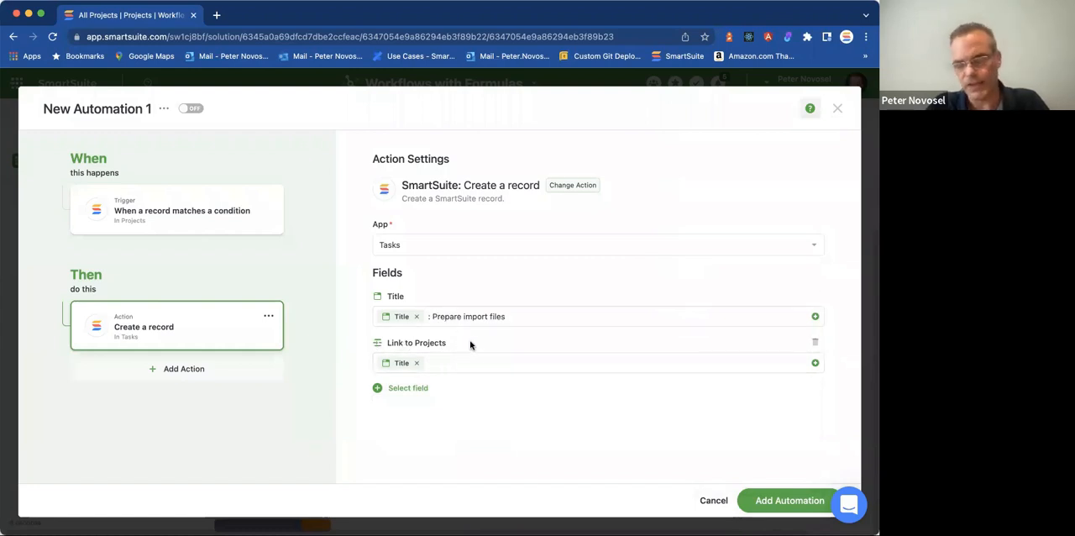
Name the automation "Create data import task" and add it to the solution.
{"action": "left_click", "coordinate": [135, 109]}
{"action": "triple_click", "coordinate": [134, 109]}
{"action": "type", "text": "Create data import ta"}
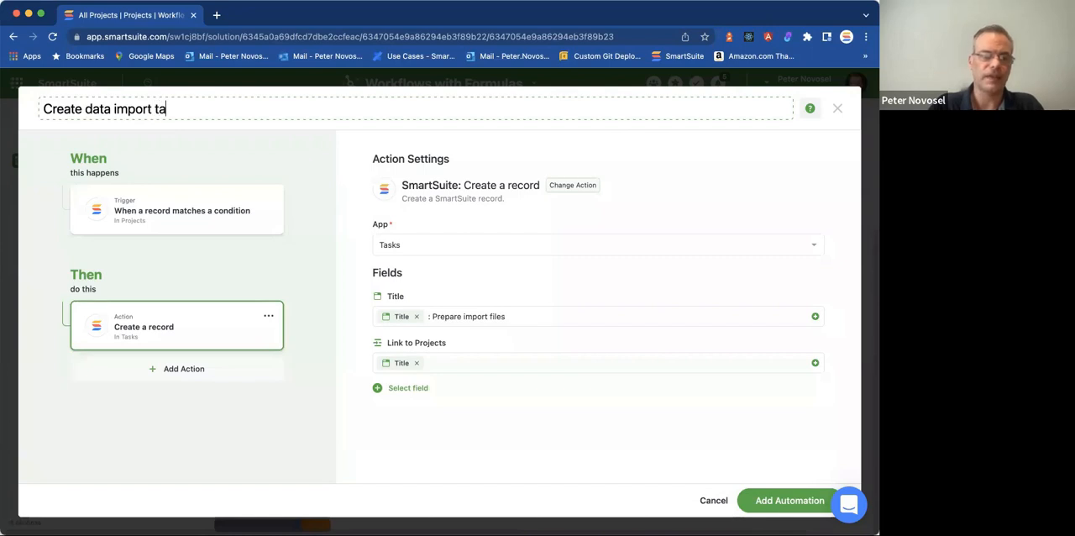
{"action": "type", "text": "sk"}
{"action": "key", "text": "Return"}
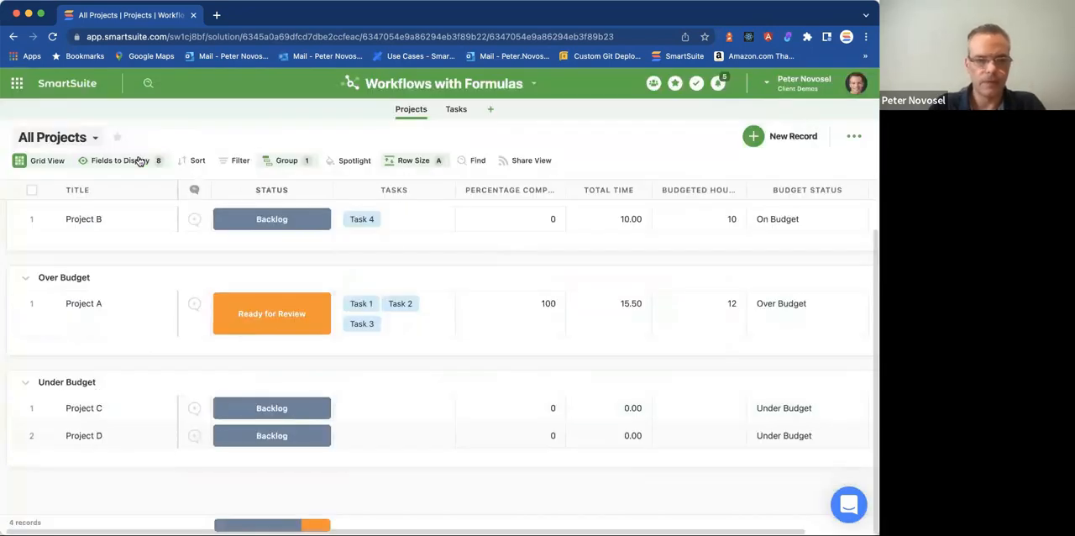
Show Type instead of Percentage Complete and Budgeted Hours in the All Projects grid, and set Project B's Type to Data Import.
{"action": "left_click", "coordinate": [119, 161]}
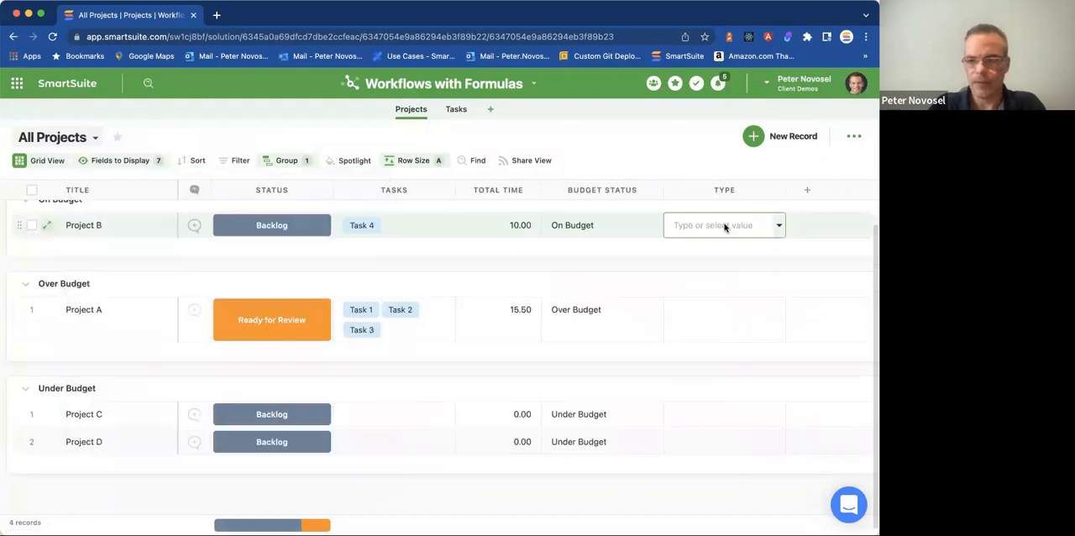
{"action": "left_click", "coordinate": [725, 225]}
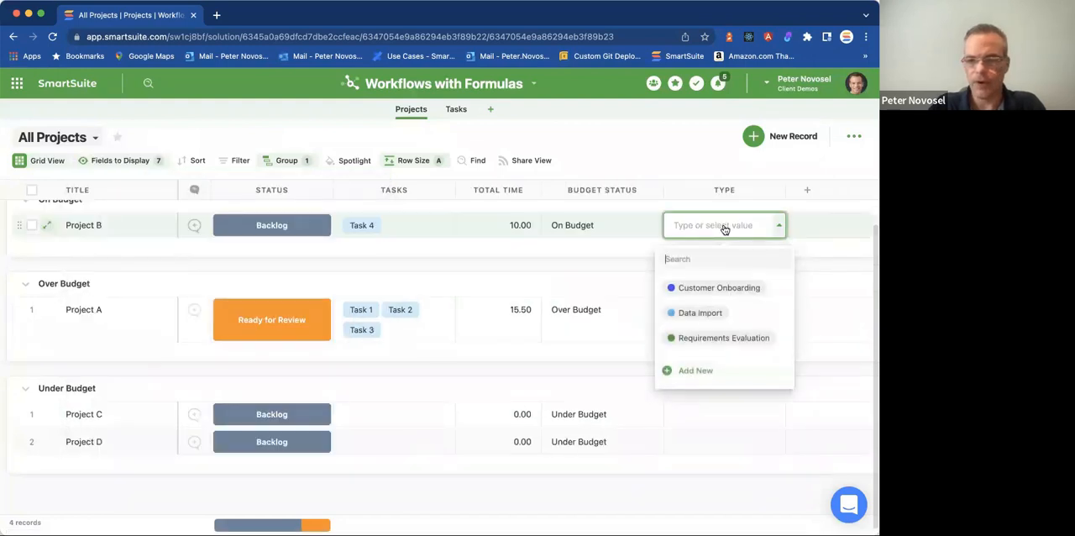
{"action": "left_click", "coordinate": [694, 313]}
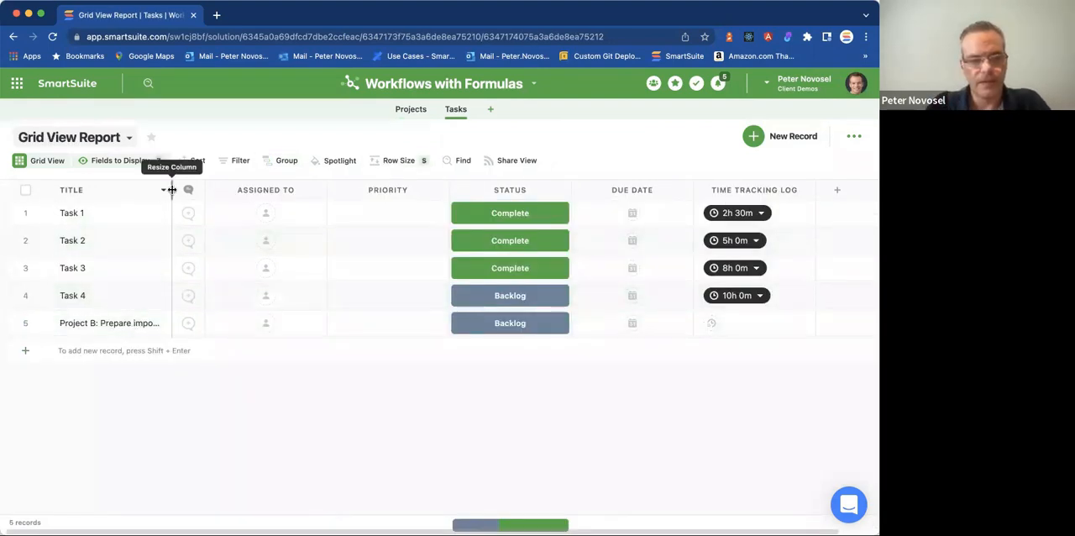
Widen the Title column in the Tasks grid and check the linked project of the "Project B: Prepare import files" record.
{"action": "left_click_drag", "start_coordinate": [173, 190], "coordinate": [235, 190]}
{"action": "left_click", "coordinate": [159, 323]}
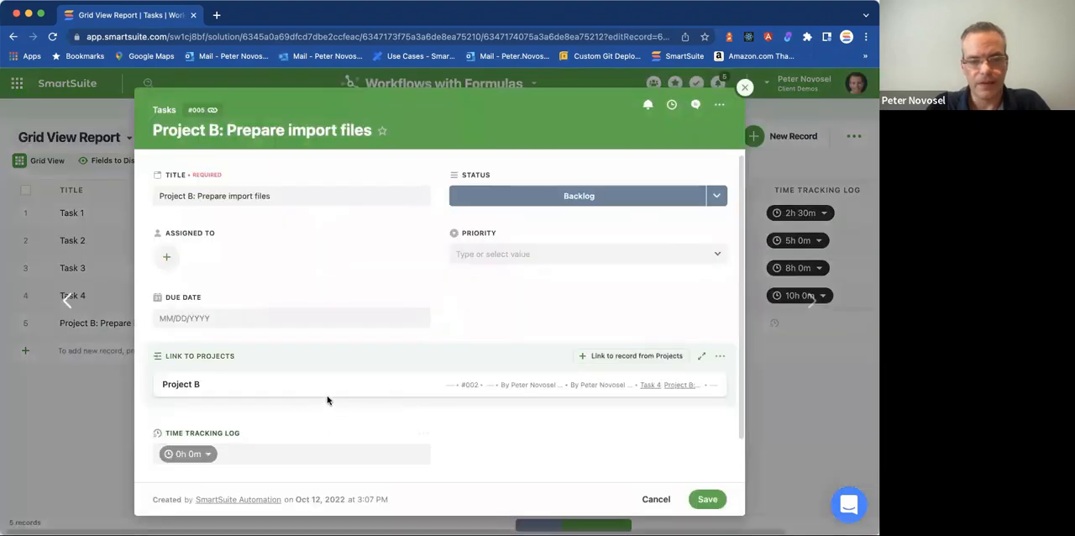
{"action": "left_click", "coordinate": [333, 388]}
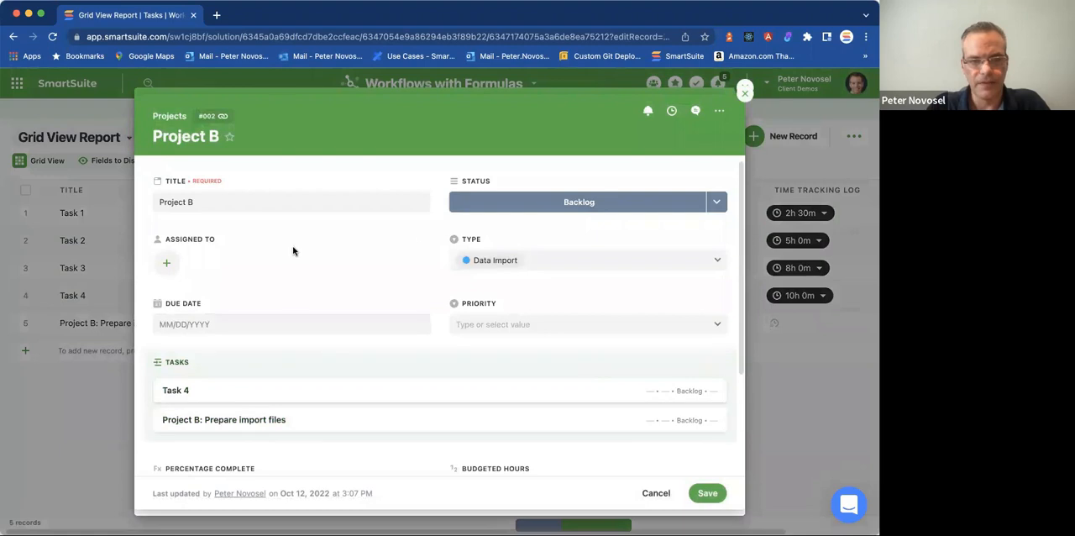
{"action": "left_click", "coordinate": [744, 93]}
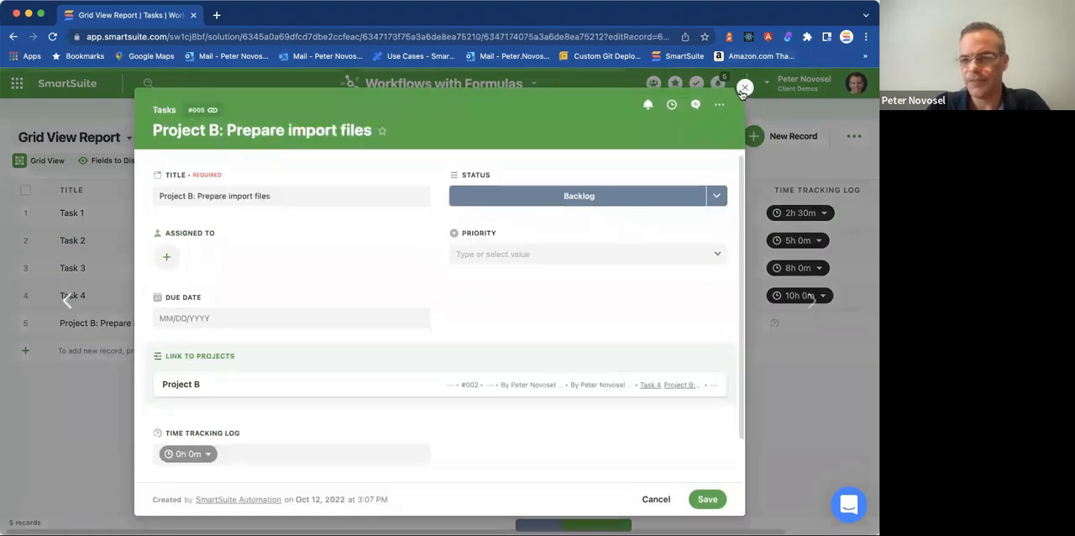
{"action": "left_click", "coordinate": [743, 89]}
Review the trigger settings of the Create data import task automation and close it without changes.
{"action": "left_click", "coordinate": [533, 86]}
{"action": "left_click", "coordinate": [425, 252]}
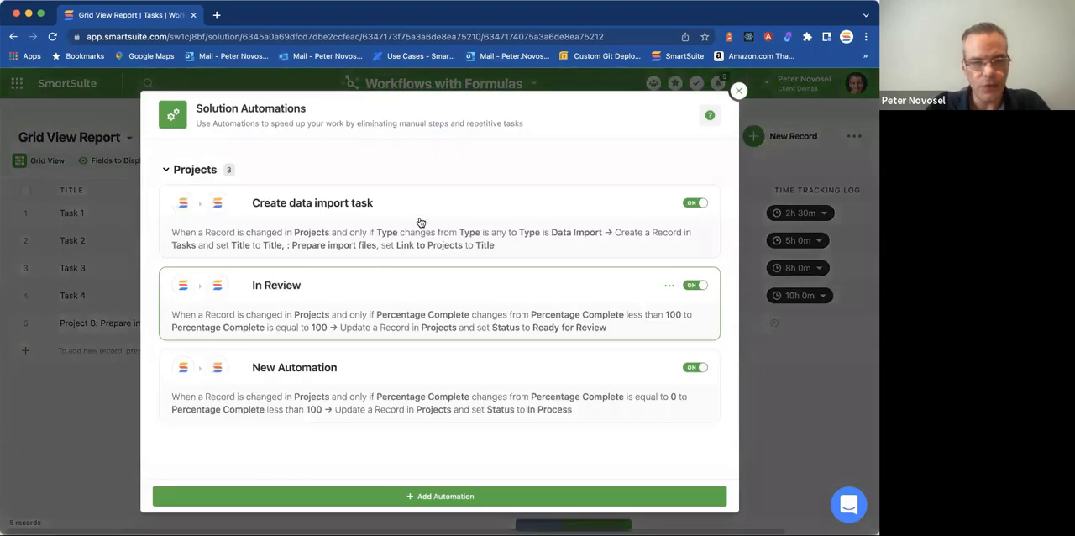
{"action": "left_click", "coordinate": [420, 220]}
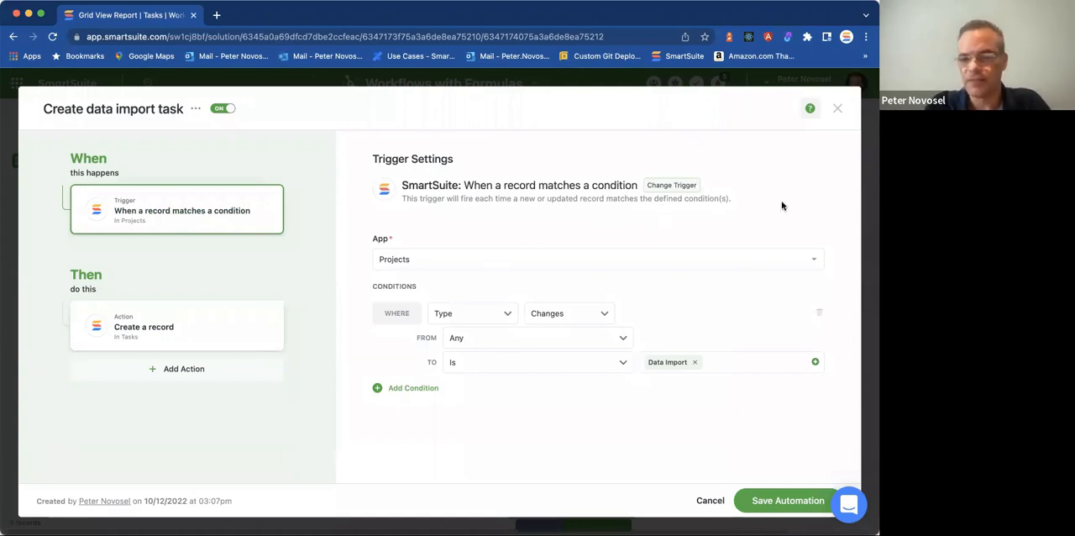
{"action": "key", "text": "Escape"}
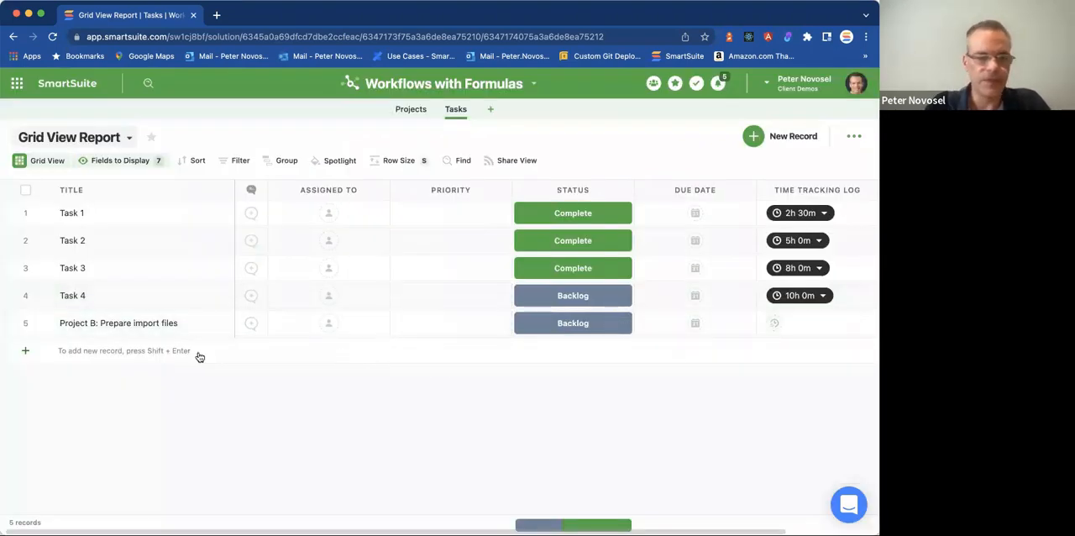
Return to the All Projects grid and widen its Tasks column to fit the full task names.
{"action": "left_click", "coordinate": [403, 117]}
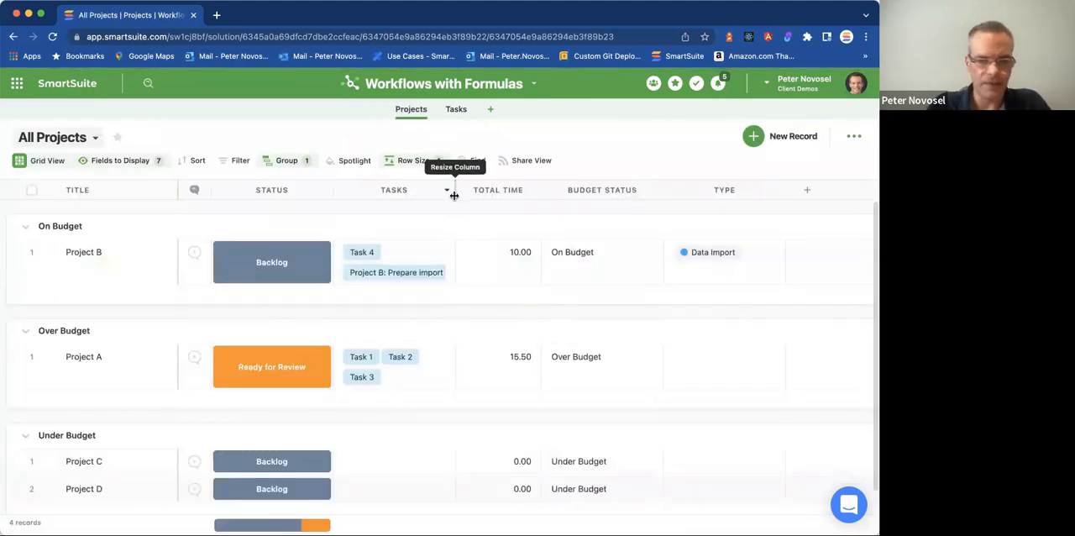
{"action": "left_click_drag", "start_coordinate": [456, 190], "coordinate": [497, 193]}
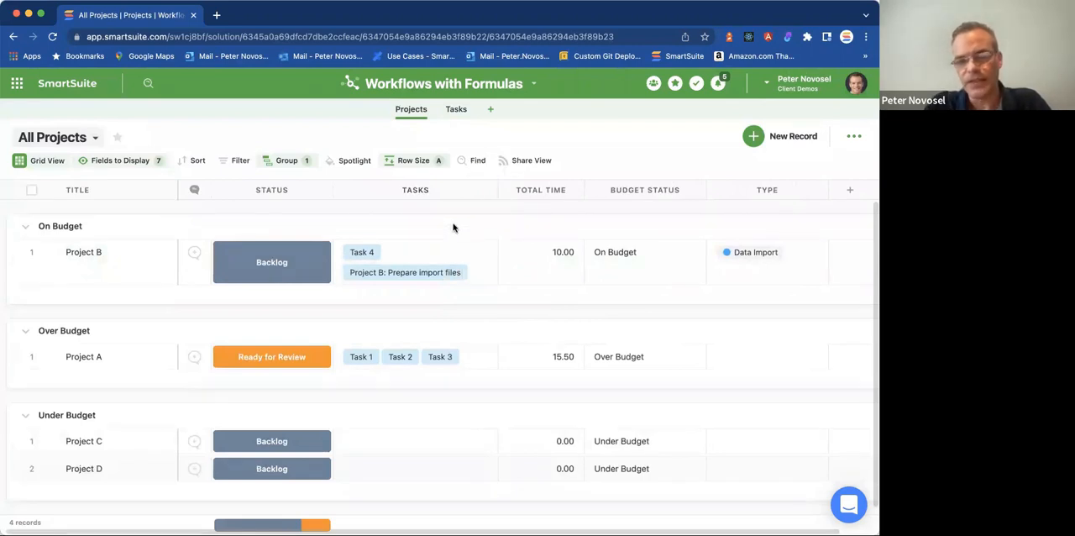
Start a new Checklist field from the Project B record and name it Review Checklist.
{"action": "left_click", "coordinate": [44, 254]}
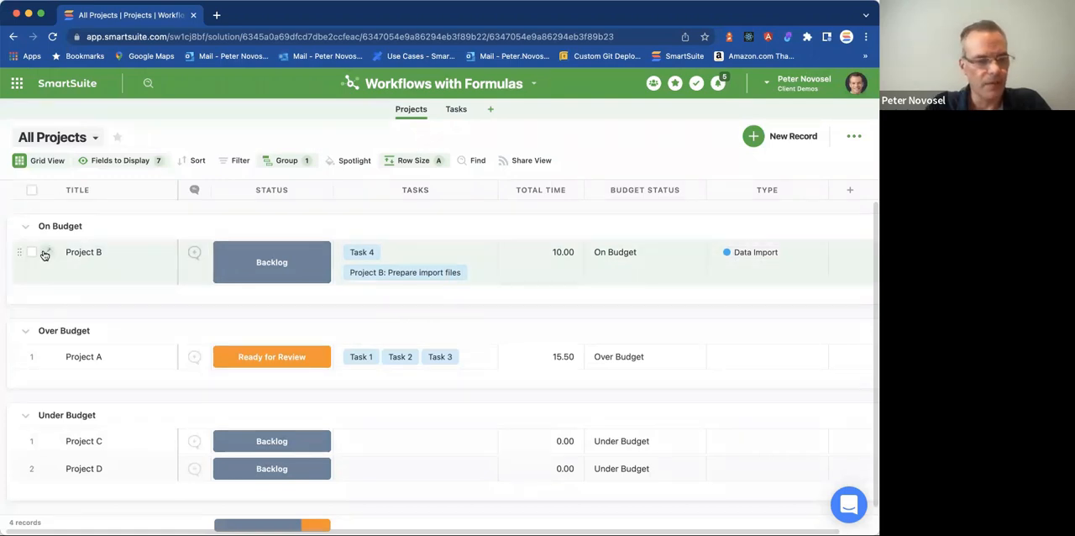
{"action": "scroll", "coordinate": [341, 280], "scroll_direction": "down", "scroll_amount": 3}
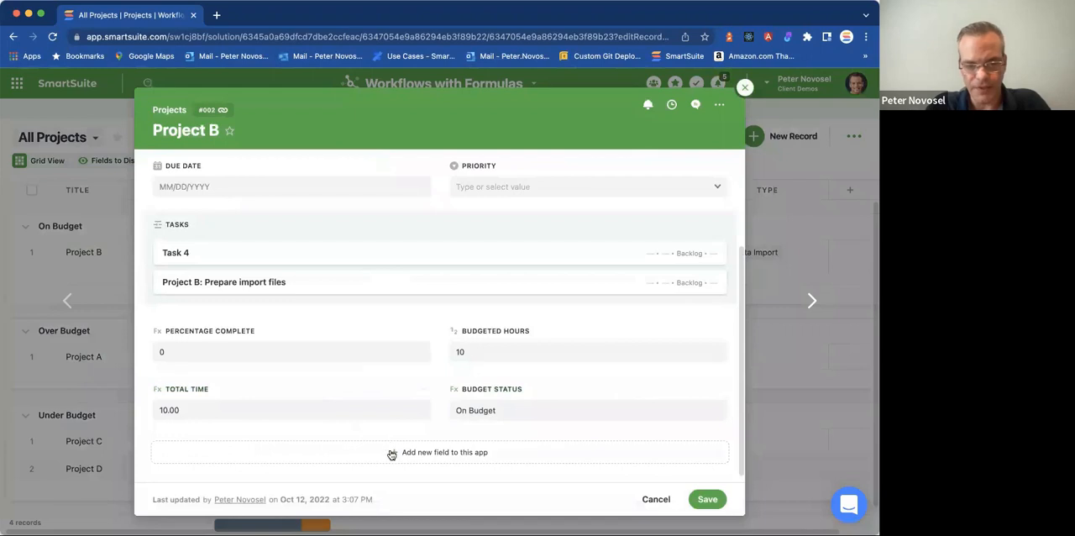
{"action": "left_click", "coordinate": [391, 454]}
{"action": "type", "text": "check"}
{"action": "left_click", "coordinate": [404, 251]}
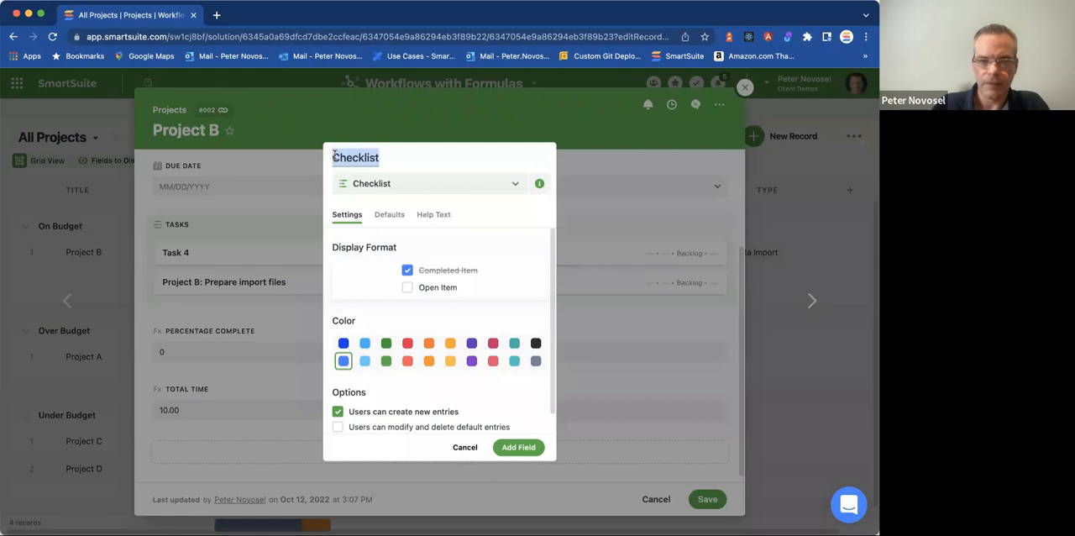
{"action": "left_click", "coordinate": [335, 157]}
{"action": "type", "text": "Revi"}
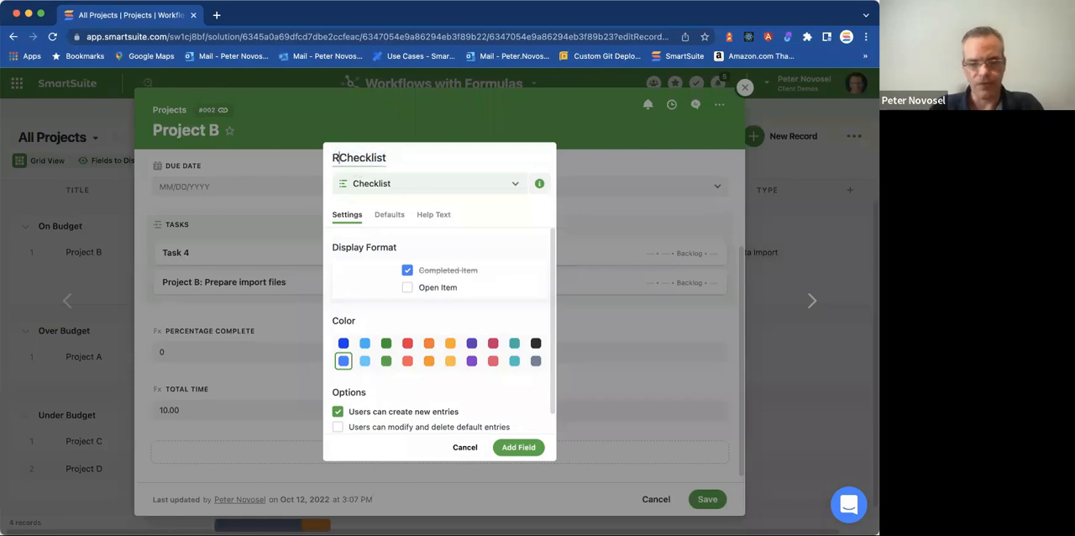
{"action": "type", "text": "ew"}
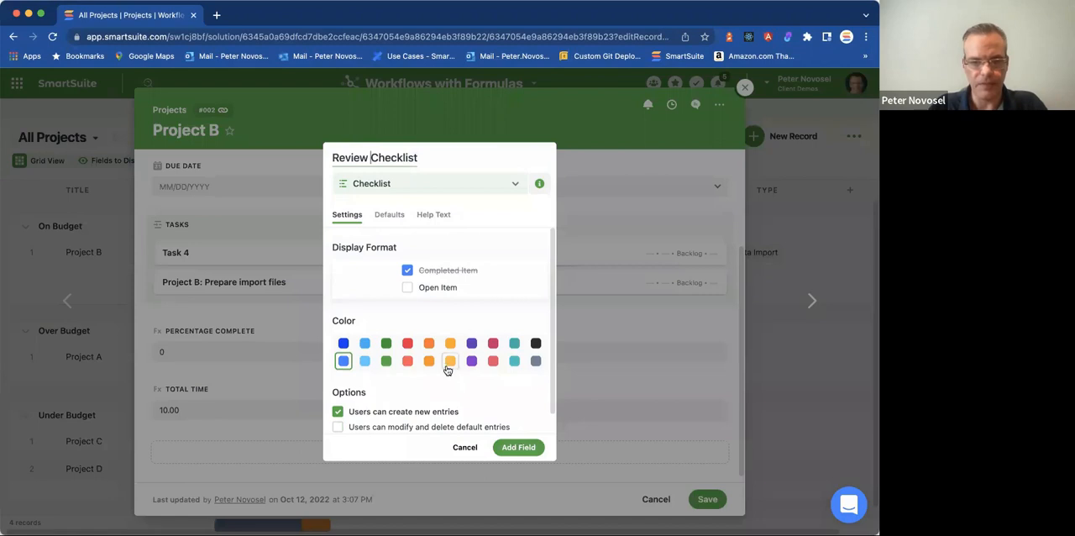
Enter "Review hours logged for the project" as the checklist's default item and add the field to the Projects app.
{"action": "left_click", "coordinate": [386, 215]}
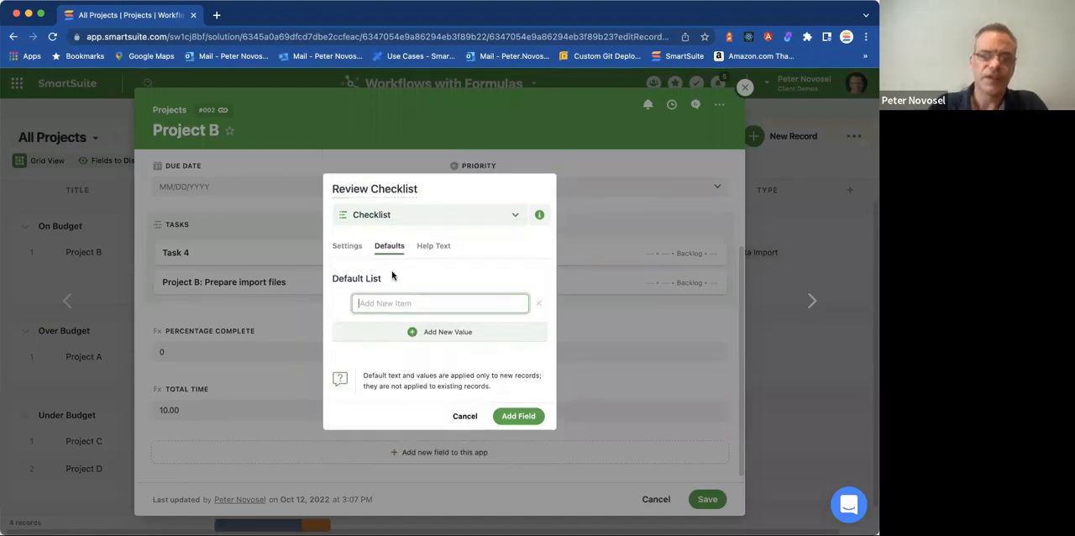
{"action": "type", "text": "Review hours"}
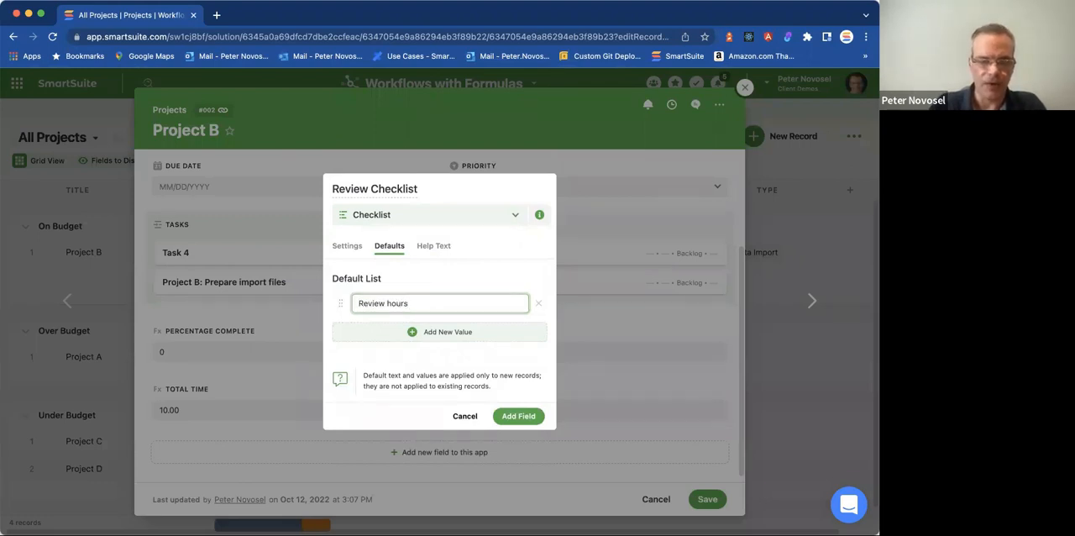
{"action": "type", "text": " logged for the project"}
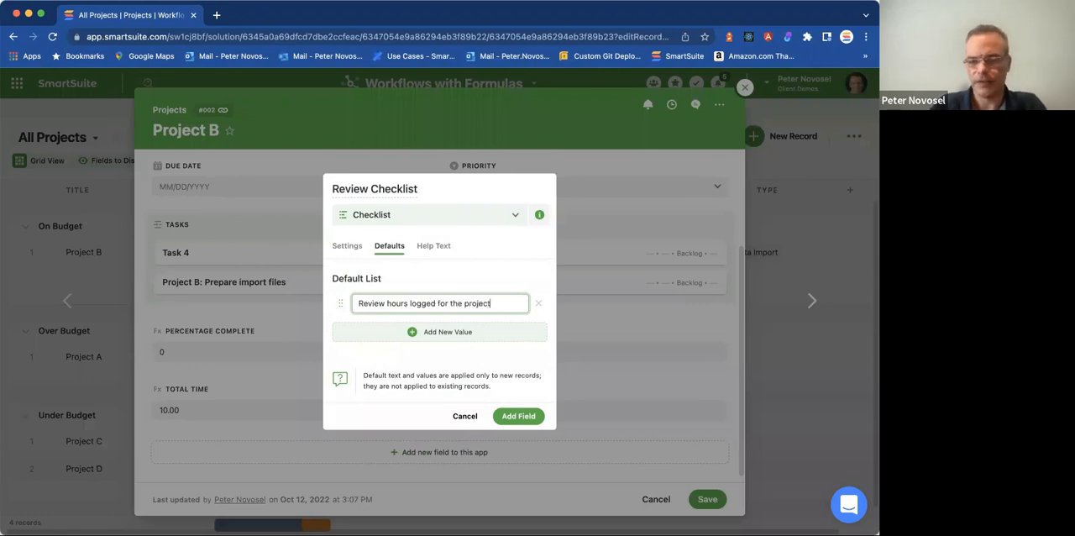
{"action": "left_click", "coordinate": [430, 353]}
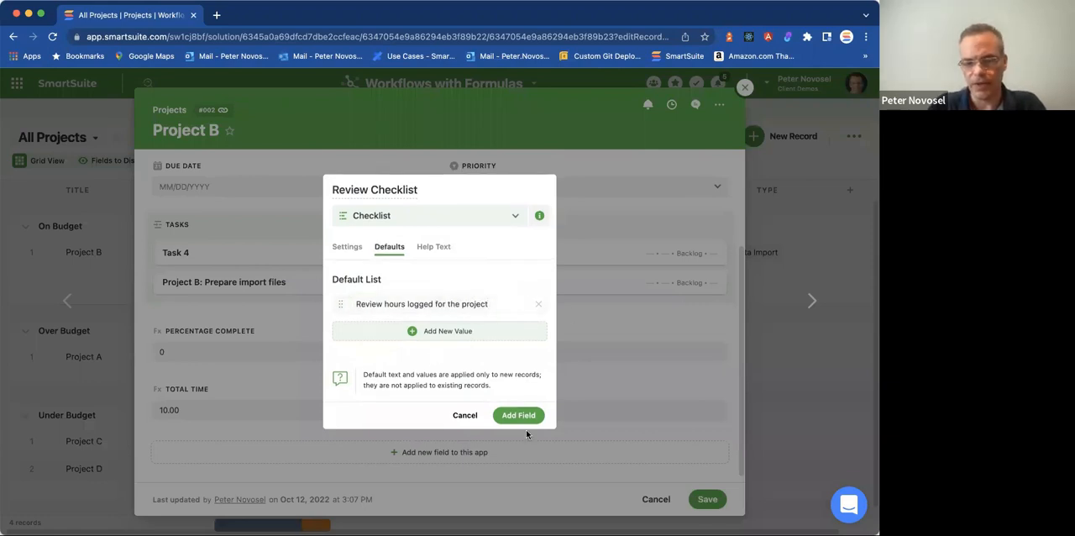
{"action": "left_click", "coordinate": [504, 415]}
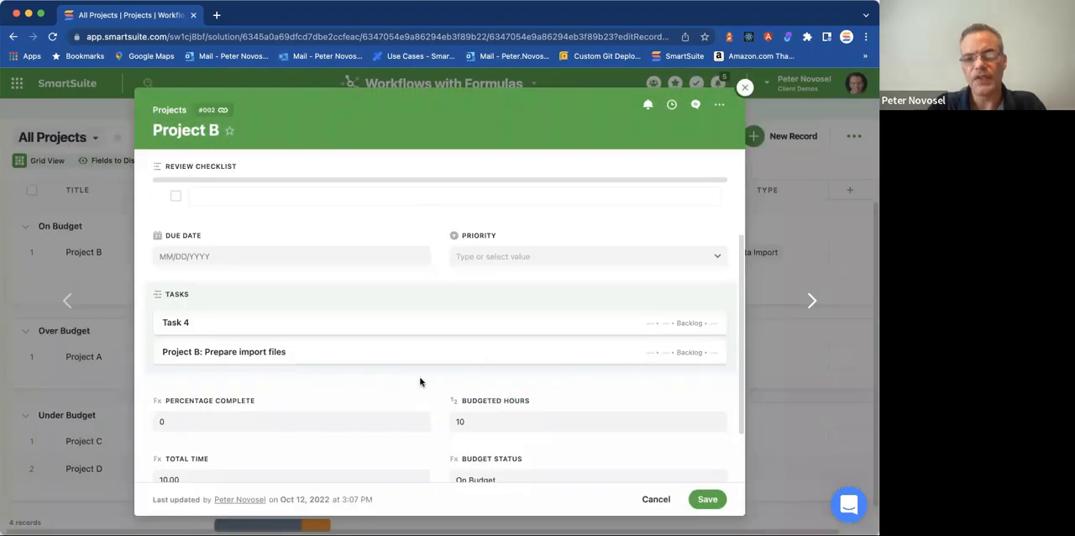
{"action": "scroll", "coordinate": [444, 215], "scroll_direction": "up", "scroll_amount": 3}
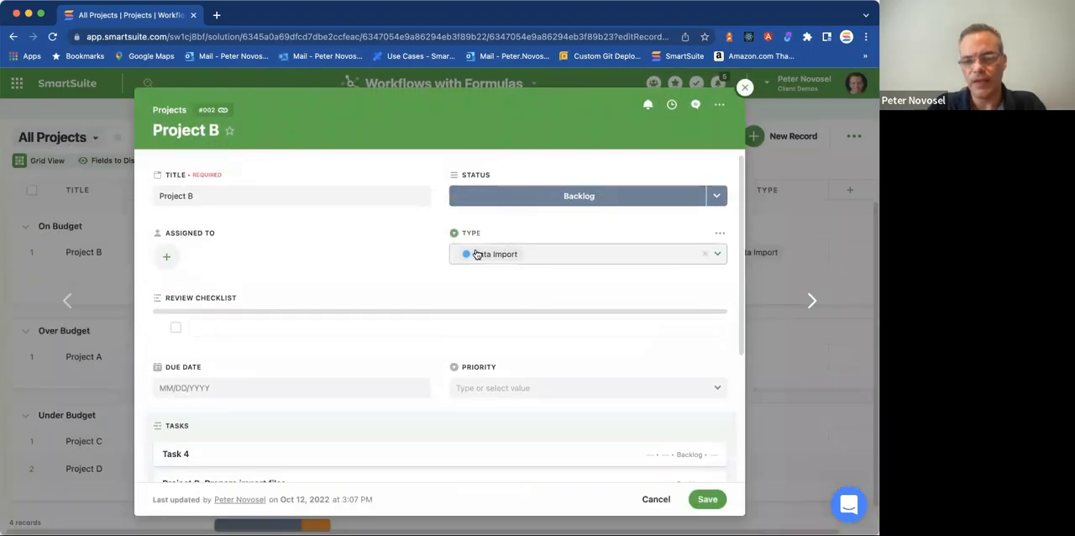
{"action": "scroll", "coordinate": [427, 271], "scroll_direction": "down", "scroll_amount": 3}
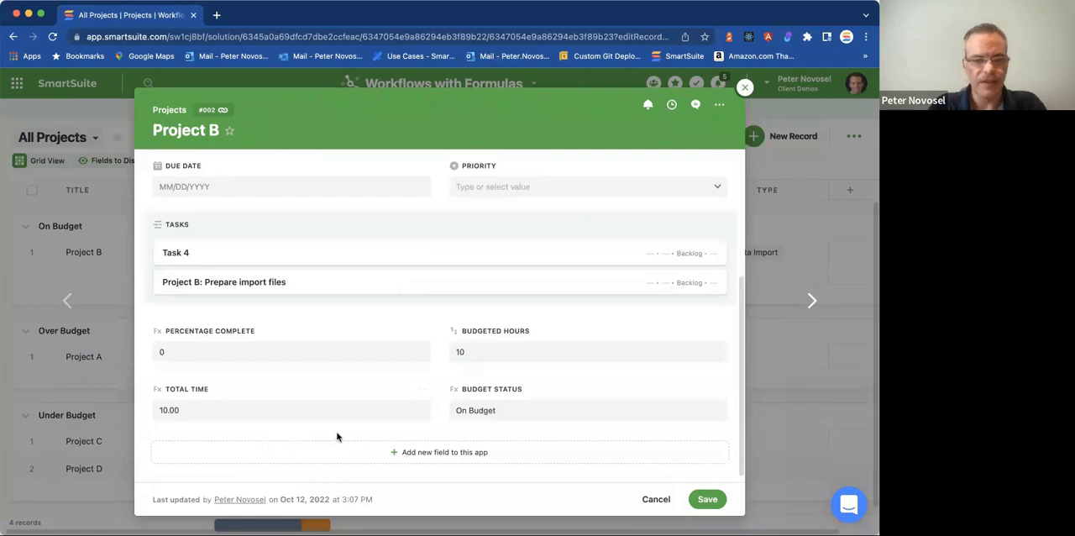
Reopen the Project B record, look at its Review Checklist field, and close the record without adding an item.
{"action": "left_click", "coordinate": [744, 89]}
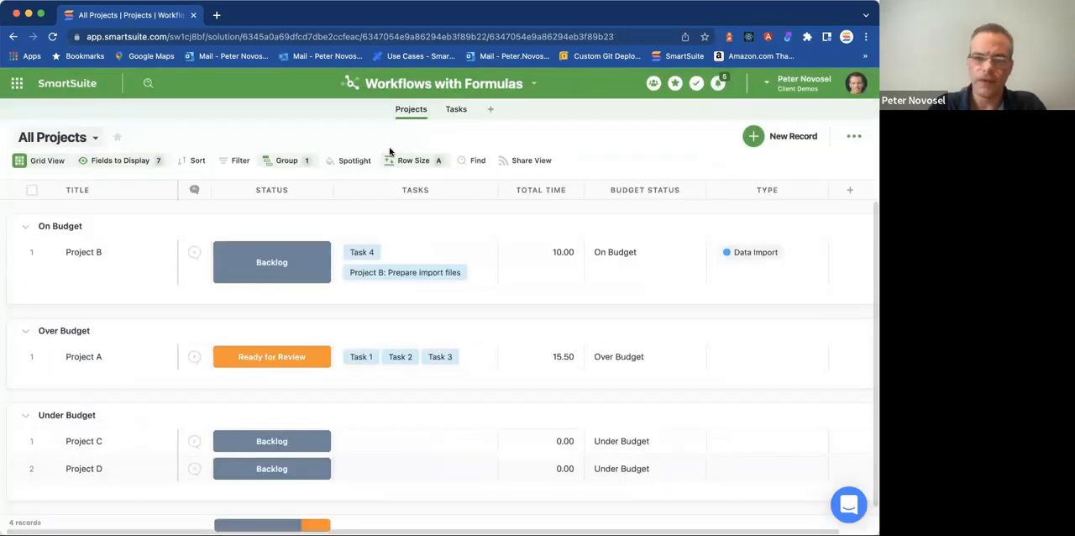
{"action": "left_click", "coordinate": [40, 251]}
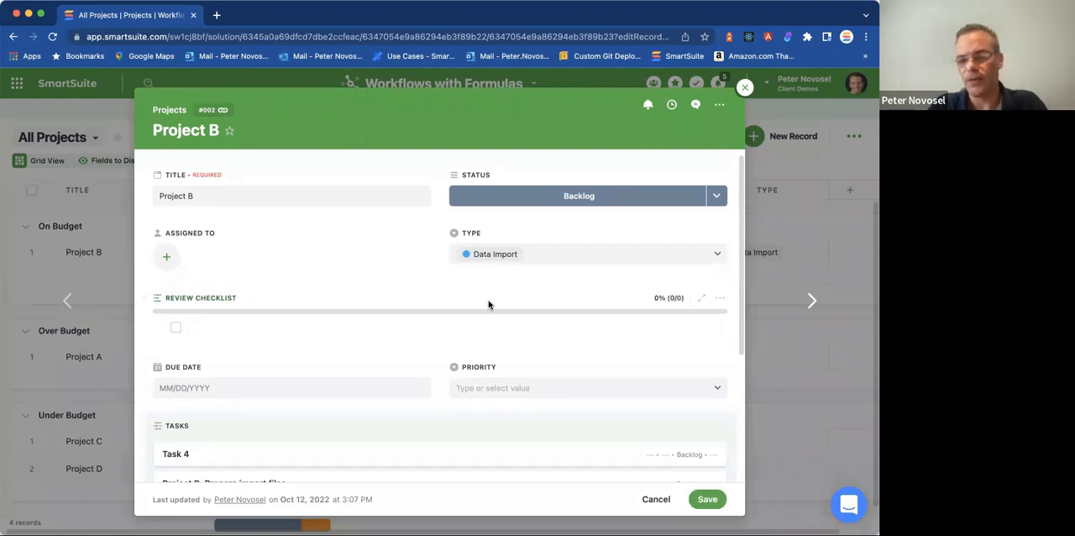
{"action": "left_click", "coordinate": [415, 329]}
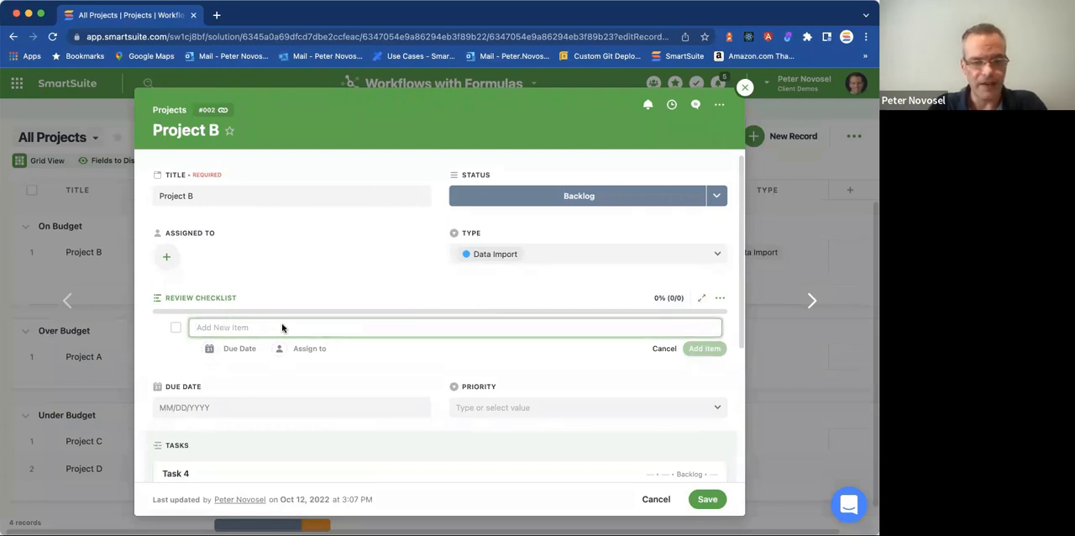
{"action": "left_click", "coordinate": [389, 288]}
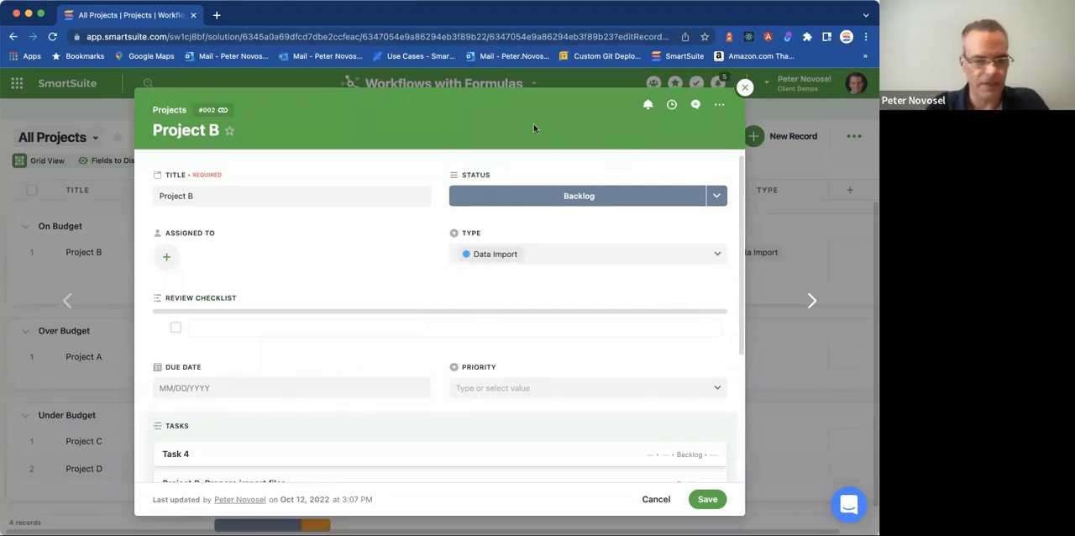
{"action": "left_click", "coordinate": [744, 88]}
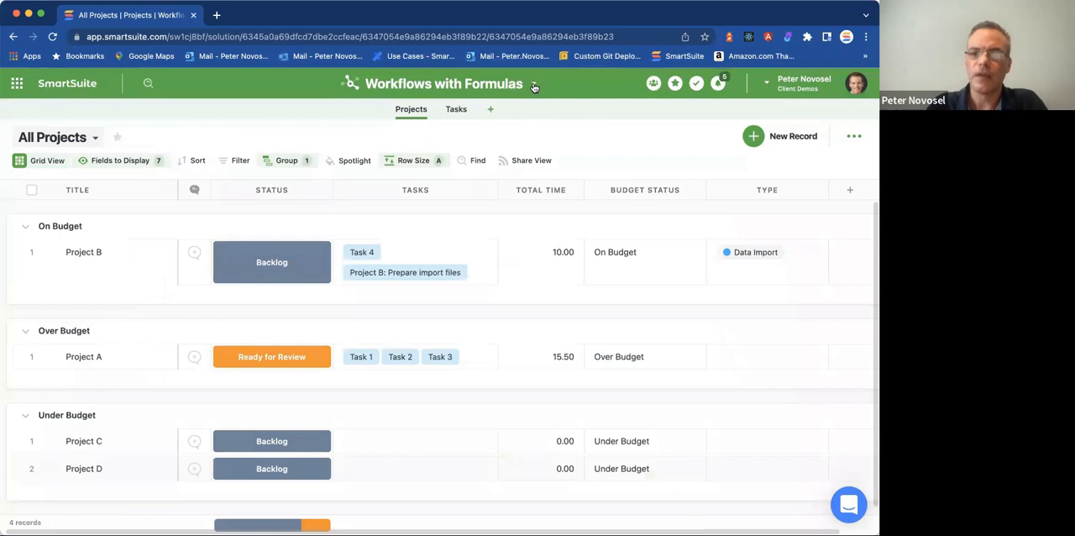
Open the Create data import task automation and add an Update a record action after the existing one.
{"action": "left_click", "coordinate": [533, 85]}
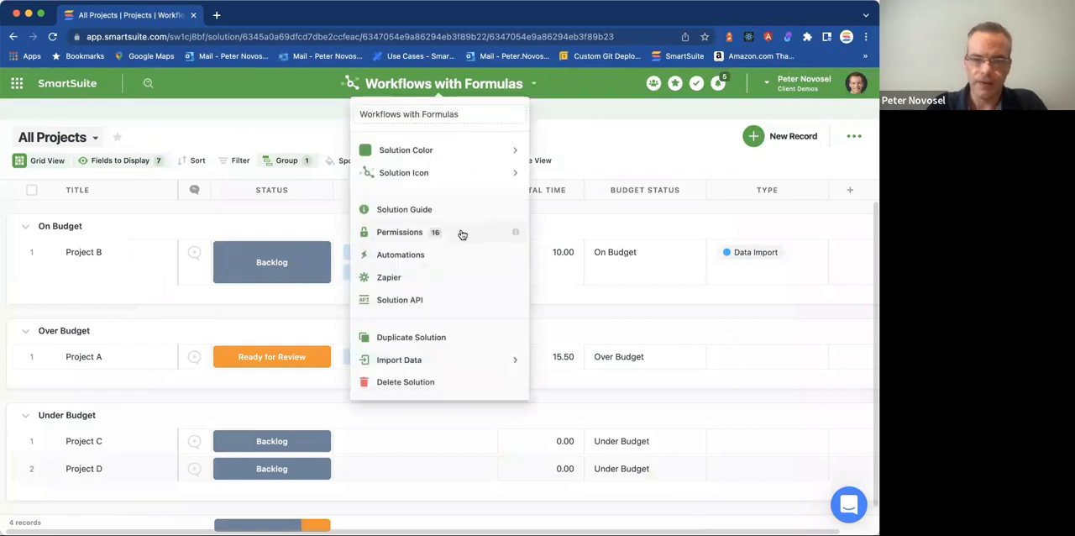
{"action": "left_click", "coordinate": [411, 259]}
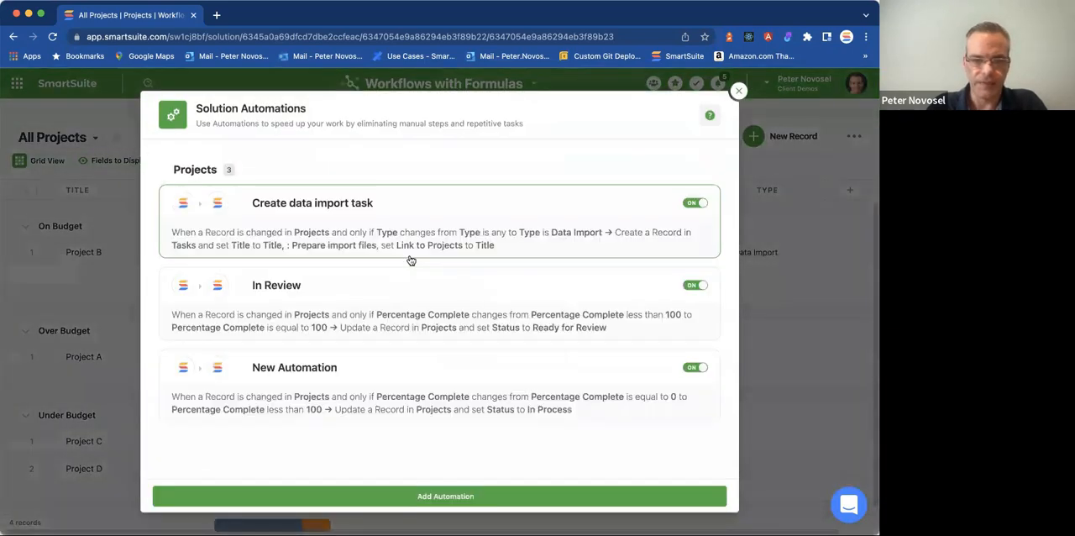
{"action": "left_click", "coordinate": [419, 224]}
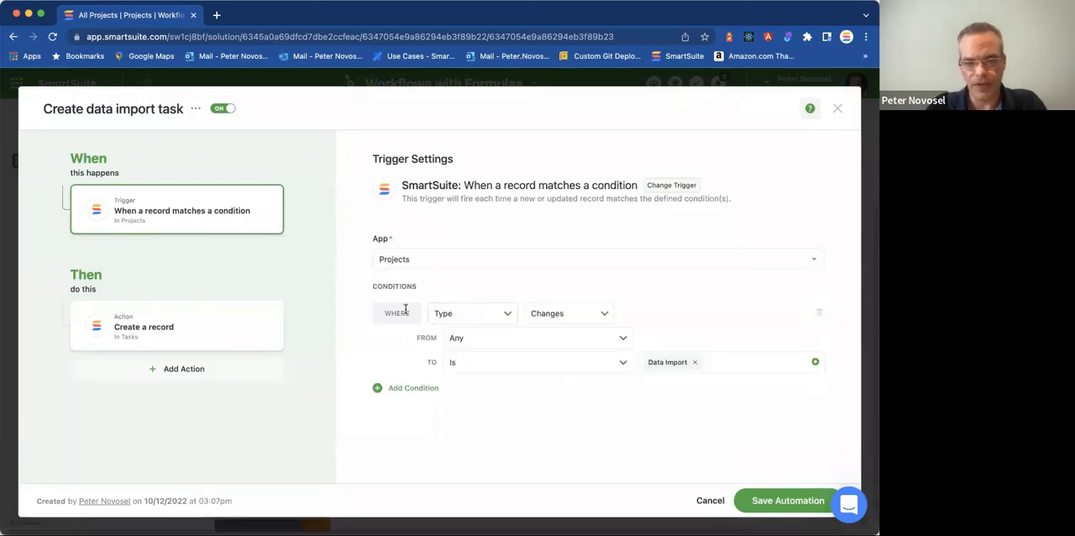
{"action": "left_click", "coordinate": [241, 371]}
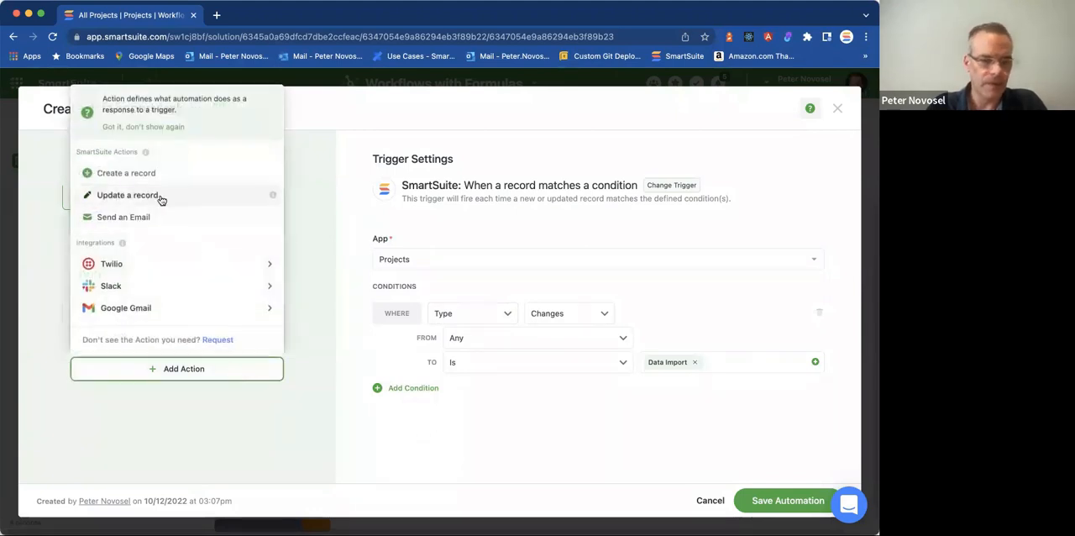
{"action": "left_click", "coordinate": [161, 199]}
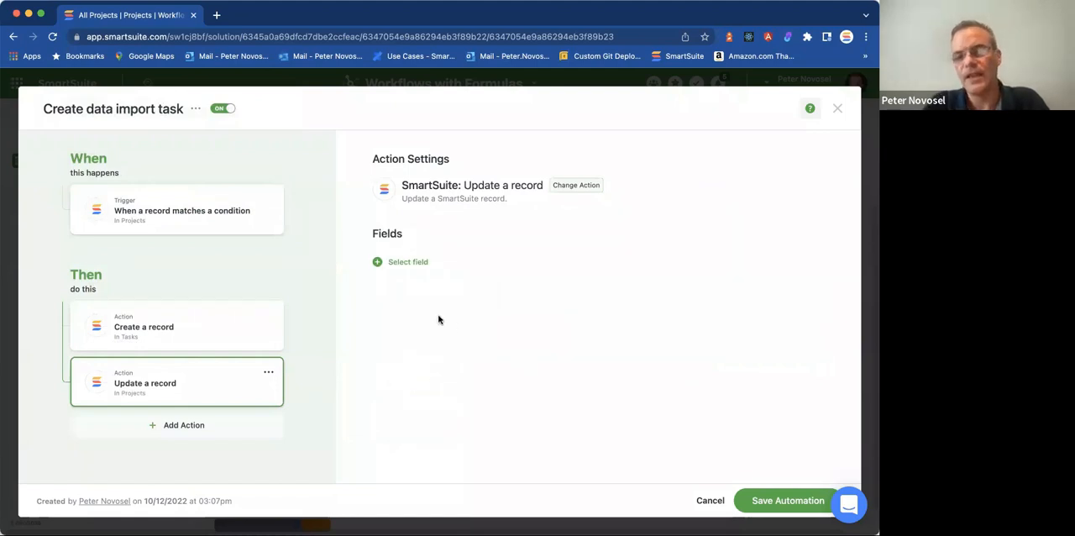
Make the update action add "Review data import files for accuracy" to Review Checklist, without an assignee, and save the automation.
{"action": "left_click", "coordinate": [408, 262]}
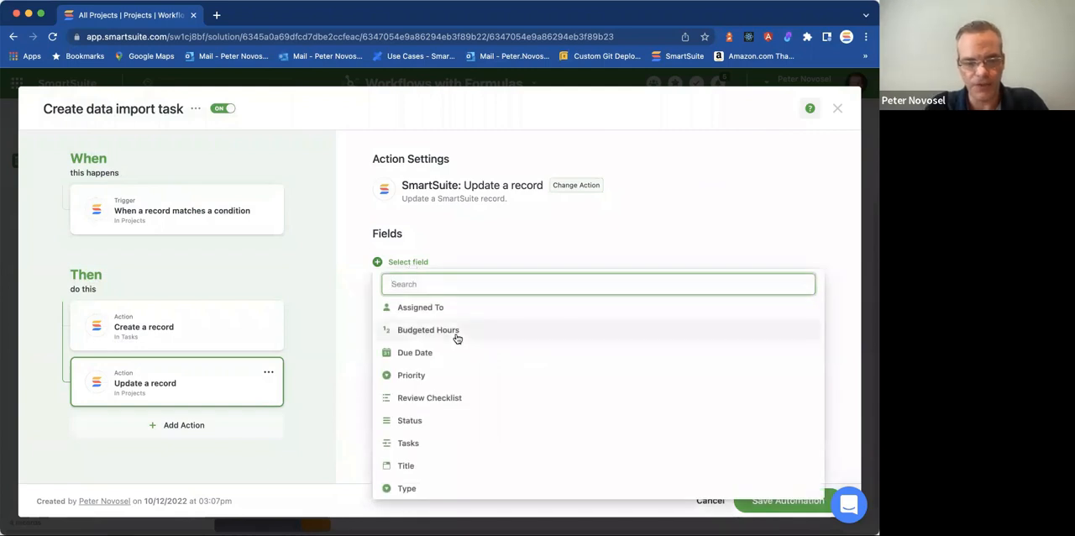
{"action": "left_click", "coordinate": [432, 398]}
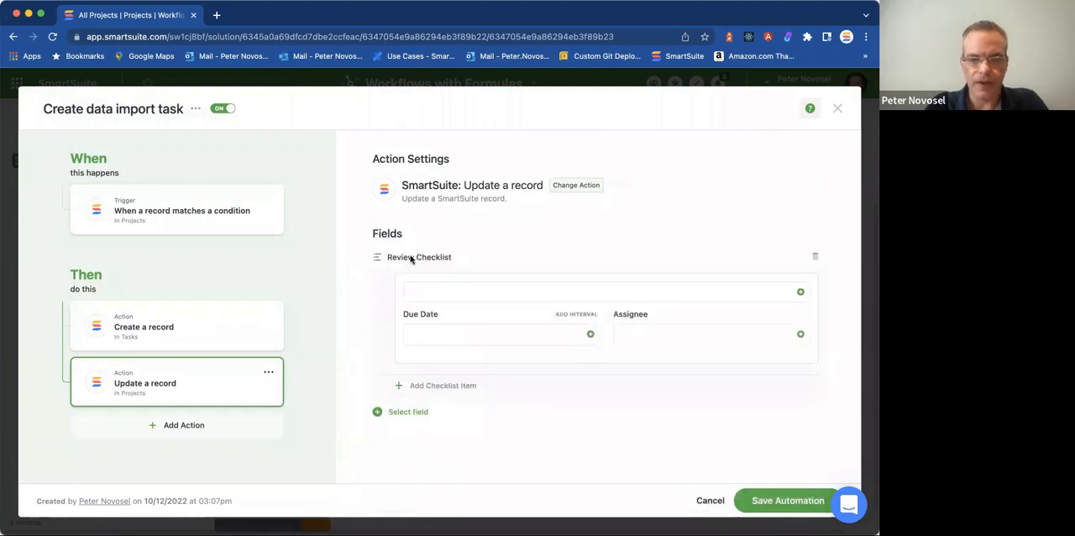
{"action": "left_click", "coordinate": [477, 288]}
{"action": "type", "text": "Review data import files for accuracy"}
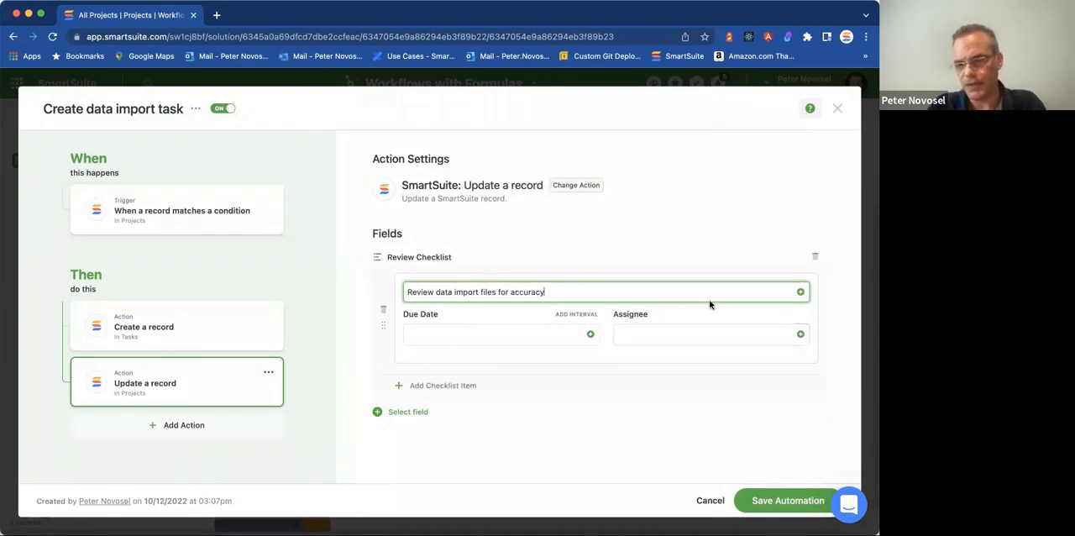
{"action": "left_click", "coordinate": [800, 334]}
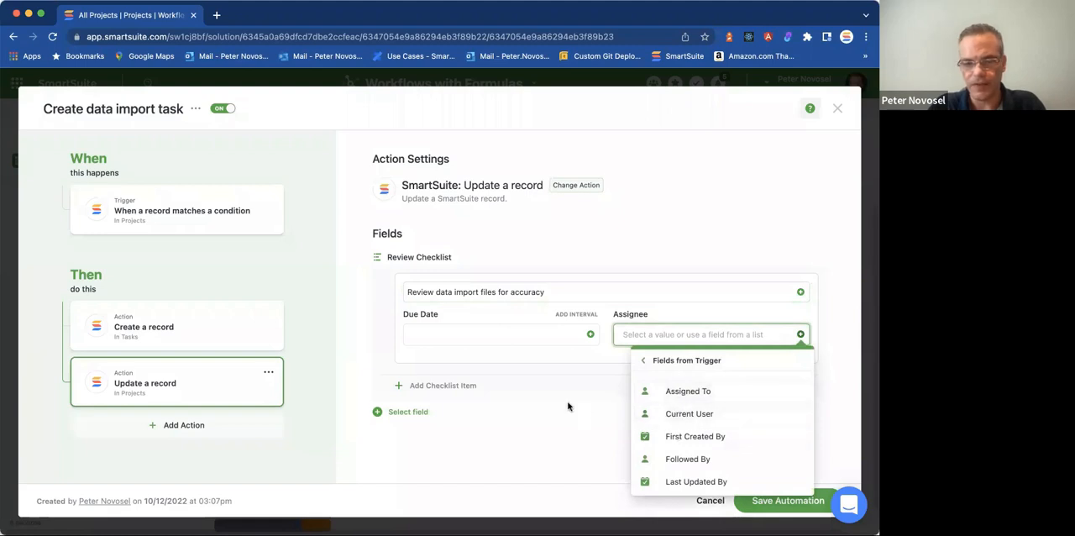
{"action": "left_click", "coordinate": [525, 401]}
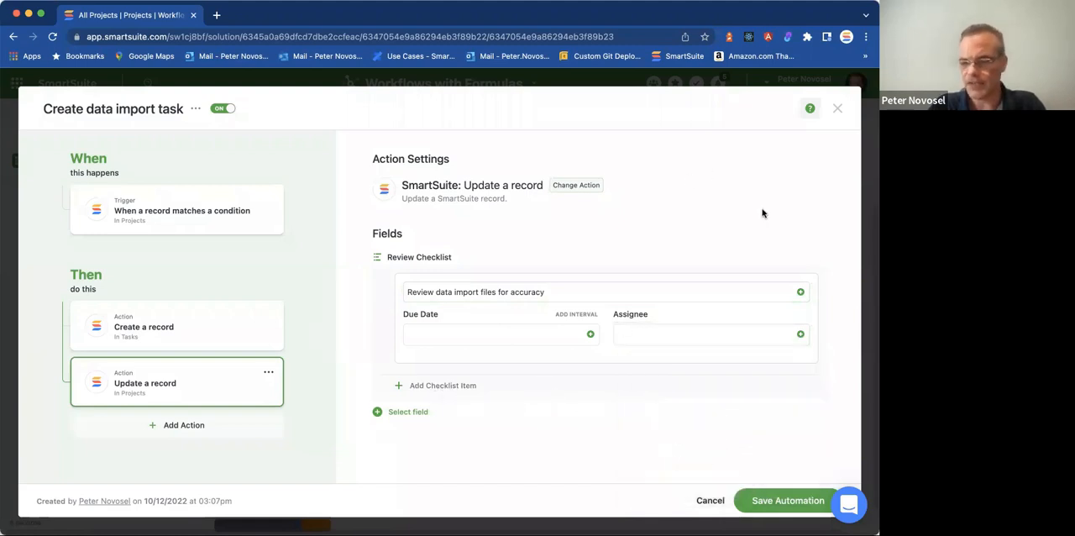
{"action": "left_click", "coordinate": [787, 500]}
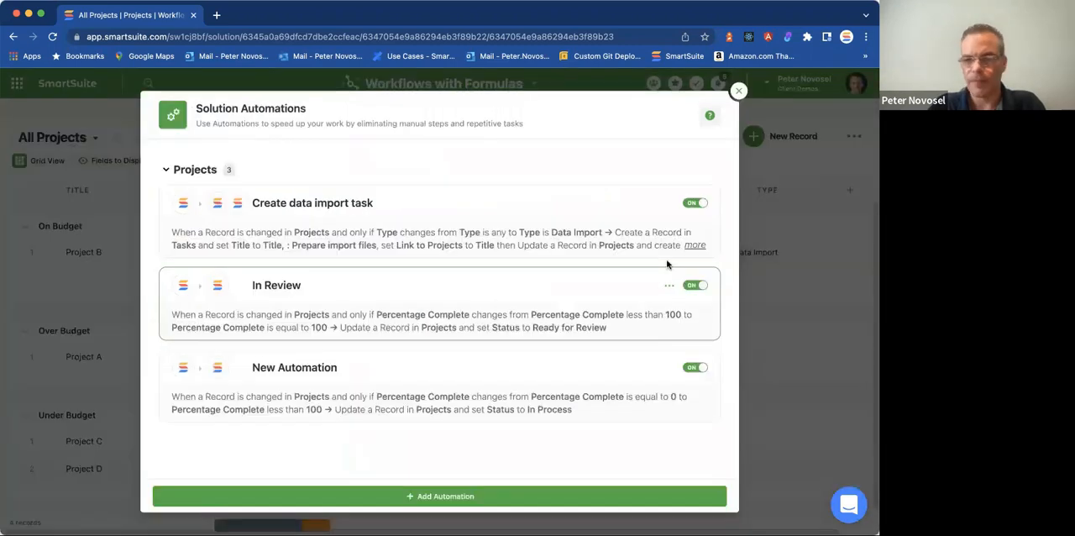
Close the solution automations and set Project A's Type to Data Import in the All Projects grid.
{"action": "key", "text": "Escape"}
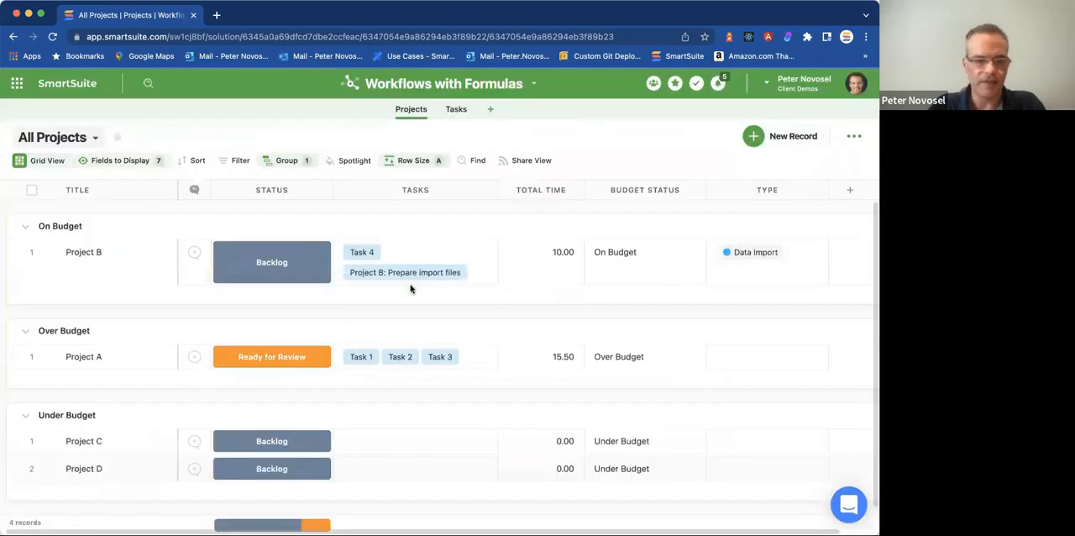
{"action": "scroll", "coordinate": [371, 418], "scroll_direction": "down", "scroll_amount": 1}
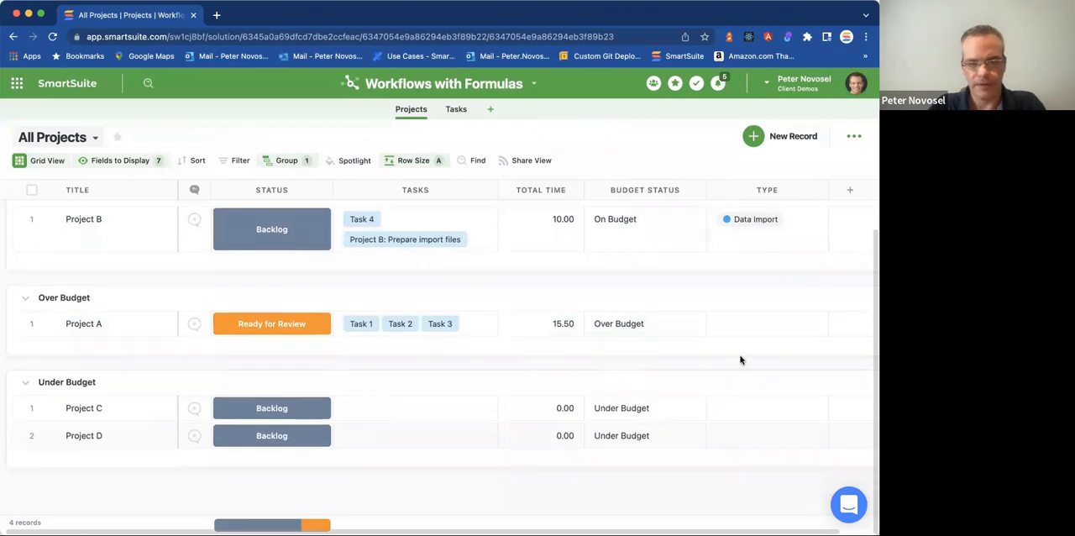
{"action": "left_click", "coordinate": [749, 323]}
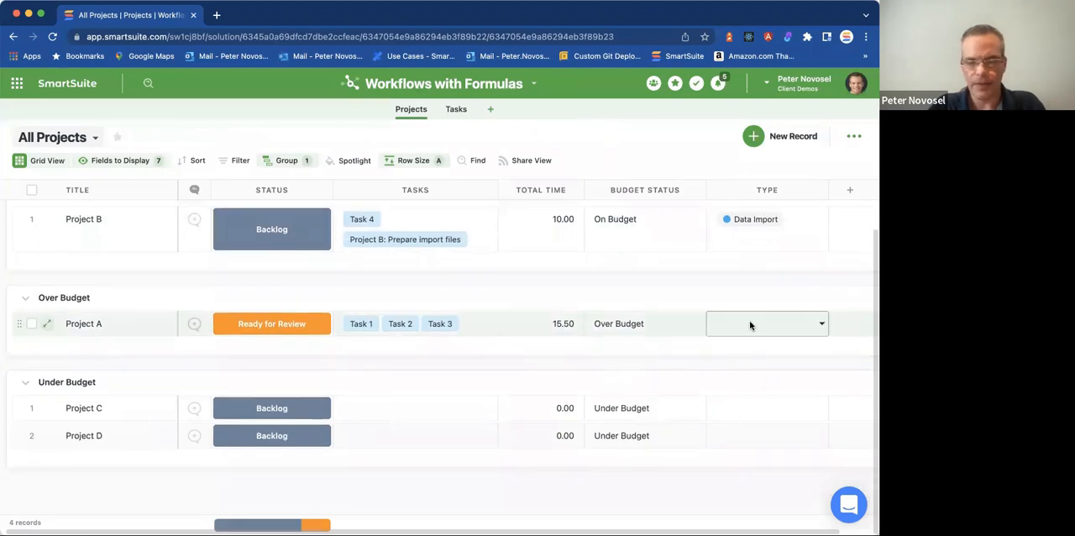
{"action": "left_click", "coordinate": [750, 324]}
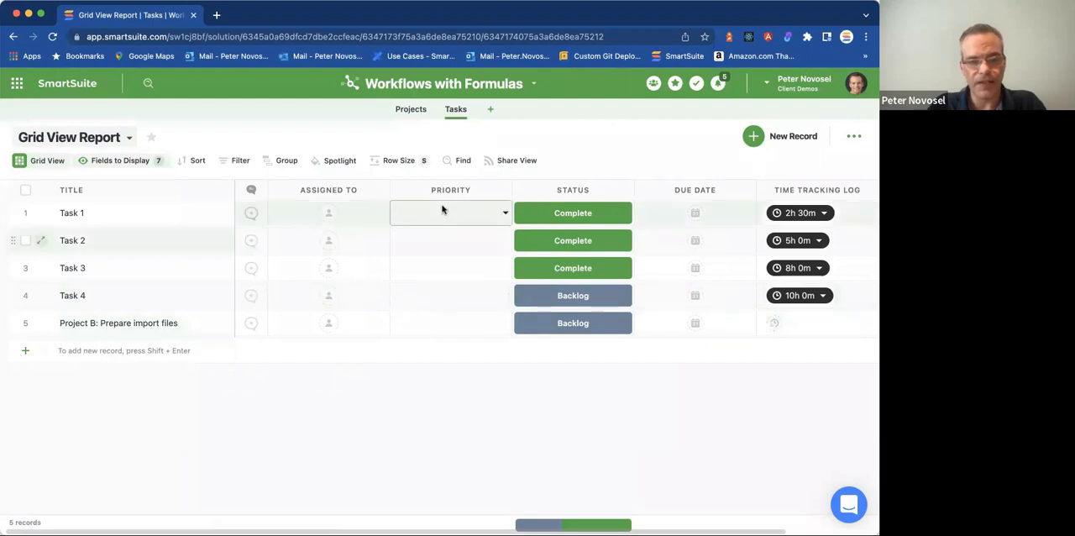
Return to Projects, open the Project A record and examine its Review Checklist without adding another item.
{"action": "left_click", "coordinate": [412, 110]}
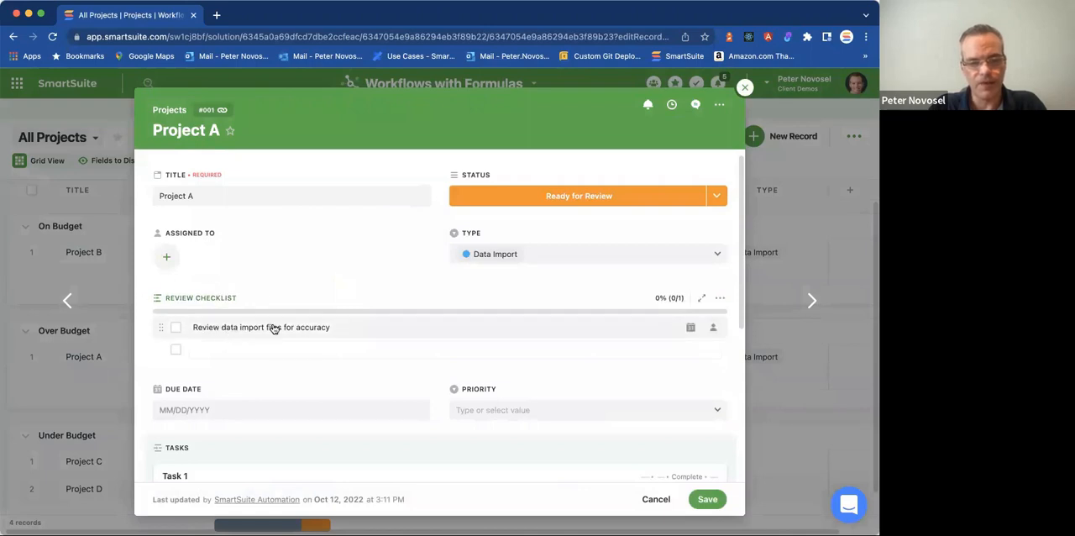
{"action": "scroll", "coordinate": [348, 294], "scroll_direction": "down", "scroll_amount": 1}
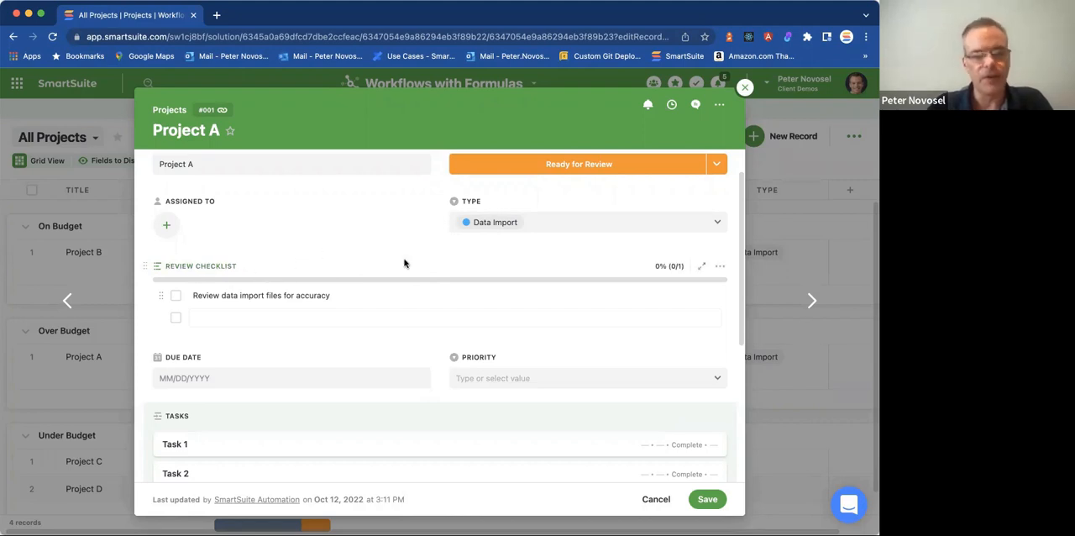
{"action": "scroll", "coordinate": [453, 244], "scroll_direction": "up", "scroll_amount": 2}
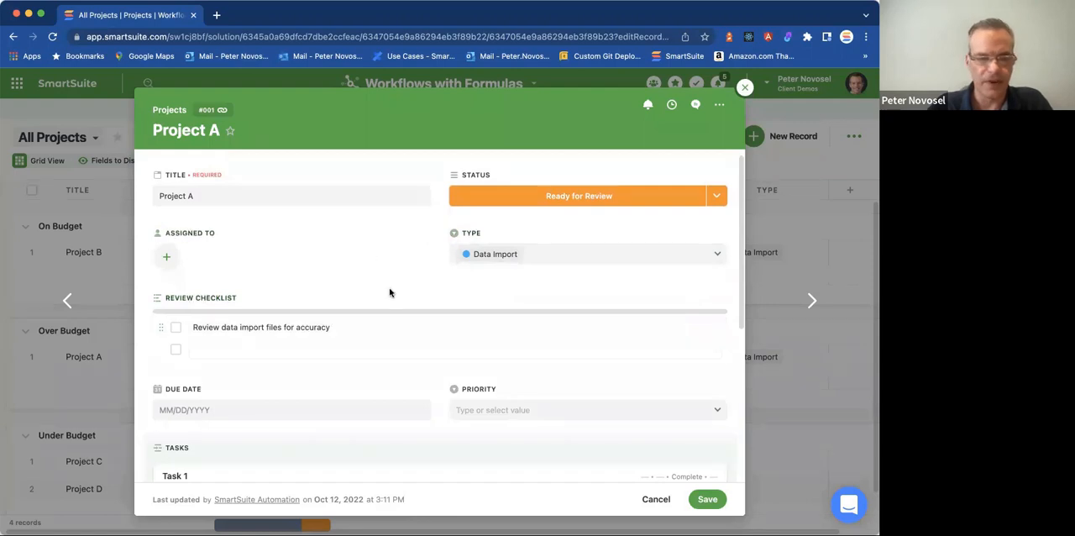
{"action": "left_click", "coordinate": [286, 348]}
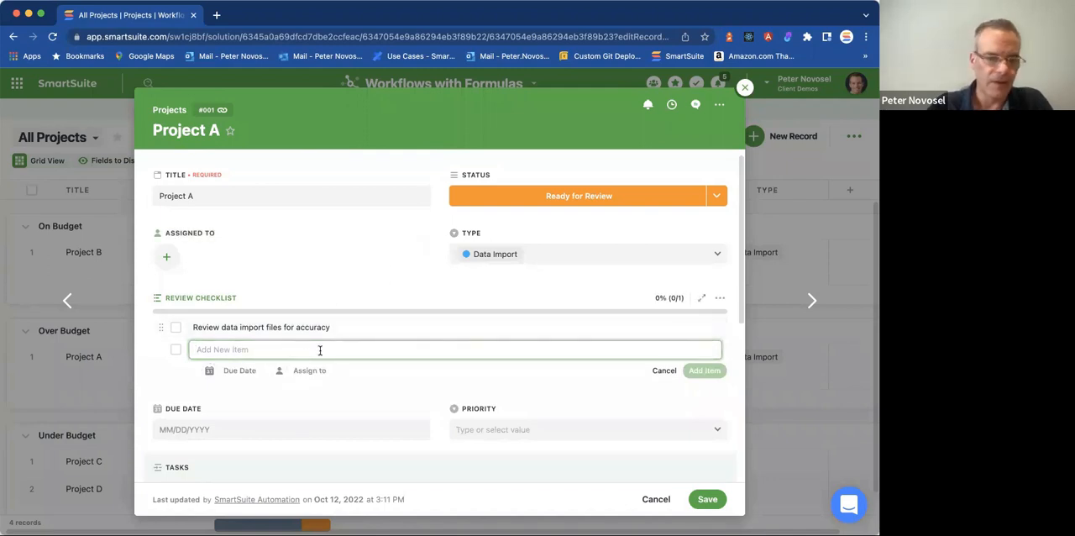
{"action": "left_click", "coordinate": [387, 380]}
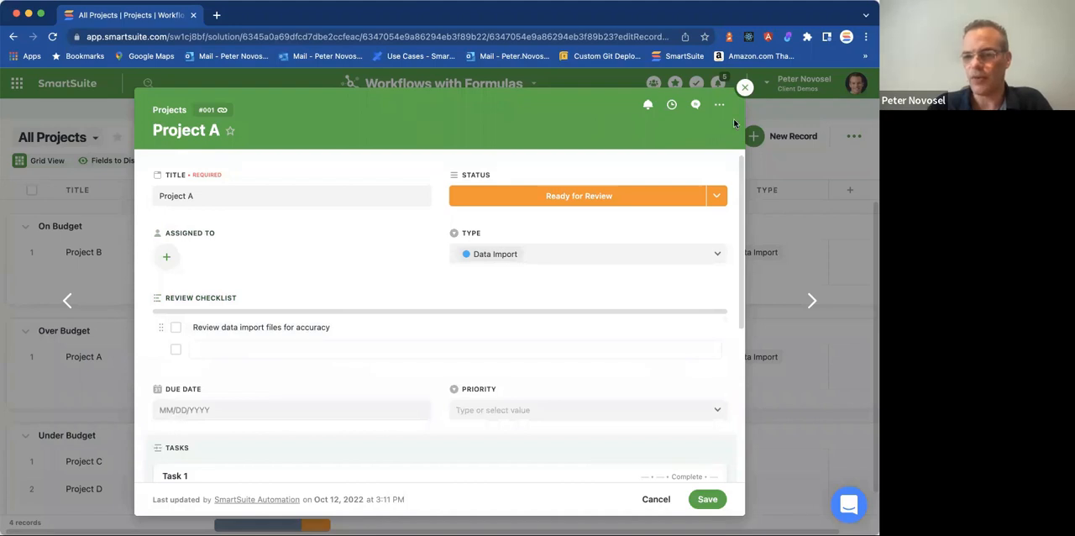
Review the field settings of Review Checklist and Tasks in the Project A record, closing them without changes.
{"action": "left_click", "coordinate": [195, 299]}
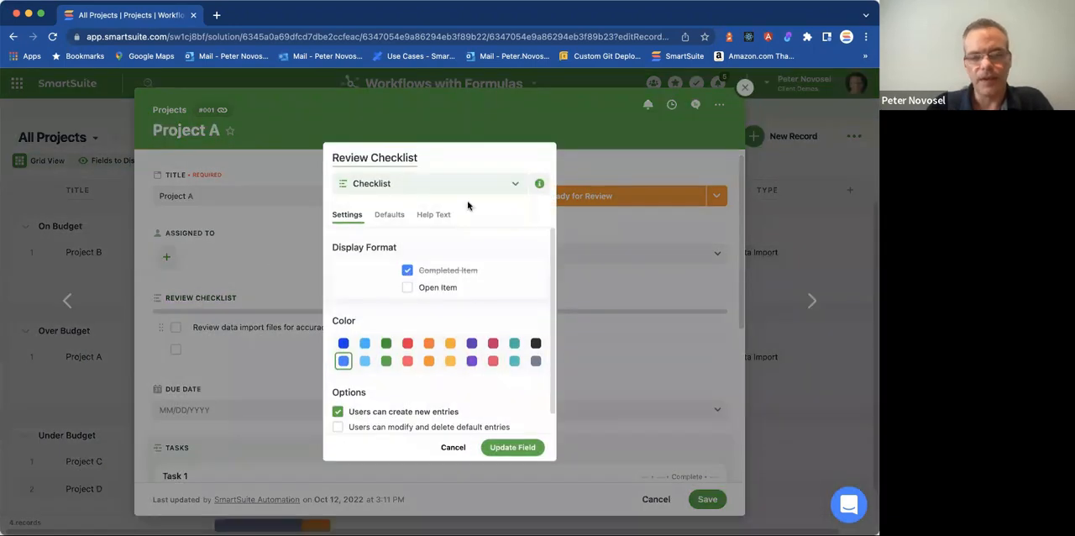
{"action": "left_click", "coordinate": [446, 447]}
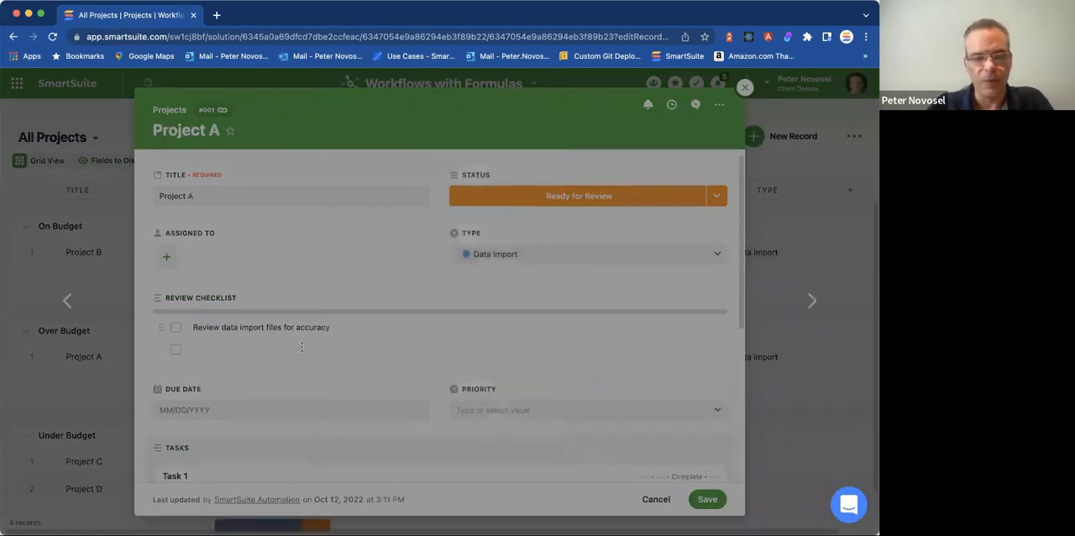
{"action": "left_click", "coordinate": [203, 299]}
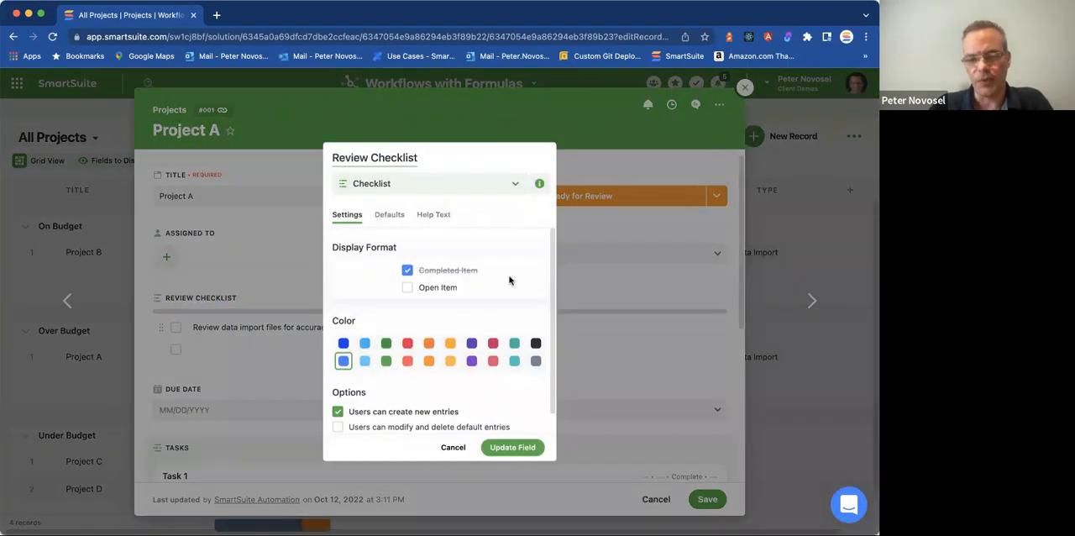
{"action": "left_click", "coordinate": [453, 447]}
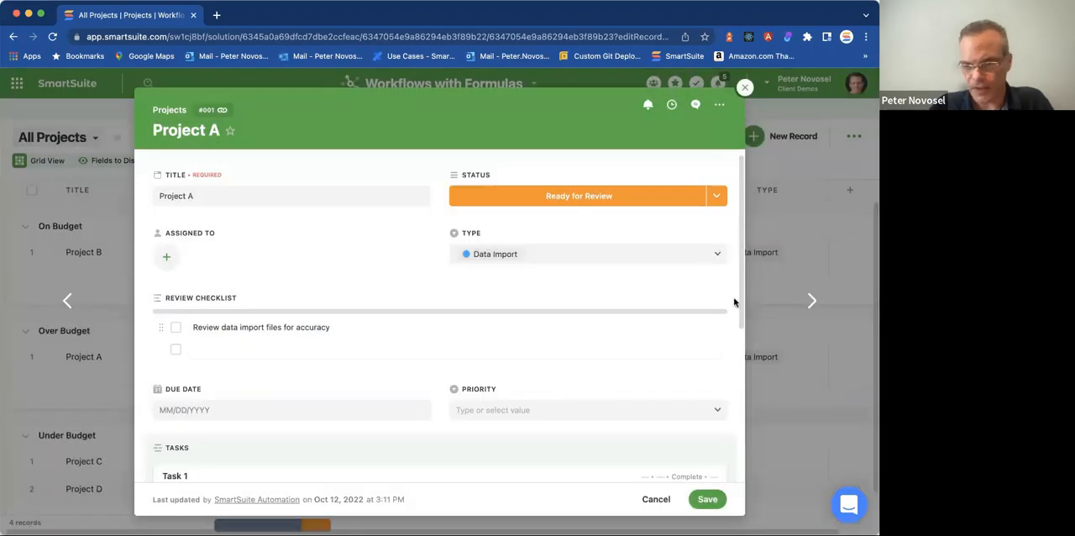
{"action": "left_click", "coordinate": [722, 301]}
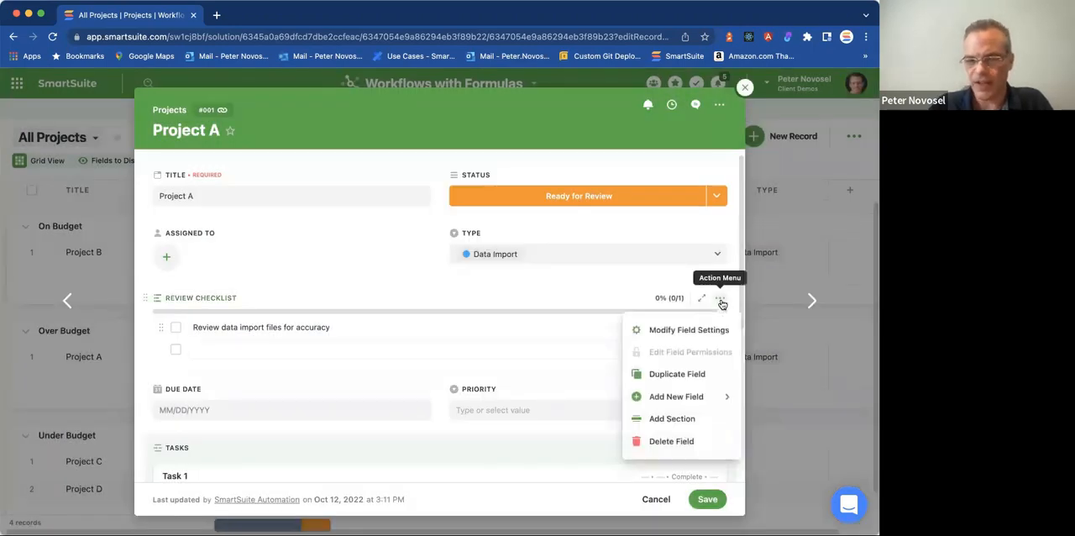
{"action": "left_click", "coordinate": [690, 331]}
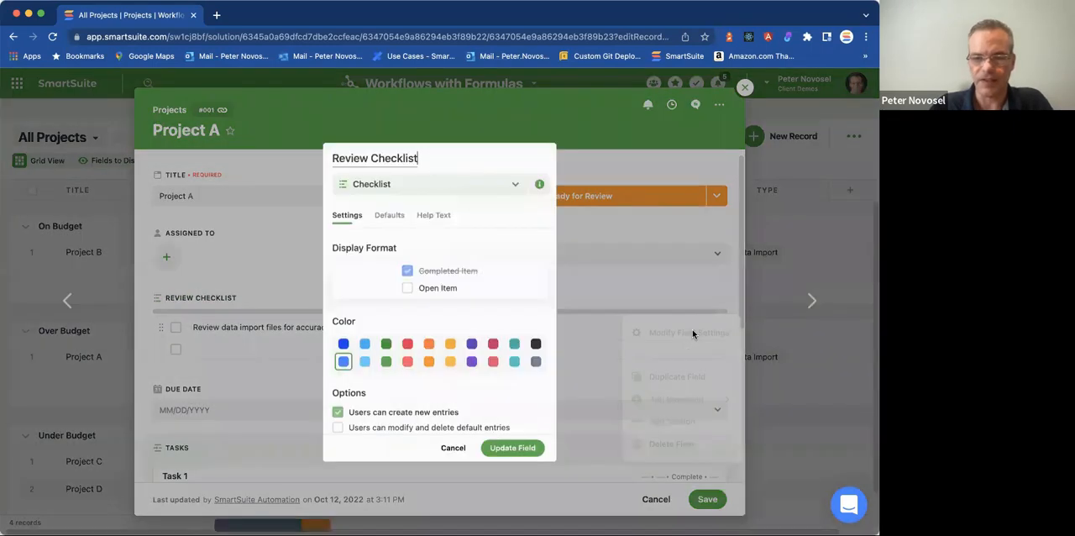
{"action": "left_click", "coordinate": [451, 447]}
{"action": "left_click", "coordinate": [181, 448]}
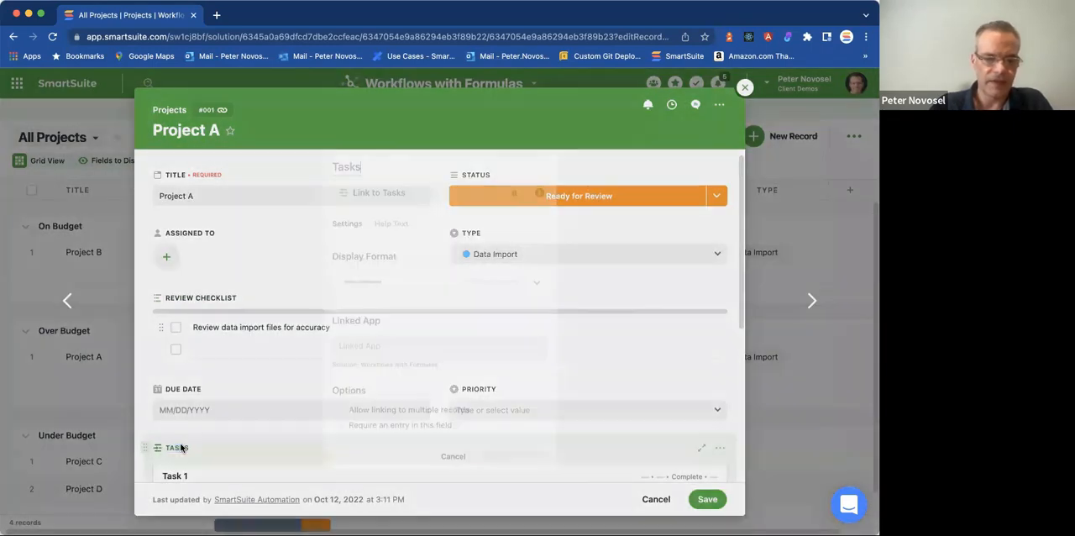
{"action": "left_click", "coordinate": [464, 447]}
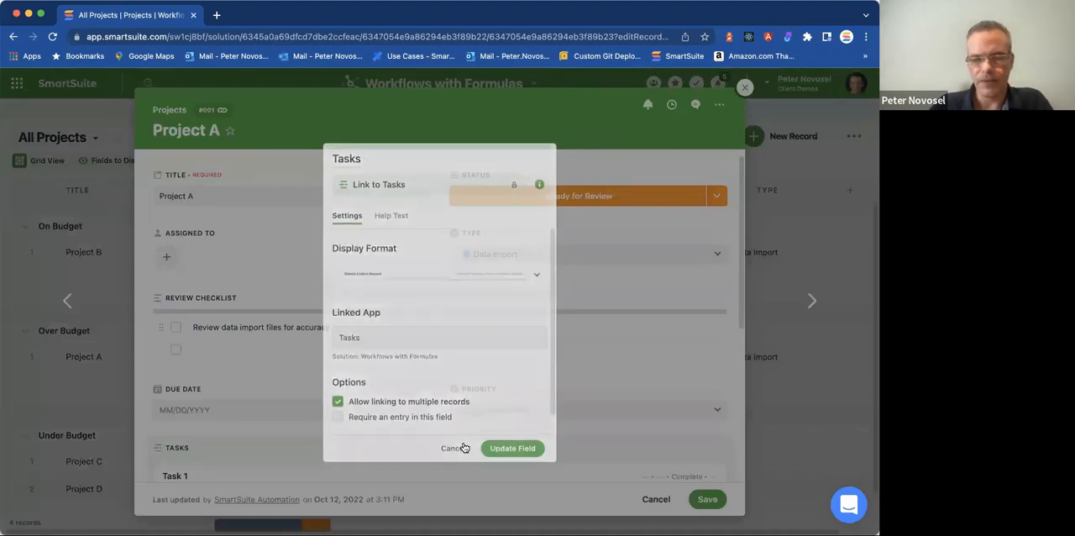
Examine the options for adding a new field in the Project A record and return to the grid without adding one.
{"action": "scroll", "coordinate": [361, 296], "scroll_direction": "down", "scroll_amount": 5}
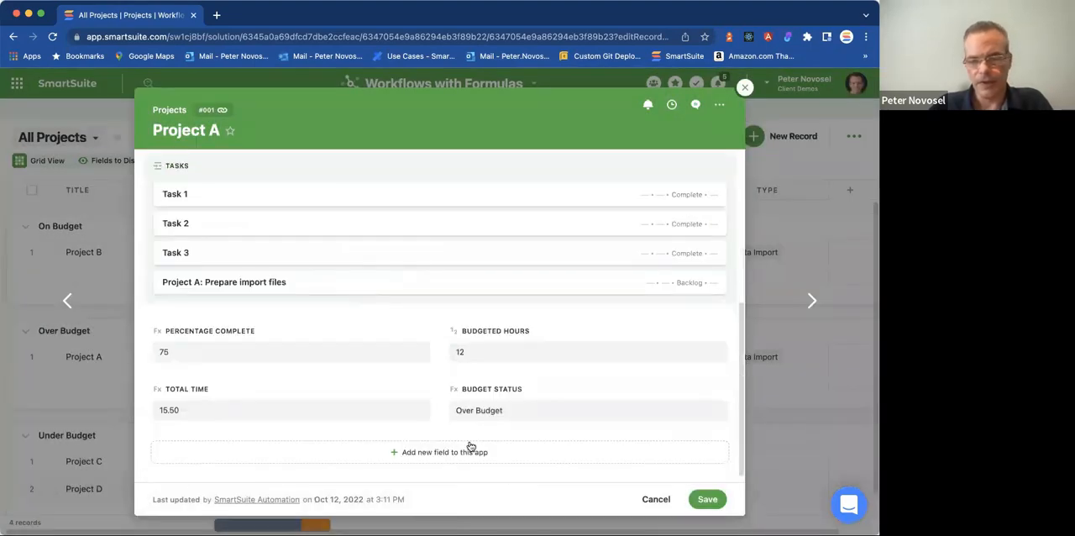
{"action": "left_click", "coordinate": [417, 456]}
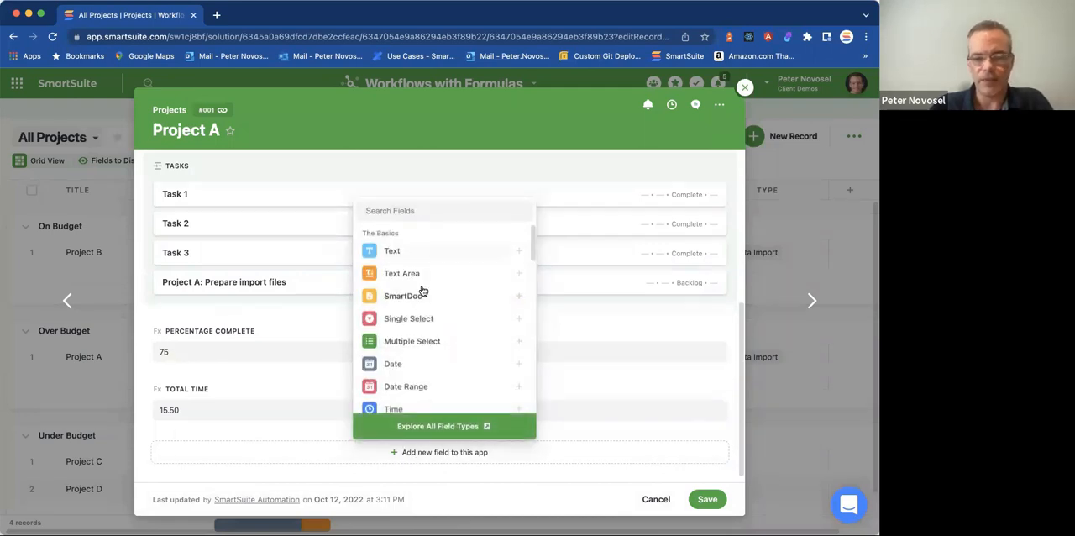
{"action": "left_click", "coordinate": [295, 311]}
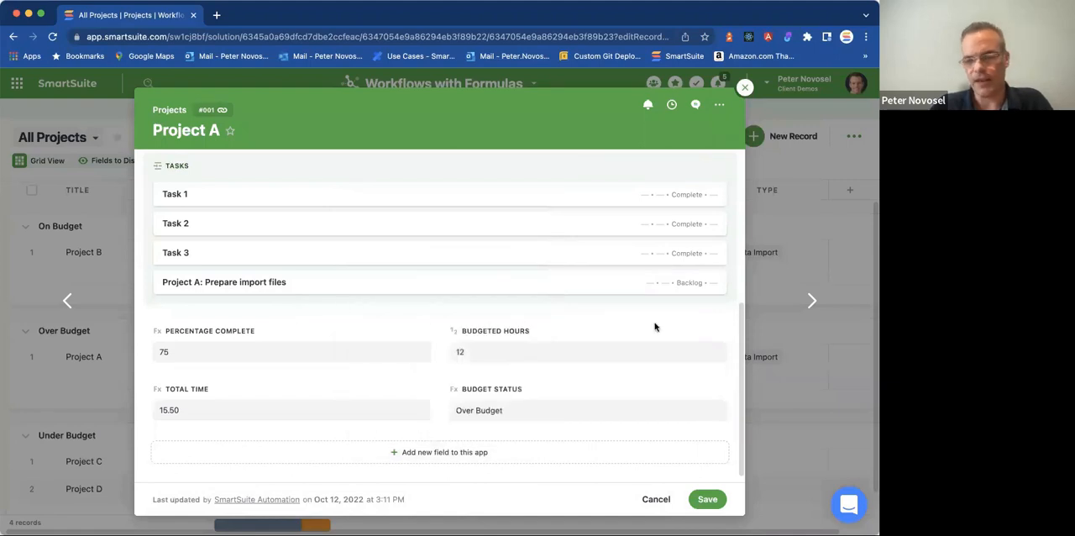
{"action": "left_click", "coordinate": [723, 332]}
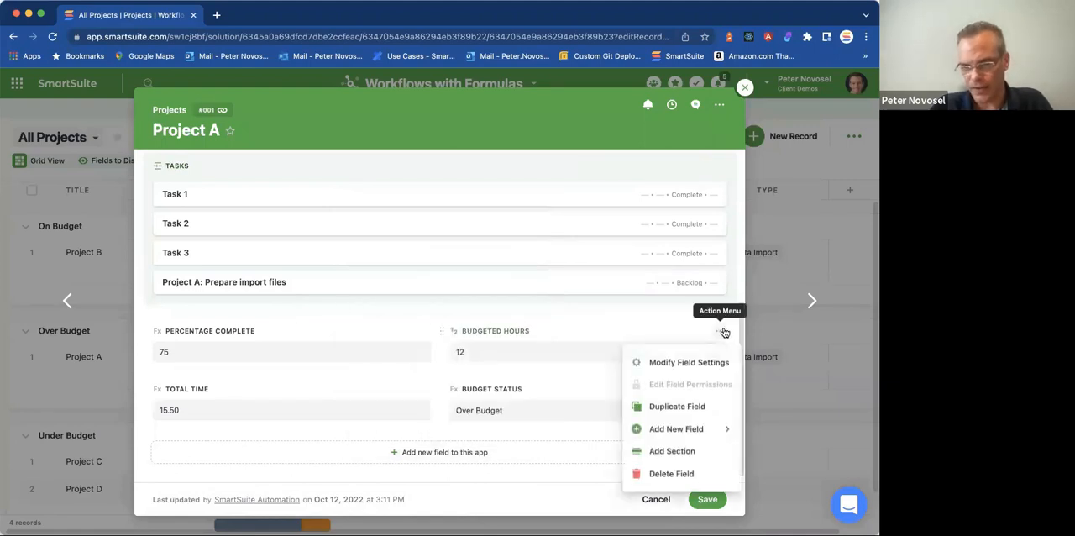
{"action": "mouse_move", "coordinate": [688, 429]}
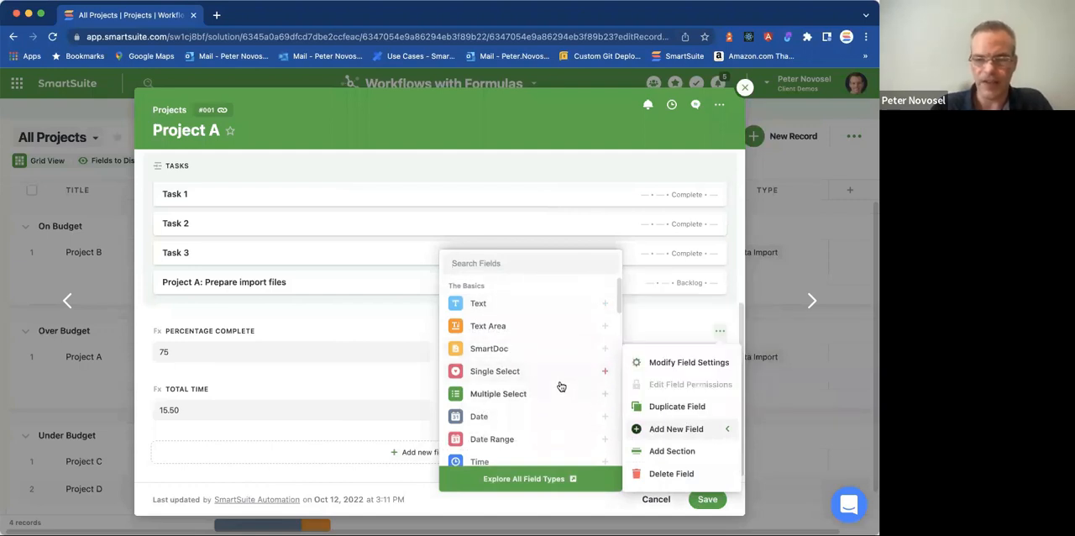
{"action": "left_click", "coordinate": [370, 458]}
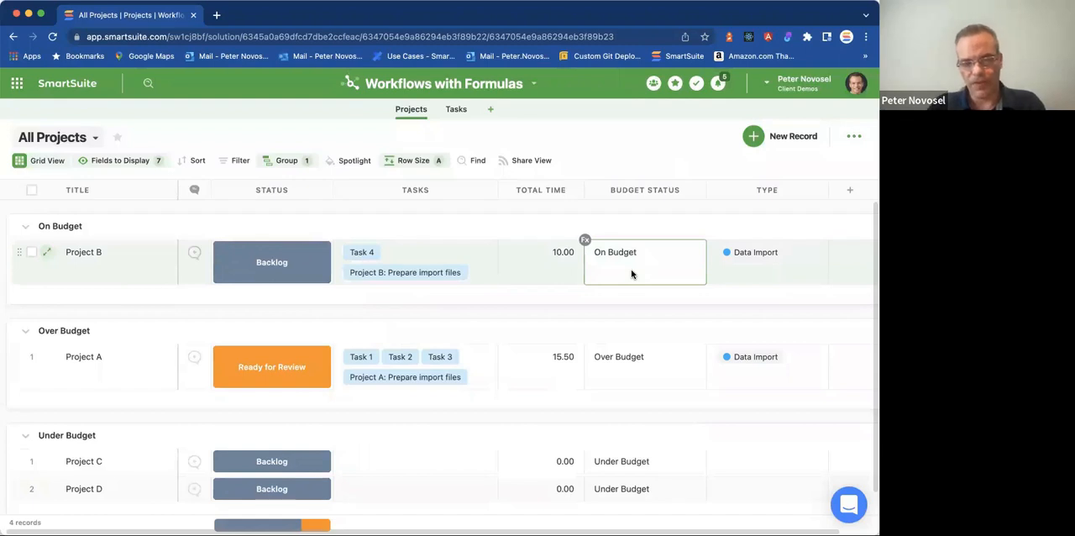
{"action": "double_click", "coordinate": [630, 269]}
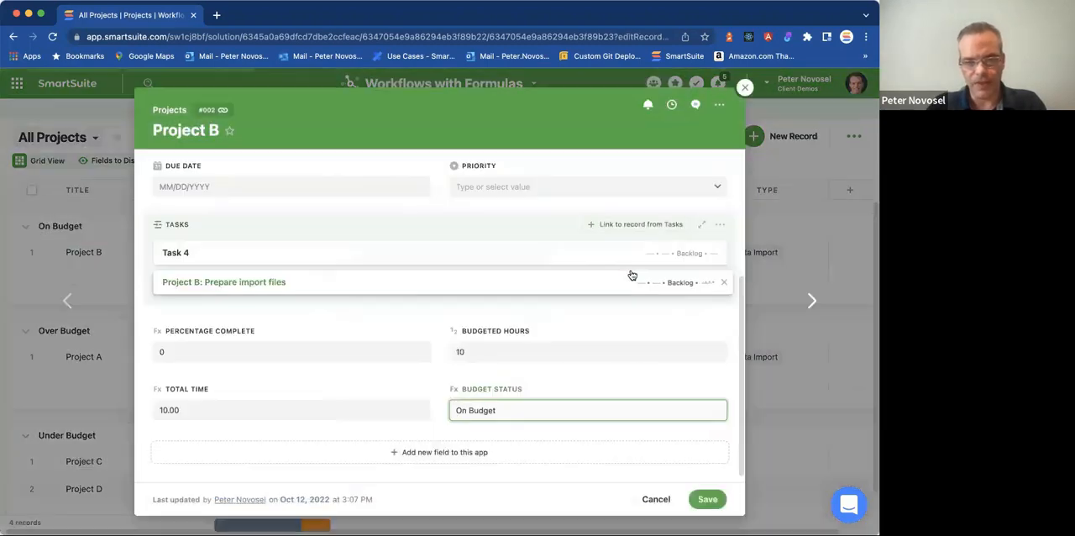
{"action": "key", "text": "Escape"}
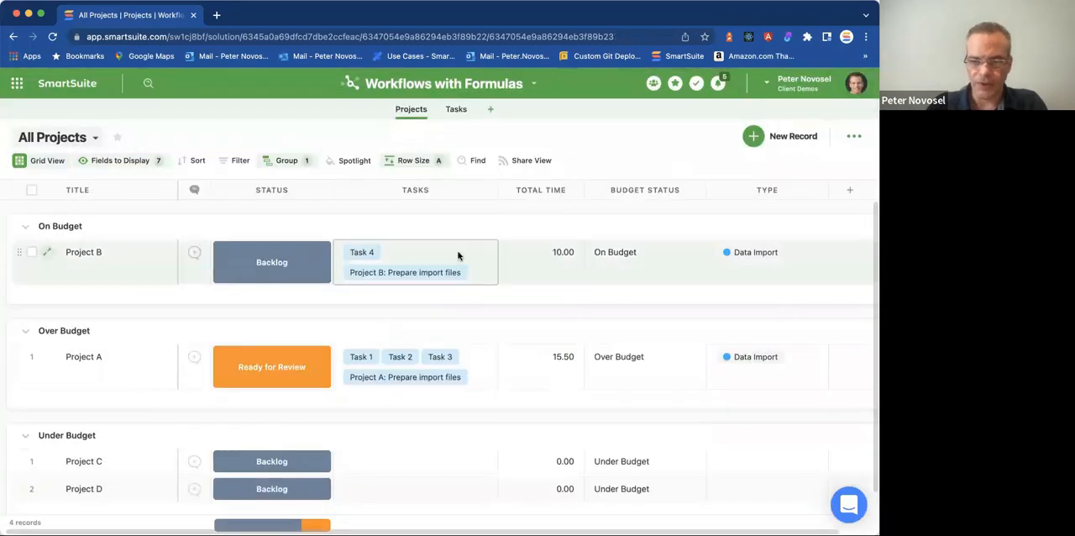
Review Project B's Type, Budget Status and record details, view the Tasks app's grid and return to Projects.
{"action": "left_click", "coordinate": [738, 257]}
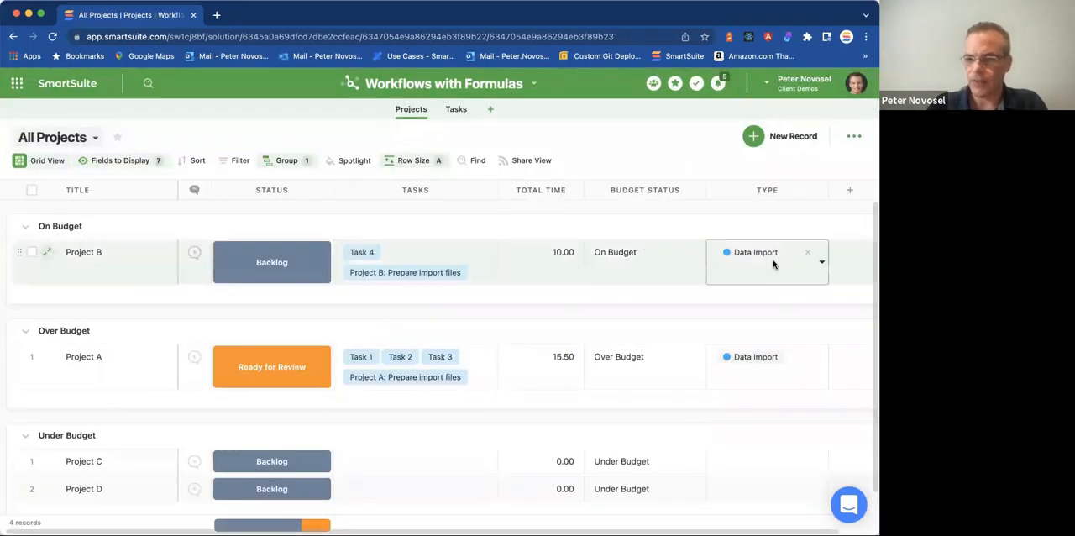
{"action": "left_click", "coordinate": [635, 269]}
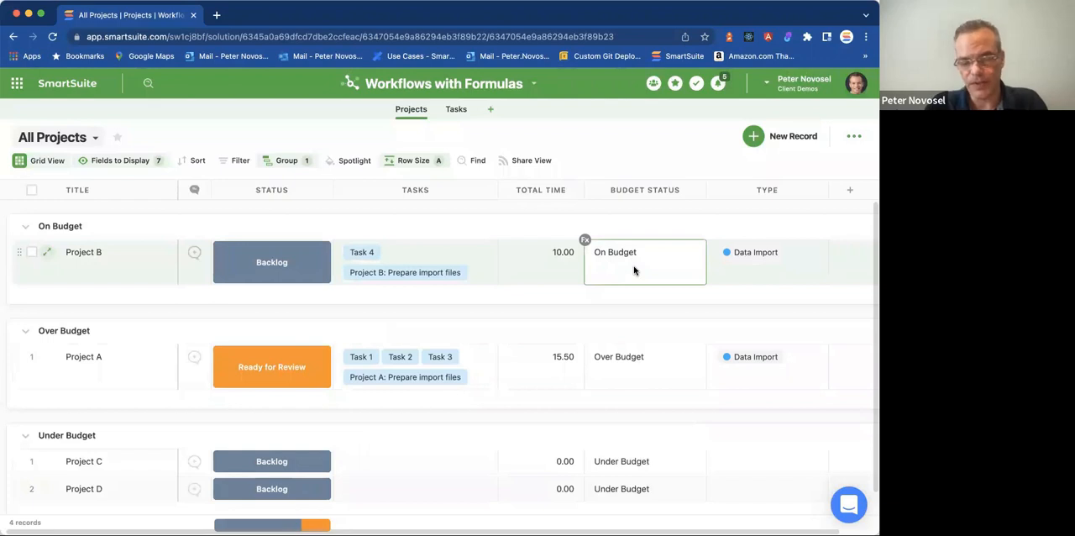
{"action": "double_click", "coordinate": [634, 269]}
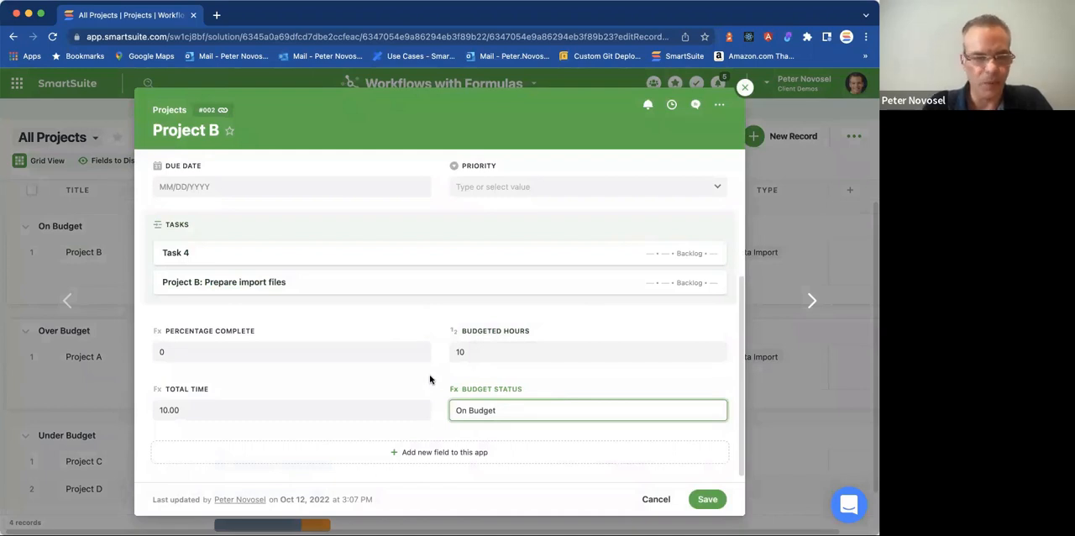
{"action": "left_click", "coordinate": [744, 88]}
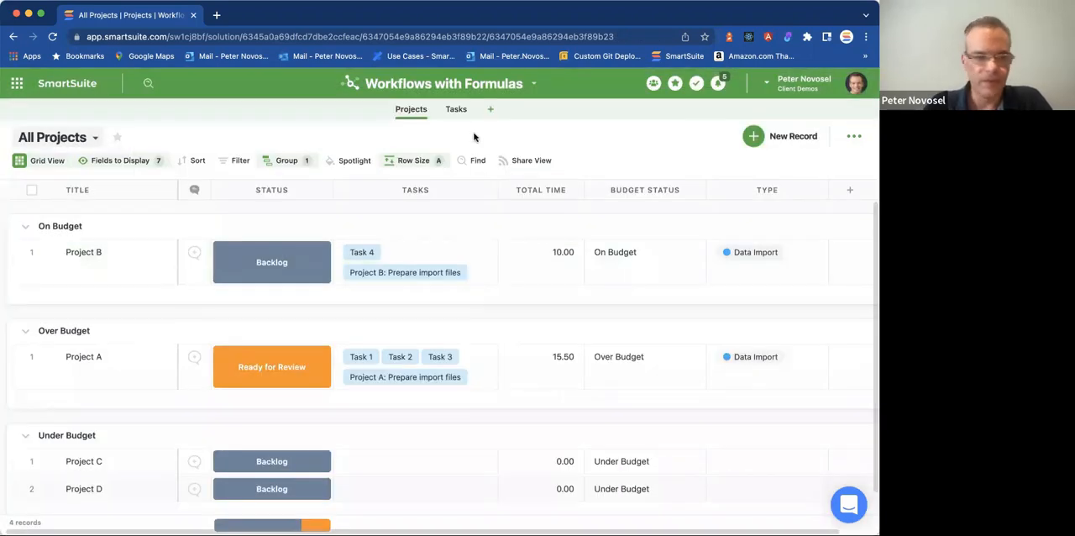
{"action": "left_click", "coordinate": [456, 110]}
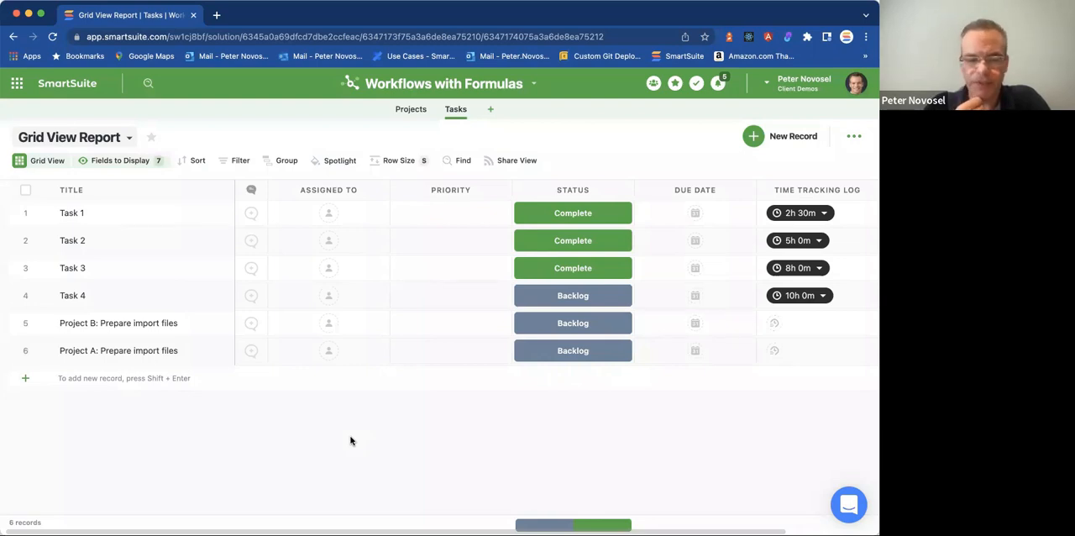
{"action": "left_click", "coordinate": [411, 110]}
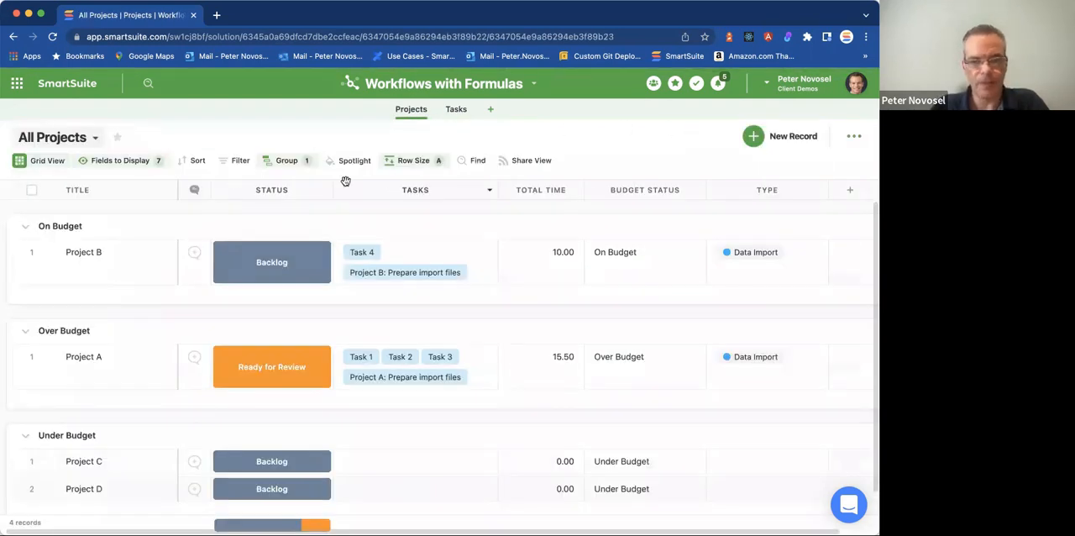
Add a new app to the solution with its default name and clear all displayed fields except Title.
{"action": "left_click", "coordinate": [491, 110]}
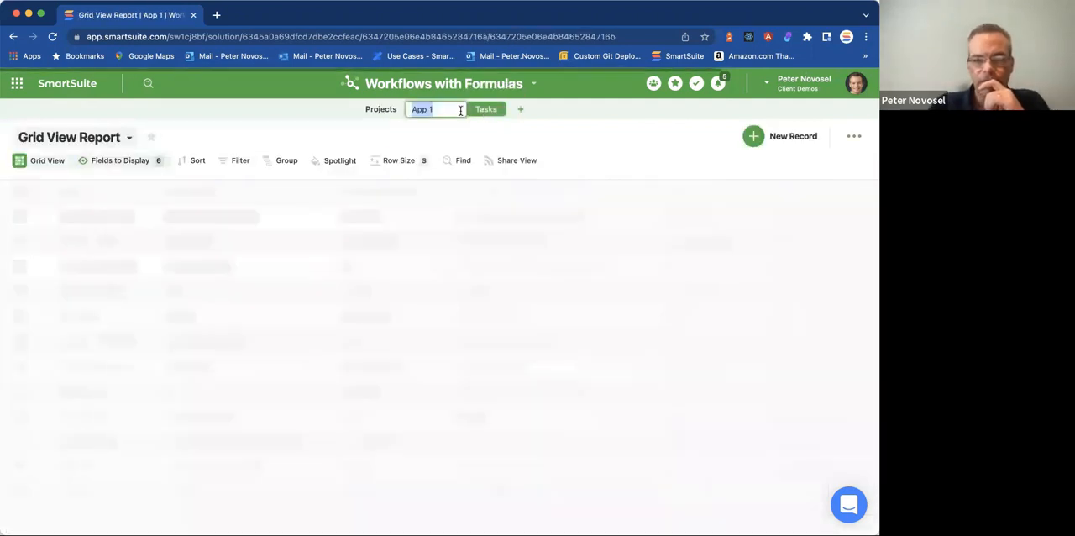
{"action": "left_click", "coordinate": [461, 133]}
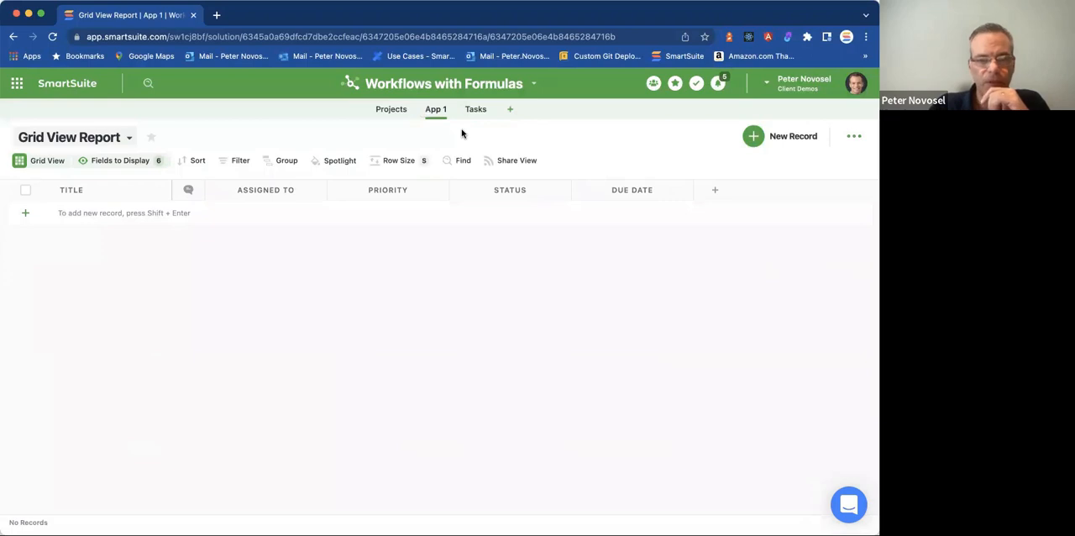
{"action": "left_click_drag", "start_coordinate": [430, 111], "coordinate": [491, 111]}
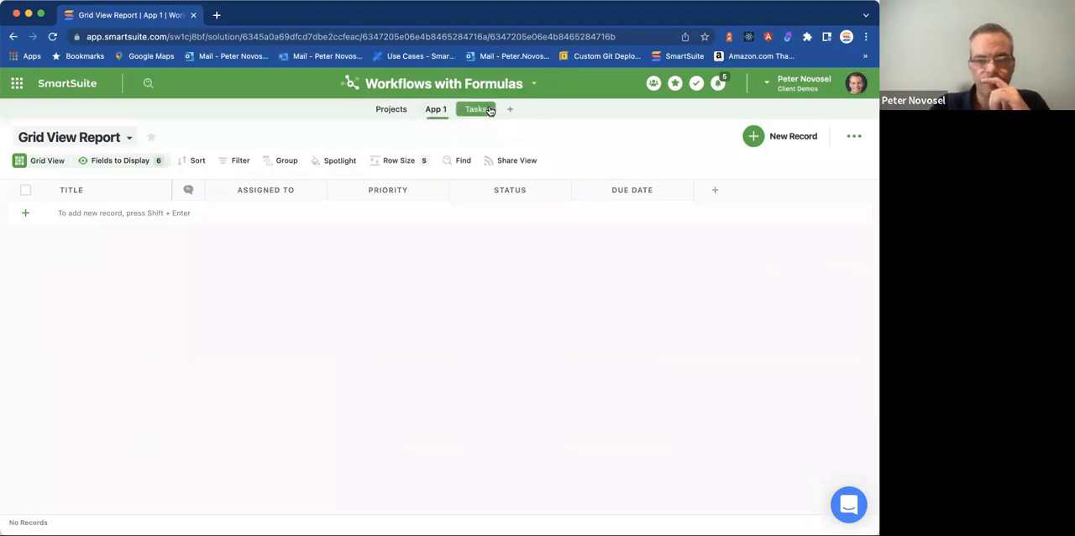
{"action": "left_click", "coordinate": [138, 161]}
{"action": "left_click", "coordinate": [308, 441]}
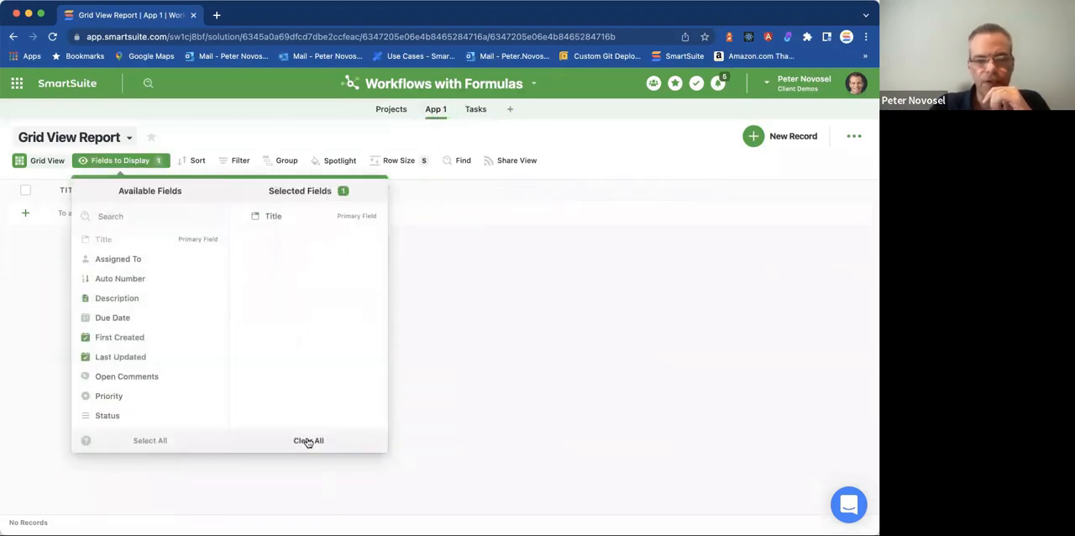
{"action": "left_click", "coordinate": [579, 291]}
Create a Single Select field named Score after Title and expand its choices into the full list manager.
{"action": "left_click", "coordinate": [186, 191]}
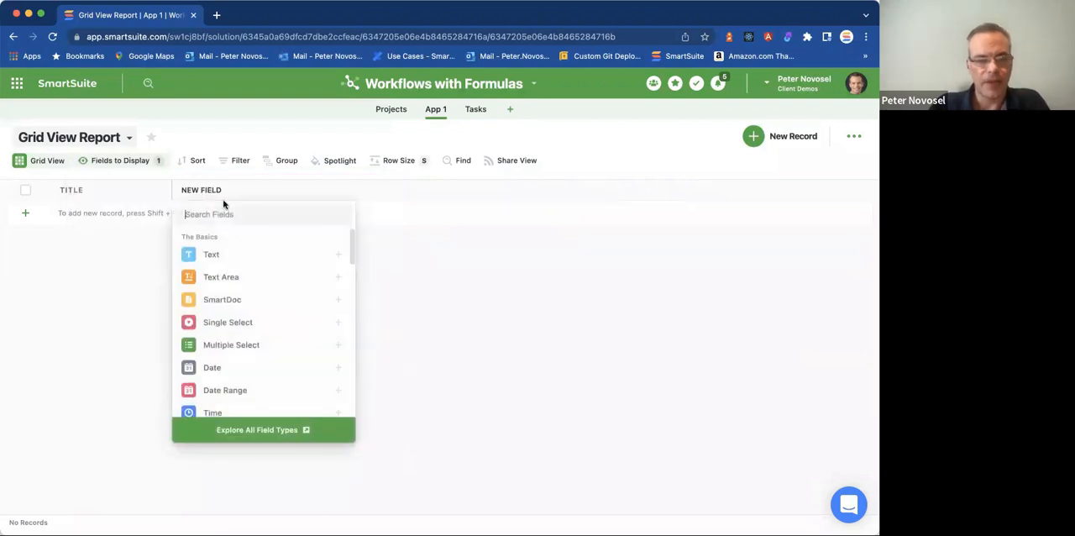
{"action": "left_click", "coordinate": [243, 325]}
{"action": "type", "text": "Score"}
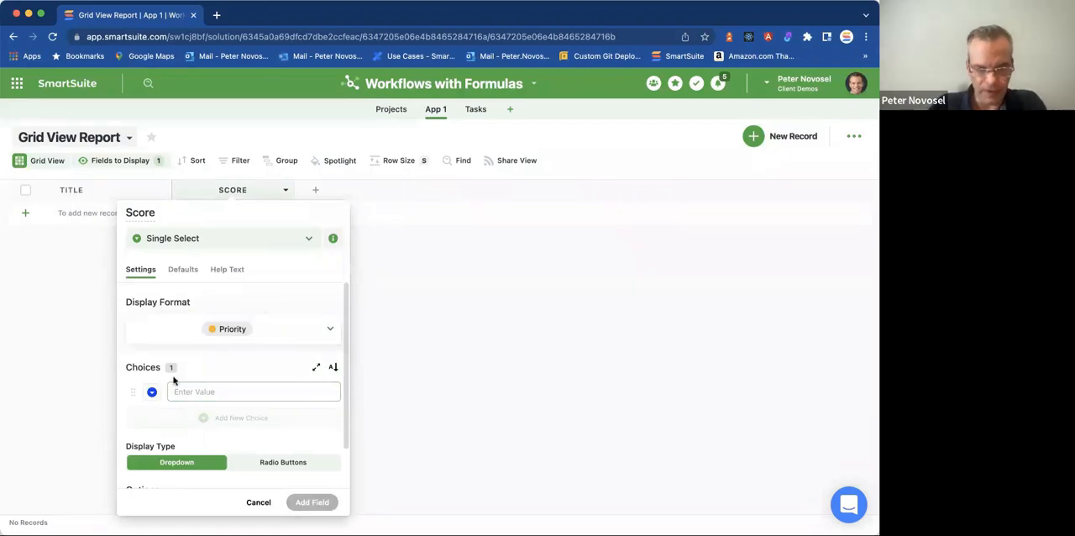
{"action": "left_click", "coordinate": [201, 391]}
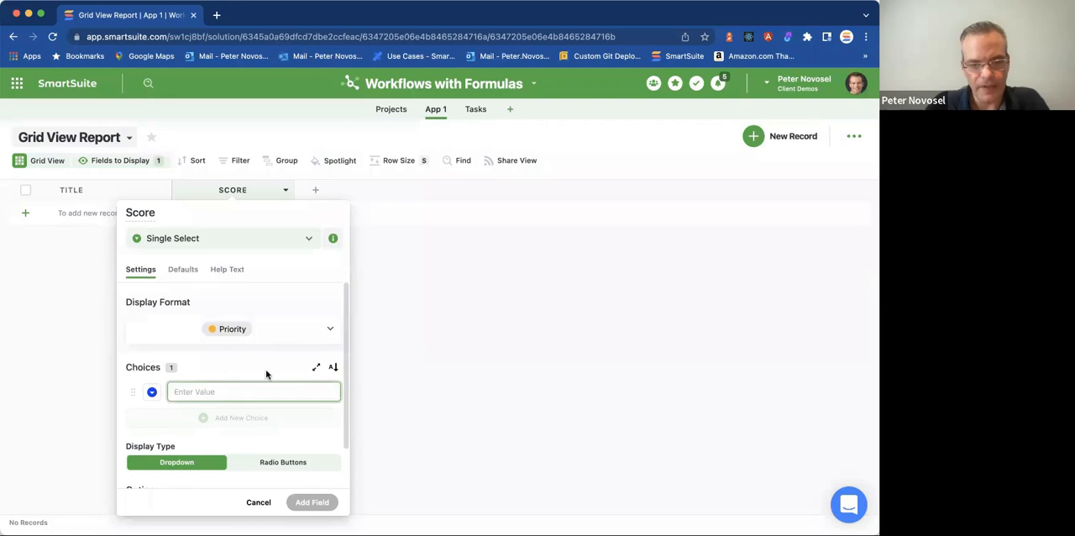
{"action": "left_click", "coordinate": [316, 367]}
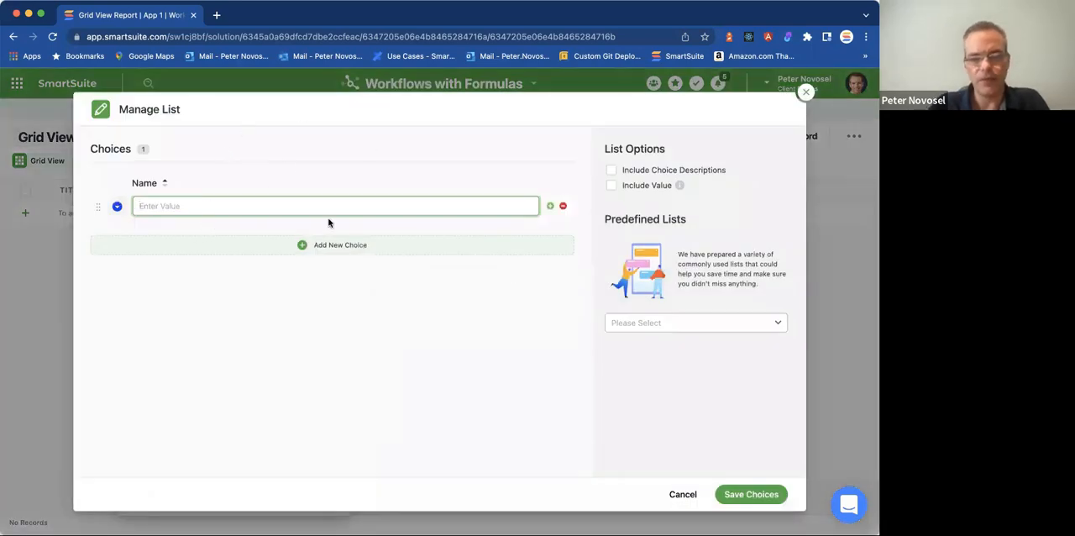
Browse the predefined lists available for the Score choices without applying any.
{"action": "left_click", "coordinate": [704, 322]}
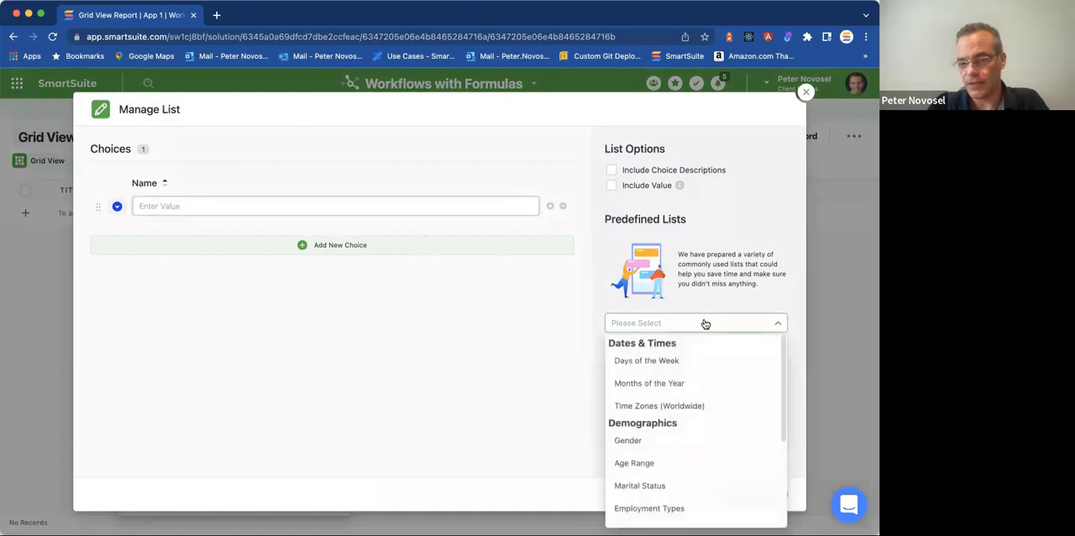
{"action": "scroll", "coordinate": [701, 349], "scroll_direction": "down", "scroll_amount": 5}
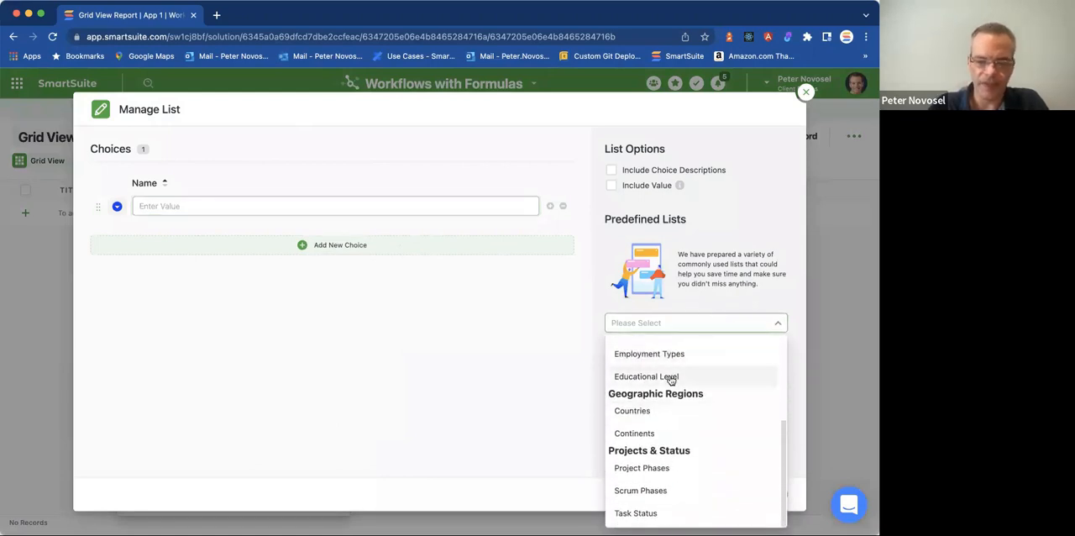
{"action": "scroll", "coordinate": [660, 418], "scroll_direction": "up", "scroll_amount": 3}
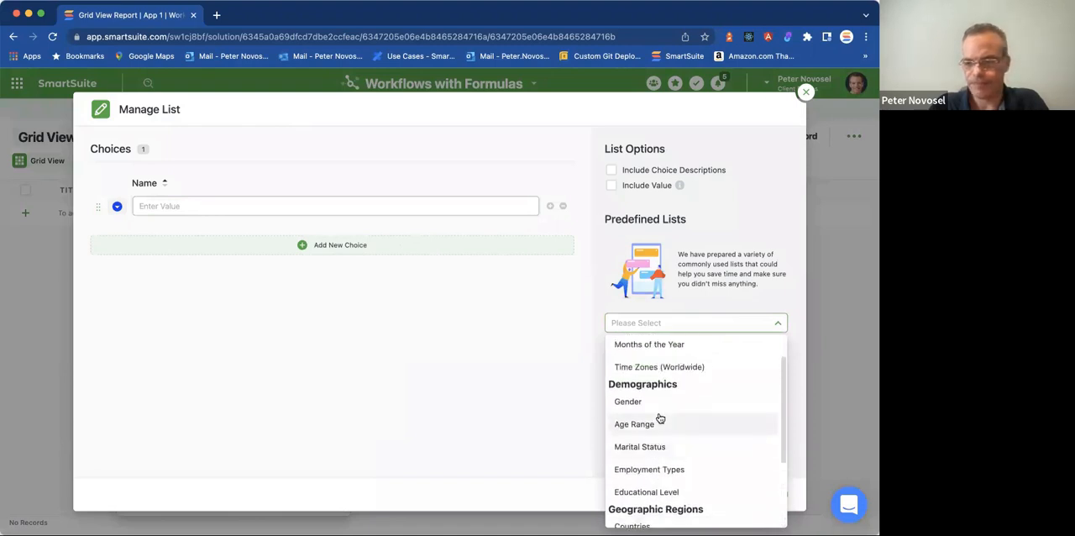
{"action": "scroll", "coordinate": [660, 418], "scroll_direction": "up", "scroll_amount": 2}
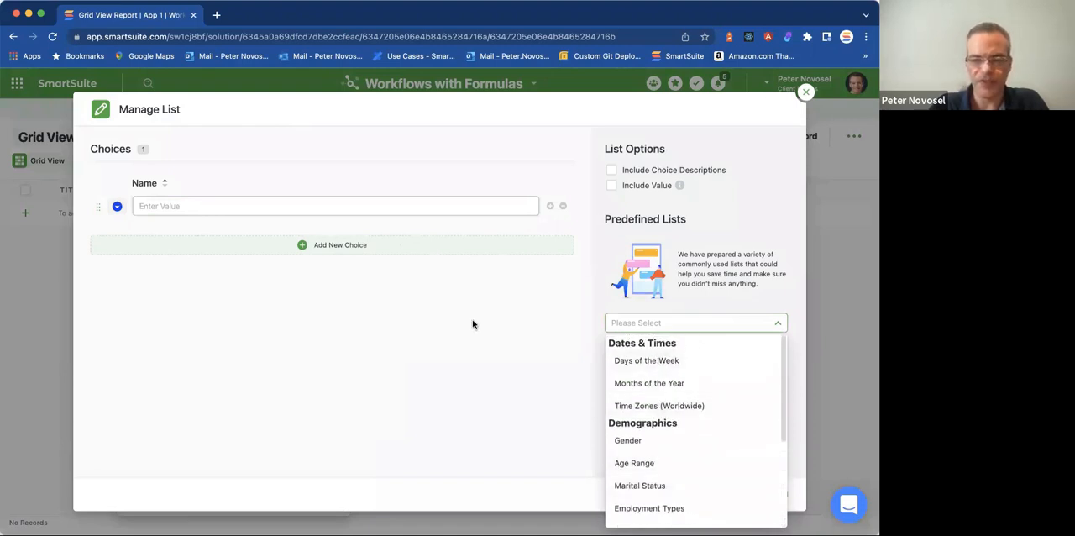
{"action": "left_click", "coordinate": [642, 272]}
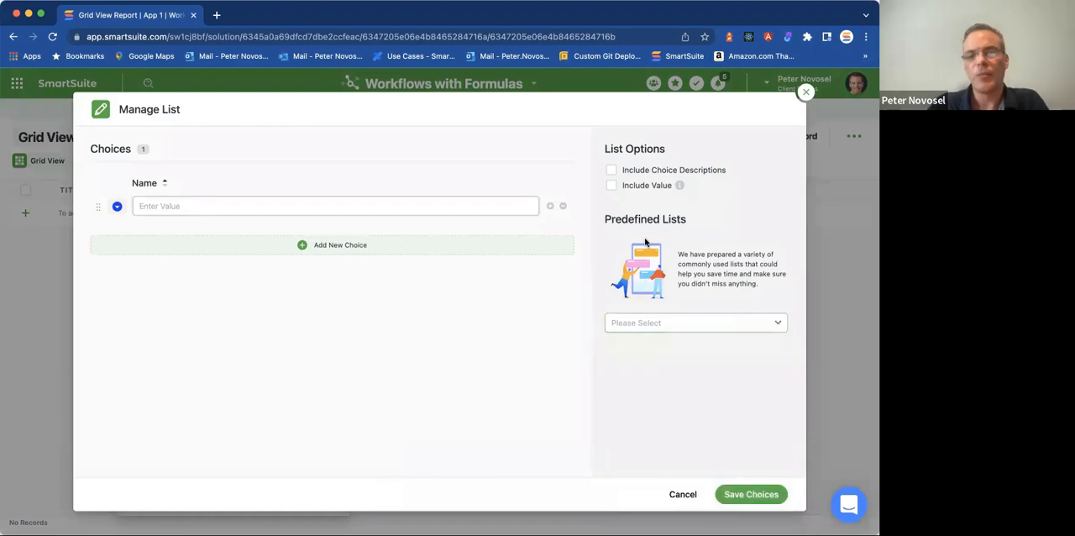
Include values for the Score choices and name three choices Low, Medium and High.
{"action": "left_click", "coordinate": [611, 186]}
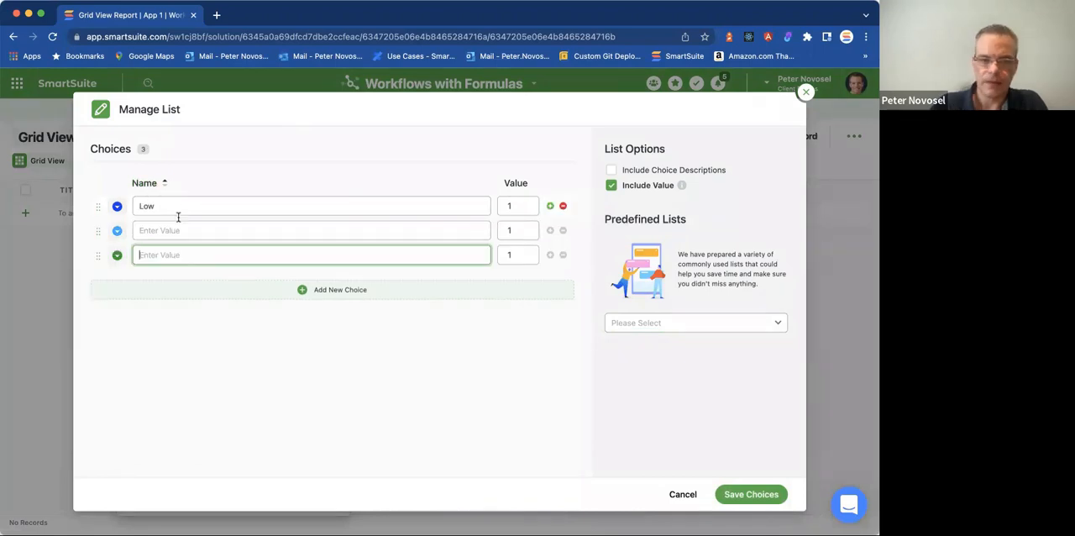
{"action": "left_click", "coordinate": [173, 229]}
{"action": "type", "text": "Medium"}
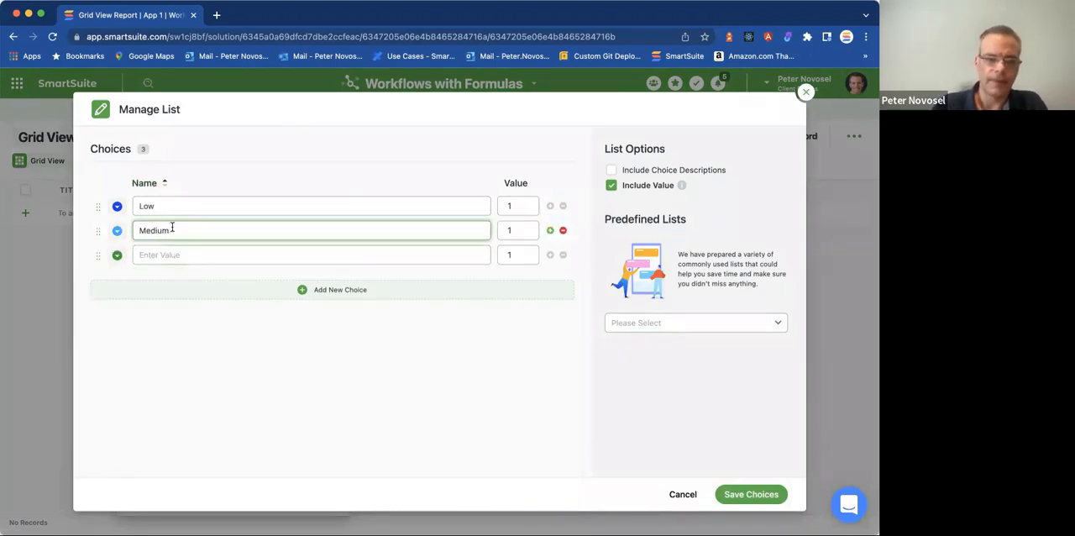
{"action": "left_click", "coordinate": [151, 254]}
{"action": "type", "text": "High"}
Set the value of Medium to 3 and High to 5, save the choices and add the Score field.
{"action": "left_click", "coordinate": [509, 230]}
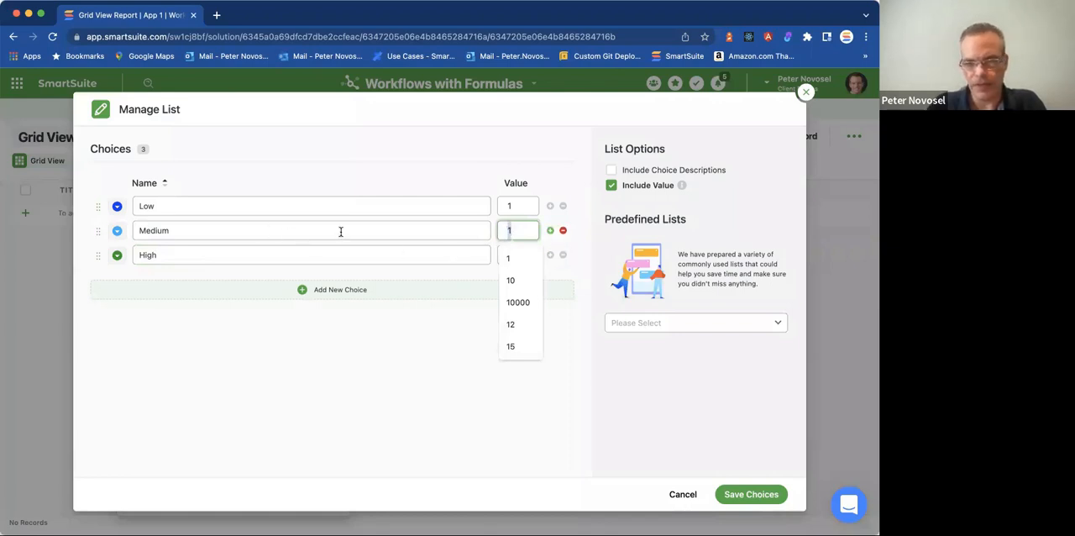
{"action": "type", "text": "3"}
{"action": "left_click", "coordinate": [510, 255]}
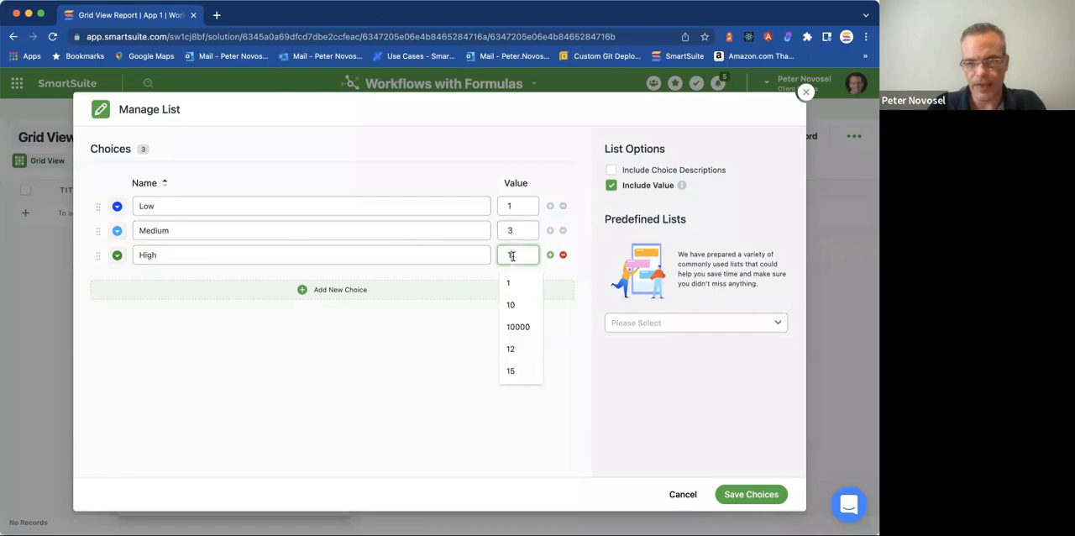
{"action": "type", "text": "5"}
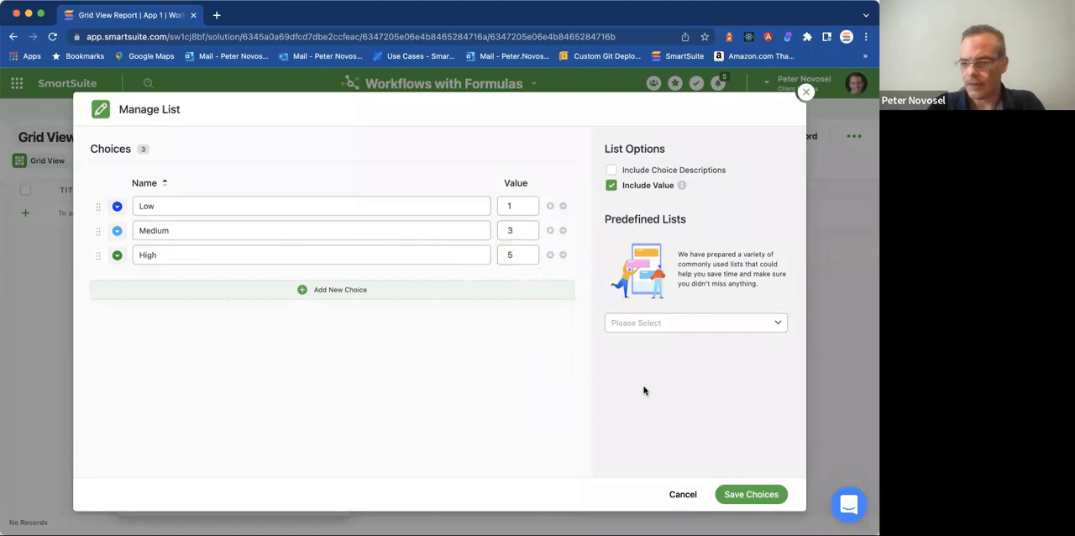
{"action": "left_click", "coordinate": [758, 500]}
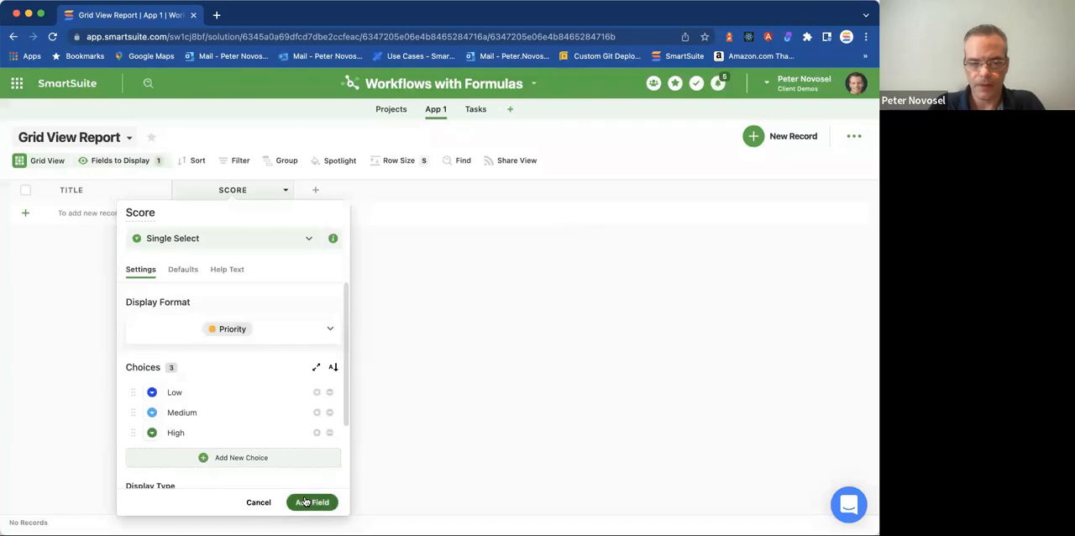
{"action": "left_click", "coordinate": [307, 502]}
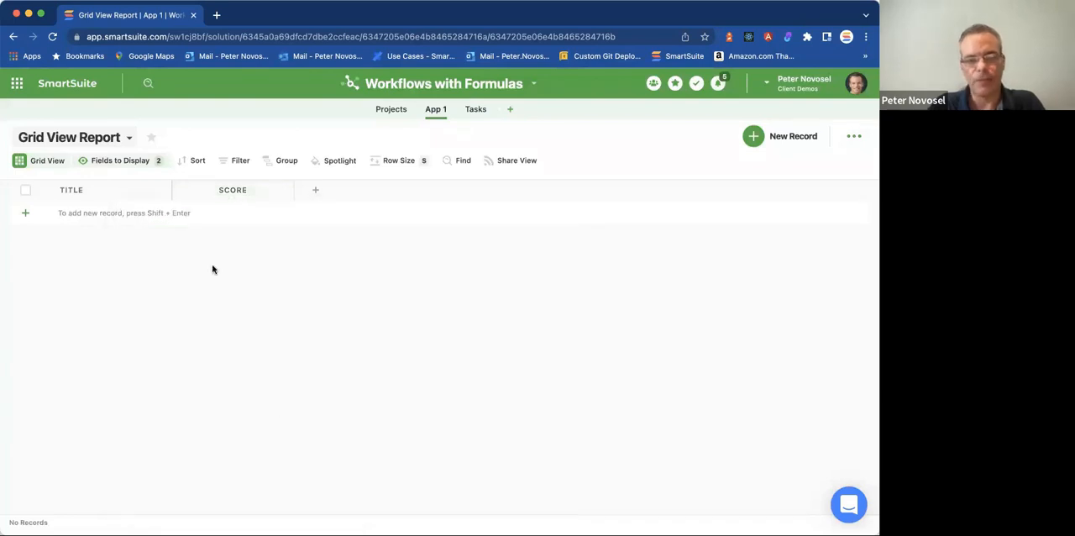
Widen the Title column and add a record titled "test" with its Score set to Medium.
{"action": "left_click_drag", "start_coordinate": [172, 189], "coordinate": [212, 189]}
{"action": "left_click", "coordinate": [115, 214]}
{"action": "type", "text": "test"}
{"action": "left_click", "coordinate": [271, 210]}
{"action": "left_click", "coordinate": [373, 295]}
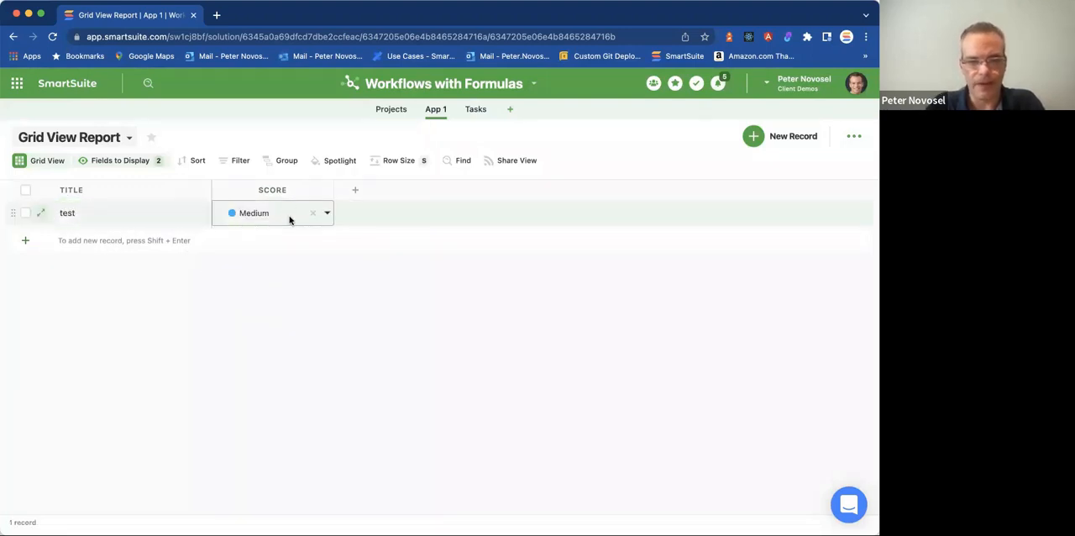
Add a Formula field named Numeric Score whose advanced formula is [Score].
{"action": "left_click", "coordinate": [355, 190]}
{"action": "type", "text": "form"}
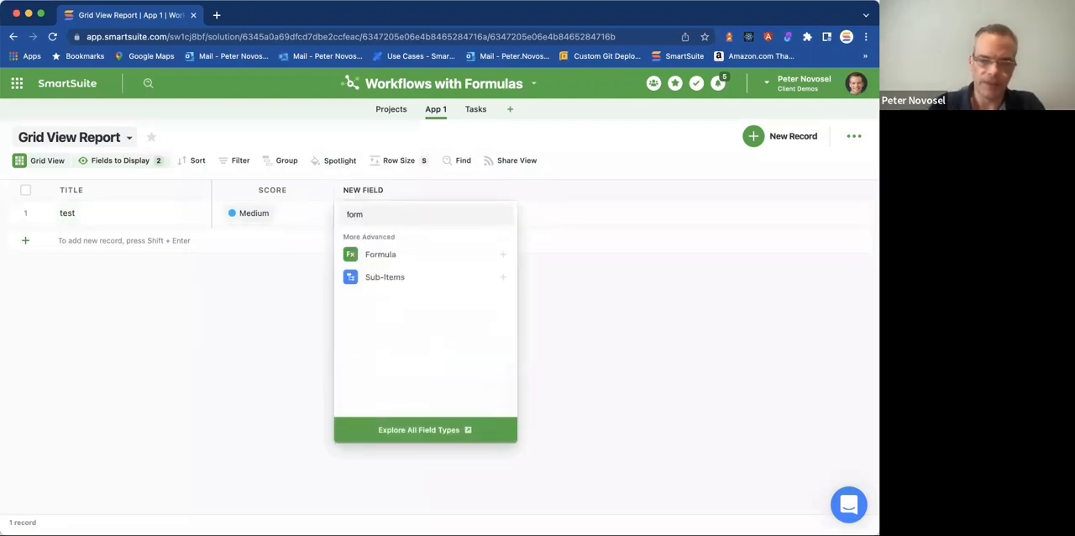
{"action": "key", "text": "Return"}
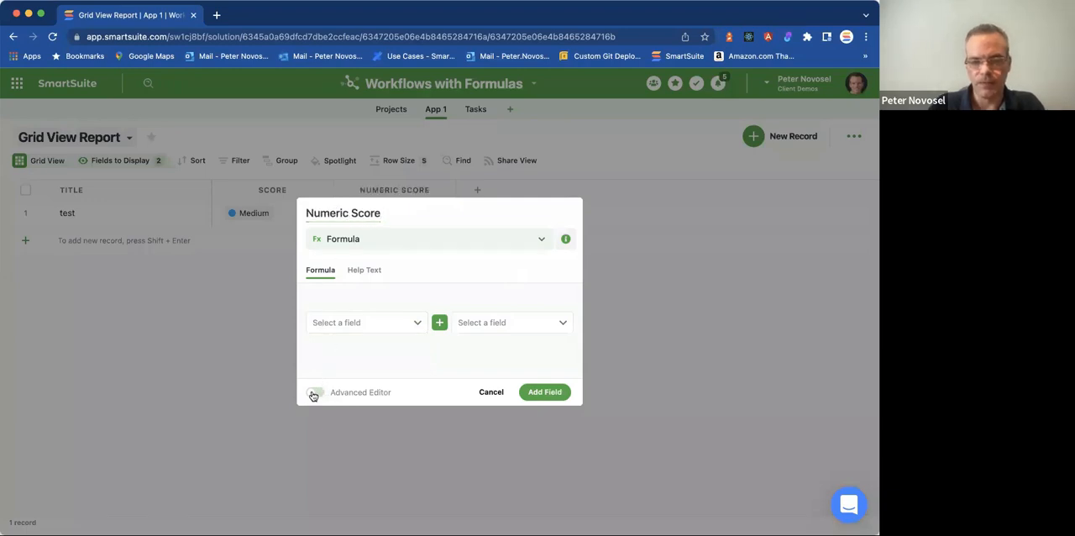
{"action": "left_click", "coordinate": [314, 392]}
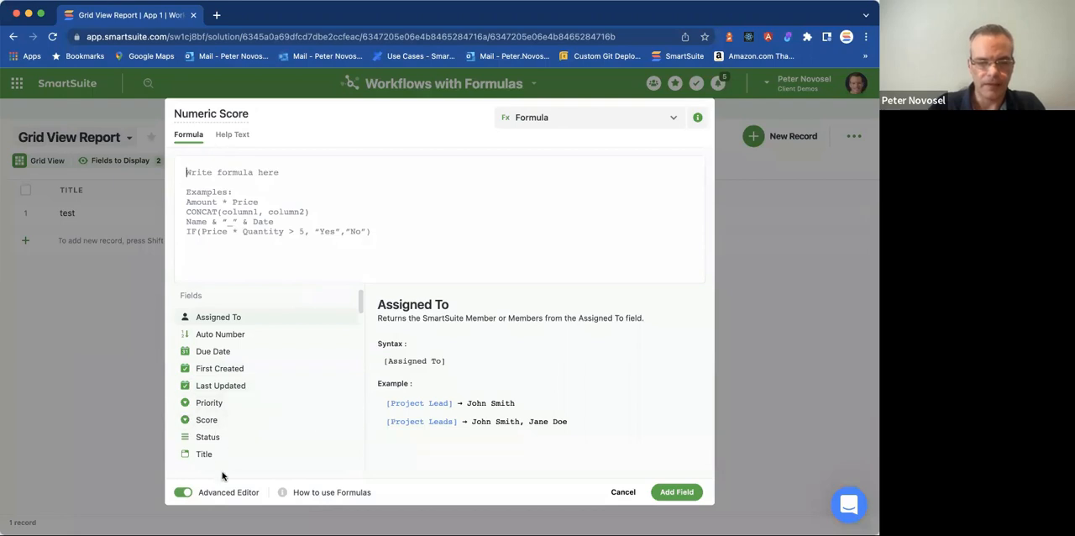
{"action": "type", "text": "[Score]"}
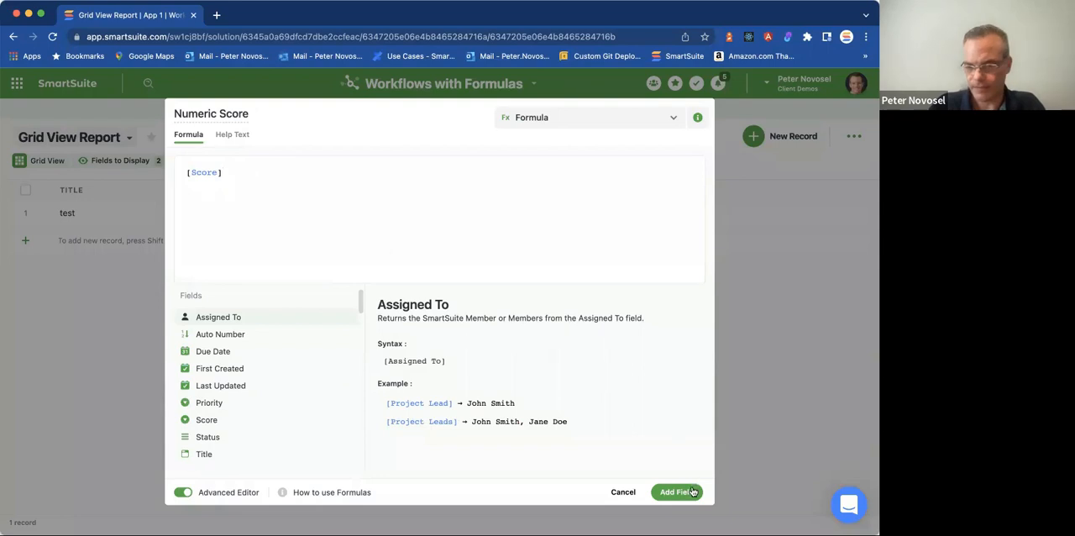
{"action": "left_click", "coordinate": [692, 491]}
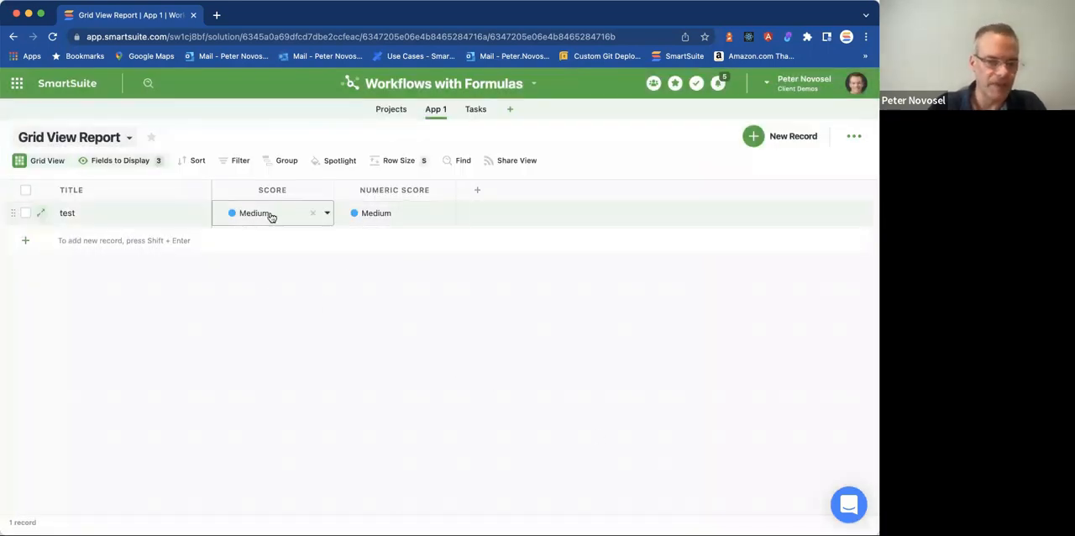
Change the Numeric Score formula to NUMERICVALUE([Score]) and update the field.
{"action": "left_click", "coordinate": [450, 191]}
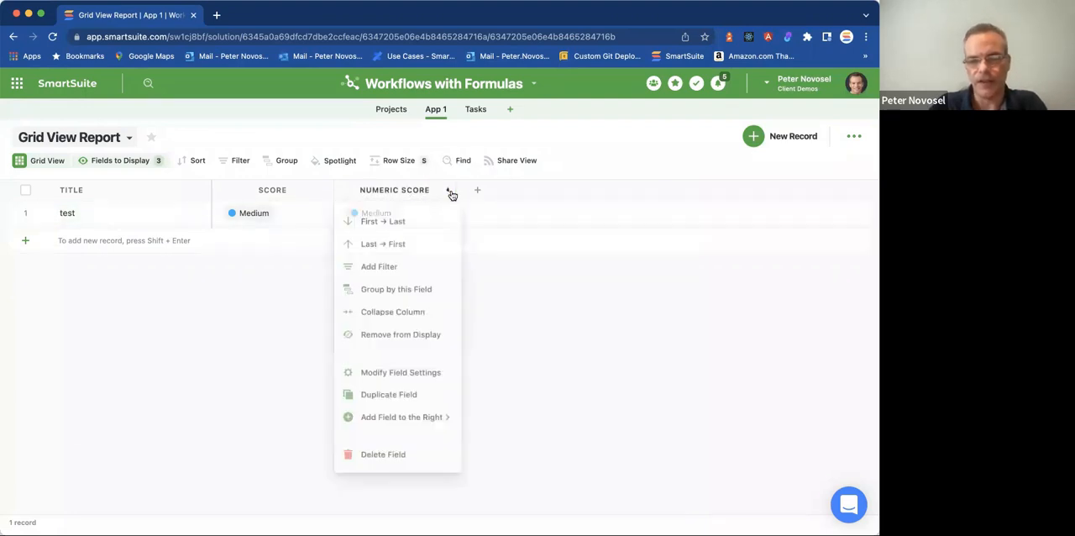
{"action": "left_click", "coordinate": [420, 370]}
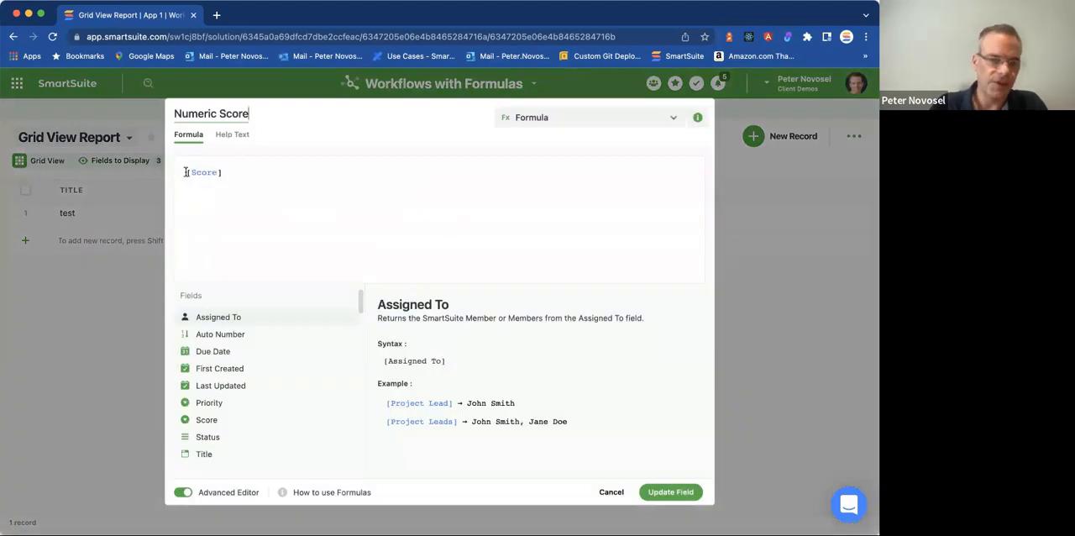
{"action": "type", "text": "NUMERICVALUE("}
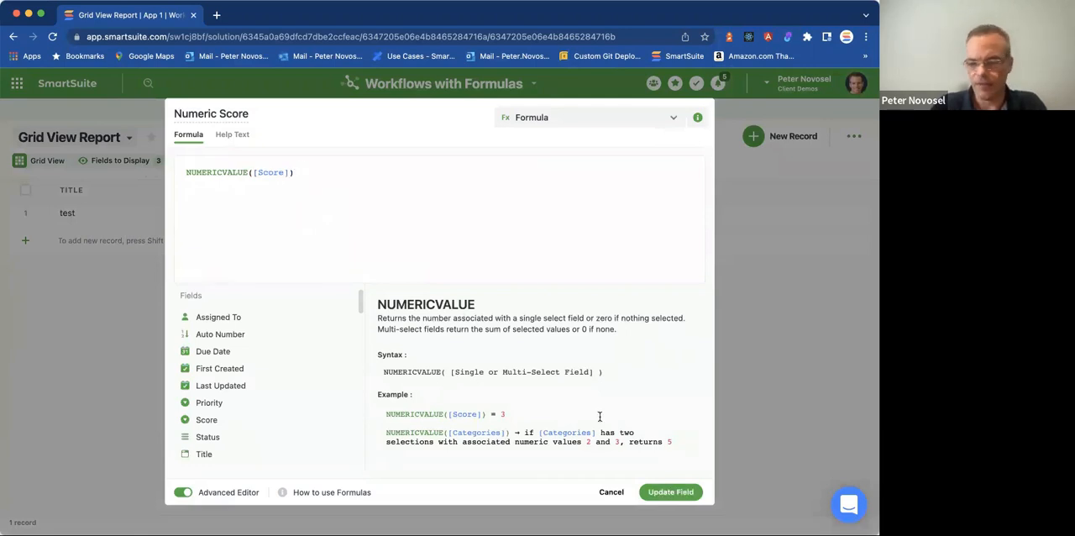
{"action": "left_click", "coordinate": [693, 492]}
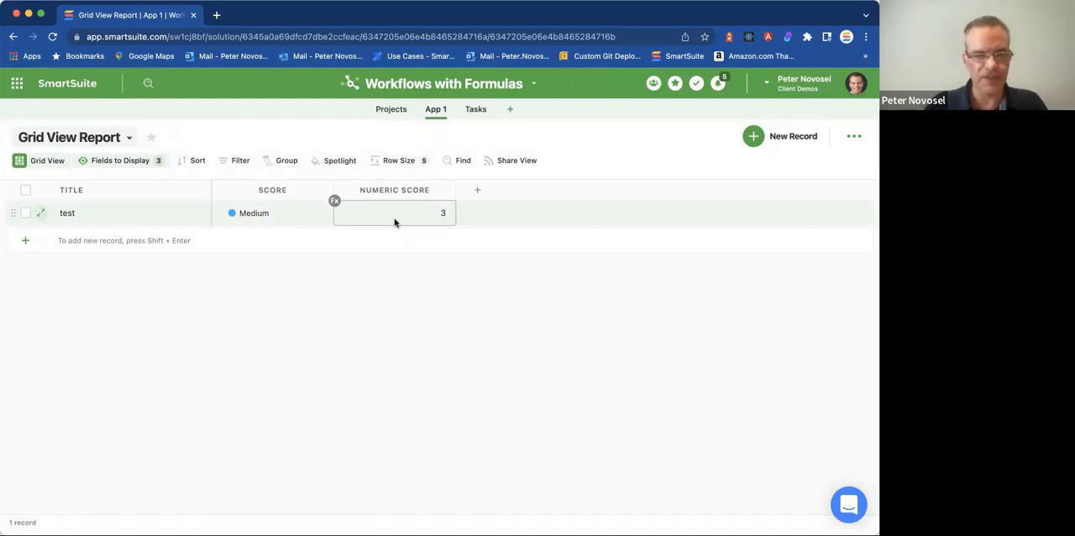
Compare the test record's Score choice with its Numeric Score result.
{"action": "left_click", "coordinate": [267, 212]}
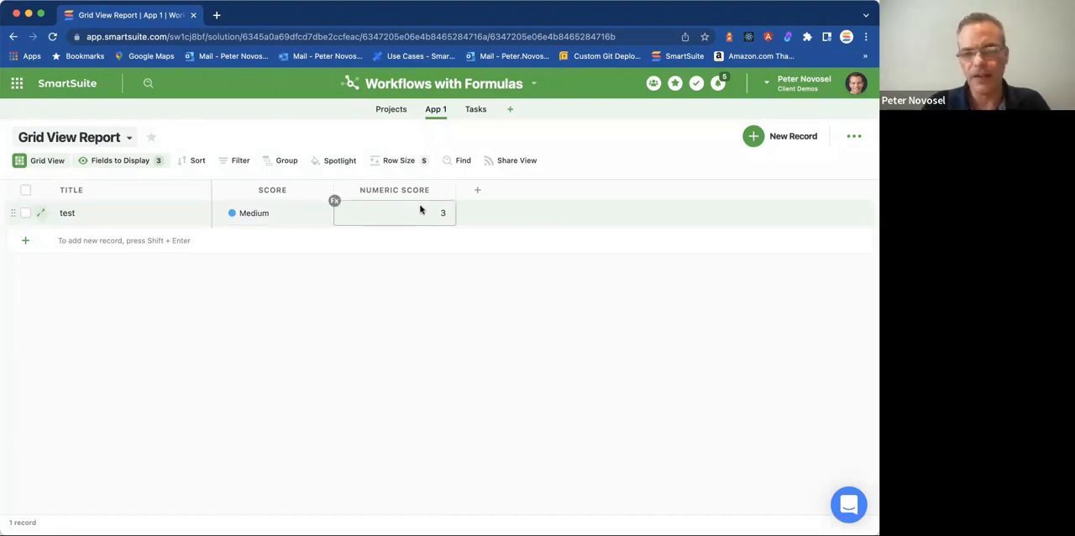
{"action": "left_click", "coordinate": [446, 190]}
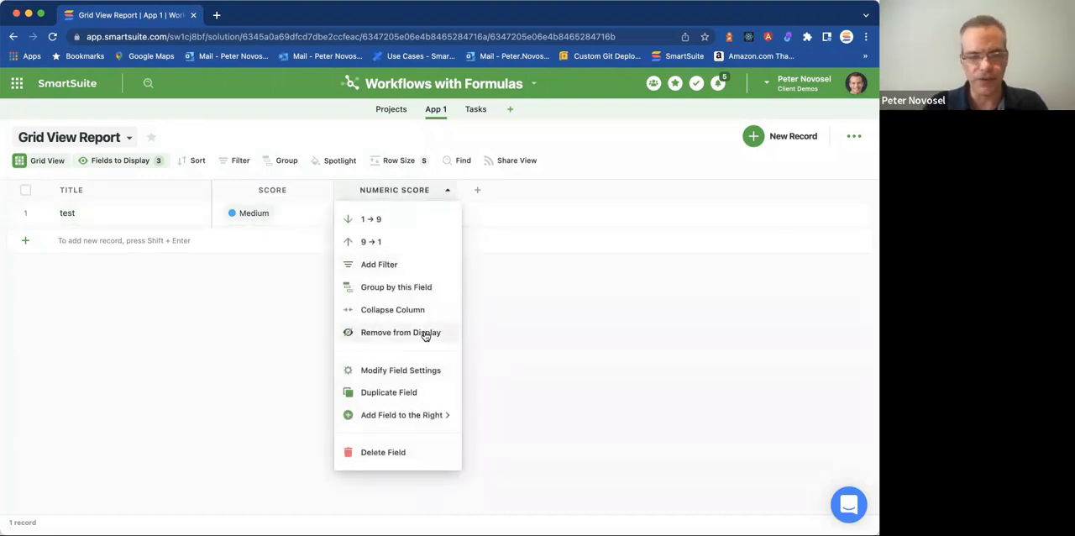
{"action": "left_click", "coordinate": [283, 245]}
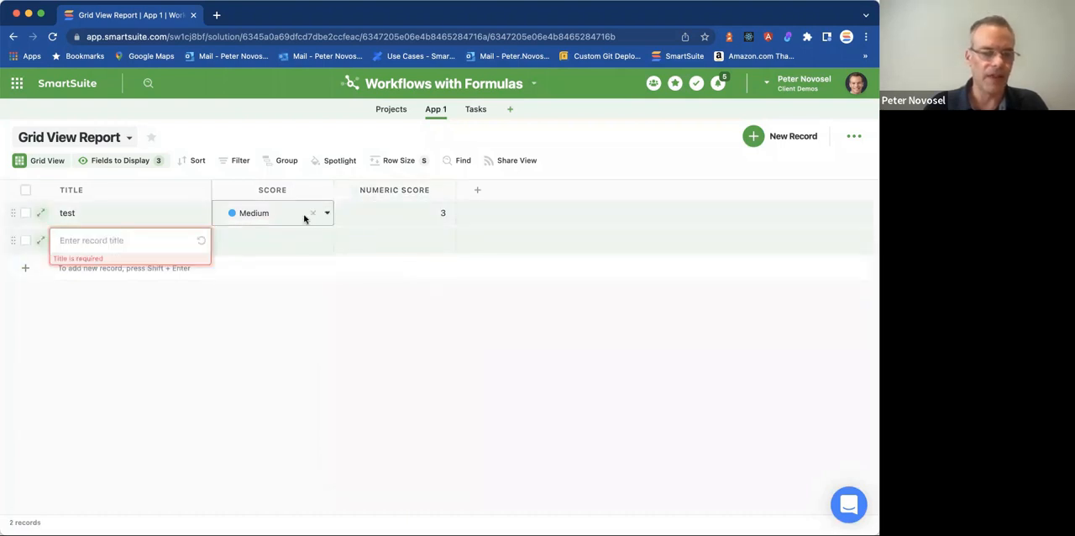
{"action": "left_click", "coordinate": [260, 220]}
{"action": "left_click", "coordinate": [379, 213]}
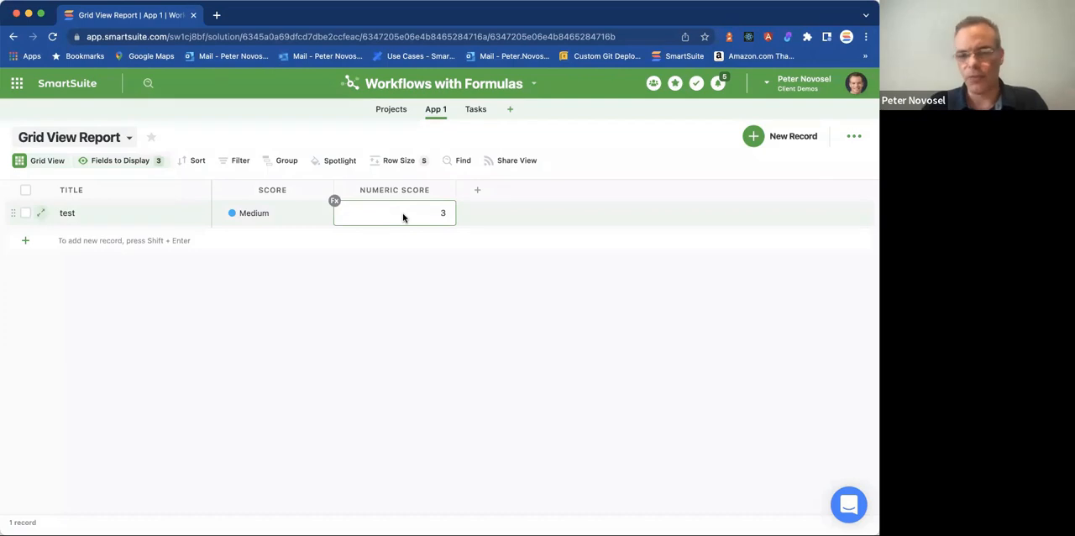
{"action": "left_click", "coordinate": [267, 219]}
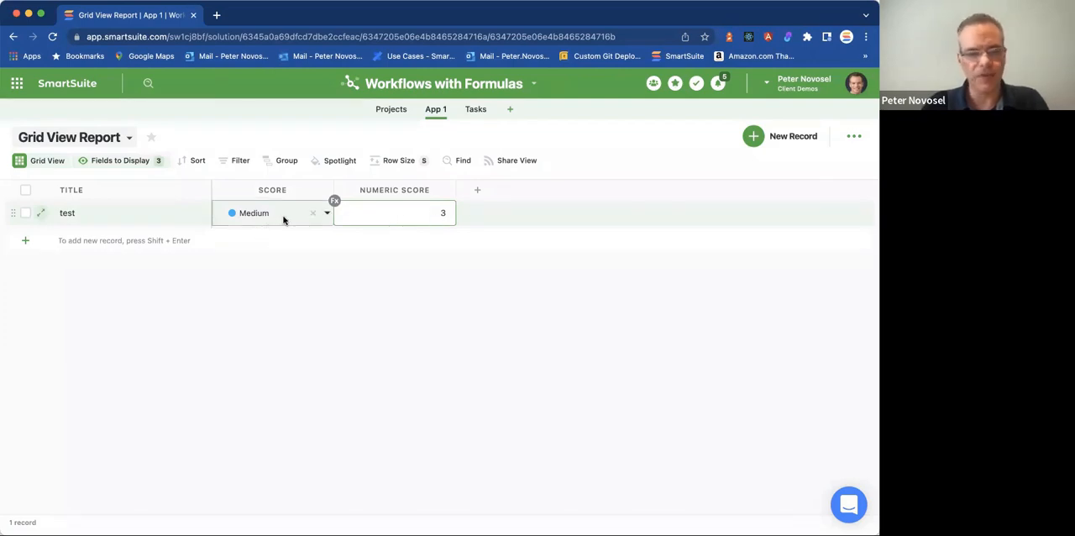
{"action": "left_click", "coordinate": [362, 212]}
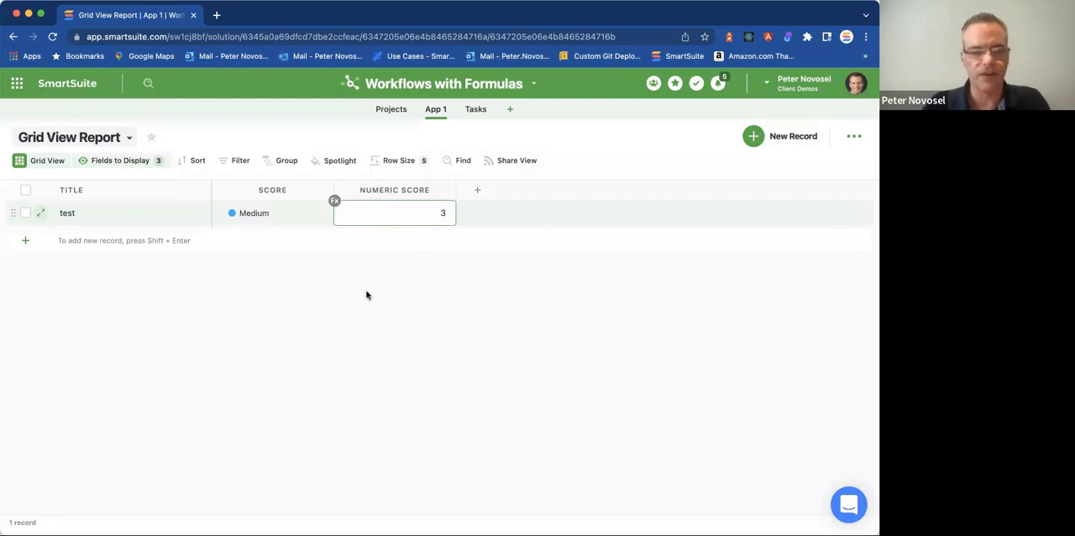
{"action": "left_click", "coordinate": [418, 293]}
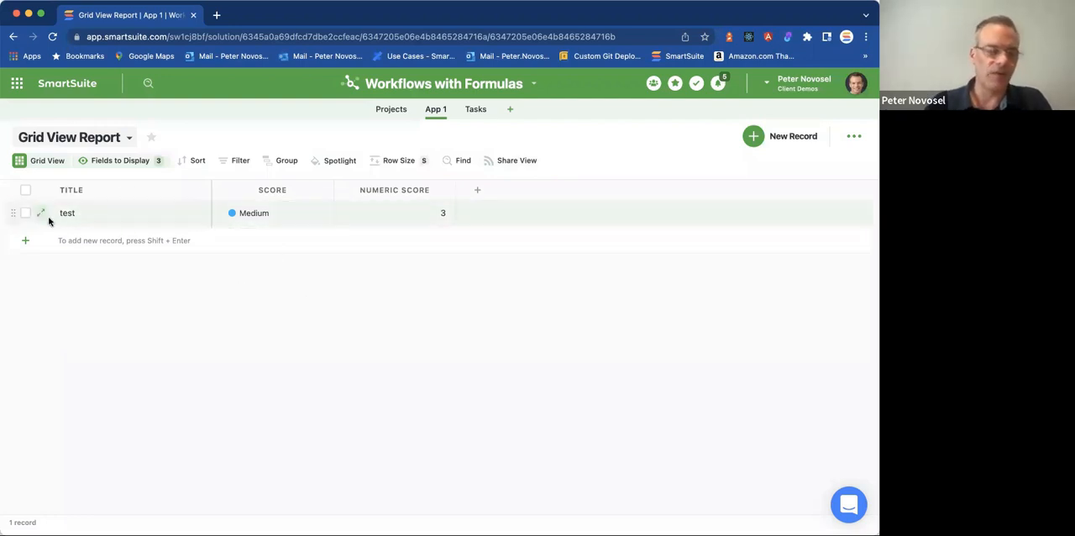
{"action": "left_click", "coordinate": [324, 192]}
{"action": "left_click", "coordinate": [375, 267]}
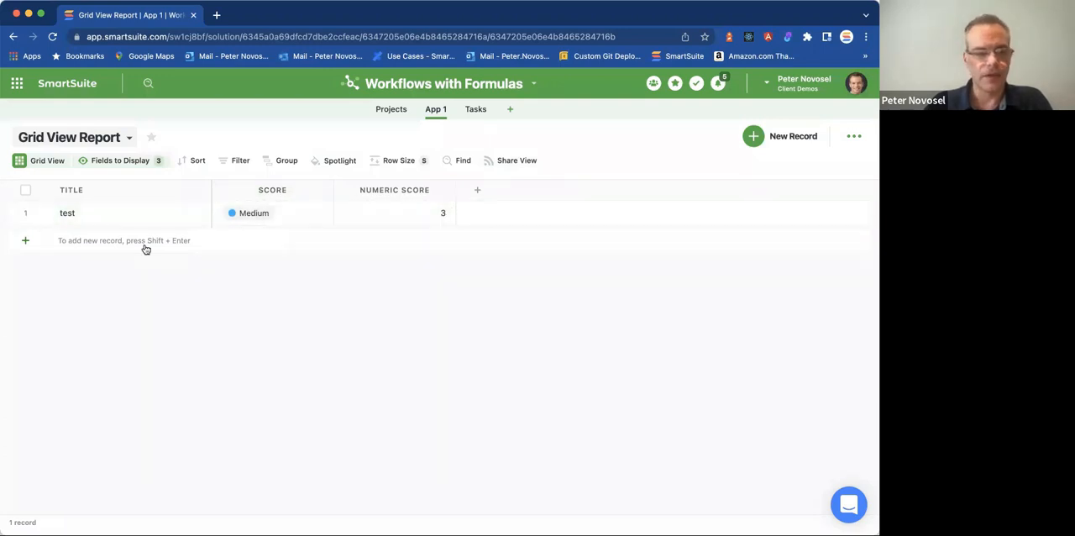
{"action": "left_click", "coordinate": [478, 192]}
{"action": "key", "text": "Escape"}
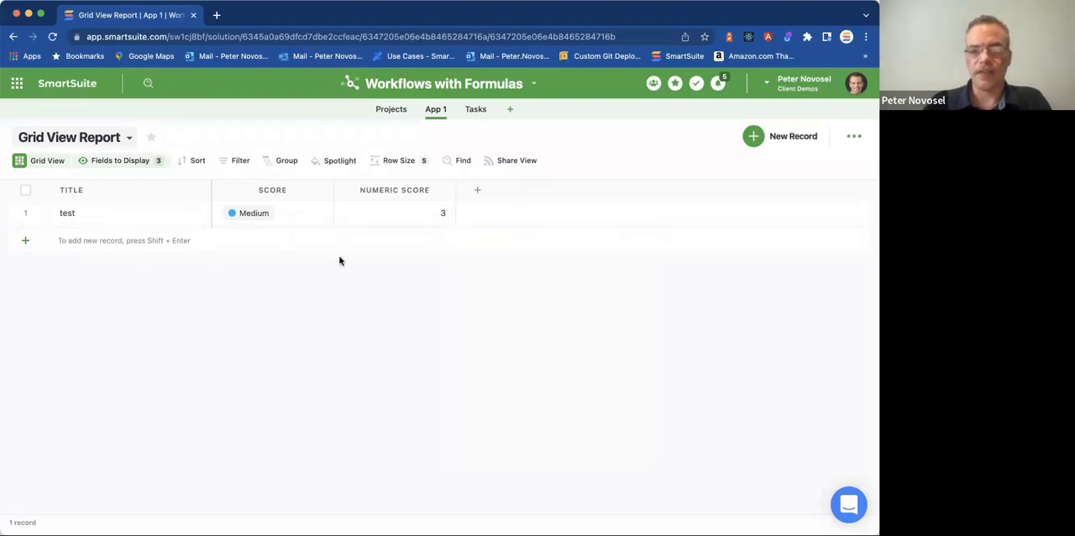
Switch to the Projects app and insert a new Formula field at the end of the All Projects grid.
{"action": "left_click", "coordinate": [391, 110]}
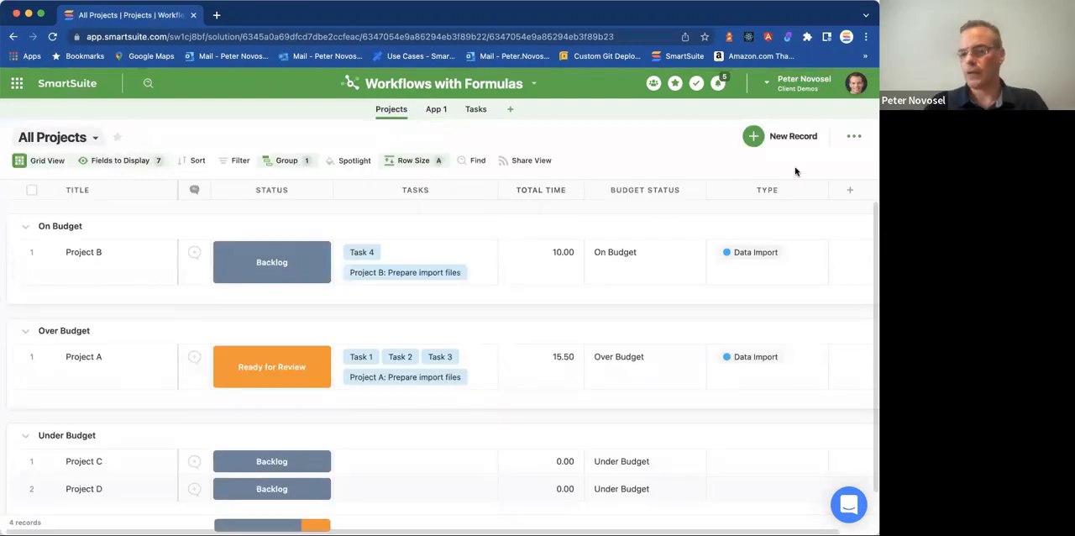
{"action": "left_click", "coordinate": [264, 258]}
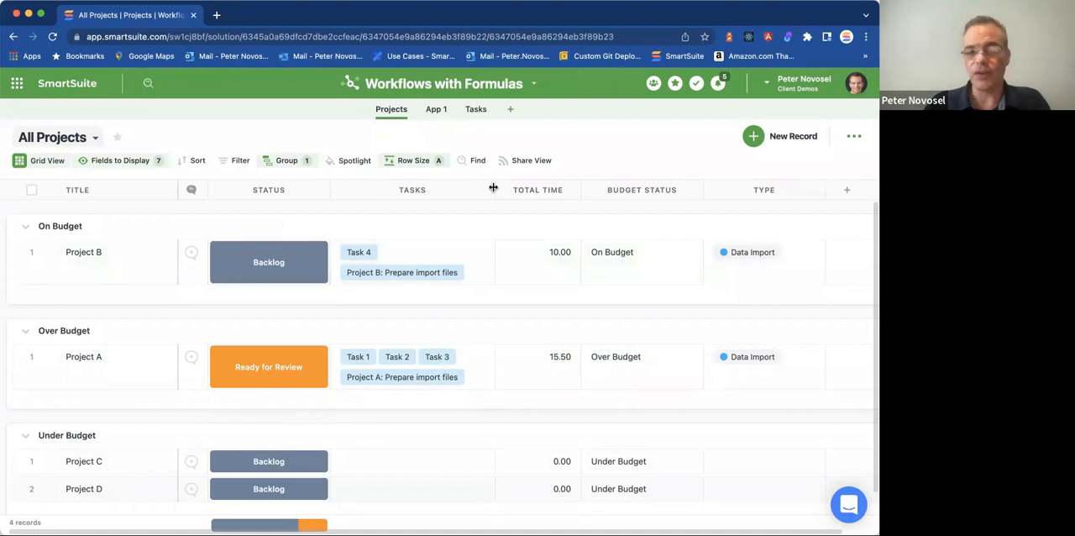
{"action": "left_click", "coordinate": [844, 194]}
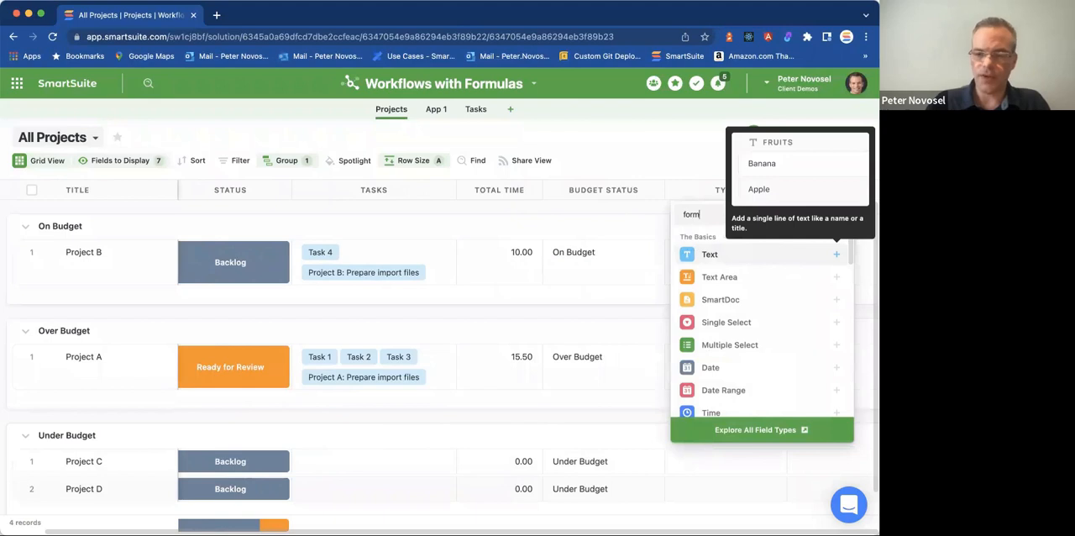
{"action": "left_click", "coordinate": [750, 256]}
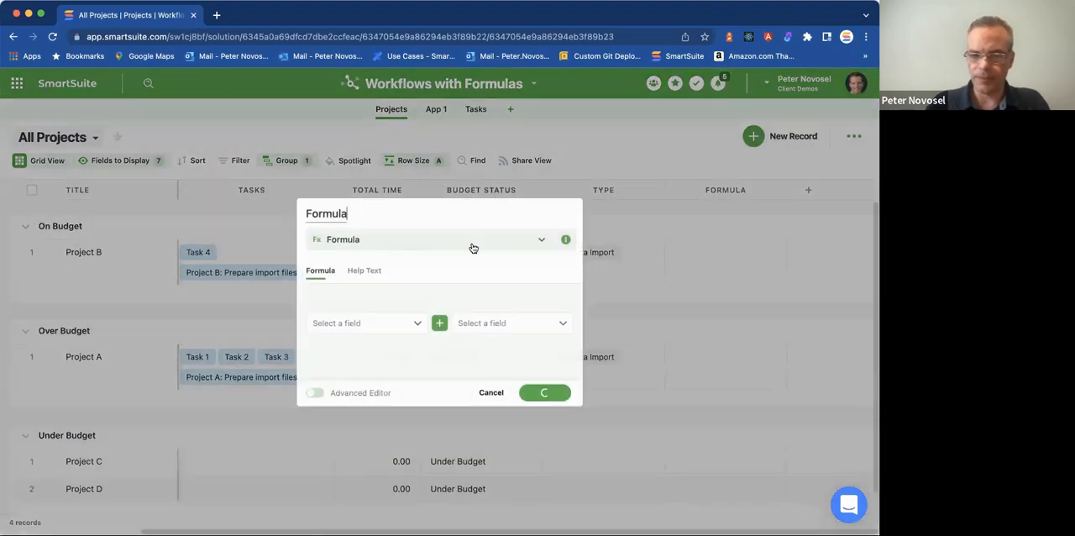
Write the formula DATEDIFF([Due Date],NOW(),"days") in the advanced editor, name the field DateDiff and add it.
{"action": "left_click", "coordinate": [238, 178]}
{"action": "type", "text": "DATEDIFF("}
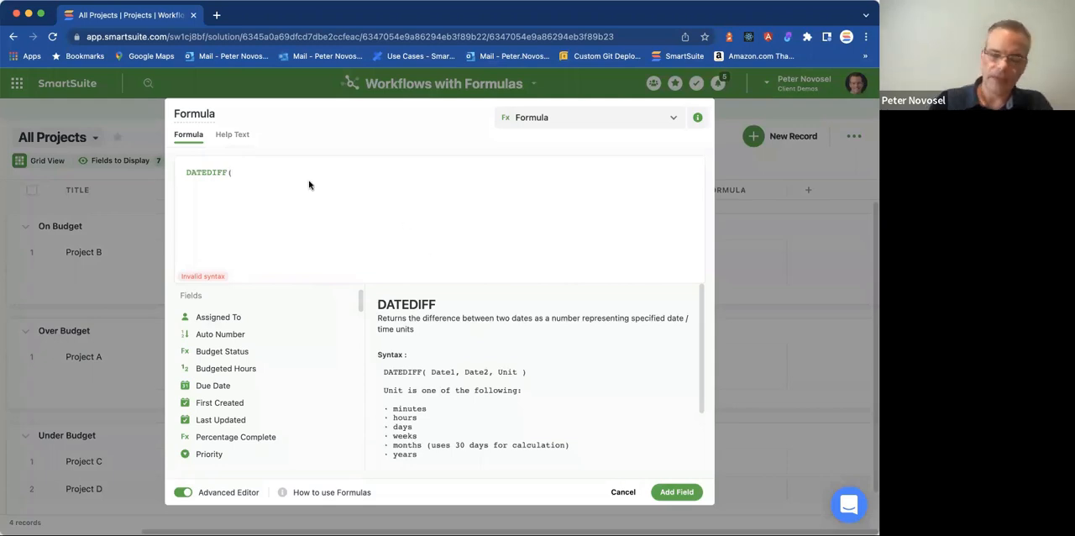
{"action": "type", "text": "[Du"}
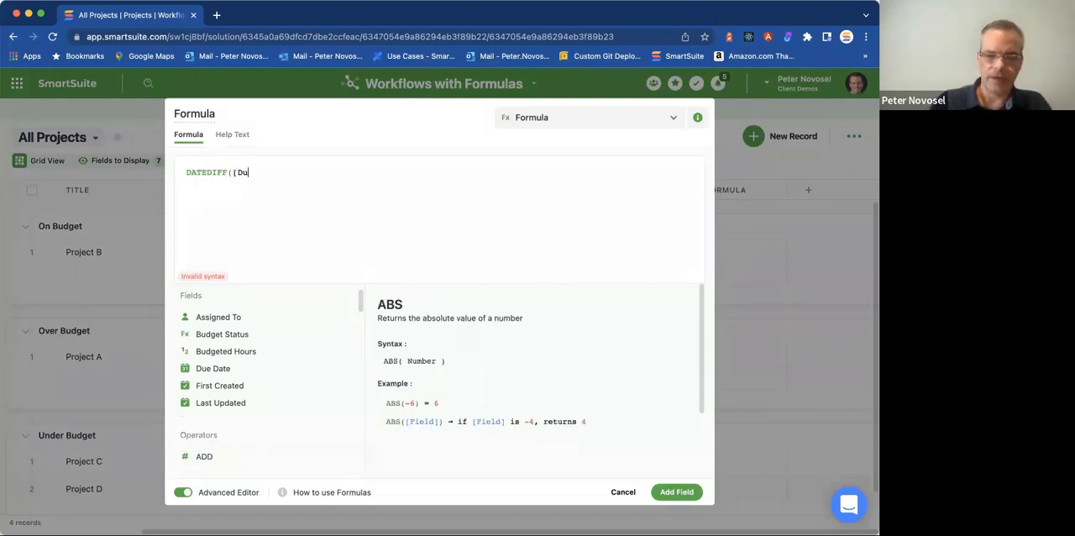
{"action": "type", "text": "e Date"}
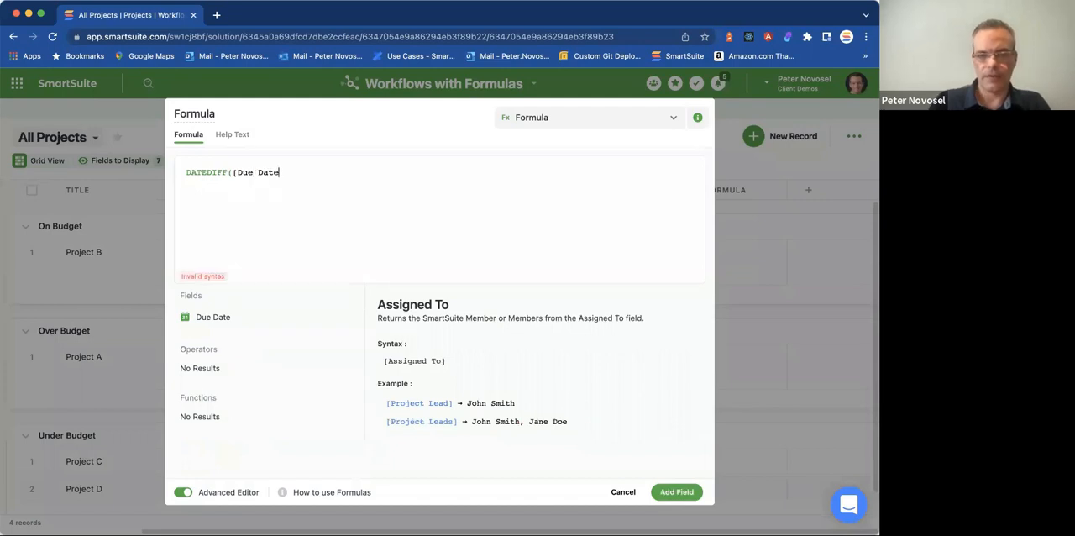
{"action": "type", "text": "],N"}
{"action": "type", "text": "OW(),\"days'"}
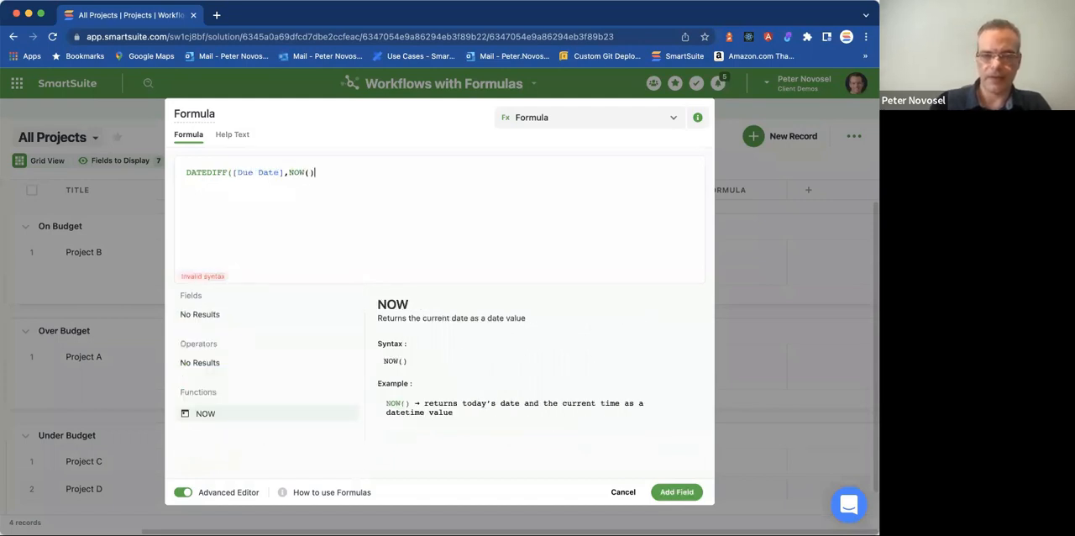
{"action": "type", "text": ")"}
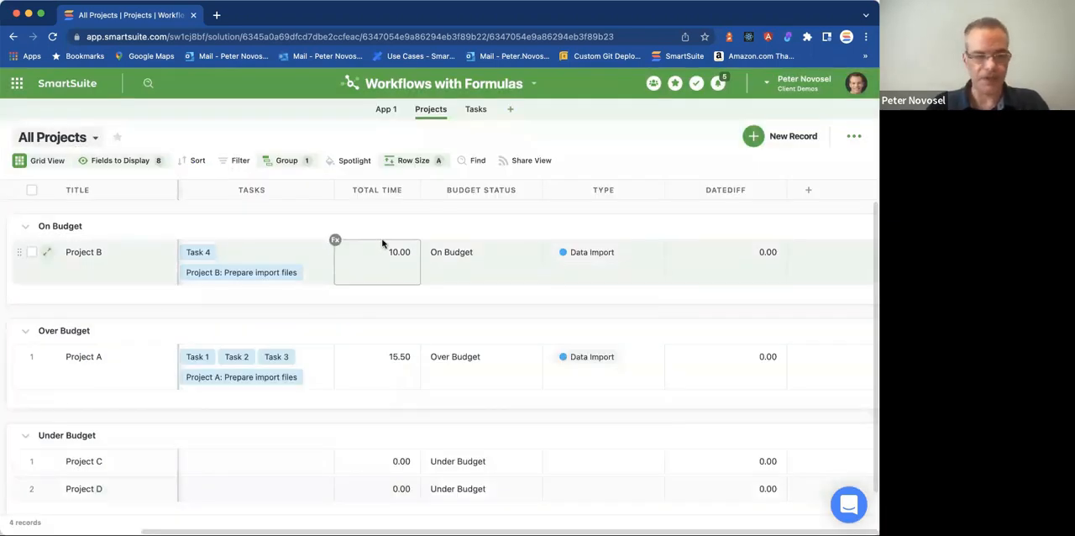
Show the Due Date field in the All Projects grid and set Project B's due date to October 14, 2022.
{"action": "left_click", "coordinate": [47, 252]}
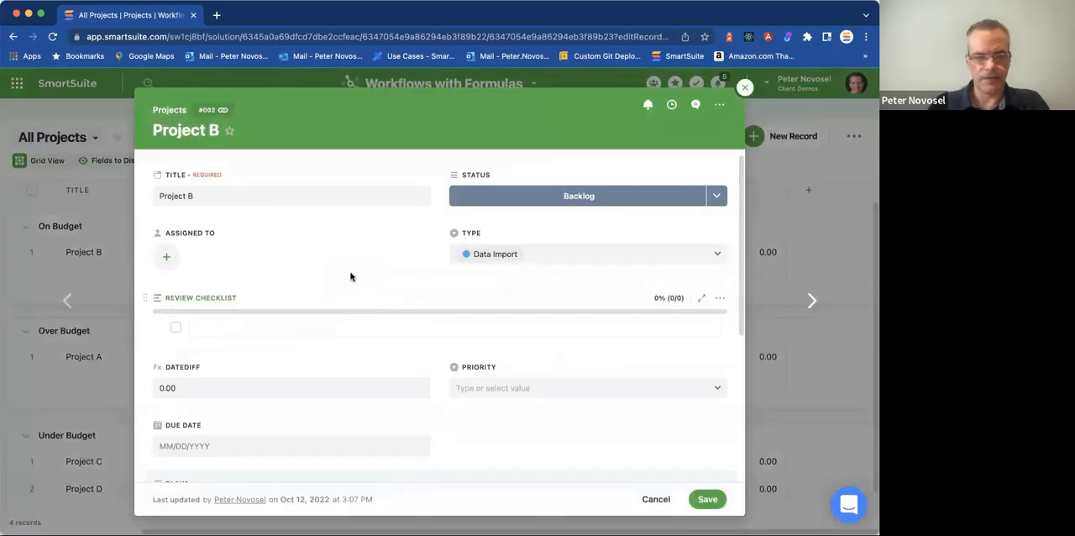
{"action": "scroll", "coordinate": [345, 268], "scroll_direction": "down", "scroll_amount": 3}
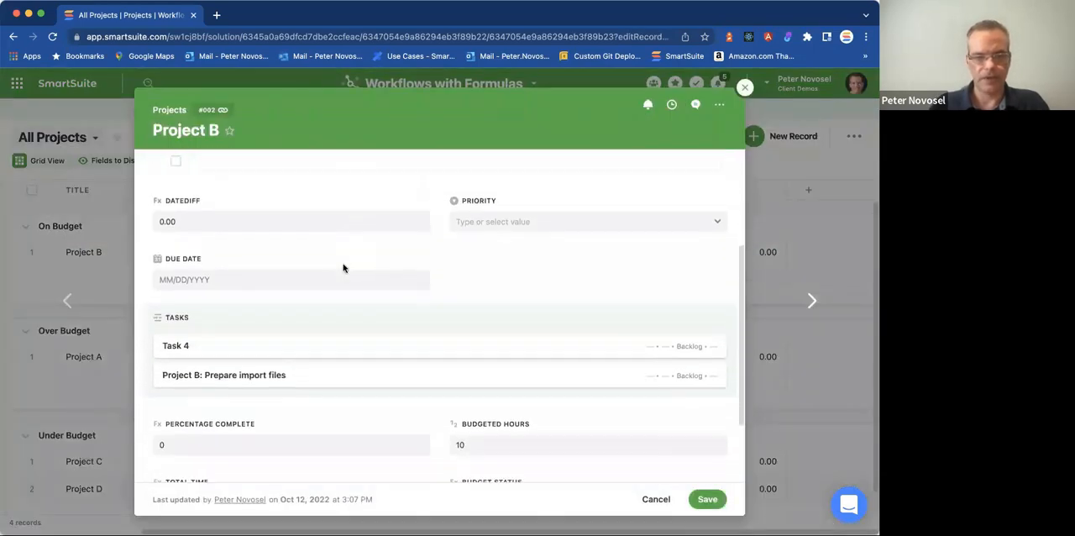
{"action": "left_click", "coordinate": [120, 165]}
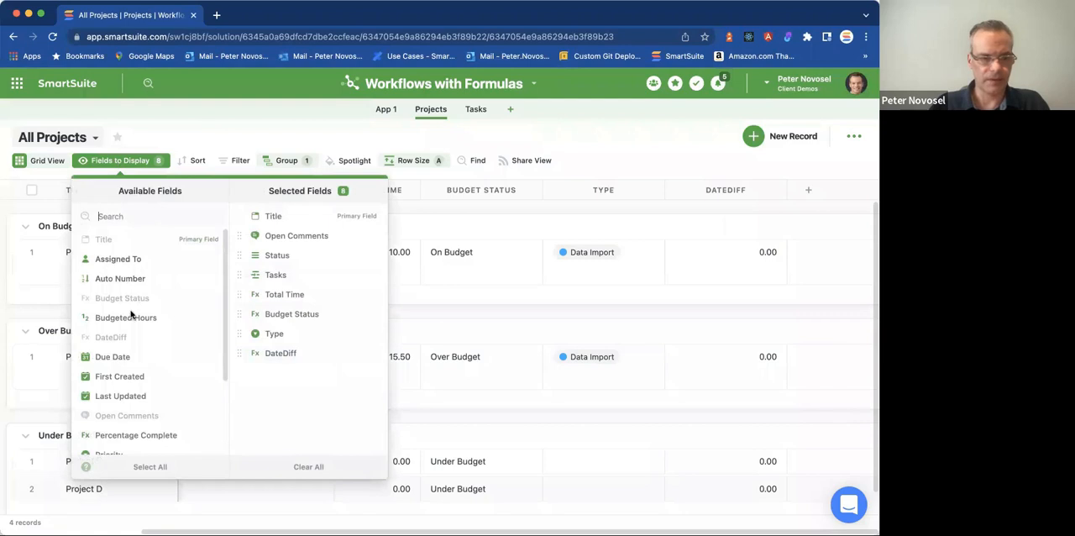
{"action": "left_click", "coordinate": [118, 357]}
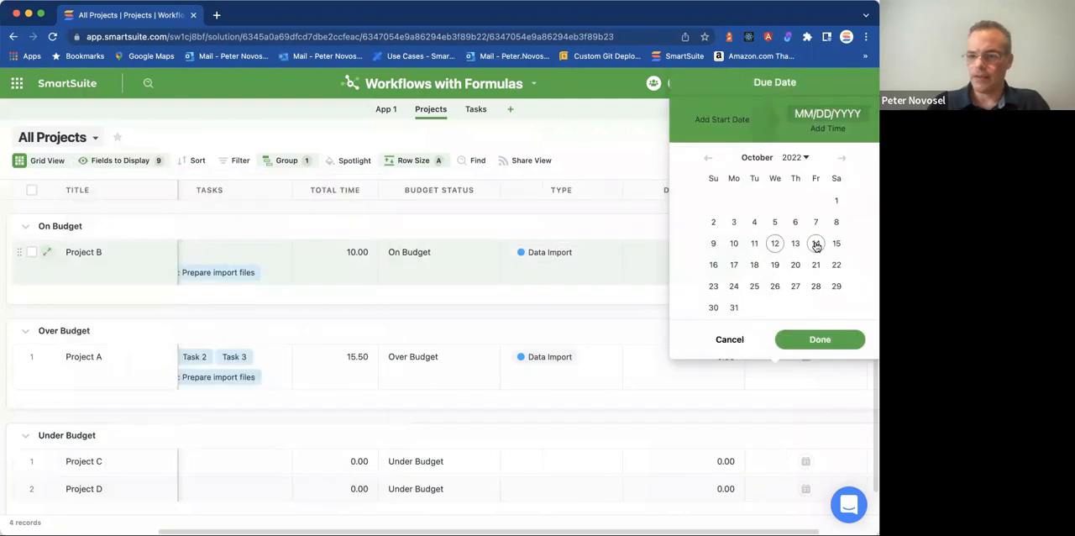
{"action": "left_click", "coordinate": [815, 243]}
{"action": "left_click", "coordinate": [817, 339]}
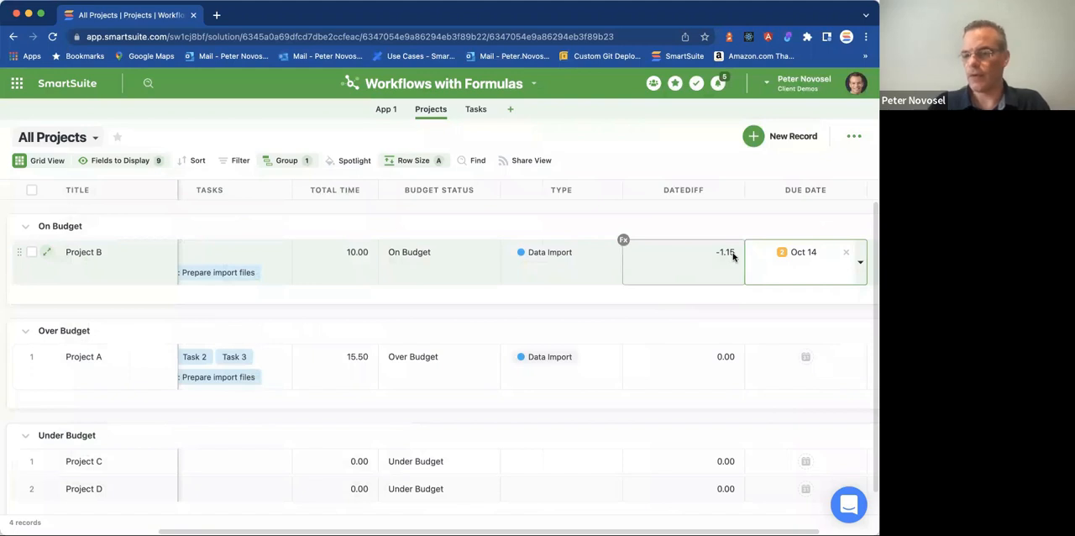
Change the DateDiff field's formula to DATEDIFF(NOW(),[Due Date],"days") and update the field.
{"action": "left_click", "coordinate": [733, 257]}
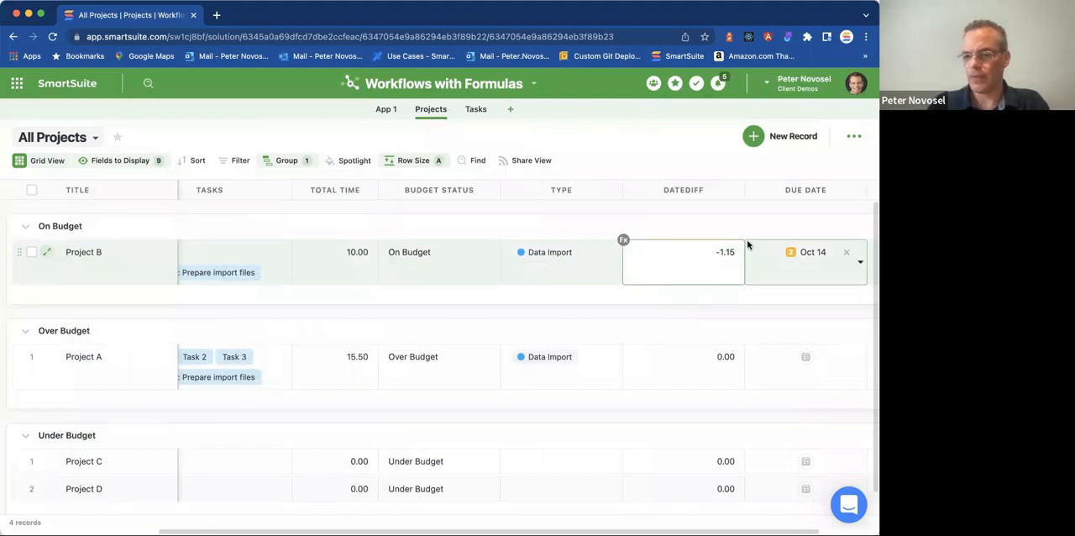
{"action": "left_click", "coordinate": [735, 191]}
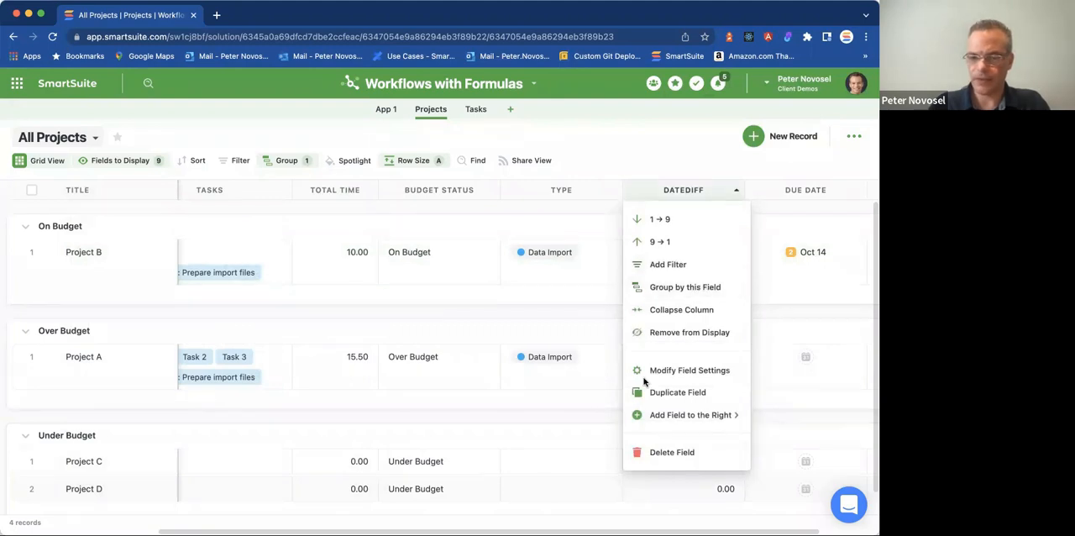
{"action": "left_click", "coordinate": [689, 370]}
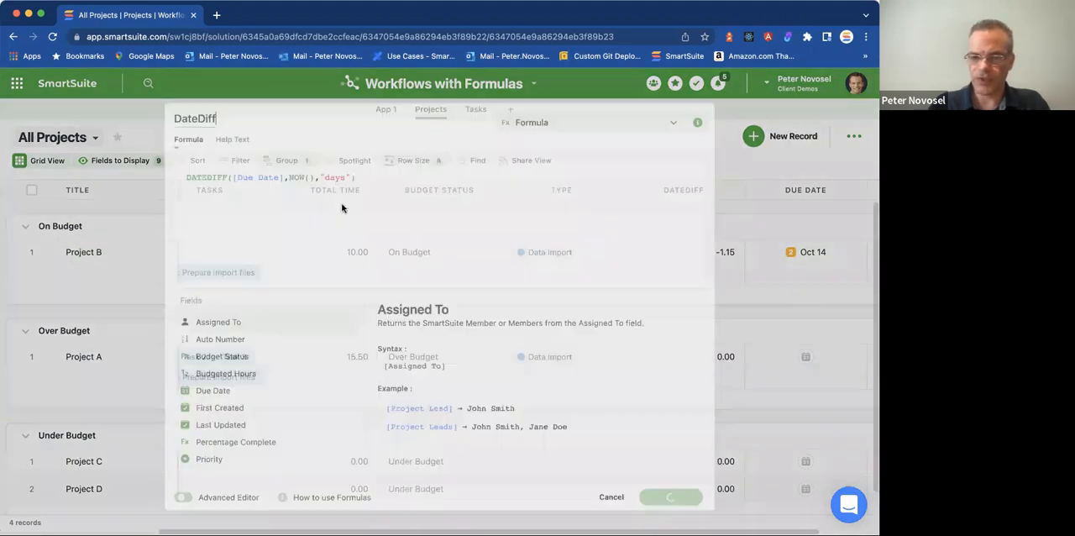
{"action": "key", "text": "Left"}
{"action": "type", "text": "NOW(),"}
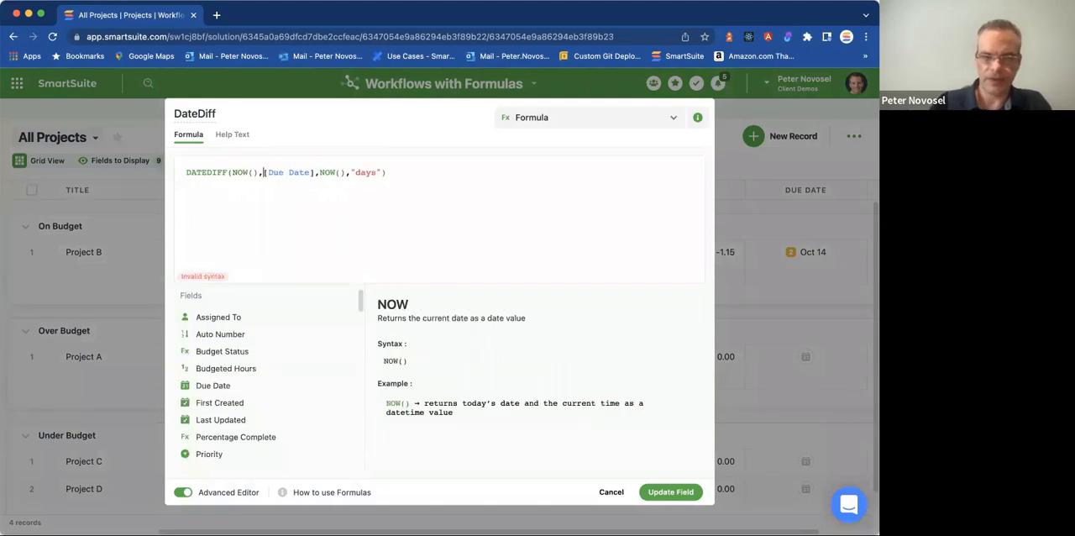
{"action": "double_click", "coordinate": [331, 171]}
{"action": "key", "text": "BackSpace"}
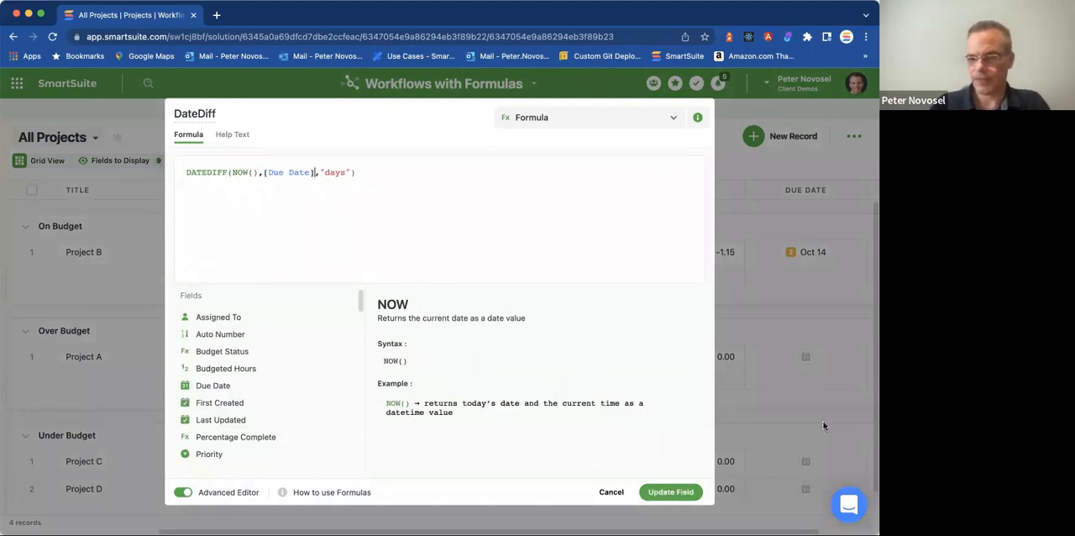
{"action": "left_click", "coordinate": [696, 493]}
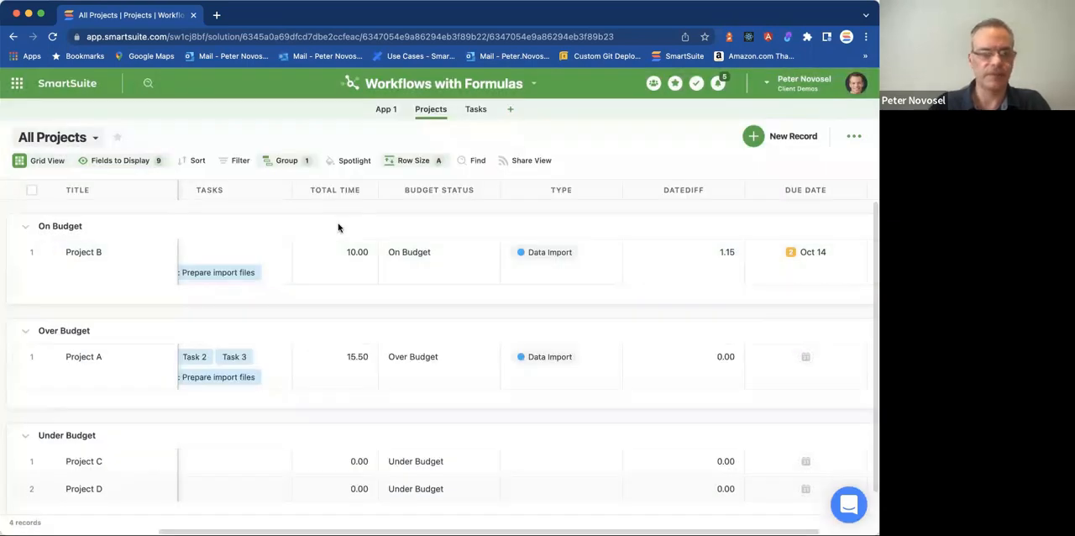
Check the display format in the Due Date field's settings and leave them.
{"action": "left_click", "coordinate": [857, 192]}
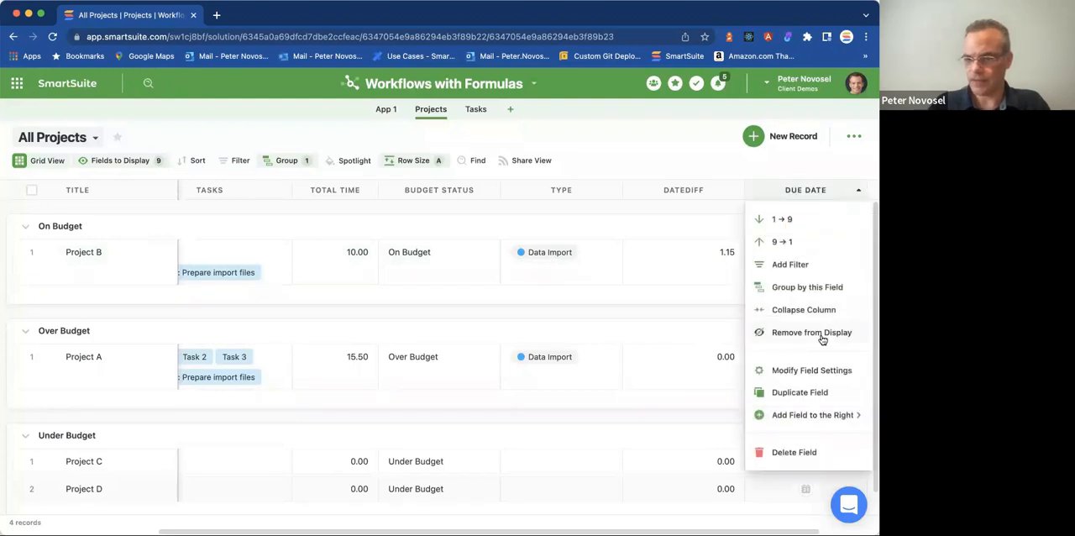
{"action": "left_click", "coordinate": [804, 377]}
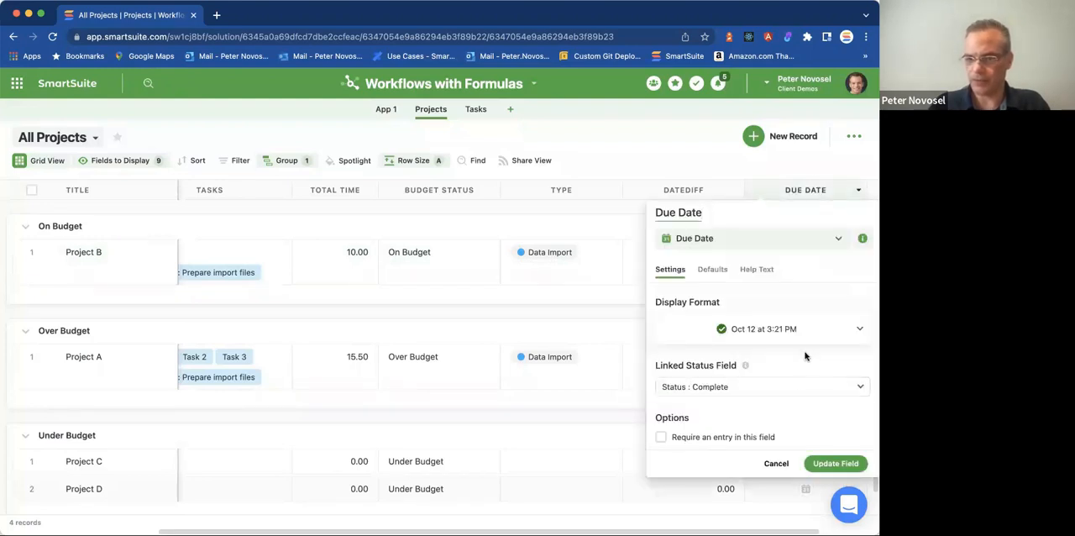
{"action": "left_click", "coordinate": [610, 231]}
Reopen the DateDiff formula and examine the DATEDIFF function's syntax and supported units.
{"action": "left_click", "coordinate": [734, 191]}
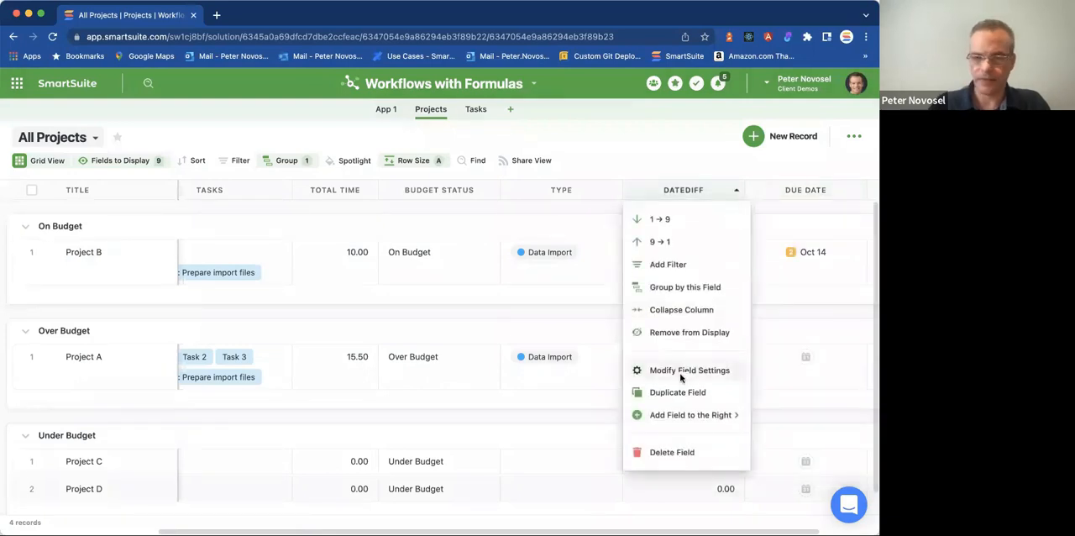
{"action": "left_click", "coordinate": [682, 376]}
{"action": "scroll", "coordinate": [228, 433], "scroll_direction": "down", "scroll_amount": 10}
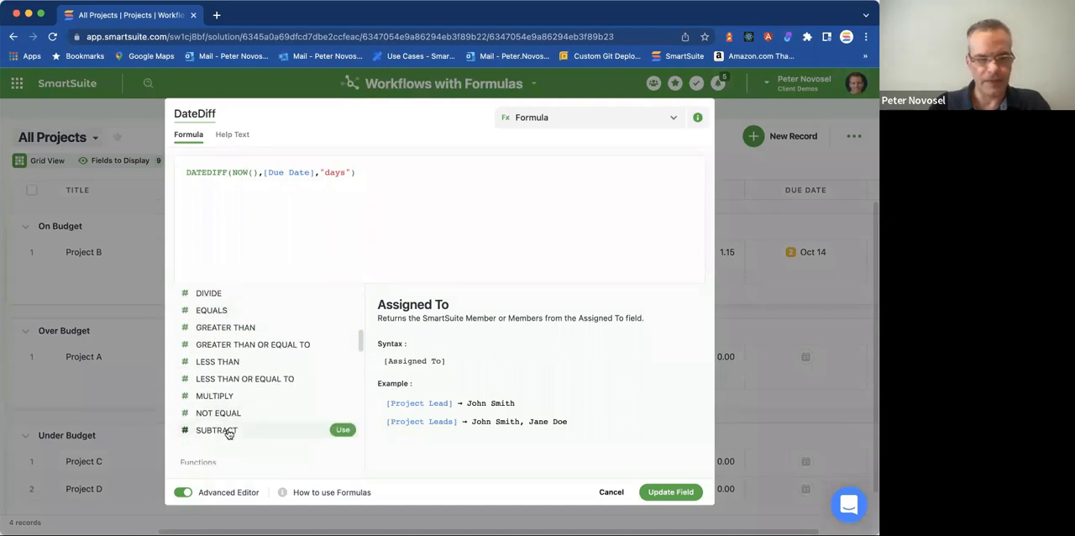
{"action": "left_click", "coordinate": [207, 172]}
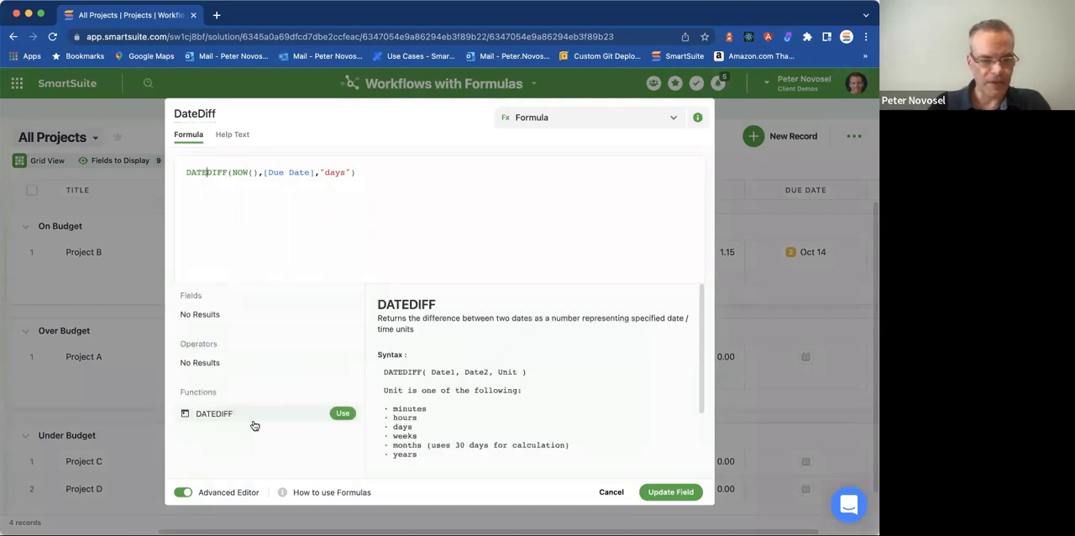
Empty the formula to browse the full function list, examine the DATETIME_FORMAT reference, and cancel the edit.
{"action": "left_click", "coordinate": [381, 169]}
{"action": "left_click_drag", "start_coordinate": [358, 172], "coordinate": [181, 171]}
{"action": "key", "text": "BackSpace"}
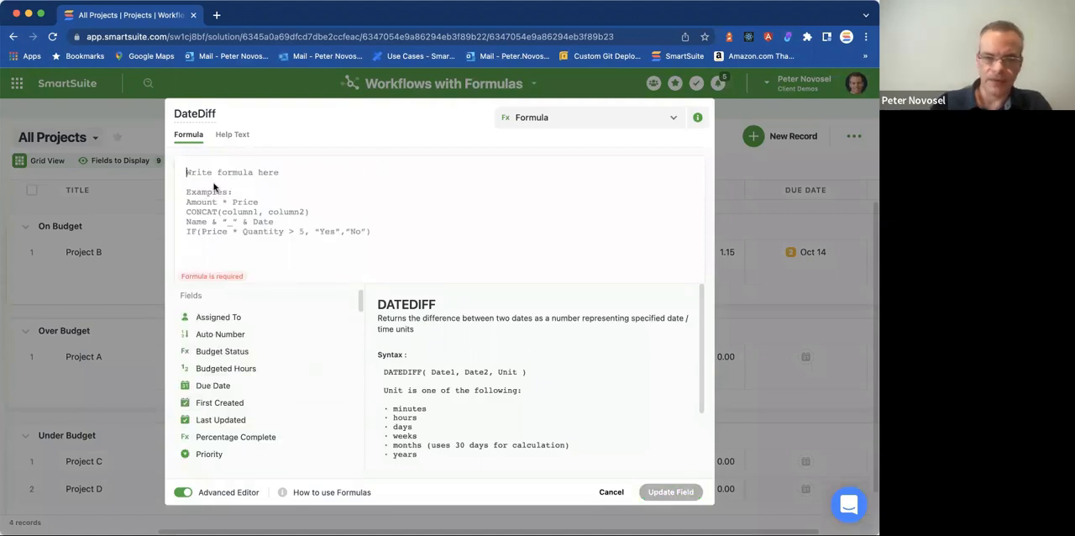
{"action": "type", "text": "n"}
{"action": "key", "text": "BackSpace"}
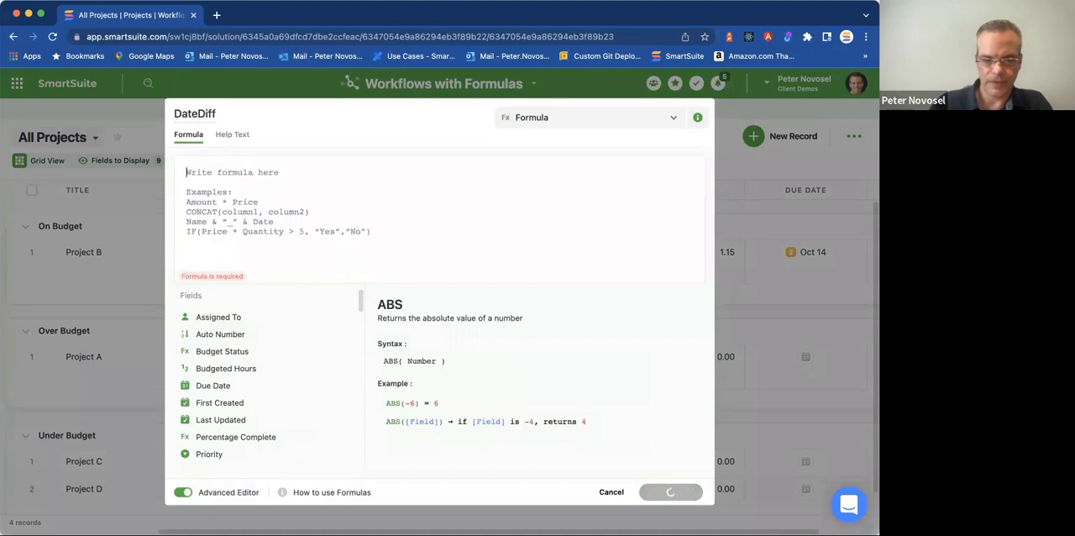
{"action": "scroll", "coordinate": [256, 434], "scroll_direction": "down", "scroll_amount": 10}
{"action": "scroll", "coordinate": [258, 435], "scroll_direction": "down", "scroll_amount": 8}
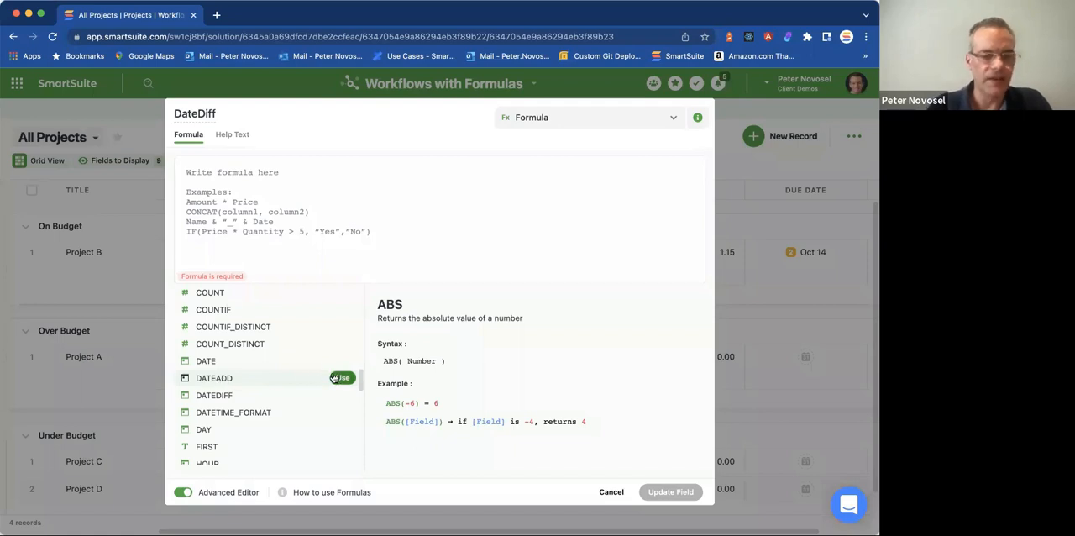
{"action": "left_click", "coordinate": [265, 413]}
{"action": "scroll", "coordinate": [239, 432], "scroll_direction": "down", "scroll_amount": 2}
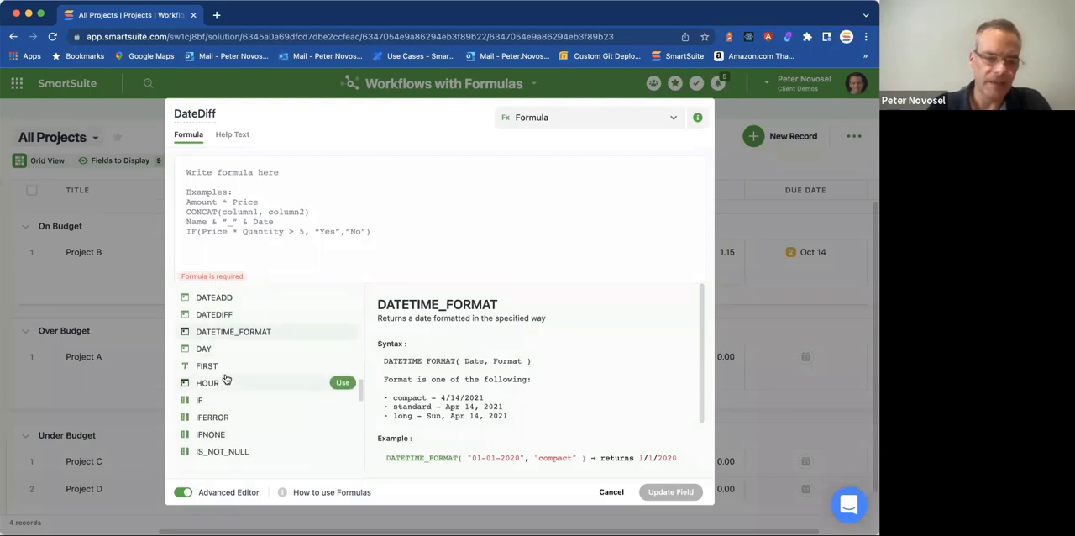
{"action": "scroll", "coordinate": [231, 369], "scroll_direction": "down", "scroll_amount": 1}
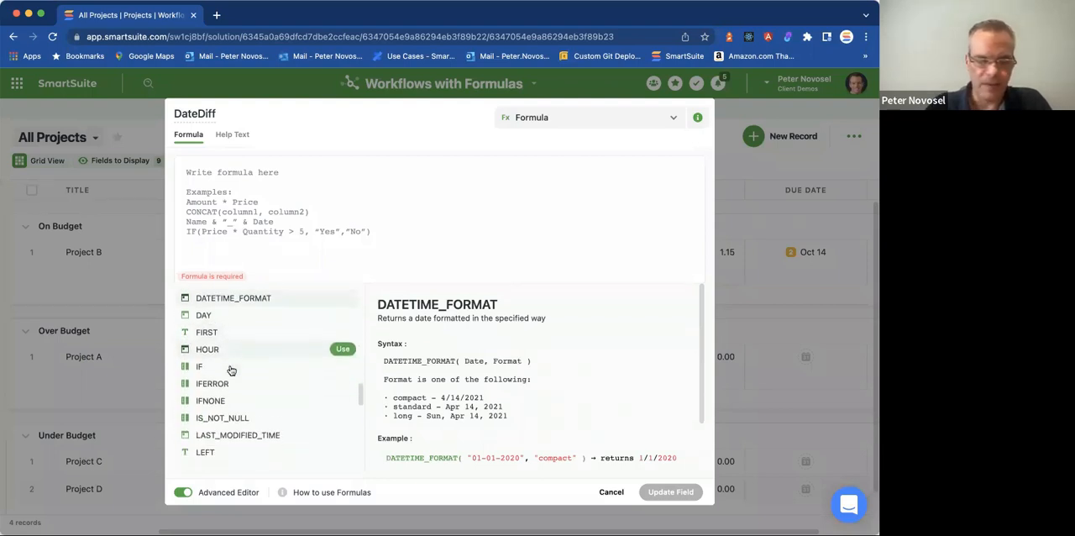
{"action": "scroll", "coordinate": [231, 370], "scroll_direction": "down", "scroll_amount": 2}
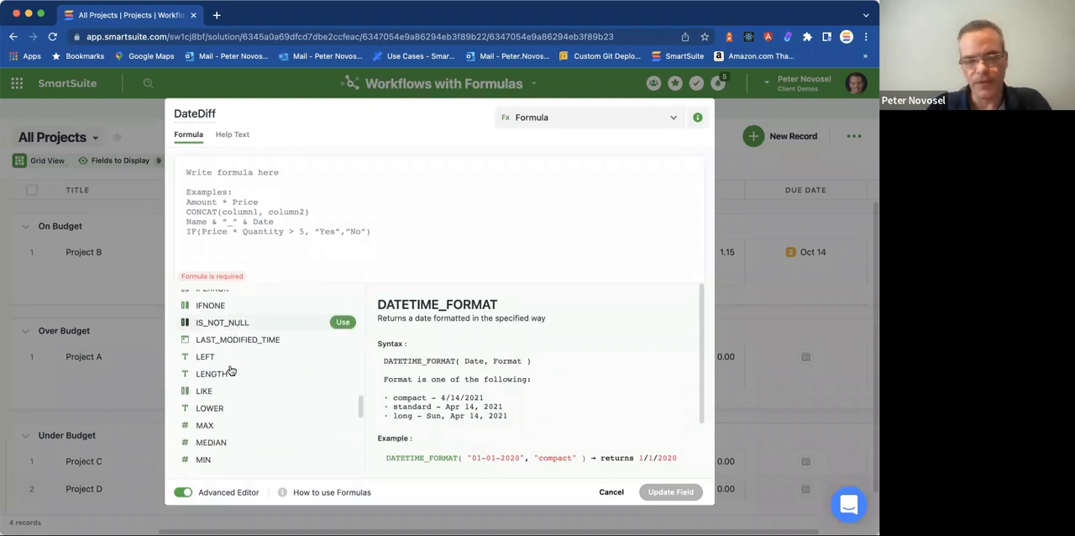
{"action": "scroll", "coordinate": [231, 369], "scroll_direction": "down", "scroll_amount": 1}
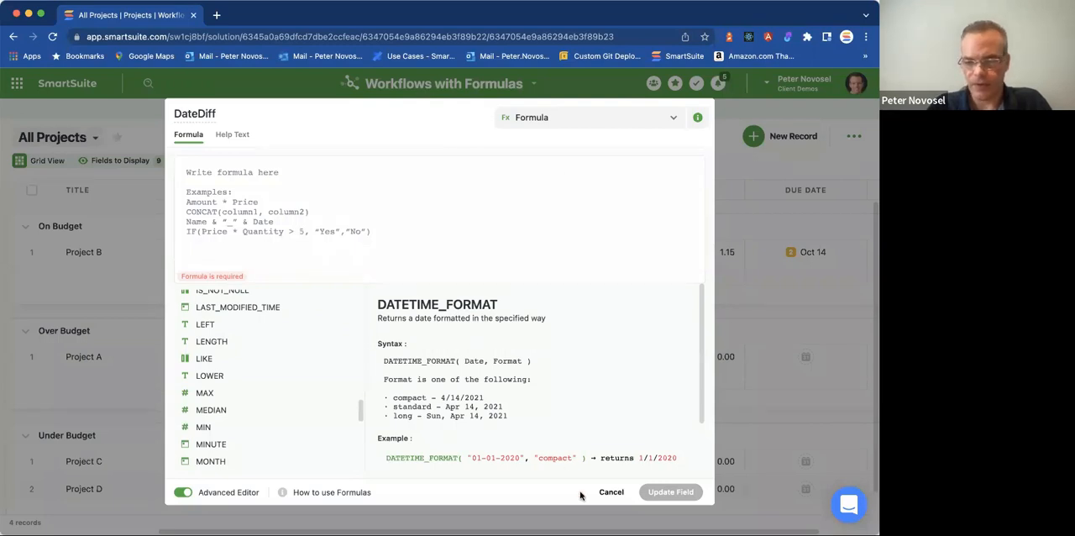
{"action": "left_click", "coordinate": [613, 493]}
Narrow the Total Time column slightly in the All Projects grid.
{"action": "left_click", "coordinate": [396, 344]}
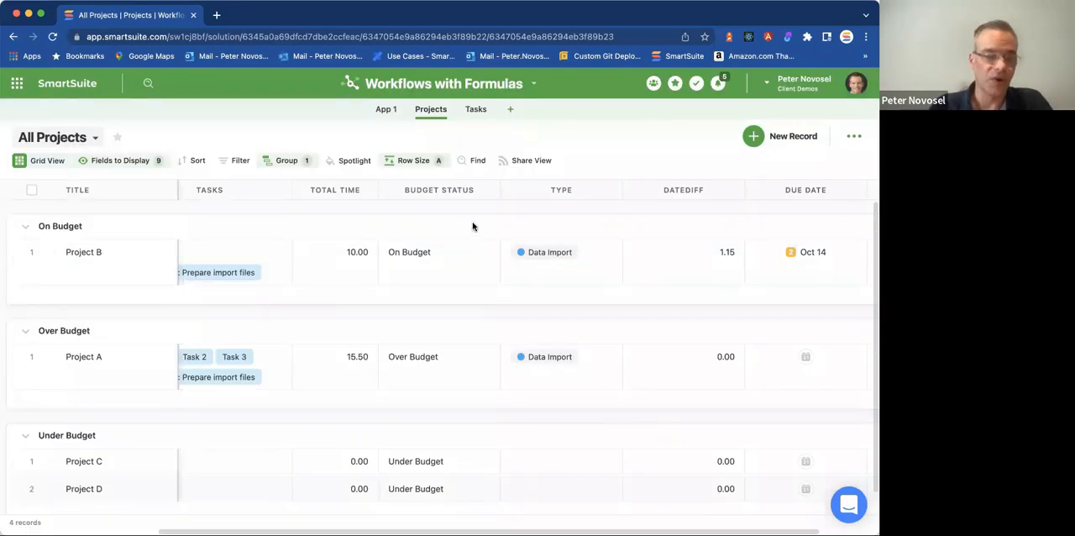
{"action": "left_click_drag", "start_coordinate": [377, 192], "coordinate": [367, 194]}
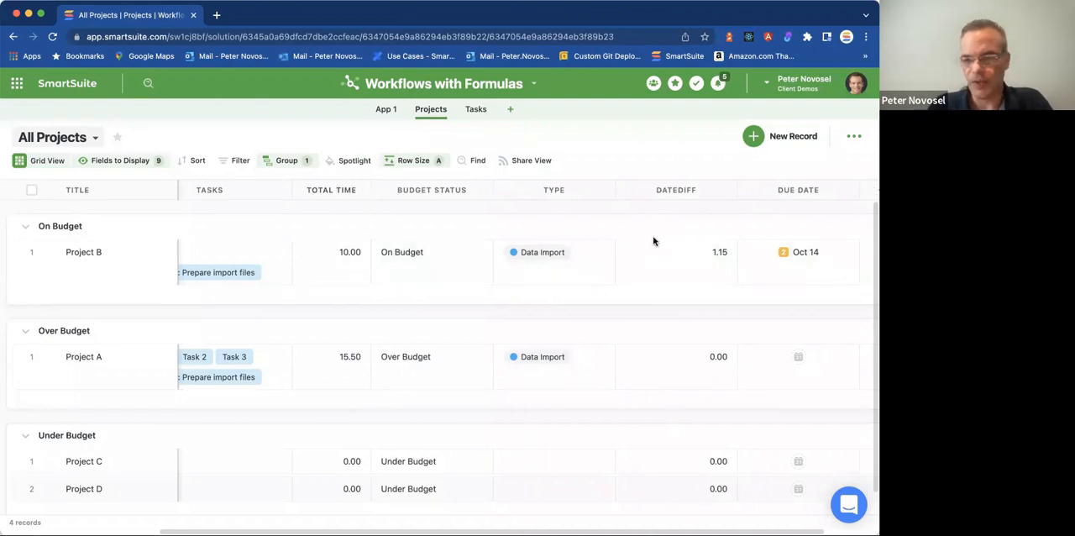
From App 1, start a new solution automation with the At a scheduled time trigger and examine its interval types.
{"action": "left_click", "coordinate": [391, 110]}
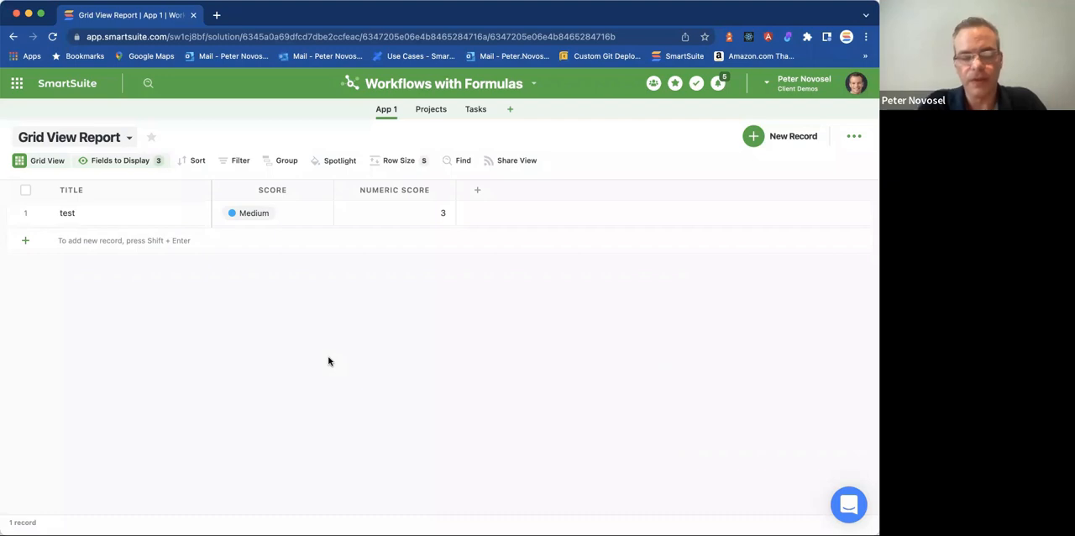
{"action": "left_click", "coordinate": [533, 83]}
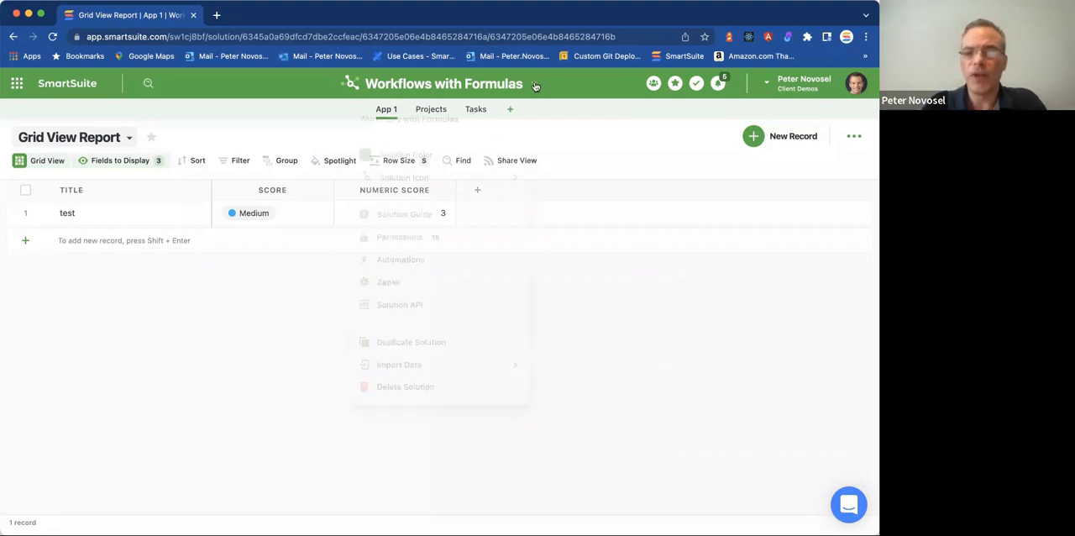
{"action": "left_click", "coordinate": [411, 255]}
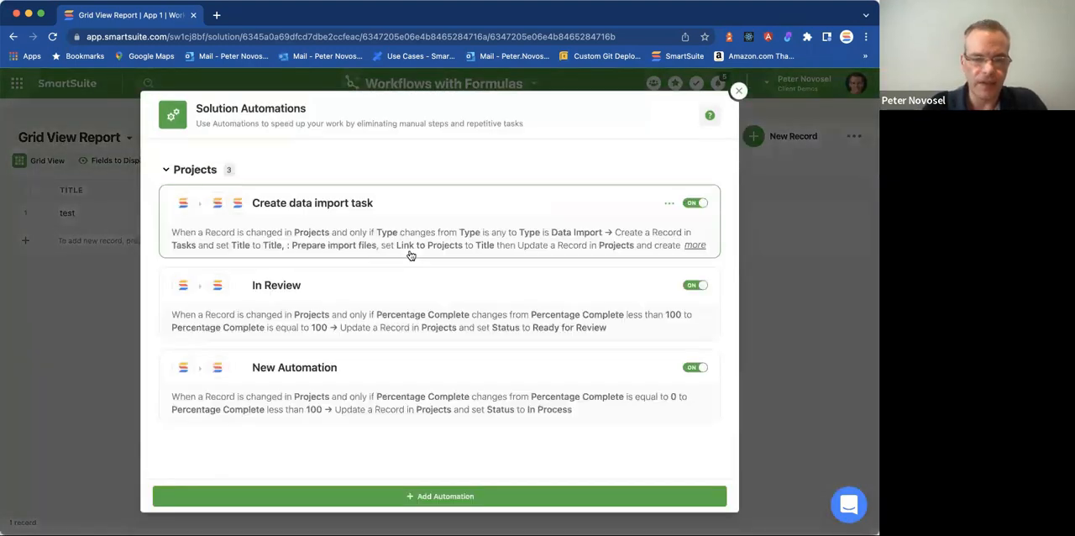
{"action": "left_click", "coordinate": [459, 495]}
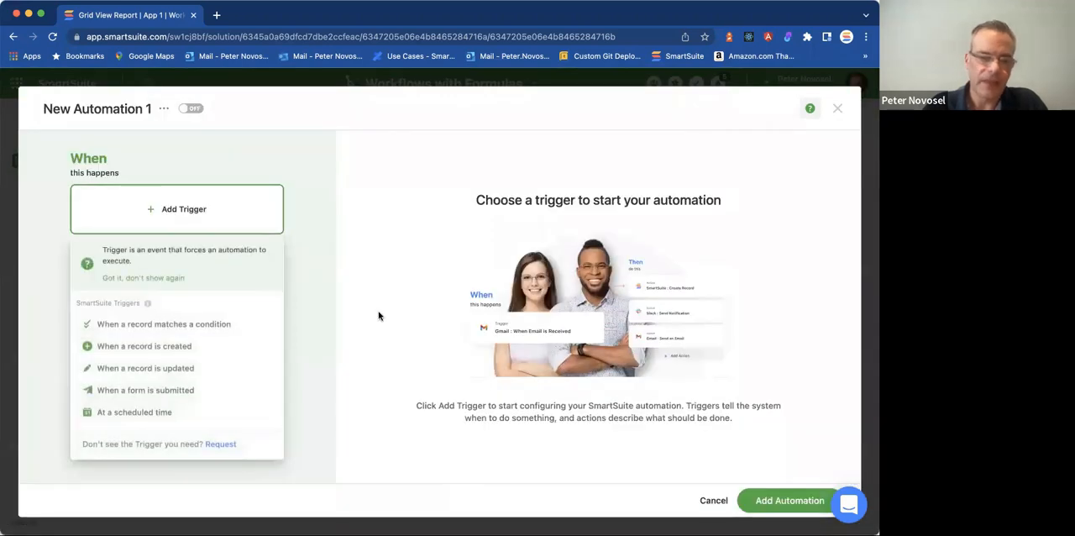
{"action": "left_click", "coordinate": [315, 301]}
{"action": "left_click", "coordinate": [243, 220]}
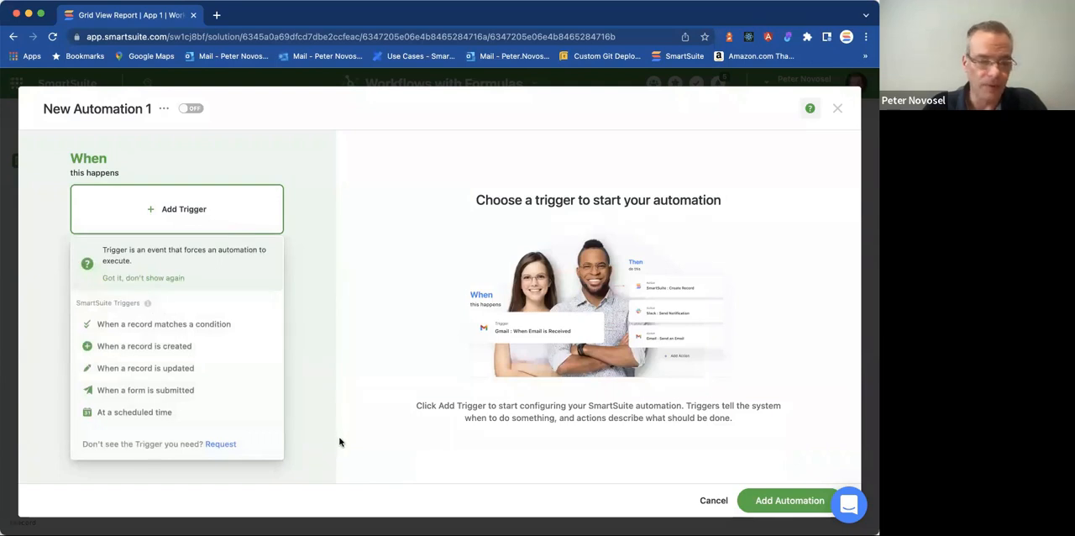
{"action": "left_click", "coordinate": [100, 412]}
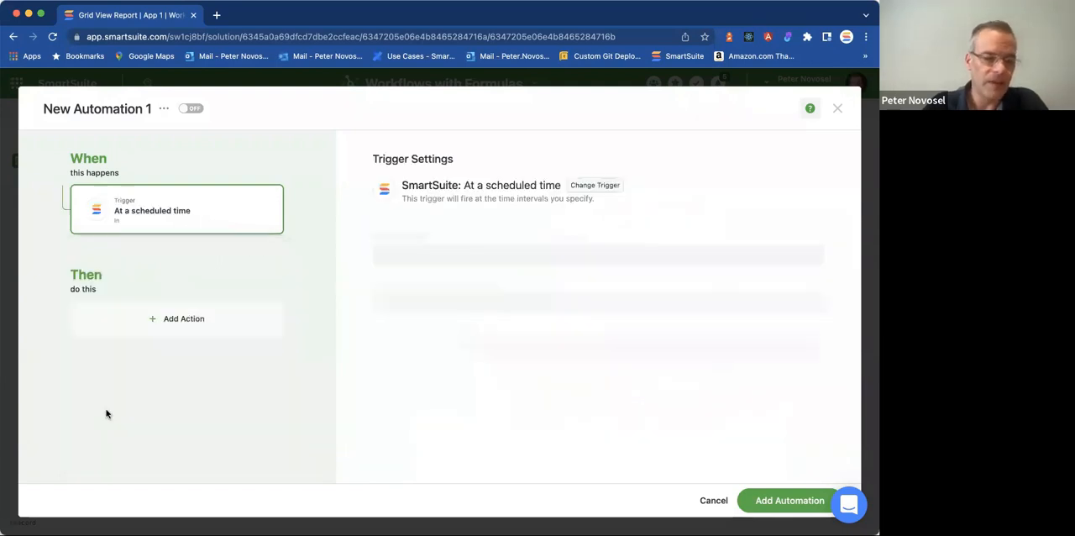
{"action": "left_click", "coordinate": [465, 260]}
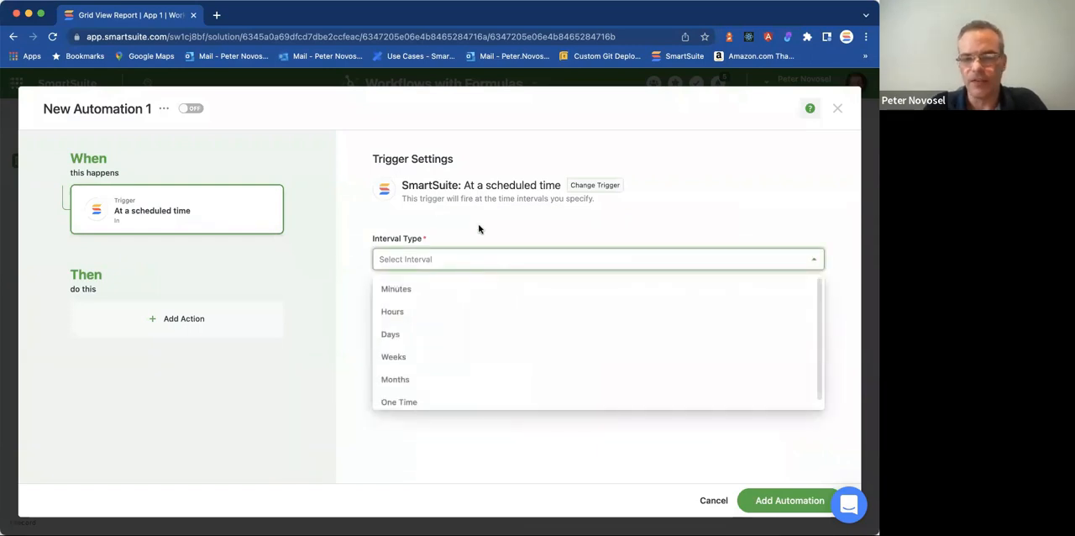
{"action": "left_click", "coordinate": [478, 227]}
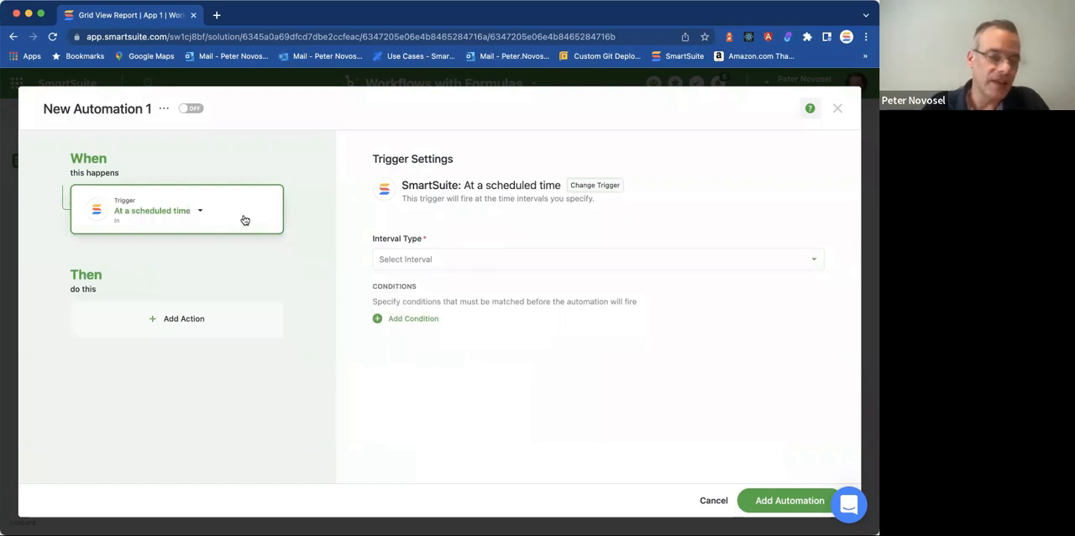
Examine the alternative triggers and the actions and integrations available for the new automation.
{"action": "left_click", "coordinate": [201, 211]}
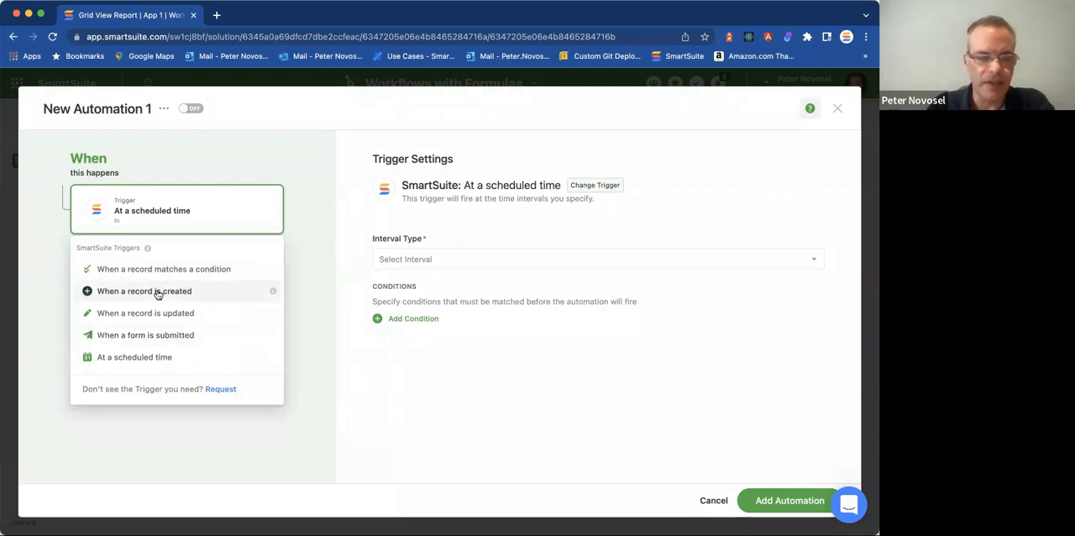
{"action": "left_click", "coordinate": [309, 294]}
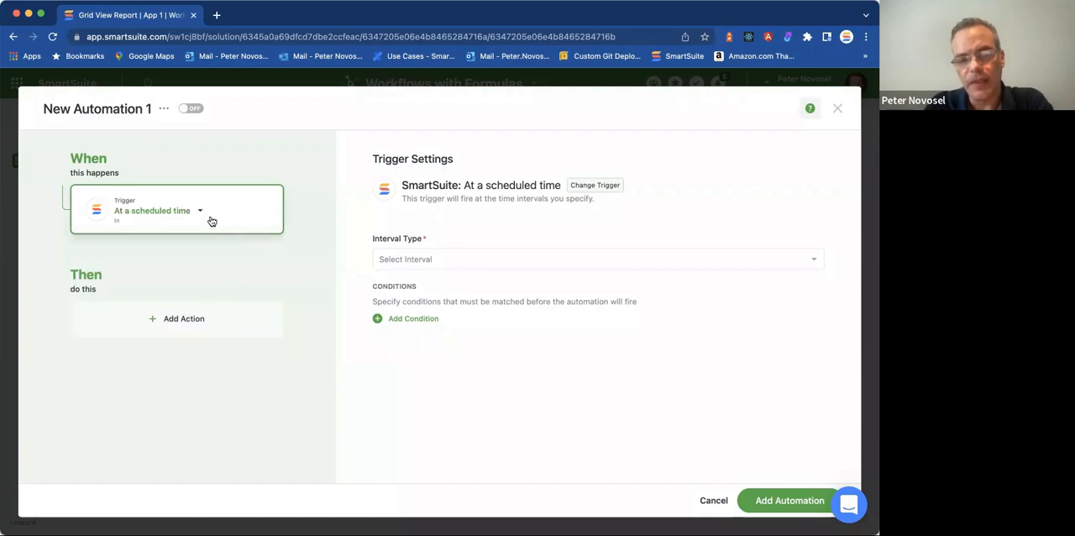
{"action": "left_click", "coordinate": [211, 322]}
{"action": "mouse_move", "coordinate": [129, 246]}
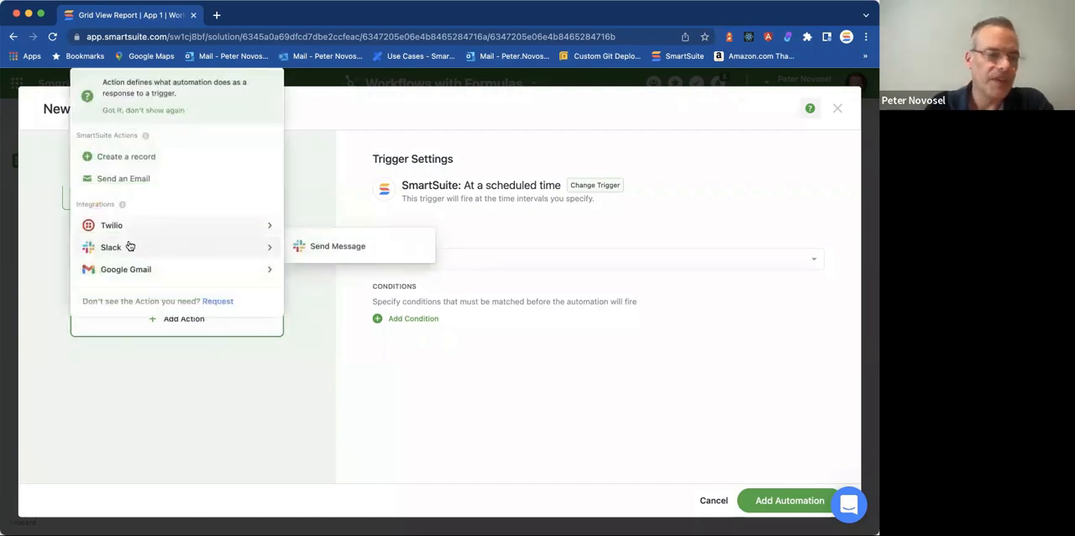
{"action": "mouse_move", "coordinate": [115, 207]}
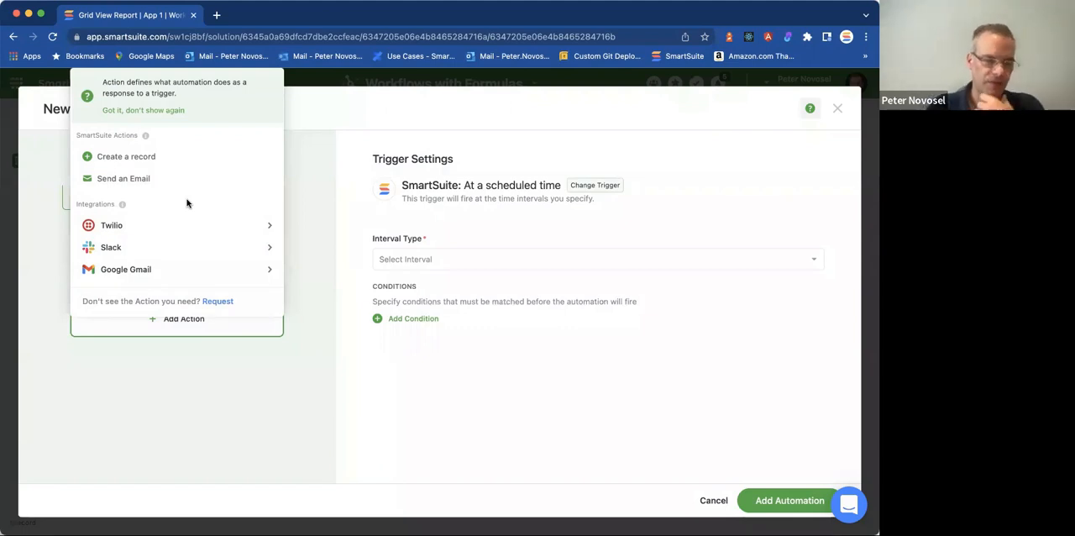
{"action": "mouse_move", "coordinate": [225, 263]}
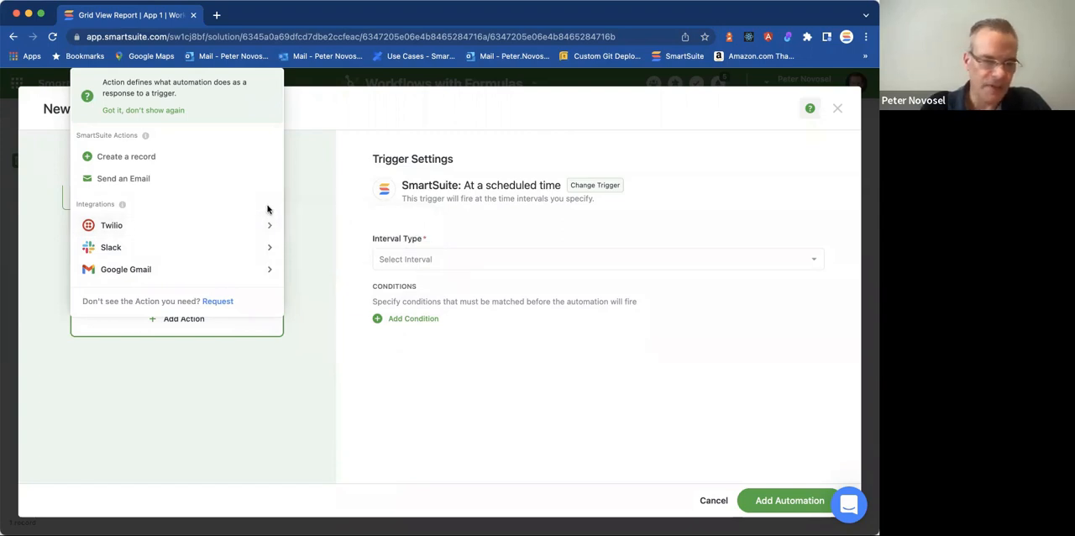
{"action": "mouse_move", "coordinate": [255, 270]}
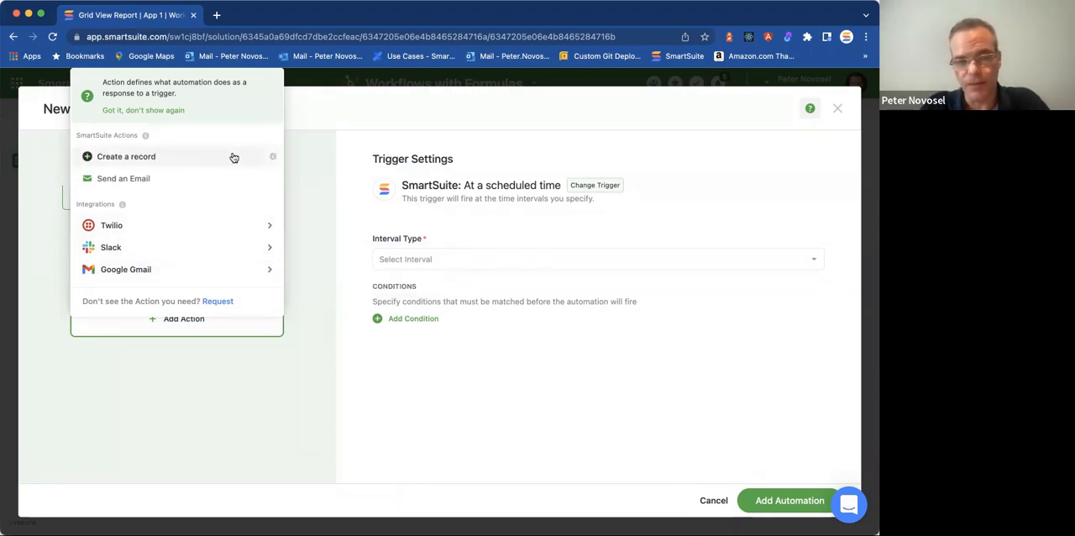
{"action": "left_click", "coordinate": [340, 204]}
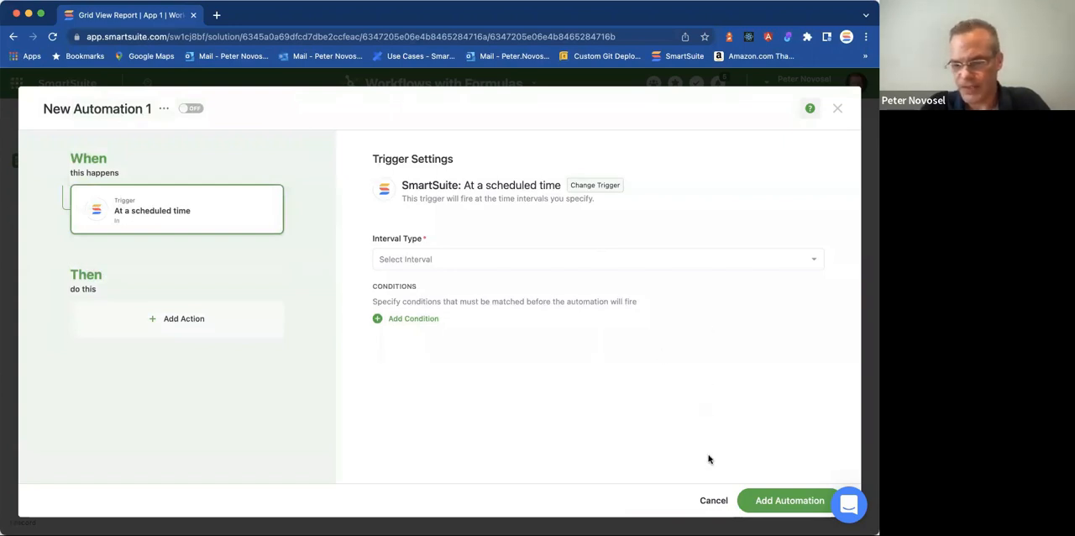
Discard the new automation without saving and close the solution's automations.
{"action": "left_click", "coordinate": [713, 500]}
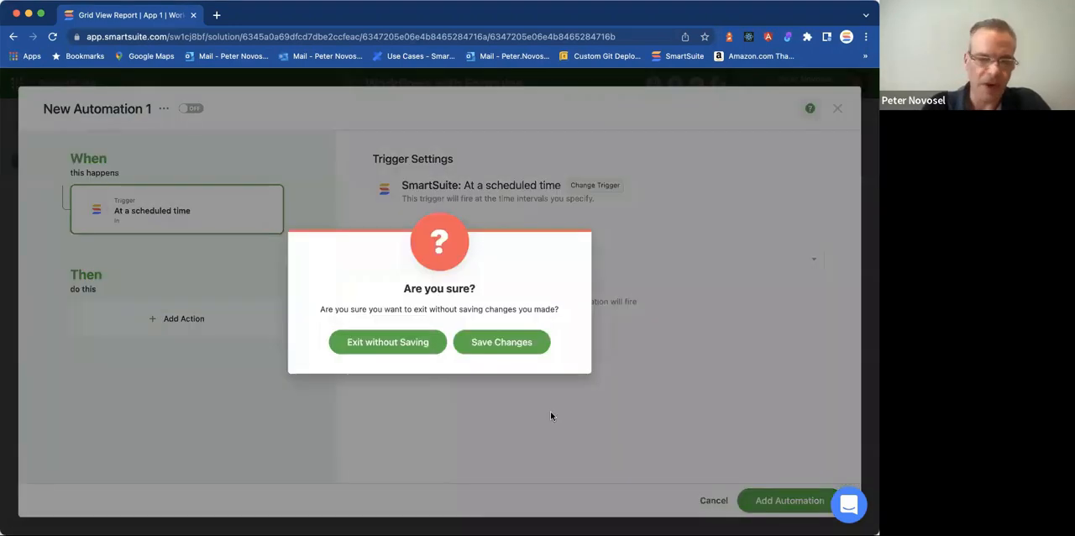
{"action": "left_click", "coordinate": [416, 344]}
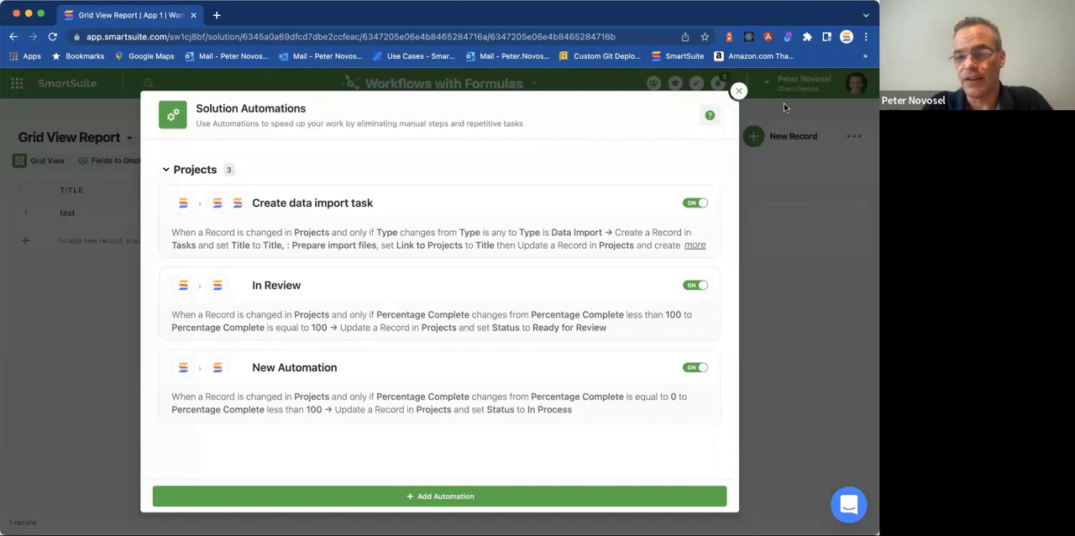
{"action": "left_click", "coordinate": [738, 91]}
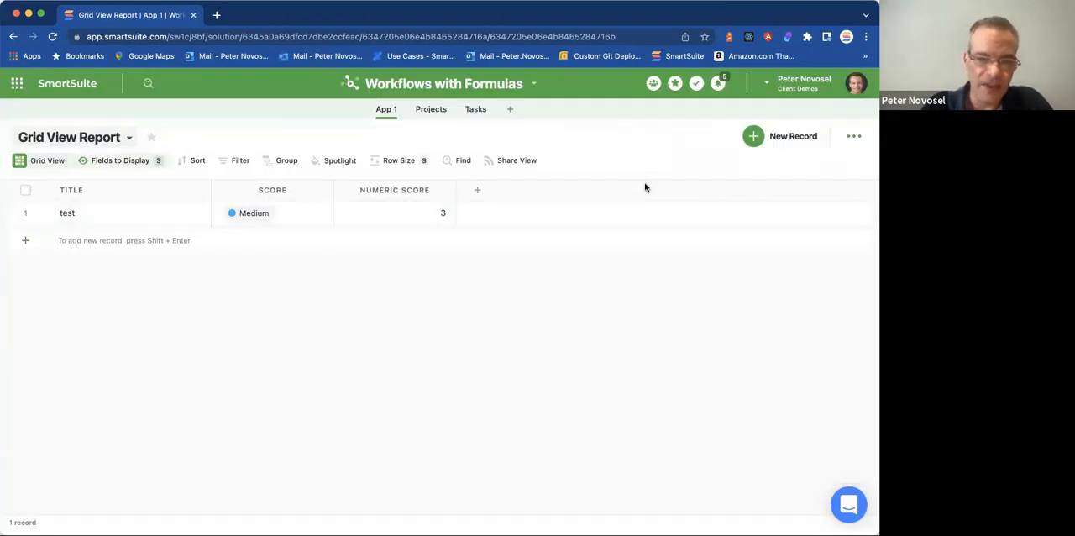